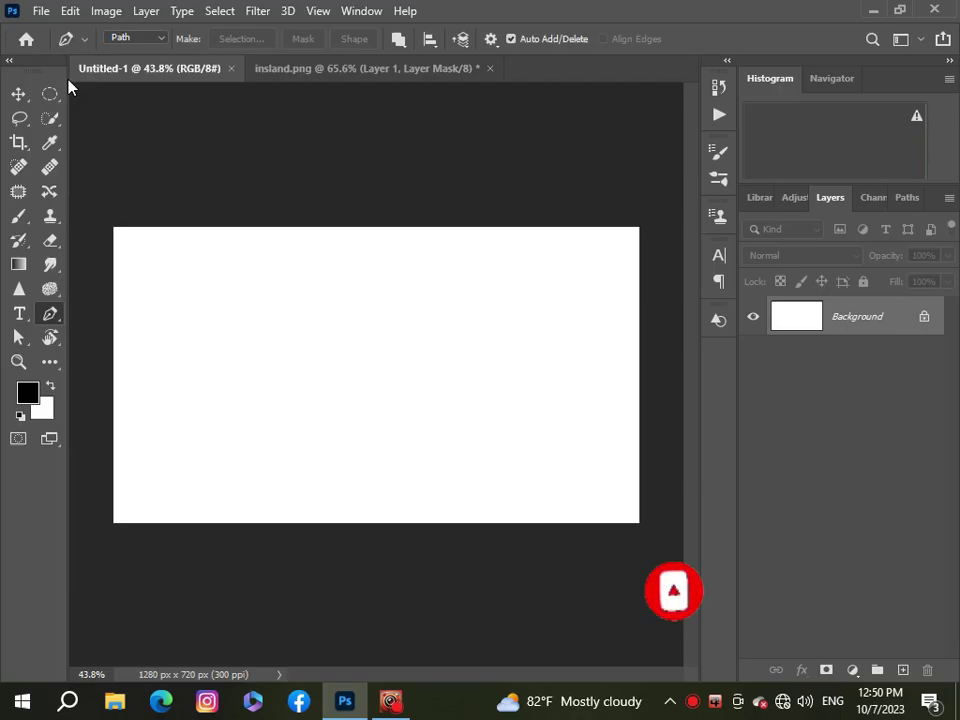
# - Open the cave photo pexels-s-migaj-949193
pyautogui.click(41, 11)
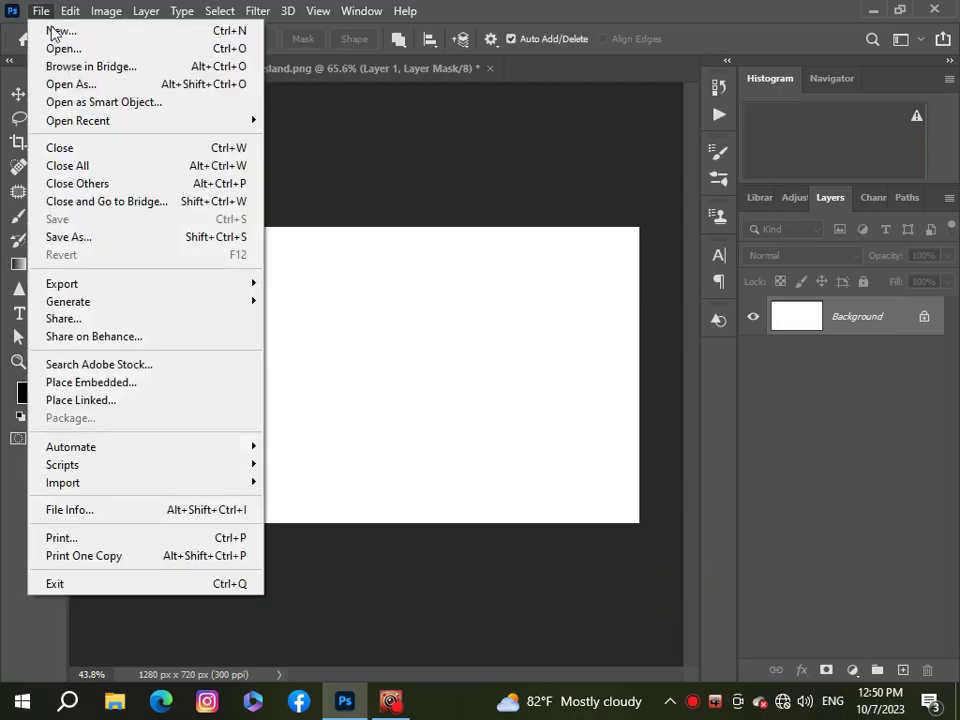
pyautogui.click(50, 47)
pyautogui.scroll(-3, 298, 197)
pyautogui.click(348, 308)
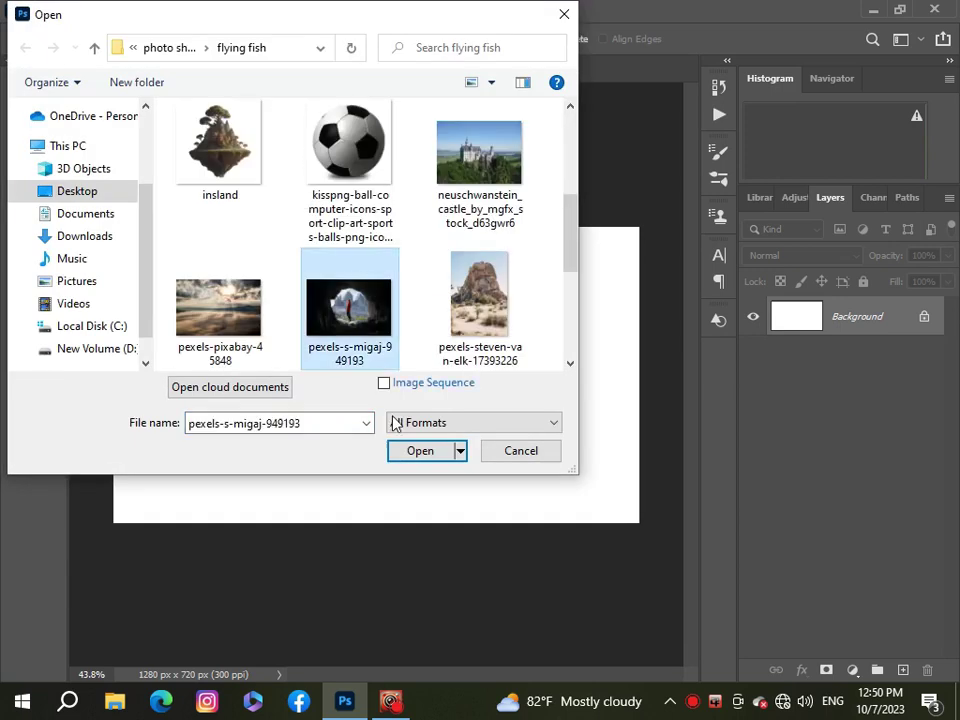
pyautogui.click(414, 452)
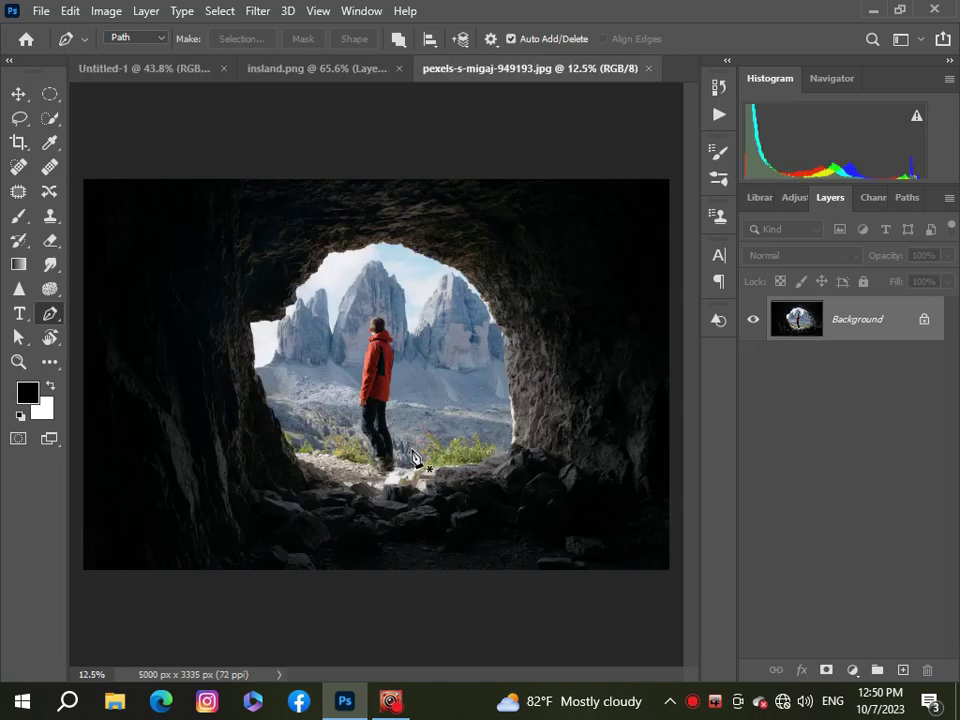
# - Select the cave opening with the Quick Selection tool
pyautogui.scroll(3, 419, 430)
pyautogui.scroll(-2, 419, 430)
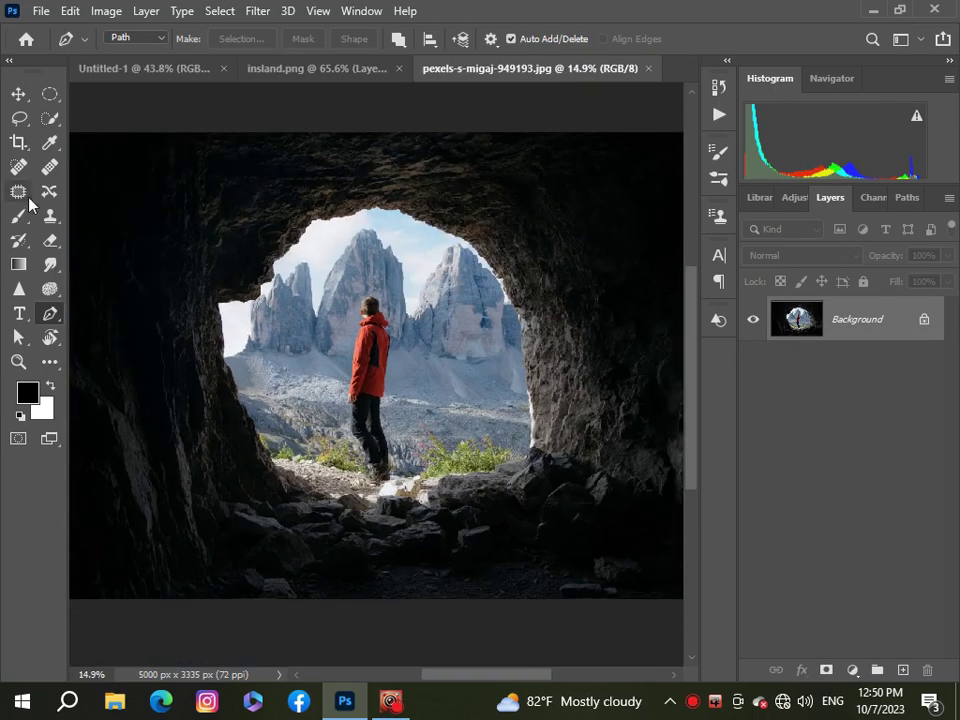
pyautogui.click(47, 120)
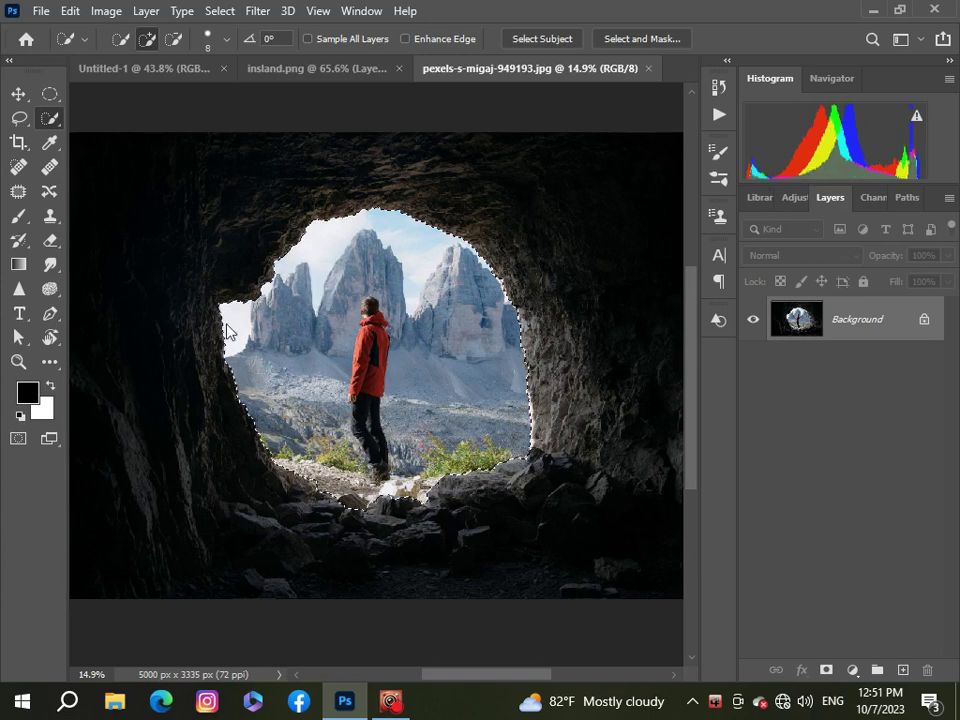
pyautogui.scroll(-3, 225, 332)
pyautogui.scroll(2, 225, 332)
# - Unlock the background as Layer 0, add an inverted mask hiding the opening, and drag it toward Untitled-1
pyautogui.click(920, 323)
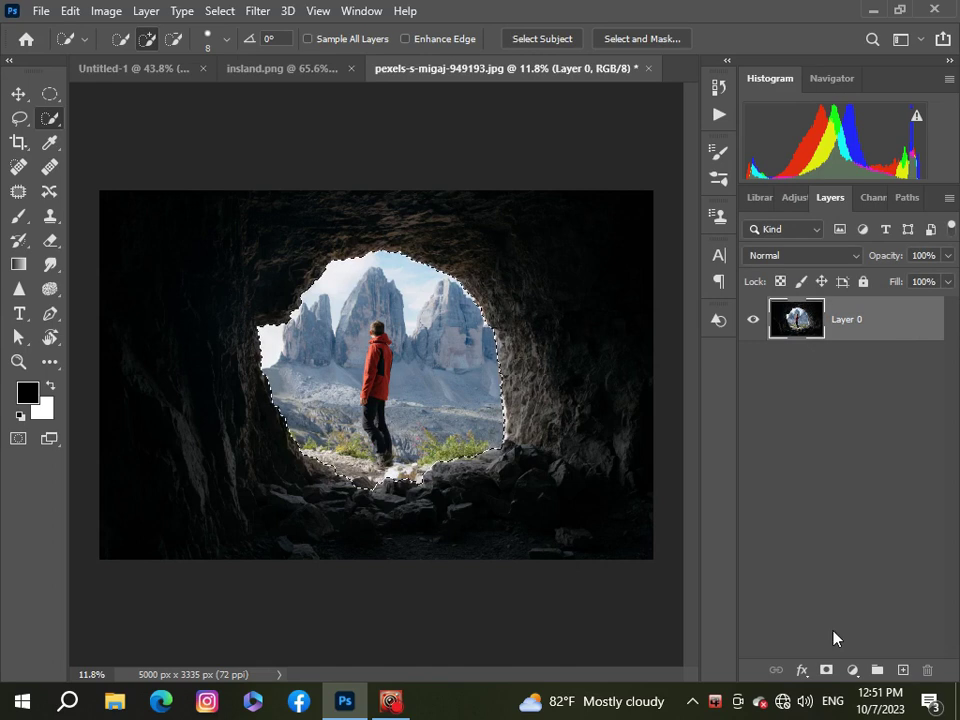
pyautogui.click(824, 672)
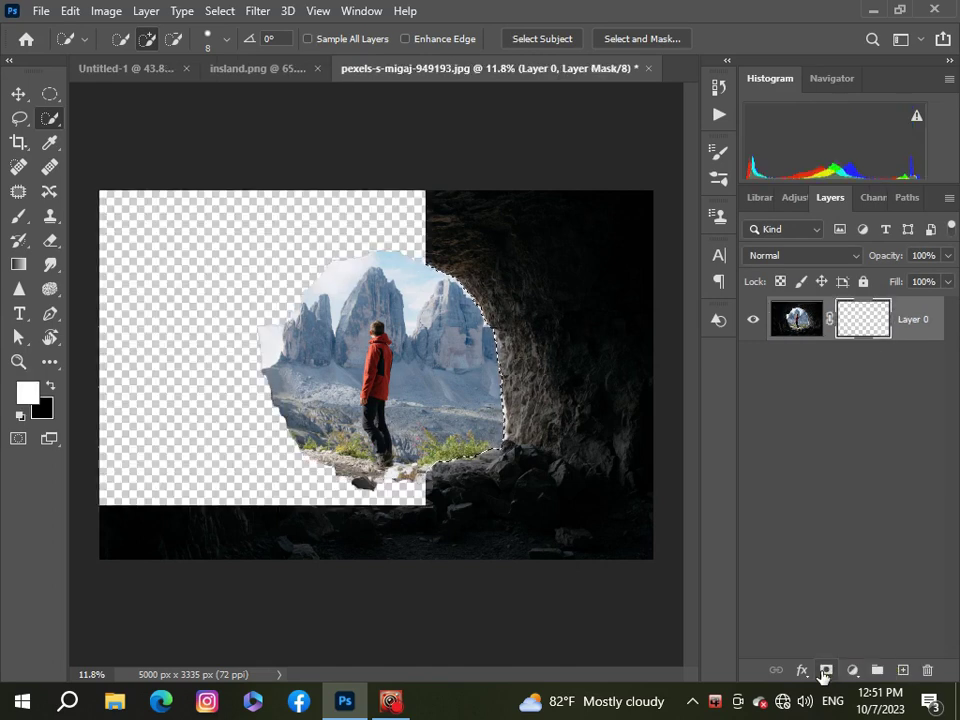
pyautogui.hotkey('ctrl', 'i')
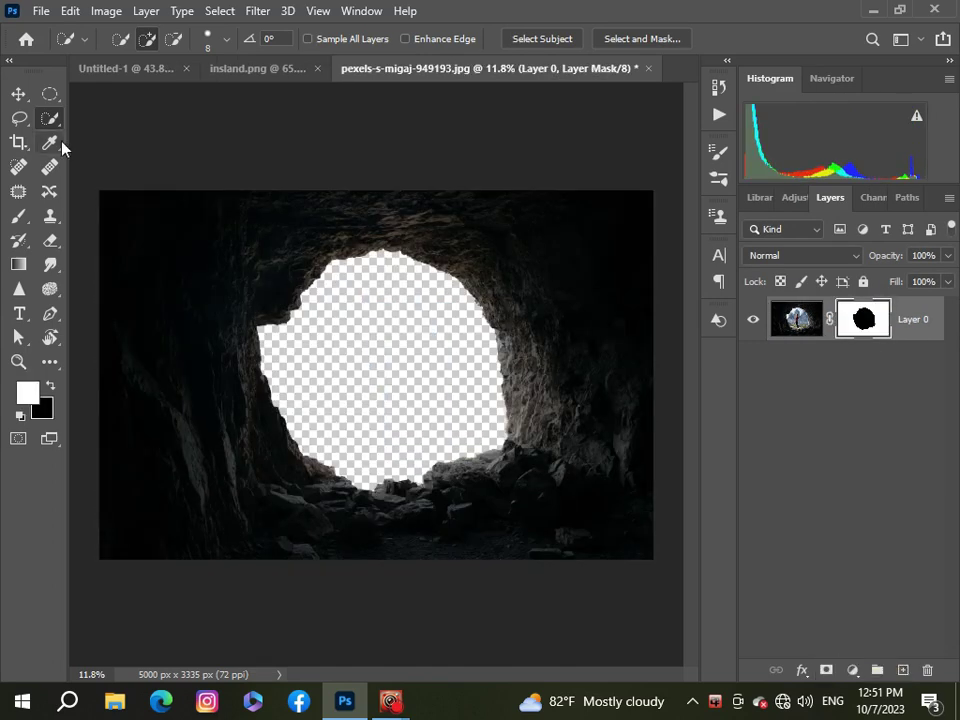
pyautogui.click(18, 93)
pyautogui.moveTo(535, 289)
pyautogui.mouseDown()
pyautogui.moveTo(530, 87)
pyautogui.moveTo(450, 218)
pyautogui.mouseUp()
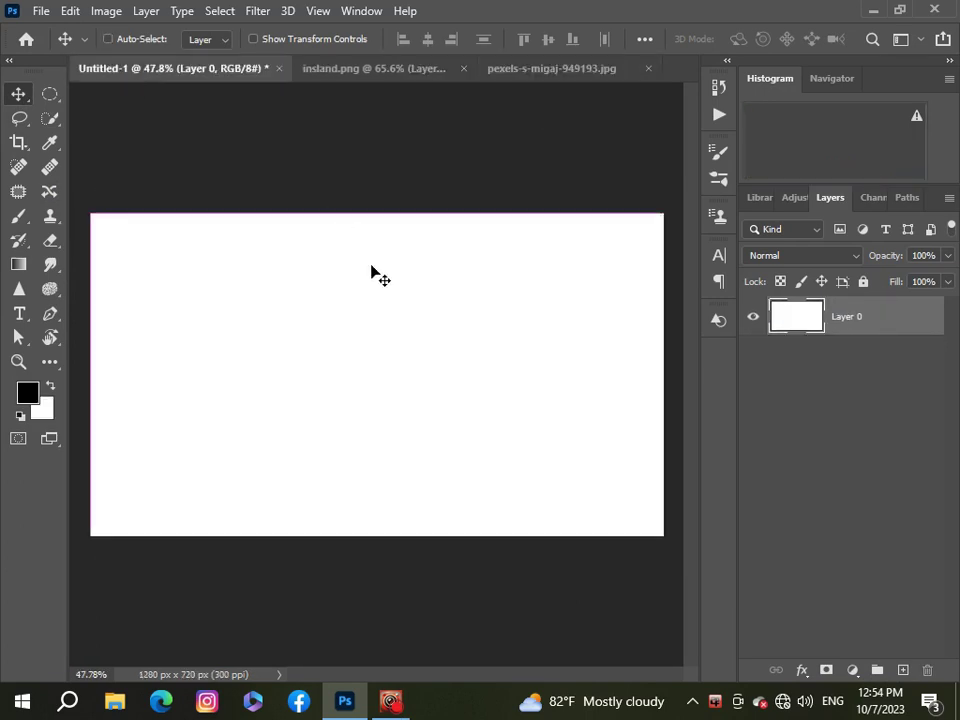
# - Drop the cave layer onto Untitled-1 and shrink it to about a quarter size
pyautogui.moveTo(127, 78); pyautogui.dragTo(370, 273)
pyautogui.hotkey('ctrl', 't')
pyautogui.scroll(-5, 371, 270)
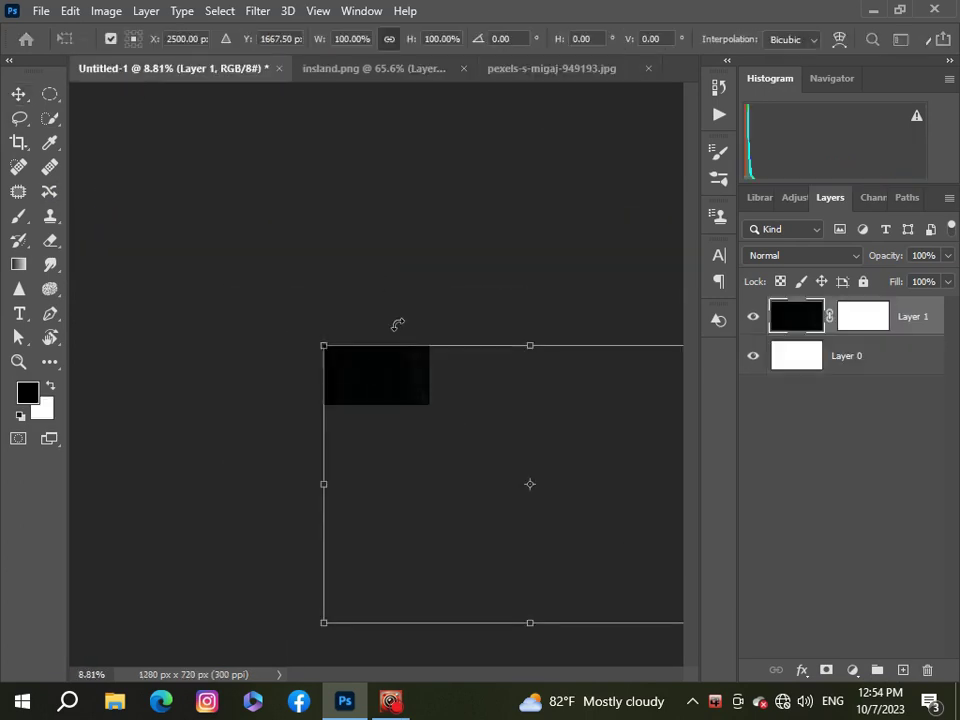
pyautogui.hotkey('ctrl', '-')
pyautogui.moveTo(625, 546)
pyautogui.mouseDown()
pyautogui.moveTo(416, 400)
pyautogui.moveTo(395, 347)
pyautogui.mouseUp()
# - Stretch and nudge the cave to cover the whole canvas at about 27%, then apply
pyautogui.scroll(5, 416, 400)
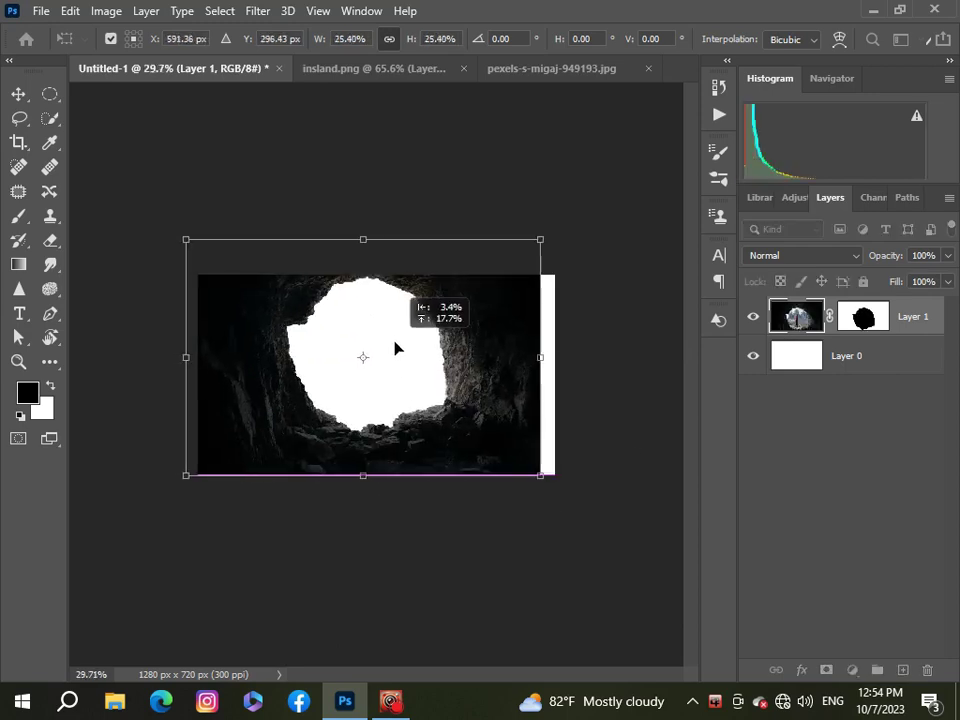
pyautogui.scroll(2, 399, 377)
pyautogui.scroll(-1, 401, 375)
pyautogui.scroll(-1, 400, 376)
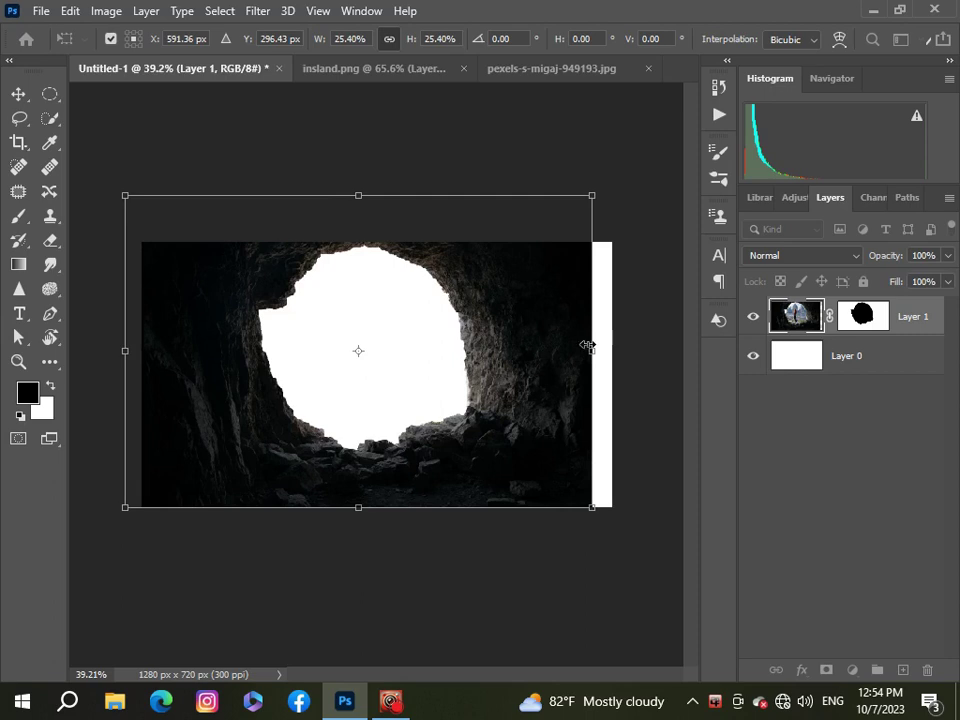
pyautogui.moveTo(587, 345); pyautogui.dragTo(613, 350)
pyautogui.moveTo(229, 297); pyautogui.dragTo(229, 280)
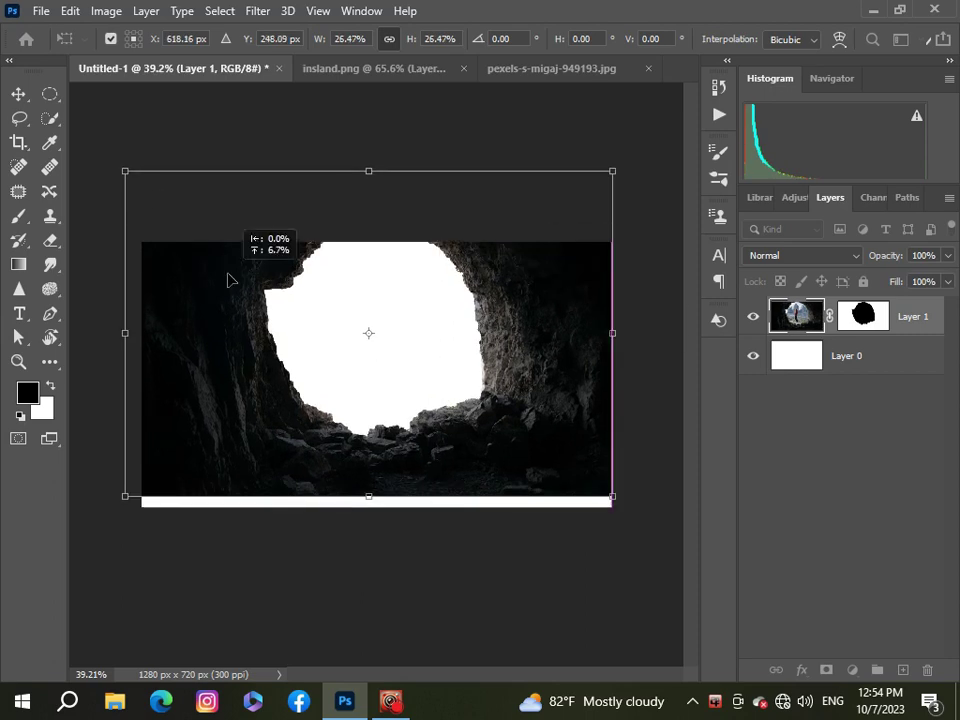
pyautogui.moveTo(369, 493); pyautogui.dragTo(369, 507)
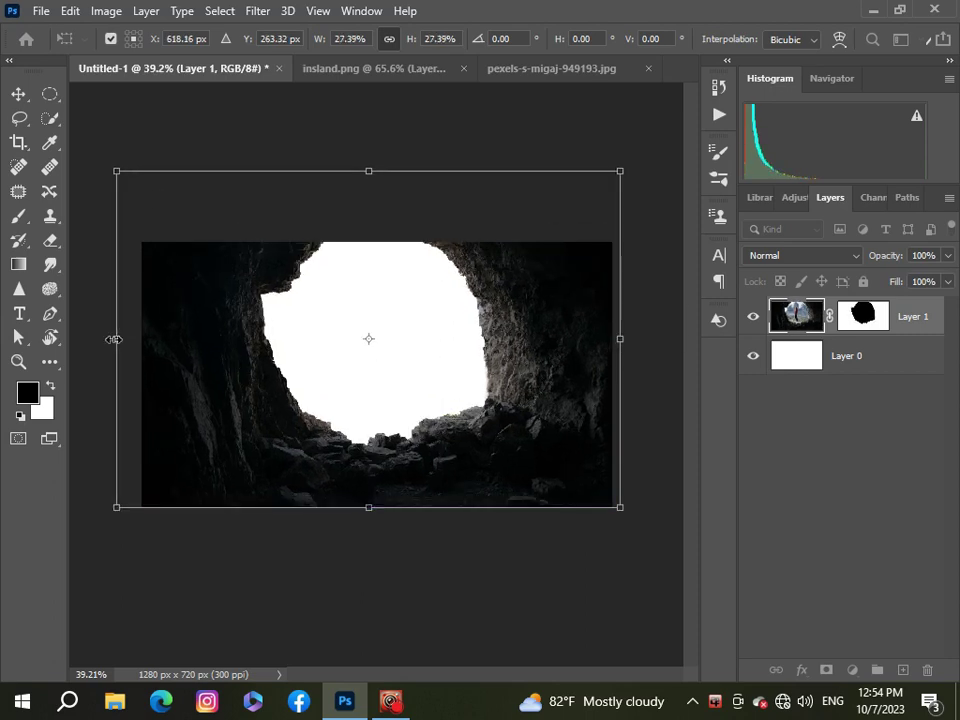
pyautogui.scroll(2, 491, 435)
pyautogui.scroll(-1, 491, 435)
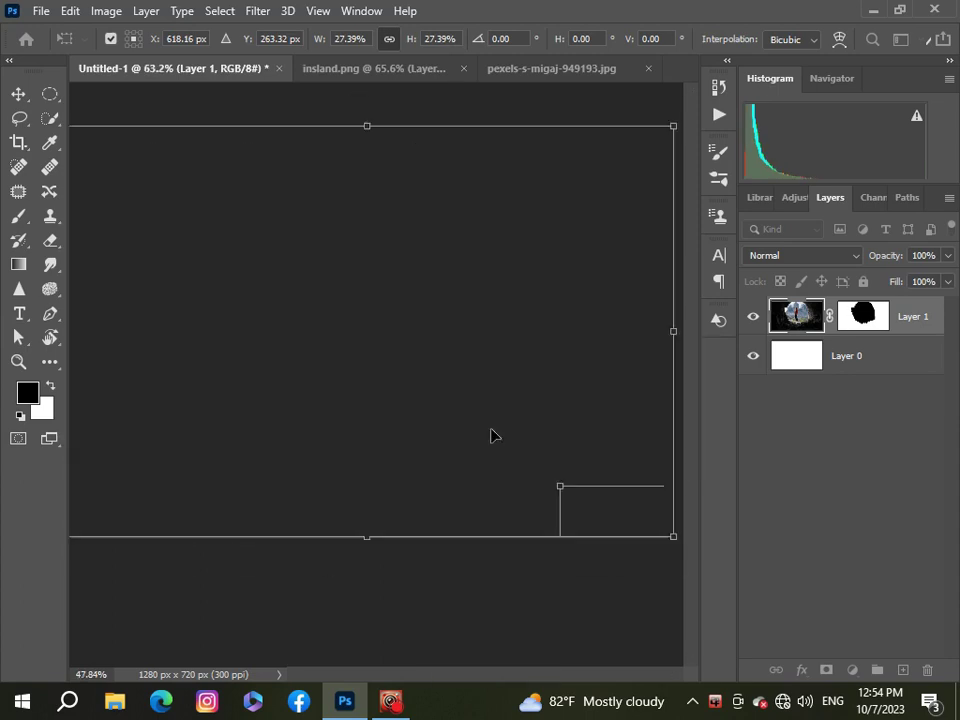
pyautogui.scroll(-2, 491, 434)
pyautogui.press('Return')
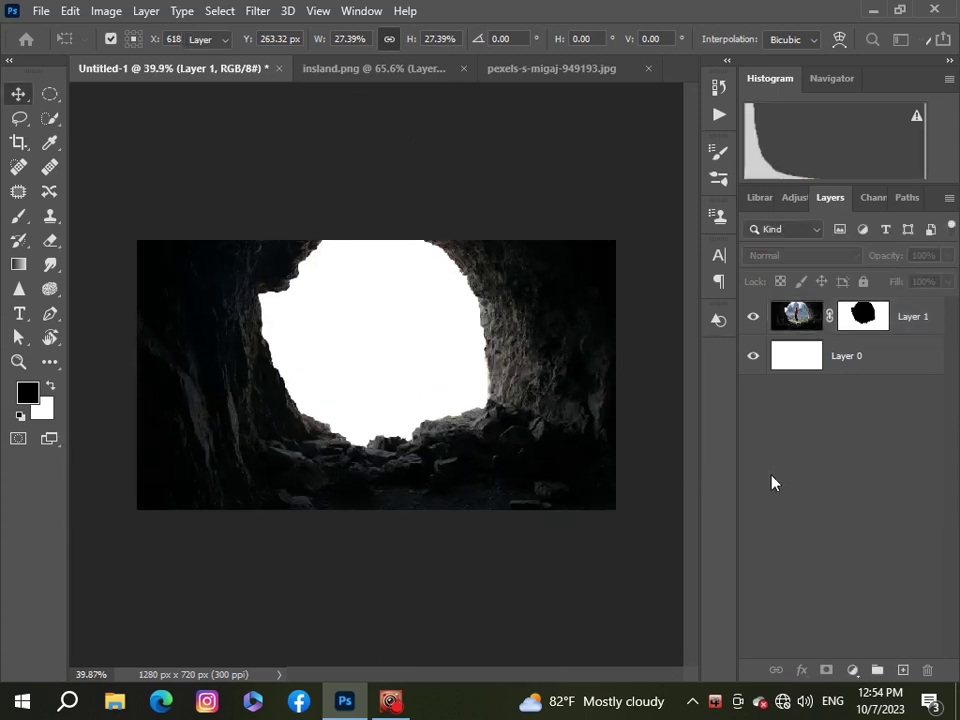
pyautogui.scroll(7, 437, 442)
pyautogui.scroll(3, 437, 442)
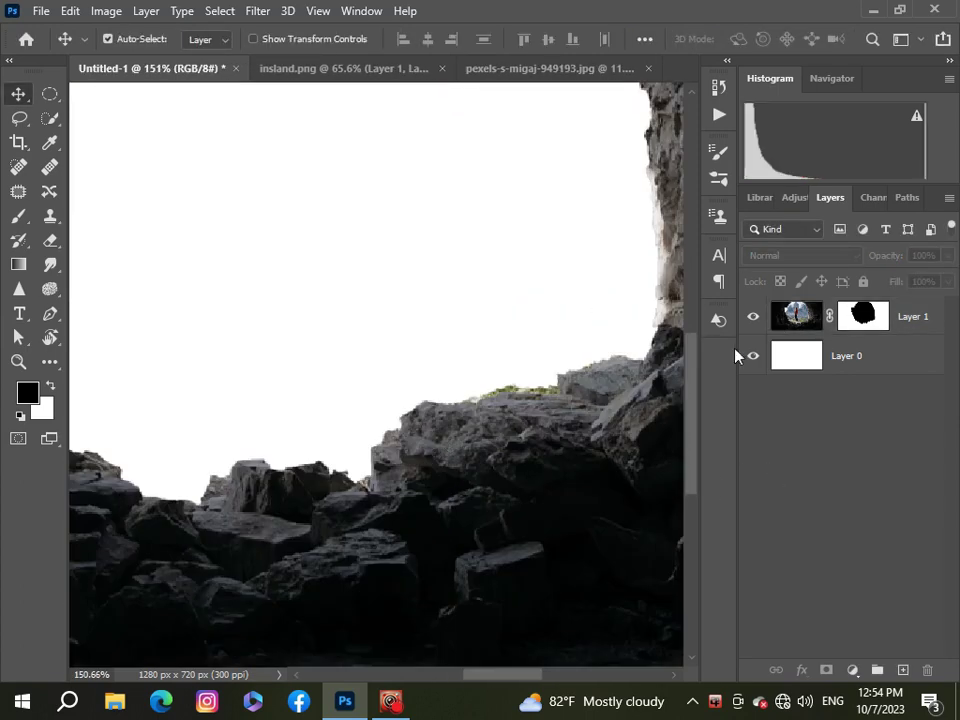
# - Target Layer 1's mask with a 100% opacity black brush
pyautogui.click(860, 316)
pyautogui.press('x')
pyautogui.click(19, 216)
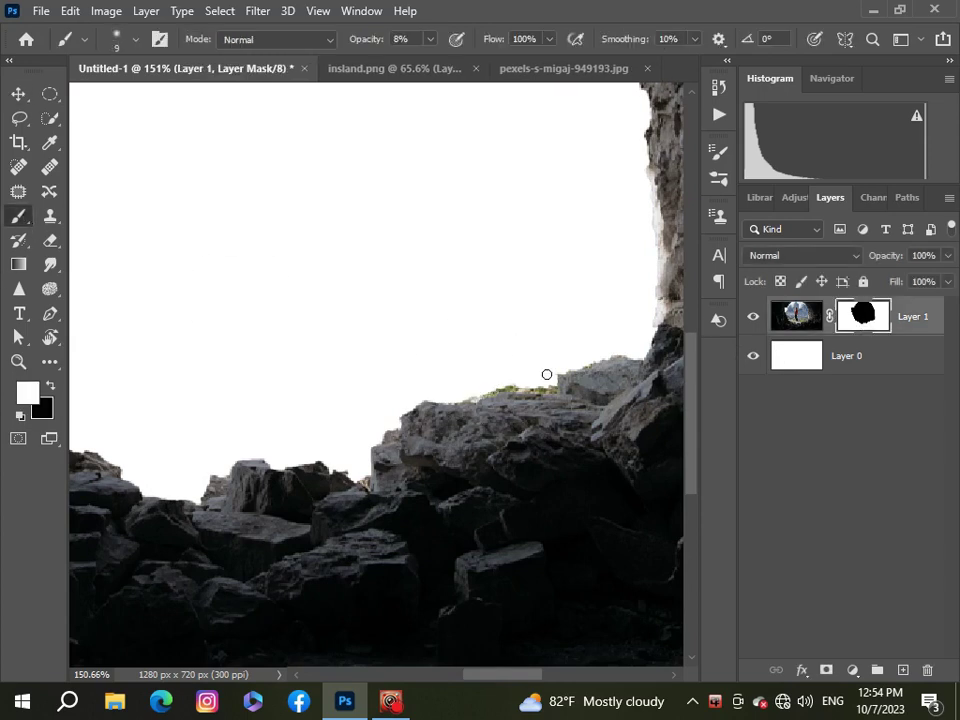
pyautogui.scroll(8, 547, 374)
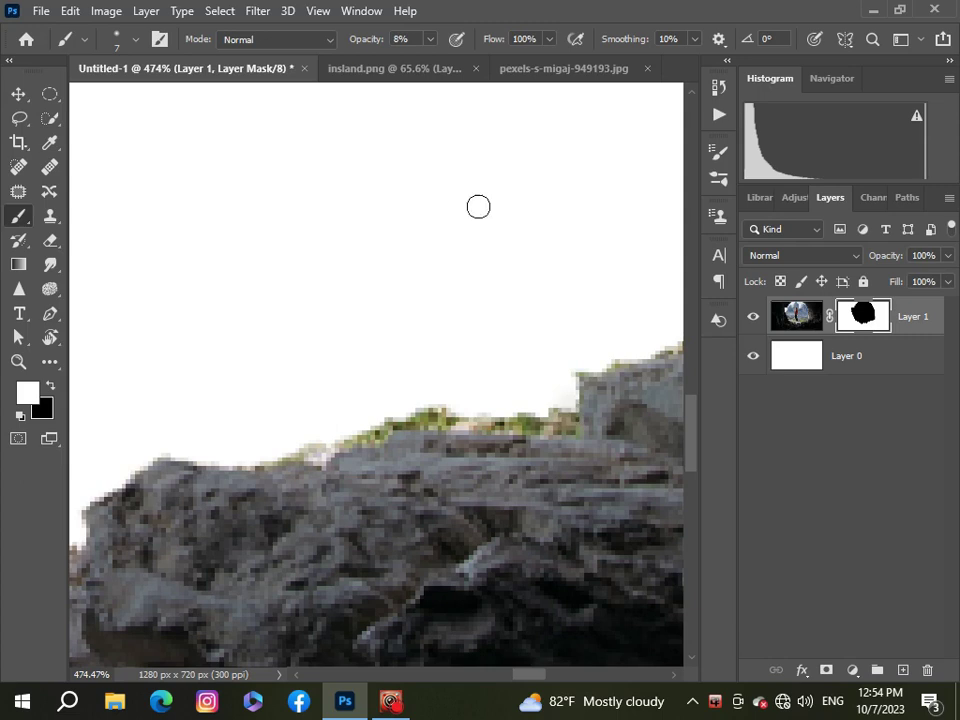
pyautogui.moveTo(430, 39); pyautogui.dragTo(540, 81)
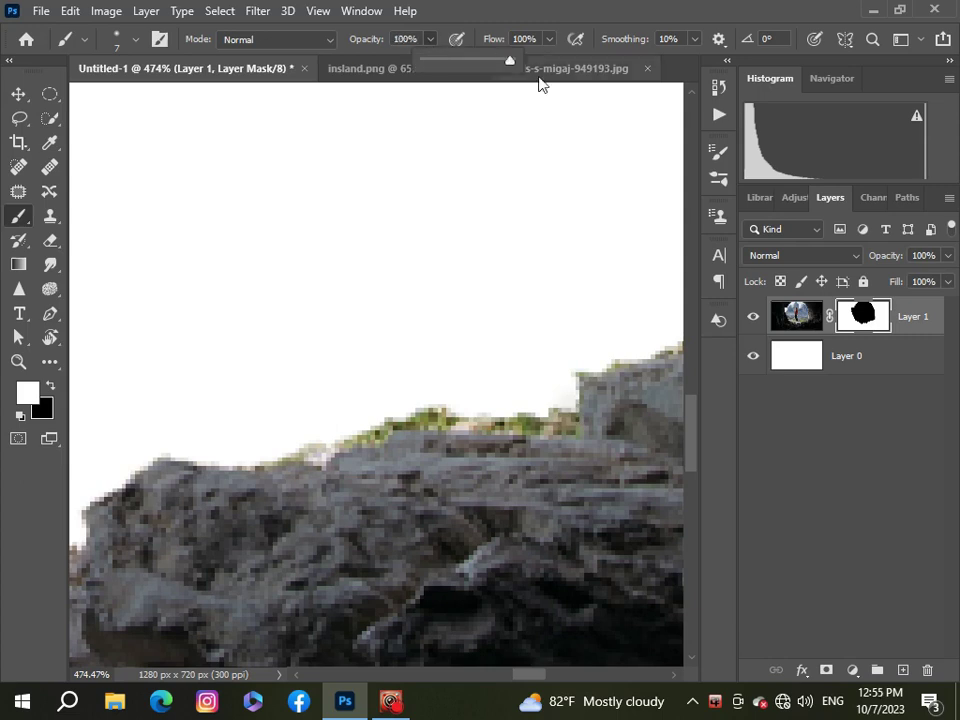
pyautogui.click(51, 389)
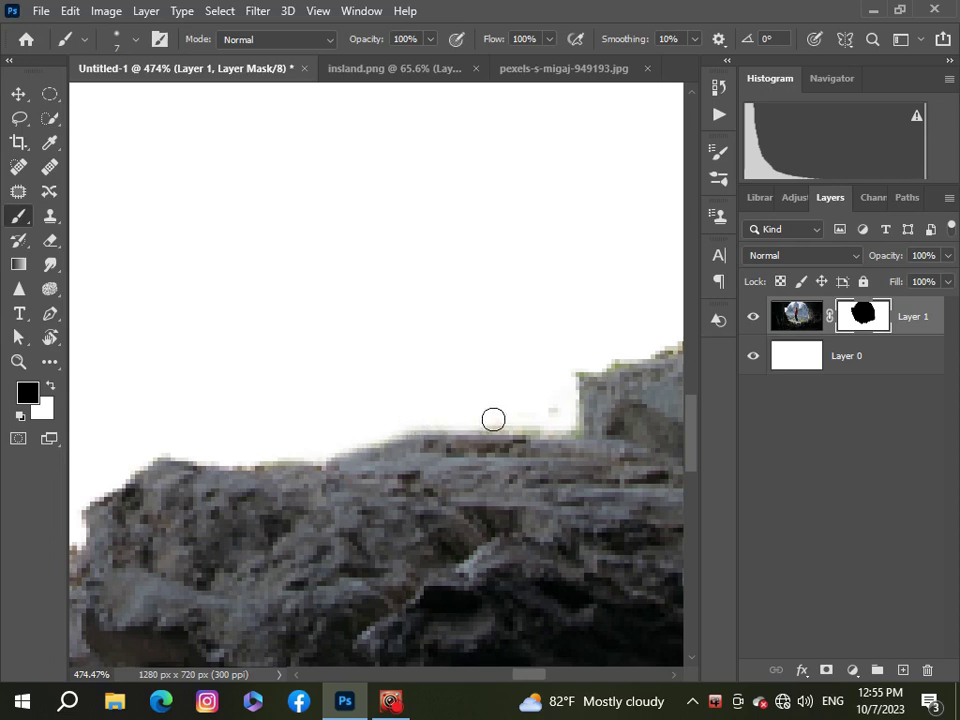
# - Paint black over leftover fringes along the cave opening's rocky rim
pyautogui.moveTo(529, 680); pyautogui.dragTo(548, 681)
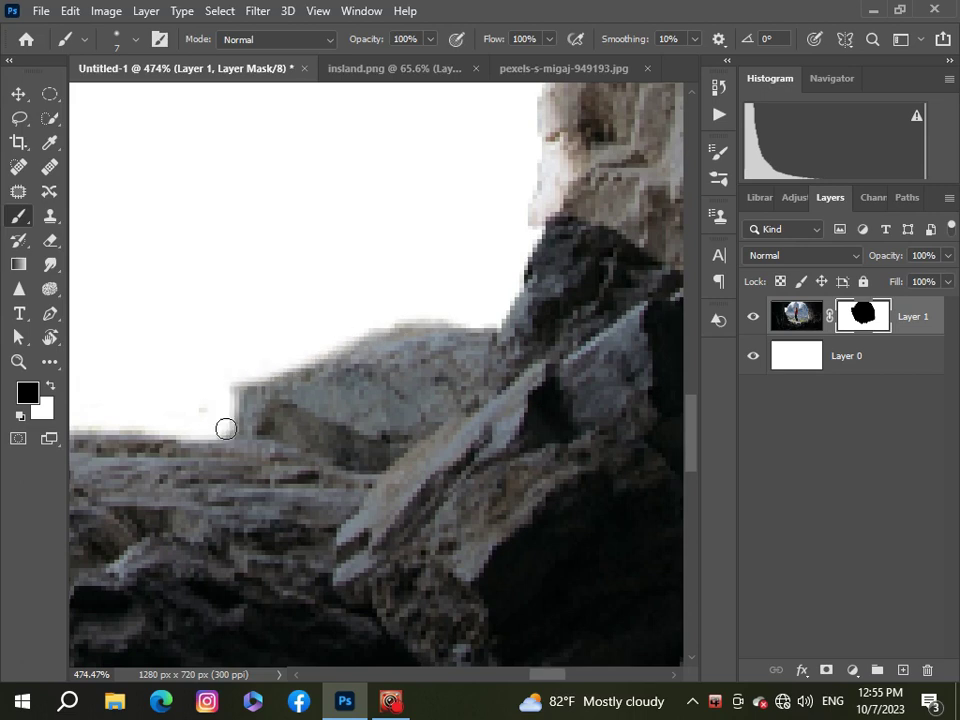
pyautogui.scroll(-5, 225, 428)
pyautogui.scroll(-1, 180, 460)
pyautogui.scroll(6, 136, 500)
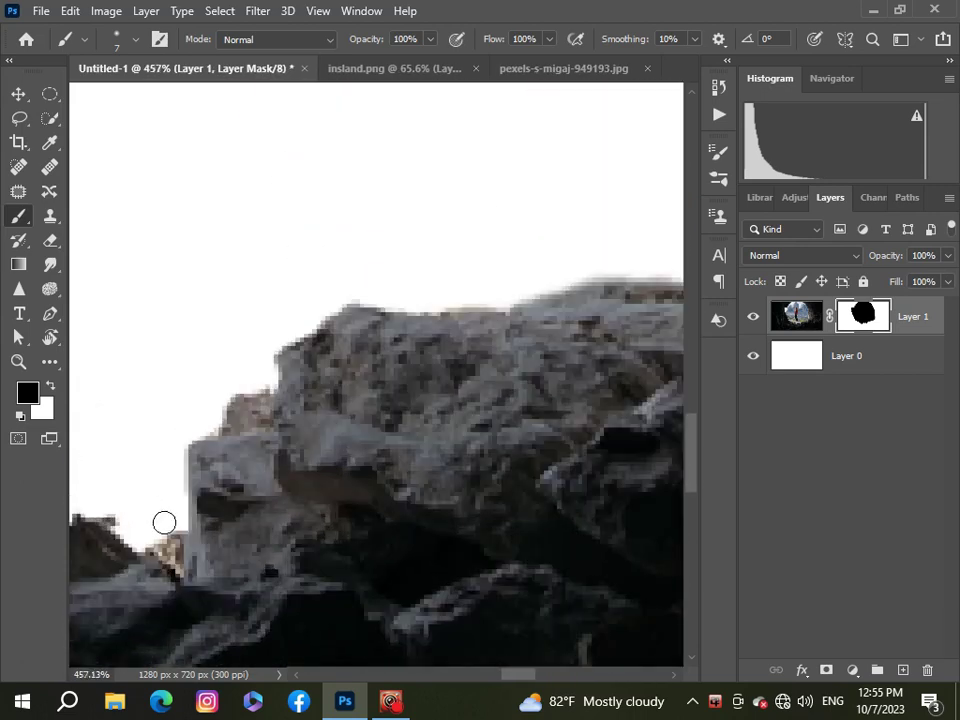
pyautogui.scroll(-4, 164, 522)
pyautogui.moveTo(544, 682); pyautogui.dragTo(508, 688)
pyautogui.scroll(3, 438, 537)
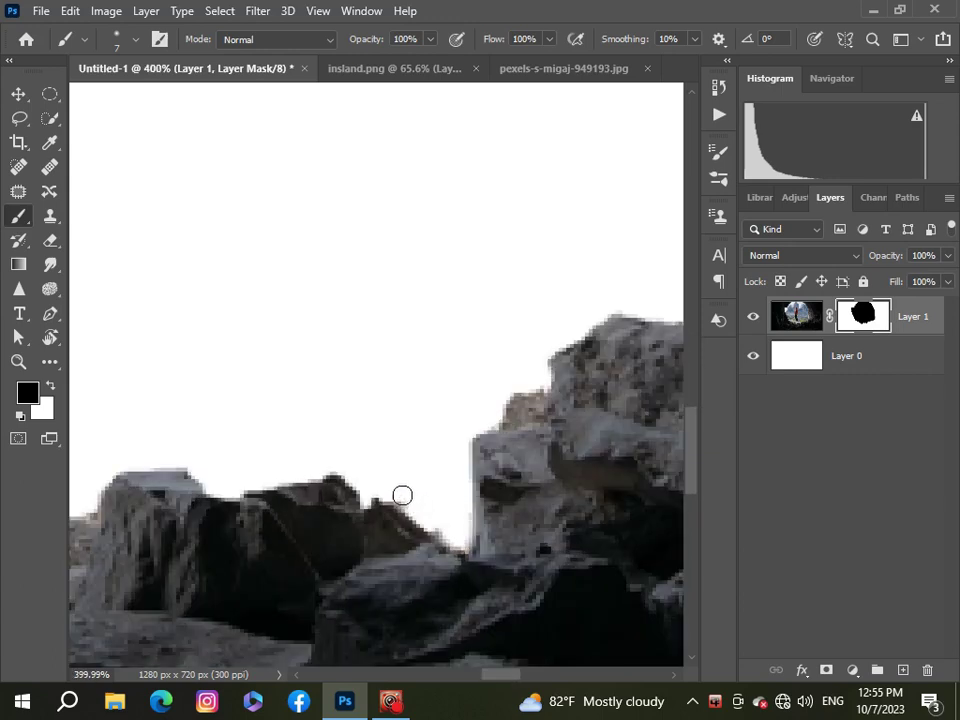
pyautogui.scroll(-2, 457, 530)
pyautogui.scroll(-4, 300, 480)
pyautogui.scroll(4, 223, 482)
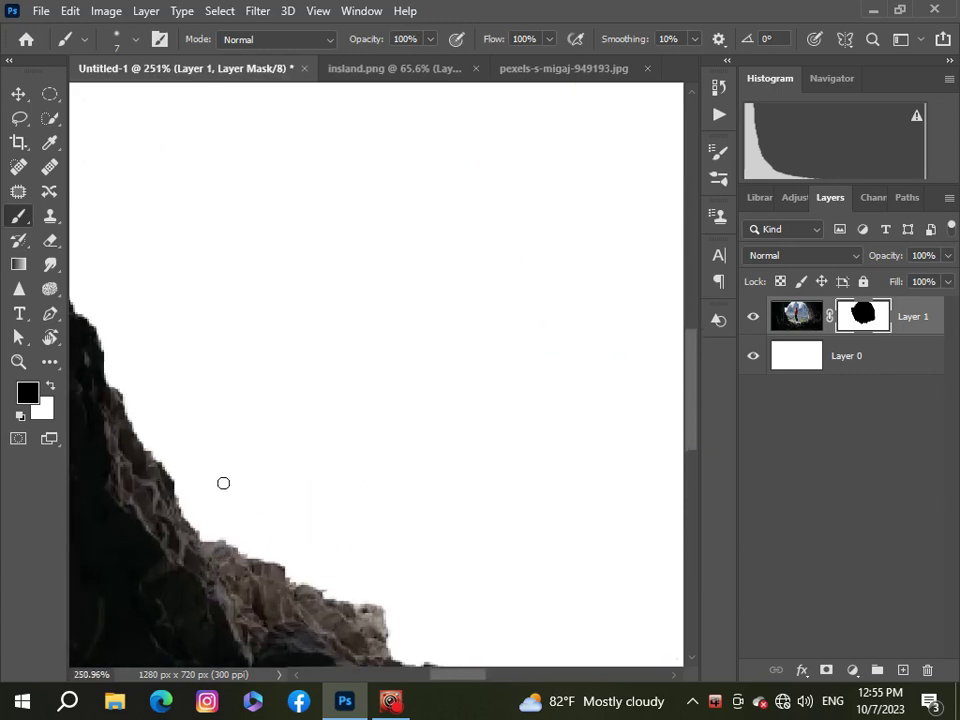
pyautogui.scroll(-4, 223, 483)
pyautogui.scroll(-4, 317, 476)
pyautogui.scroll(2, 317, 476)
pyautogui.scroll(1, 317, 477)
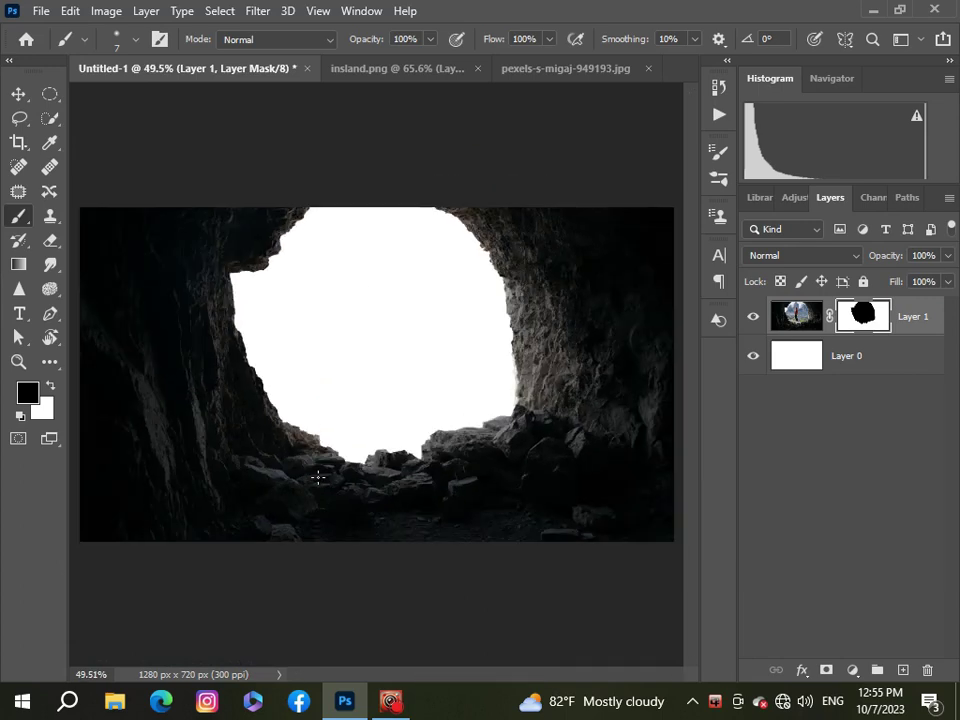
pyautogui.scroll(1, 317, 476)
# - Target the cave layer's image thumbnail instead of its mask, with the Move tool active
pyautogui.click(793, 447)
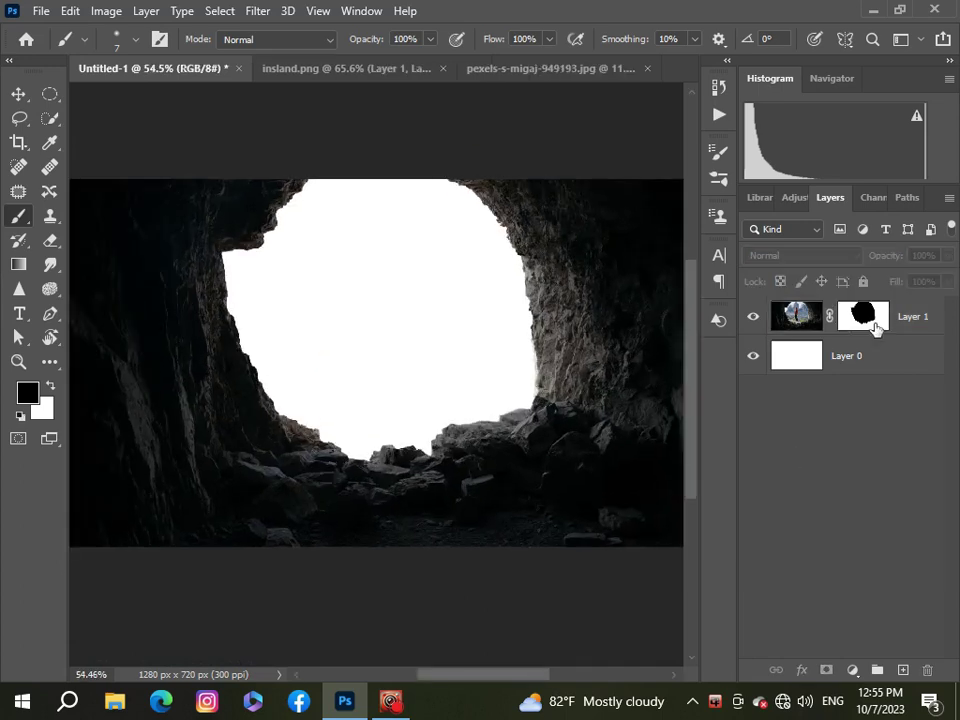
pyautogui.click(932, 326)
pyautogui.scroll(2, 241, 211)
pyautogui.scroll(-2, 241, 211)
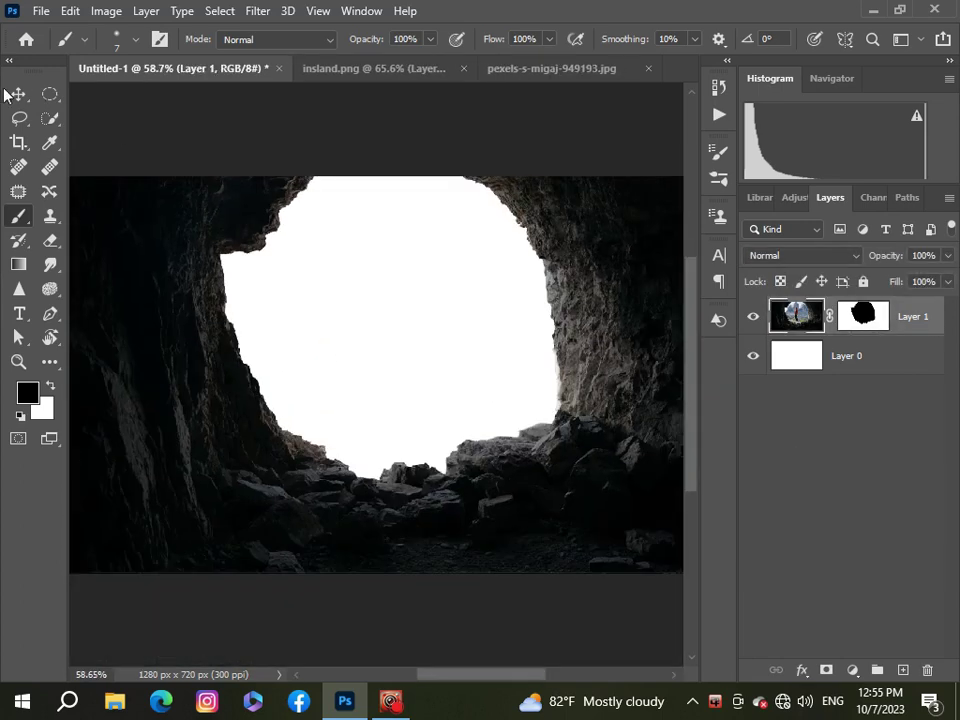
pyautogui.click(18, 94)
pyautogui.scroll(-2, 415, 249)
# - Open the clouds_014 clouds photo
pyautogui.scroll(1, 364, 252)
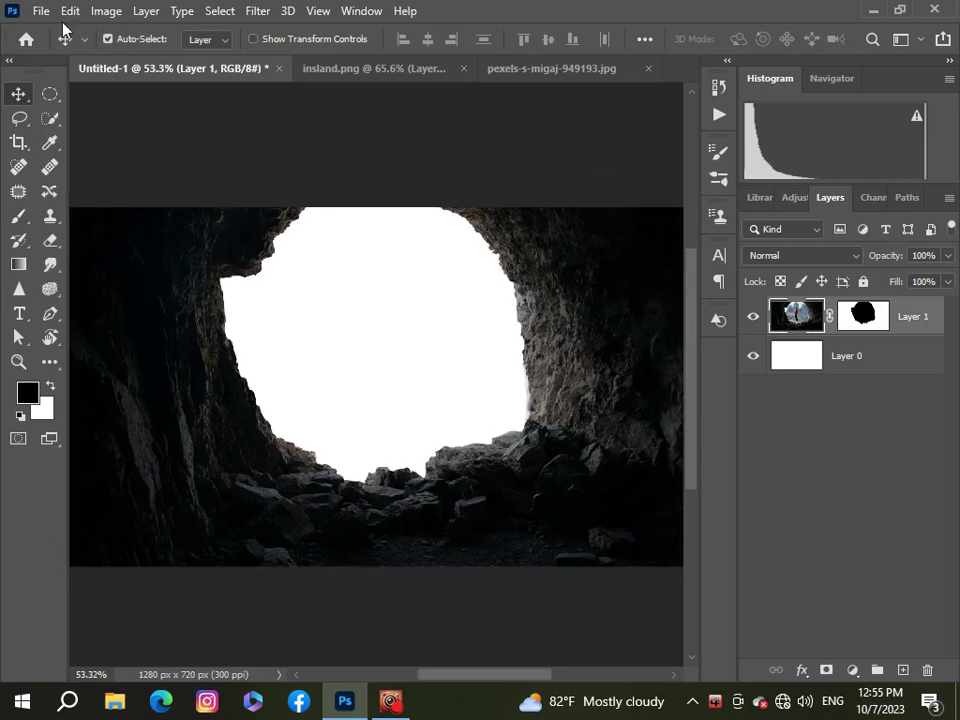
pyautogui.click(41, 11)
pyautogui.click(49, 48)
pyautogui.click(249, 163)
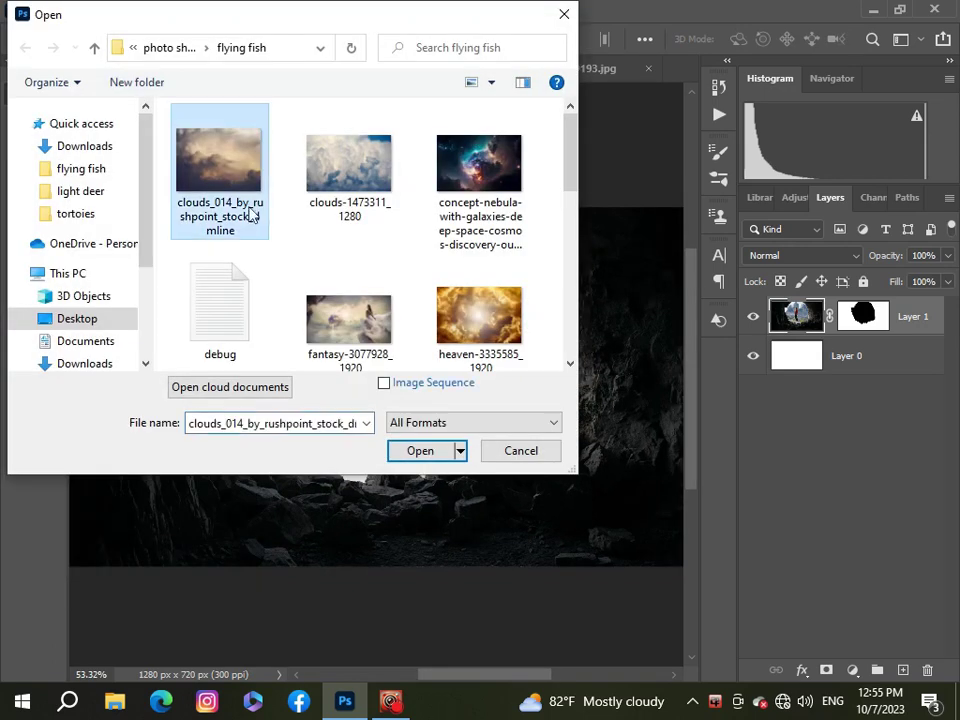
pyautogui.click(426, 455)
# - Select all of the clouds photo and return to the Untitled-1 composite
pyautogui.hotkey('ctrl', 'a')
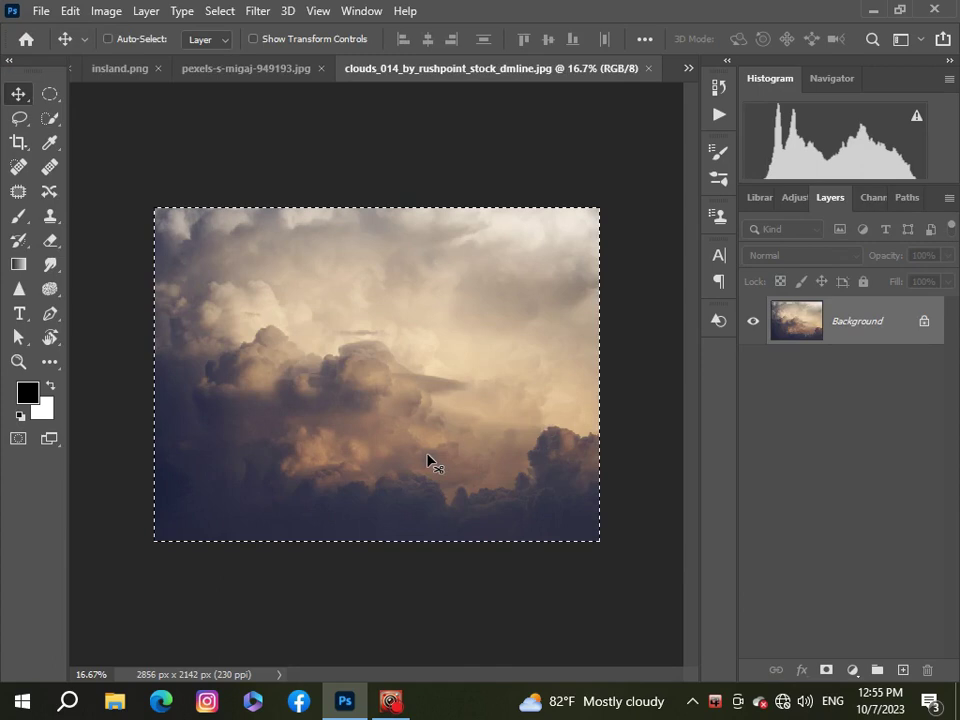
pyautogui.click(688, 69)
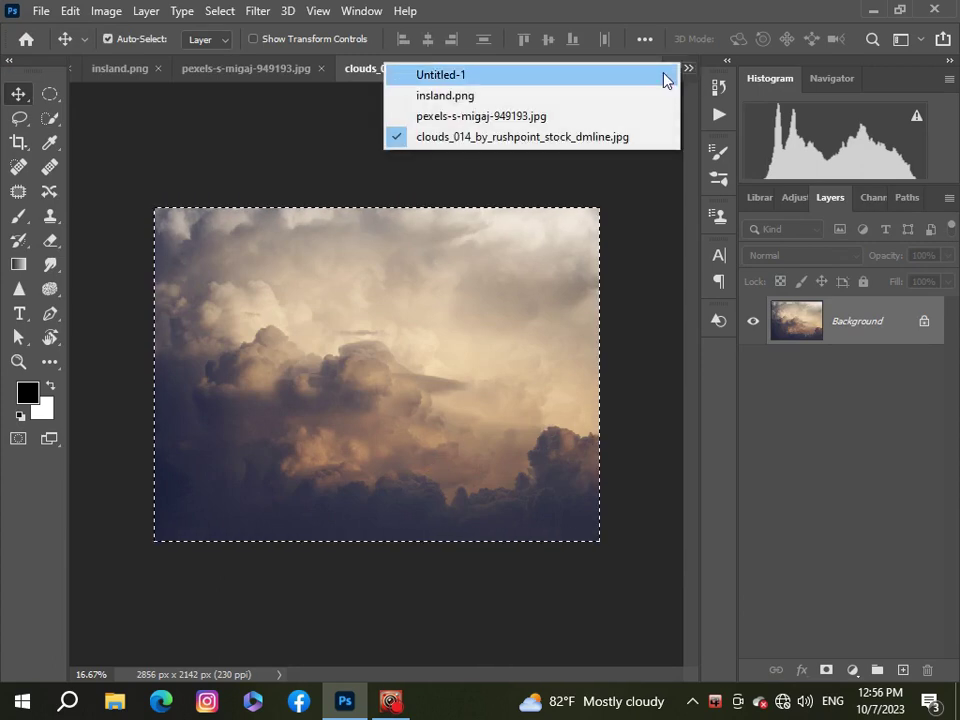
pyautogui.click(688, 69)
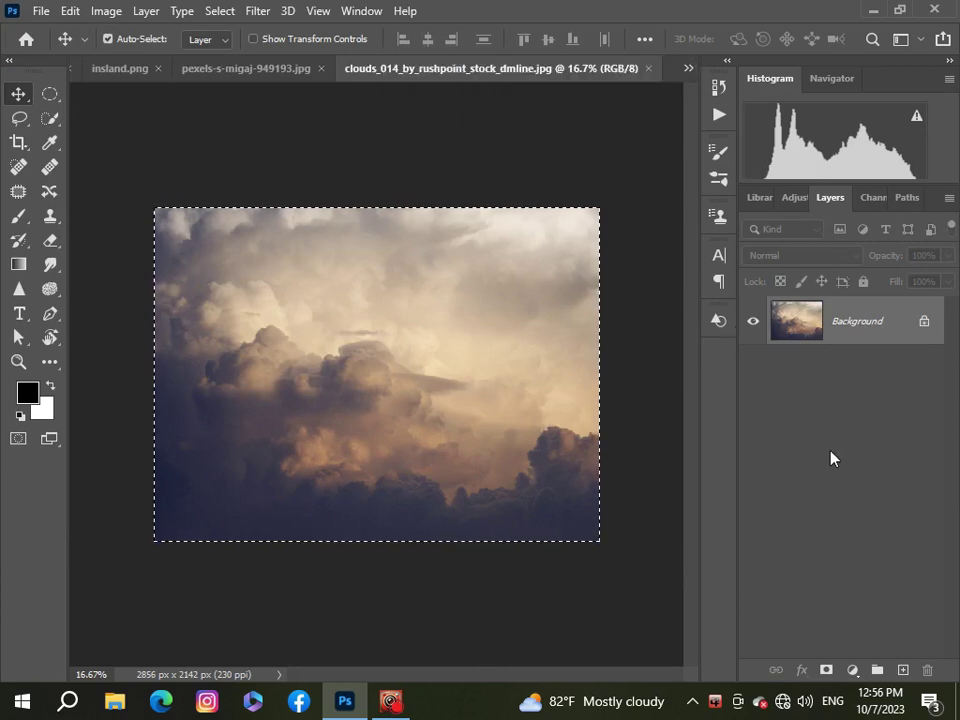
pyautogui.click(688, 69)
pyautogui.click(490, 75)
# - Open the sky_stock_by_ratinrage_d9oaf8n.jpg sky photo
pyautogui.click(37, 14)
pyautogui.click(50, 47)
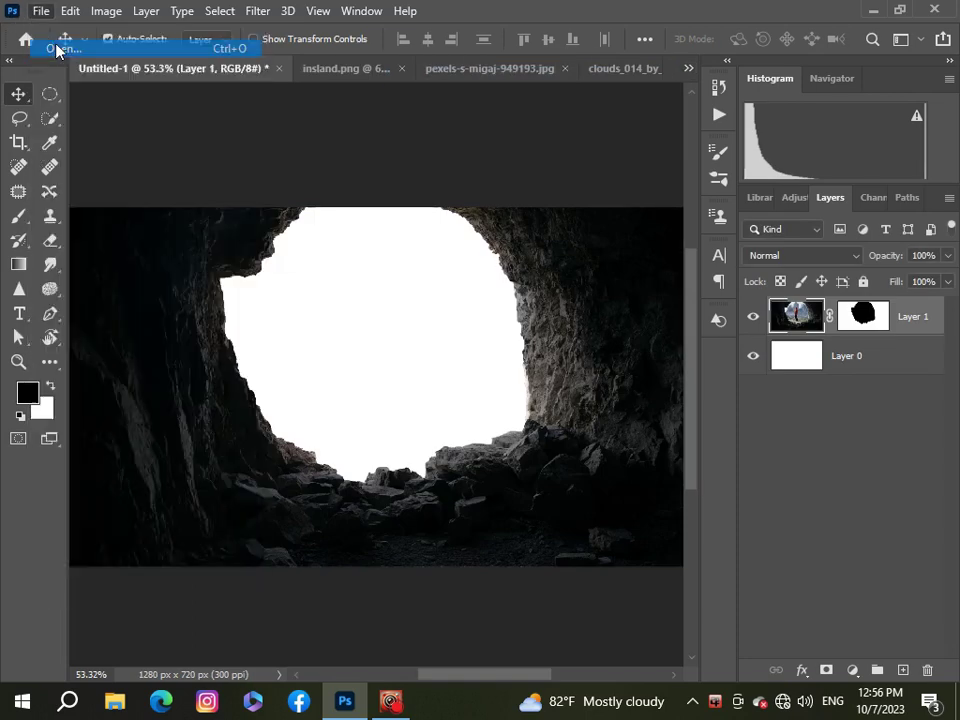
pyautogui.scroll(-3, 253, 165)
pyautogui.scroll(-3, 253, 165)
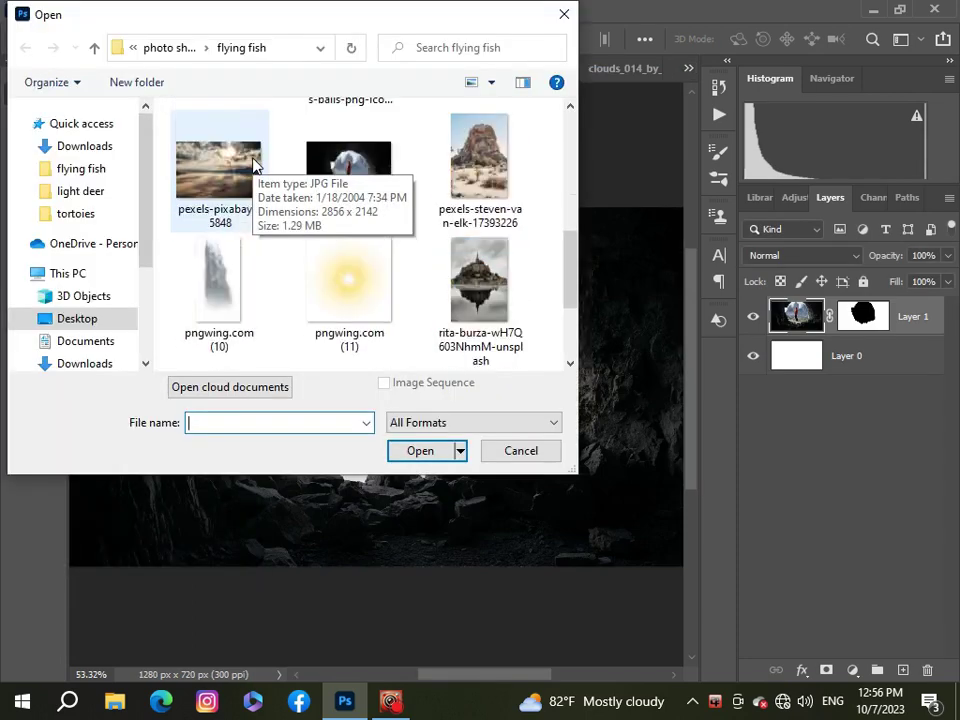
pyautogui.scroll(-3, 246, 242)
pyautogui.click(220, 290)
pyautogui.click(402, 452)
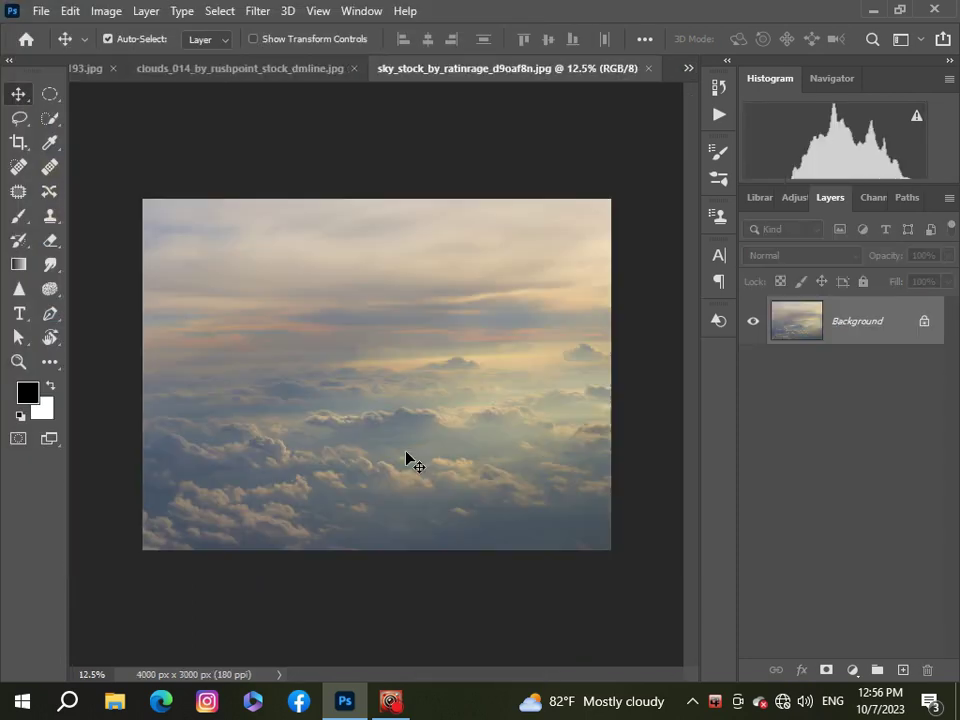
# - Select all of the sky photo and paste it into Untitled-1 as Layer 2
pyautogui.hotkey('ctrl', 'a')
pyautogui.click(688, 68)
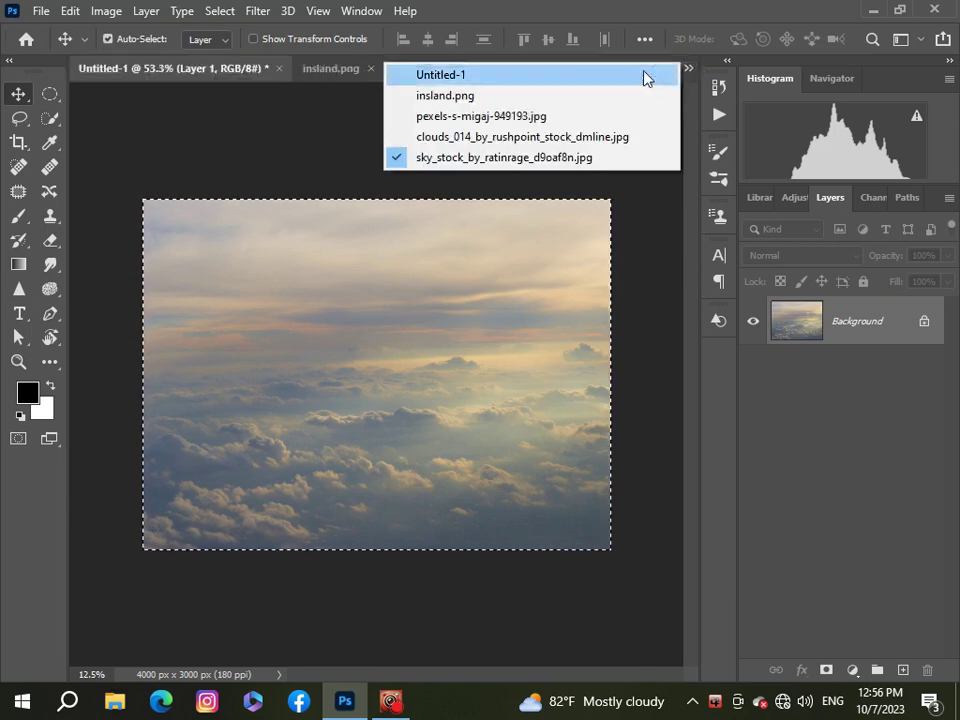
pyautogui.click(645, 73)
pyautogui.hotkey('ctrl', '0')
pyautogui.hotkey('ctrl', 'v')
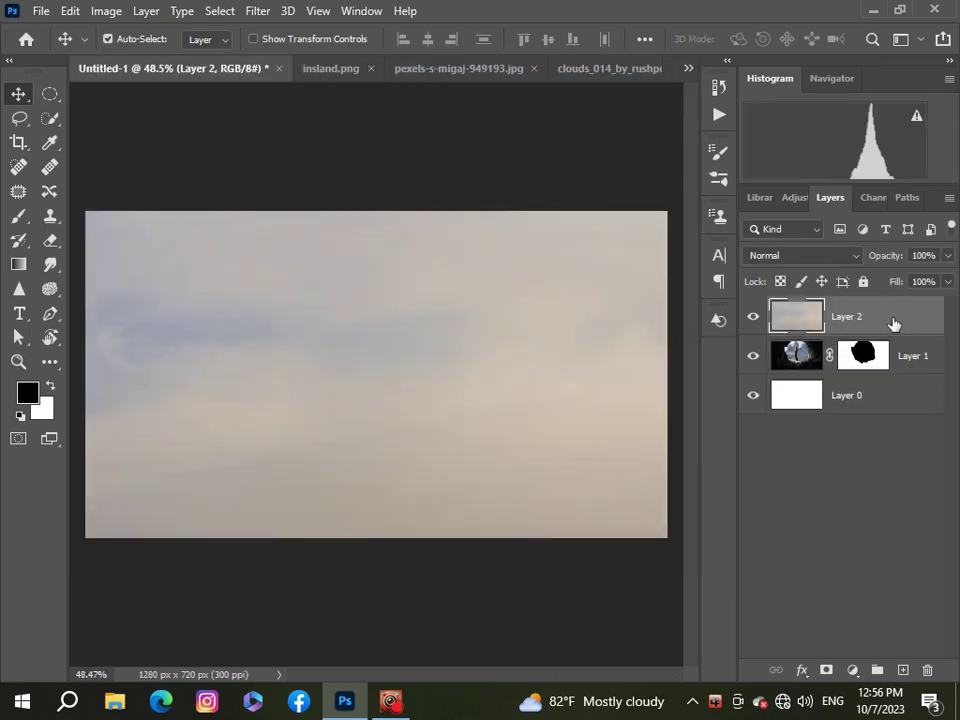
# - Move the sky layer beneath the cave layer and shrink it to about a quarter size
pyautogui.moveTo(893, 323); pyautogui.dragTo(889, 368)
pyautogui.hotkey('ctrl', 't')
pyautogui.hotkey('ctrl', '0')
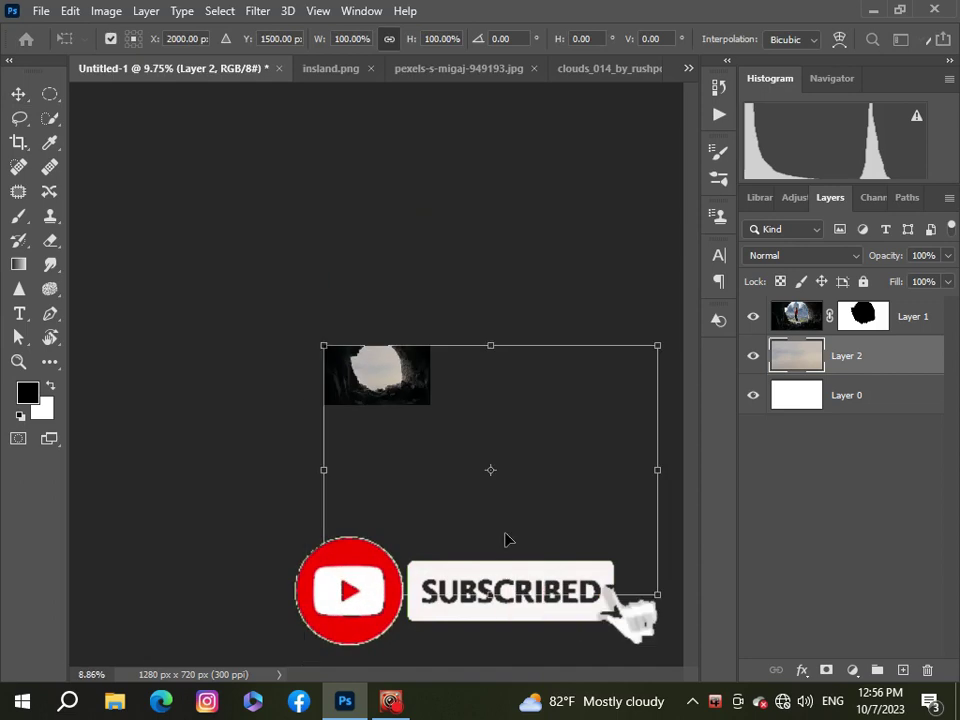
pyautogui.moveTo(657, 594); pyautogui.dragTo(427, 411)
pyautogui.scroll(2, 404, 368)
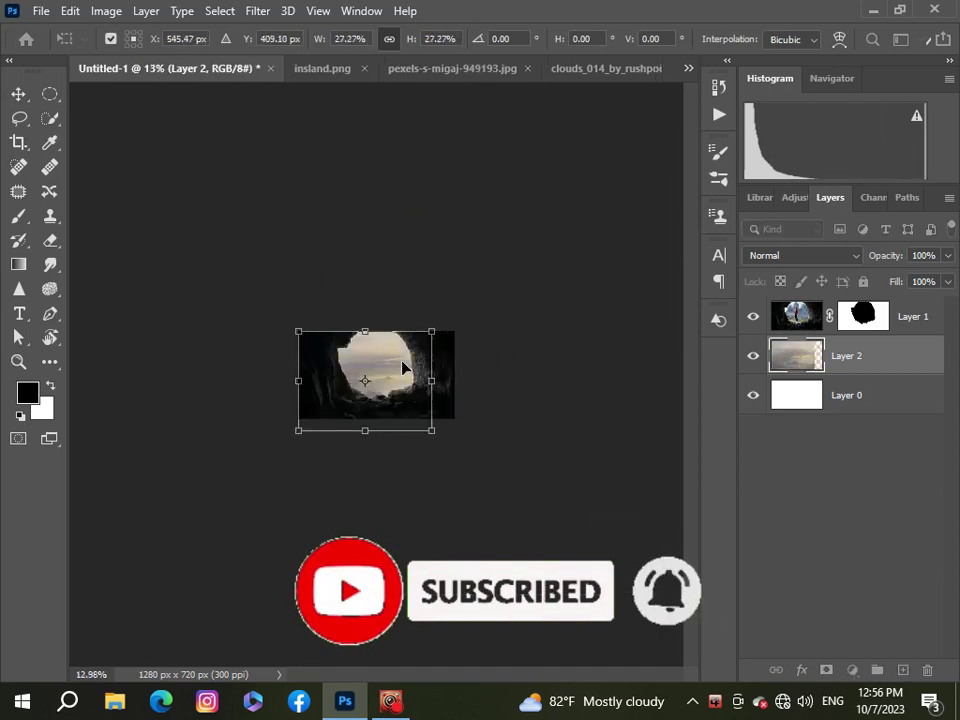
pyautogui.scroll(3, 404, 368)
# - Position the sky within the cave opening, refine it to about 19%, and apply
pyautogui.moveTo(401, 369); pyautogui.dragTo(413, 332)
pyautogui.moveTo(171, 219); pyautogui.dragTo(256, 289)
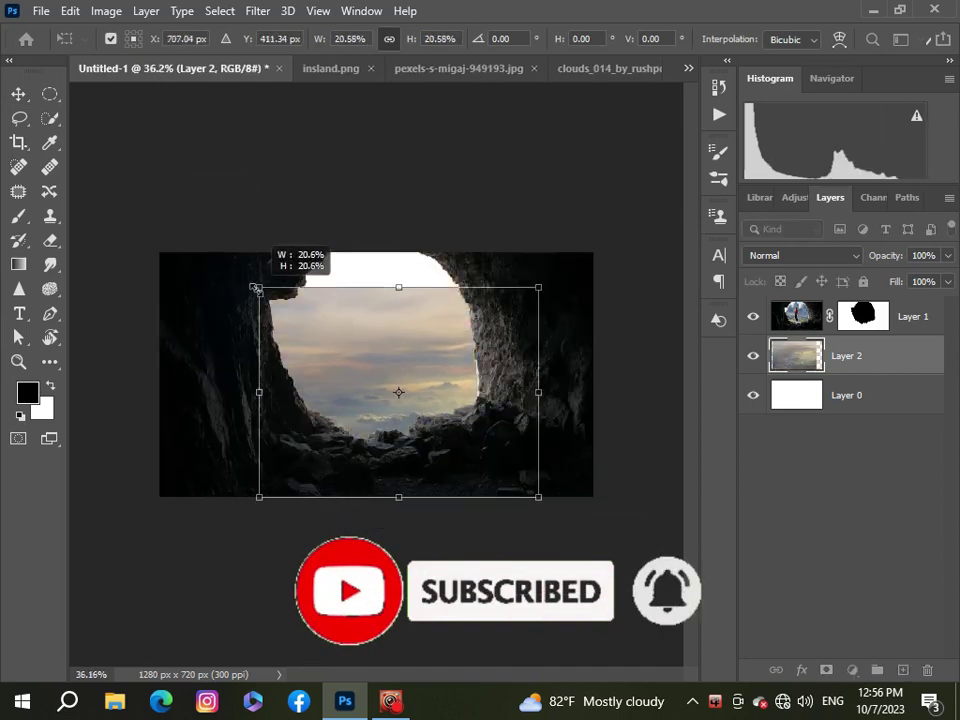
pyautogui.moveTo(366, 356)
pyautogui.mouseDown()
pyautogui.moveTo(371, 328)
pyautogui.moveTo(358, 321)
pyautogui.mouseUp()
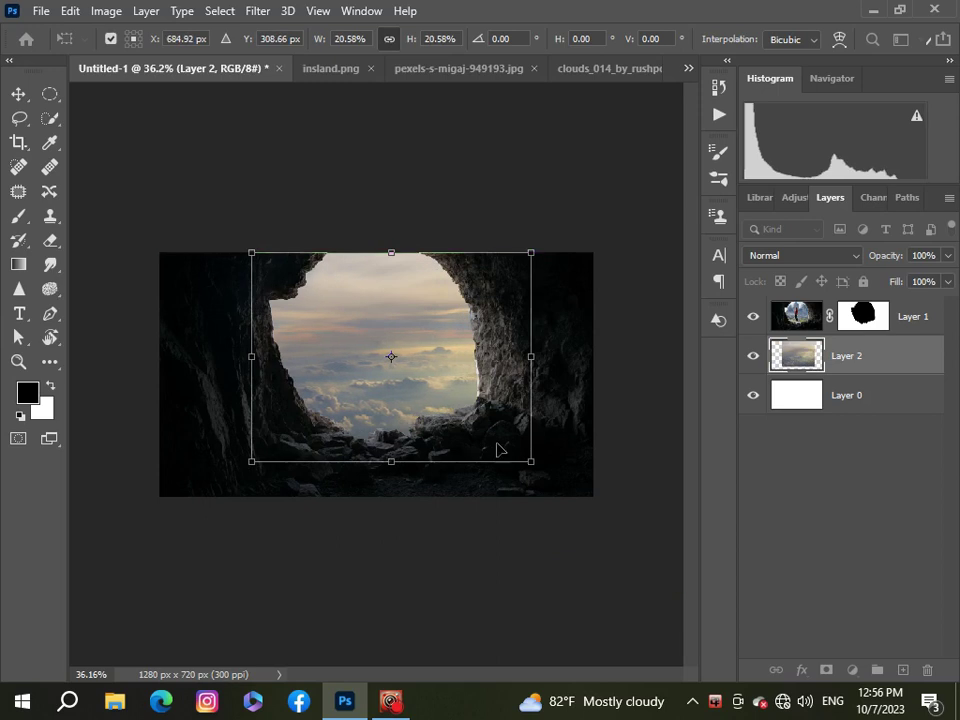
pyautogui.moveTo(391, 461); pyautogui.dragTo(395, 448)
pyautogui.press('Return')
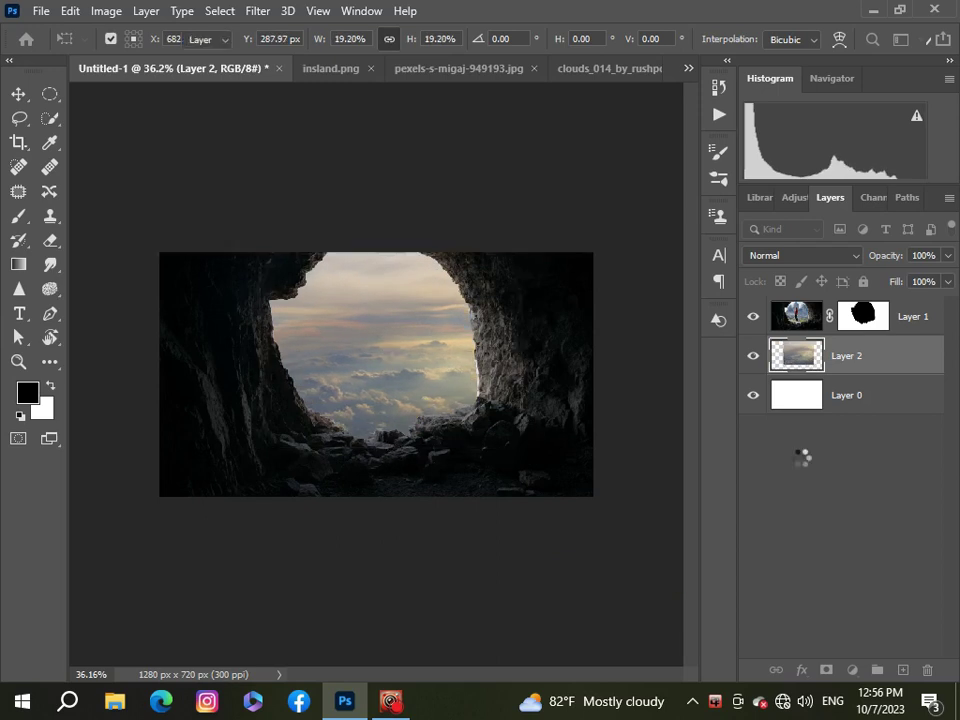
pyautogui.scroll(1, 250, 460)
# - Paste the clouds_014 clouds as a new layer above the sky layer
pyautogui.click(356, 353)
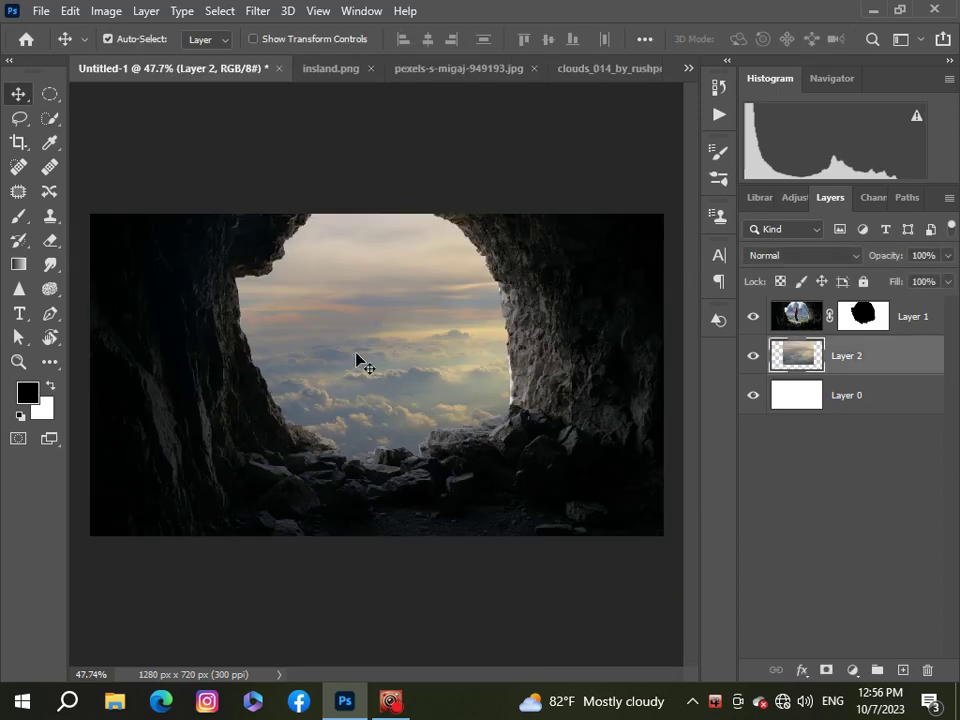
pyautogui.click(689, 69)
pyautogui.click(623, 143)
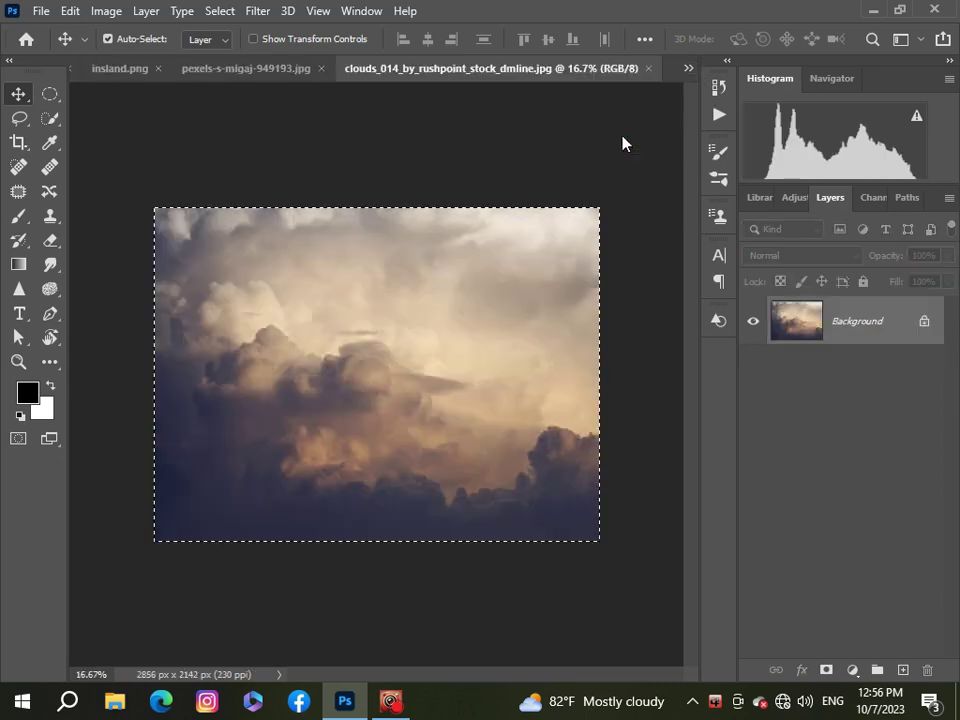
pyautogui.click(689, 69)
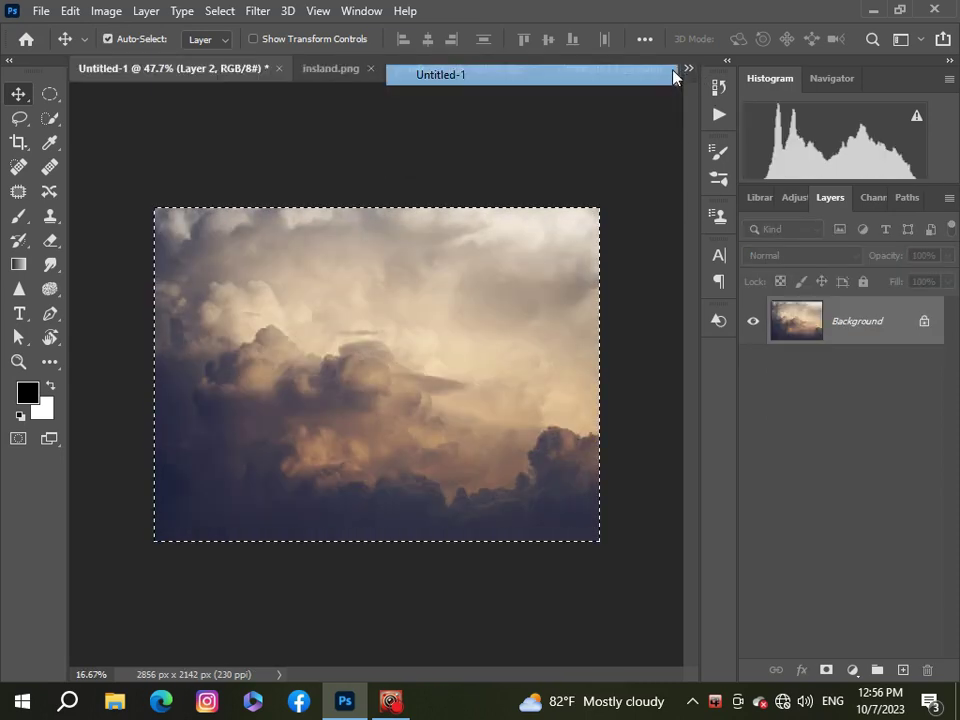
pyautogui.click(673, 75)
pyautogui.hotkey('ctrl', 'v')
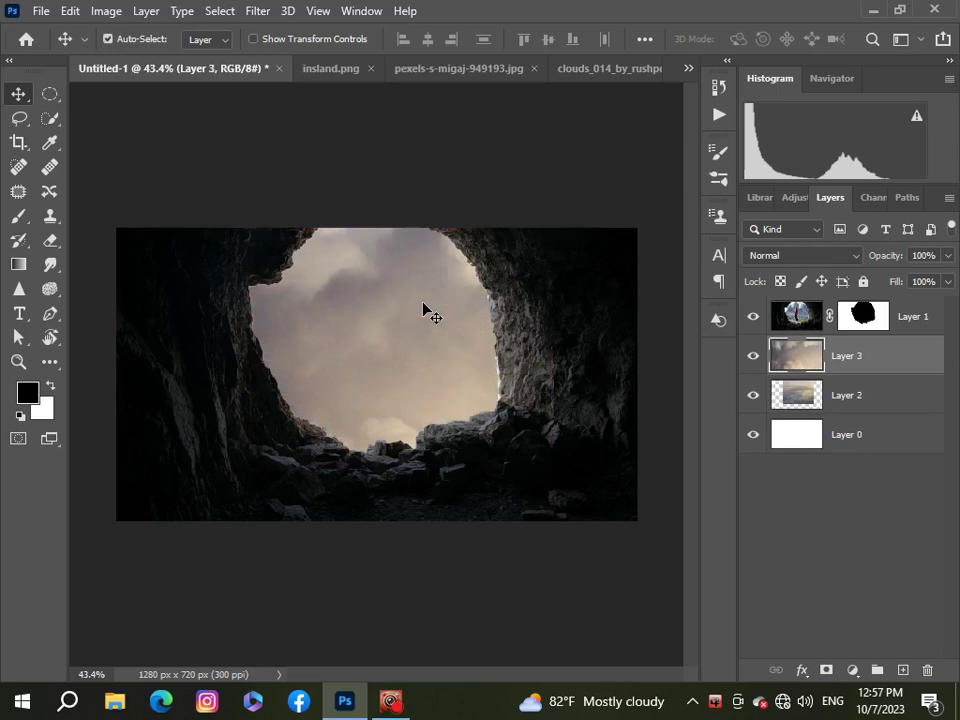
# - Scale the pasted clouds to about a quarter size and place them in the cave opening
pyautogui.hotkey('ctrl', 't')
pyautogui.scroll(-3, 422, 302)
pyautogui.scroll(-2, 422, 302)
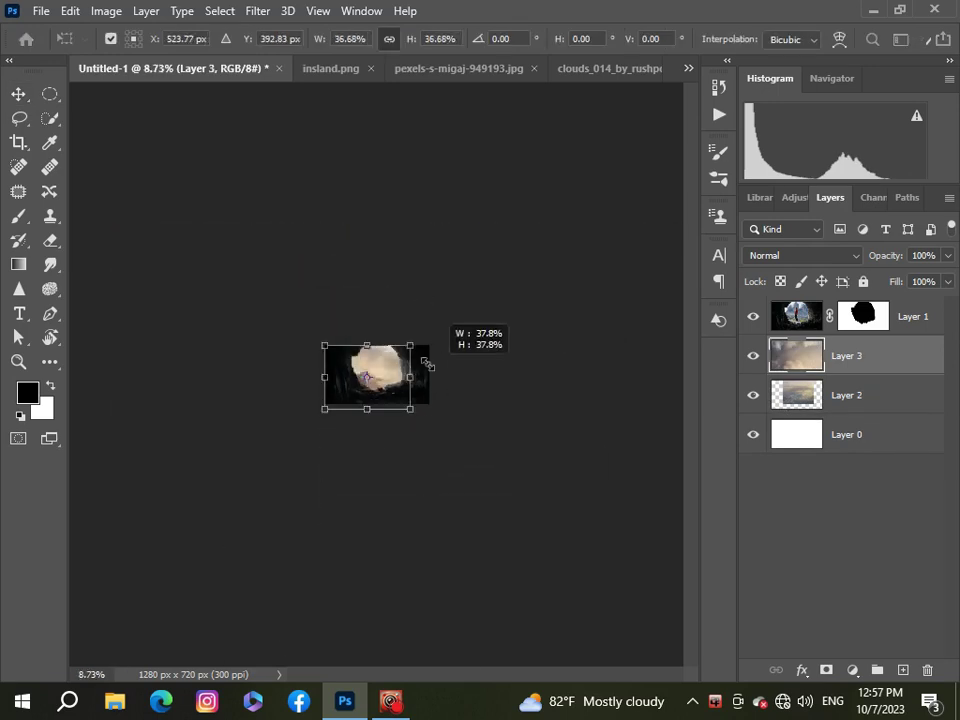
pyautogui.moveTo(557, 523)
pyautogui.mouseDown()
pyautogui.moveTo(388, 392)
pyautogui.moveTo(470, 378)
pyautogui.mouseUp()
pyautogui.hotkey('ctrl', '0')
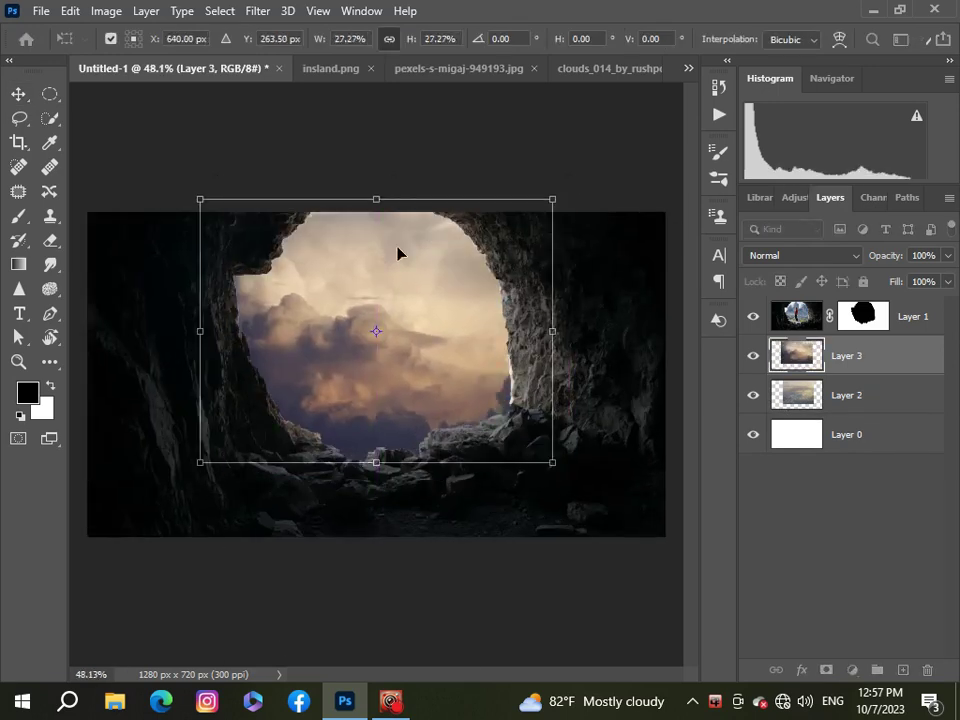
pyautogui.moveTo(283, 405); pyautogui.dragTo(267, 406)
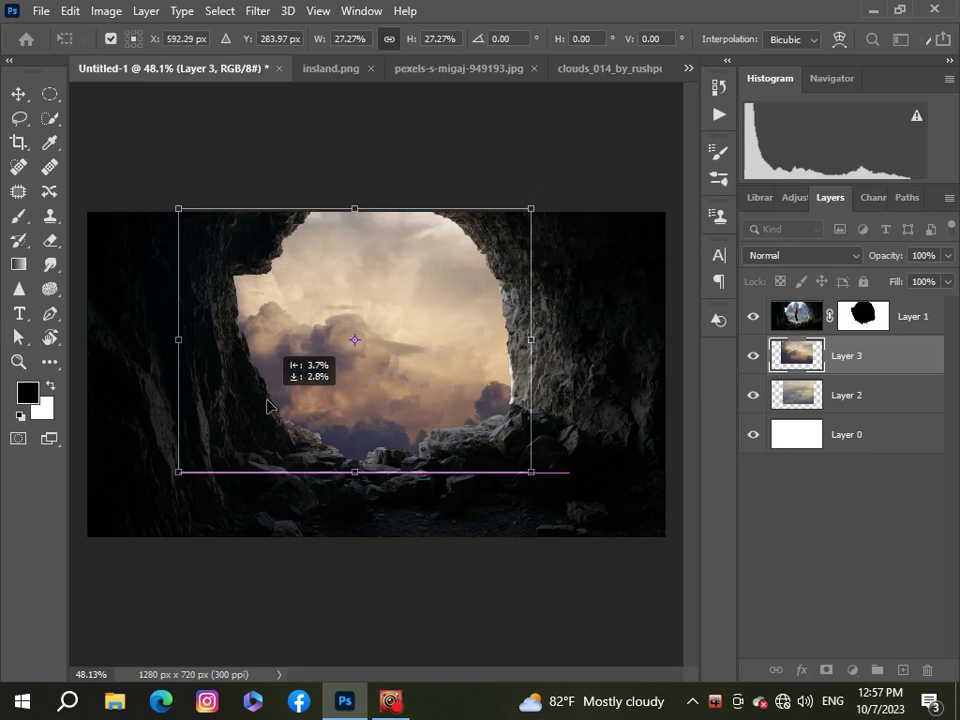
pyautogui.click(838, 531)
# - Mask Layer 3 and paint with a 400 px brush to hide clouds near the right cave wall
pyautogui.click(881, 346)
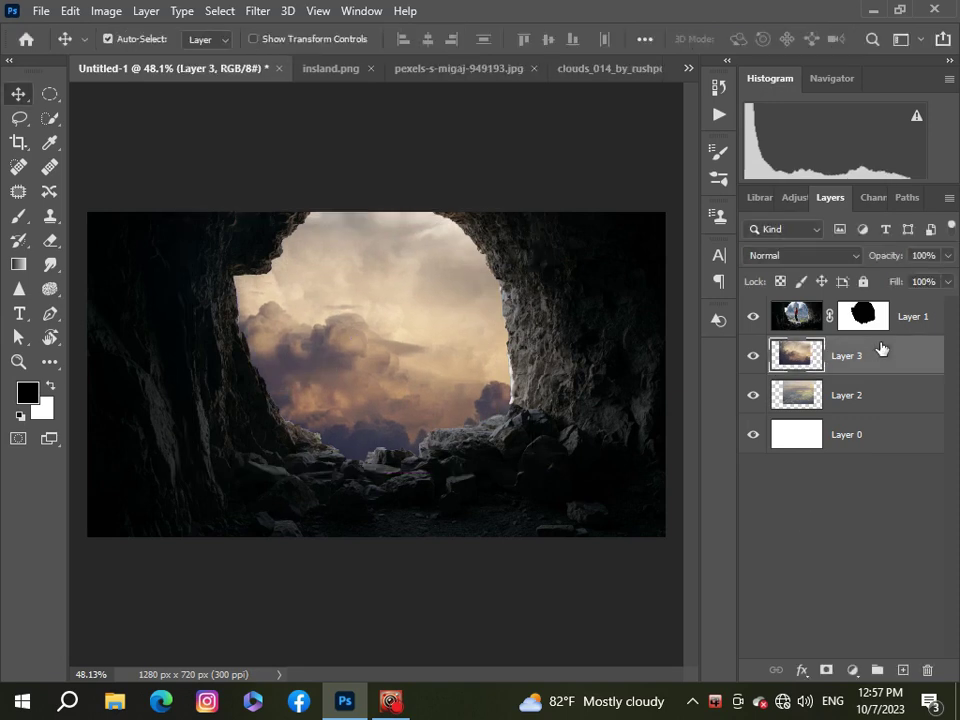
pyautogui.click(829, 668)
pyautogui.click(18, 218)
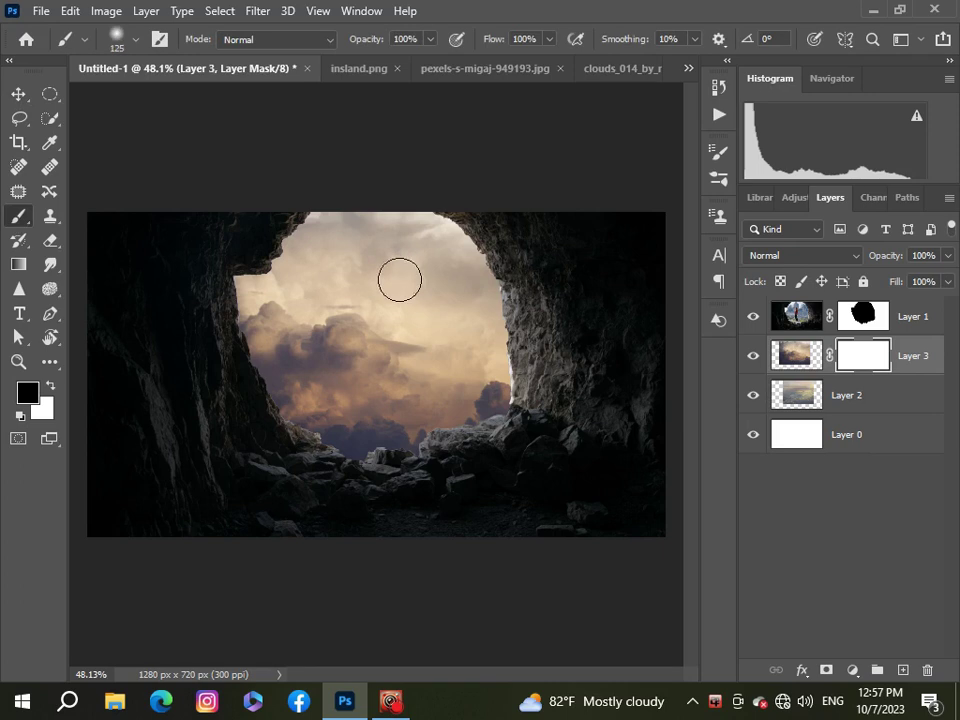
pyautogui.press(']')
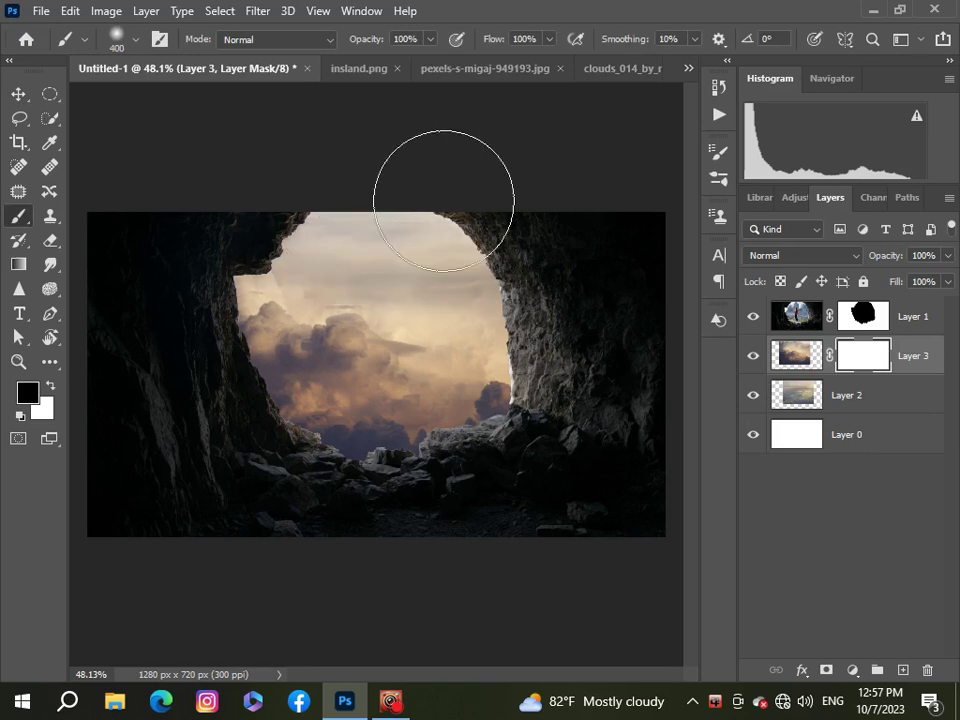
pyautogui.moveTo(375, 229); pyautogui.dragTo(515, 288)
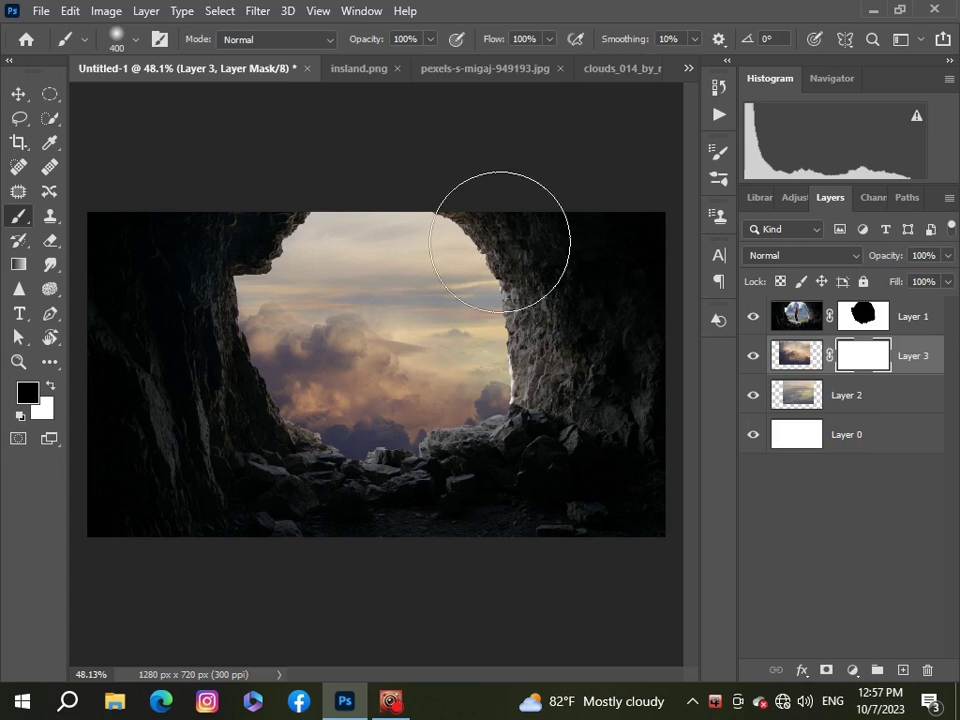
pyautogui.scroll(-2, 470, 254)
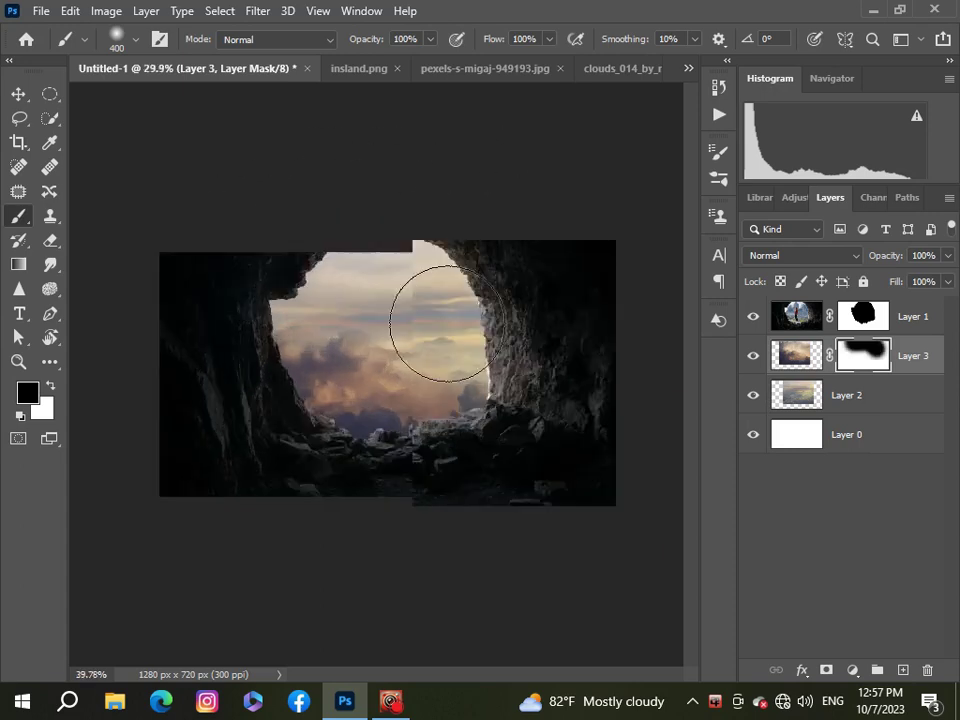
pyautogui.press('v')
pyautogui.scroll(-2, 472, 385)
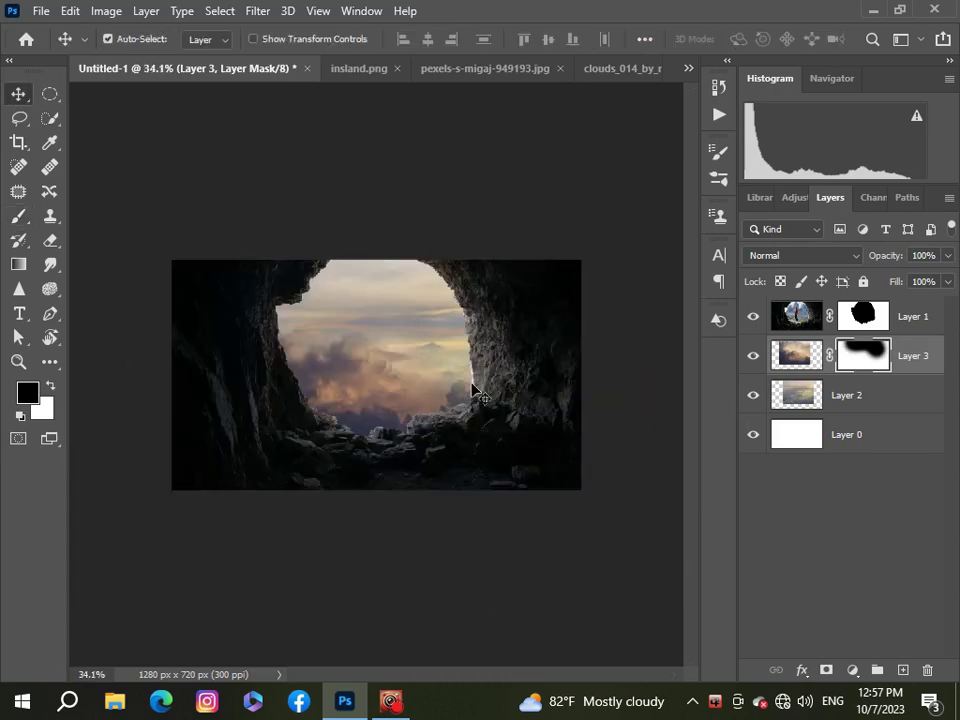
pyautogui.scroll(3, 472, 385)
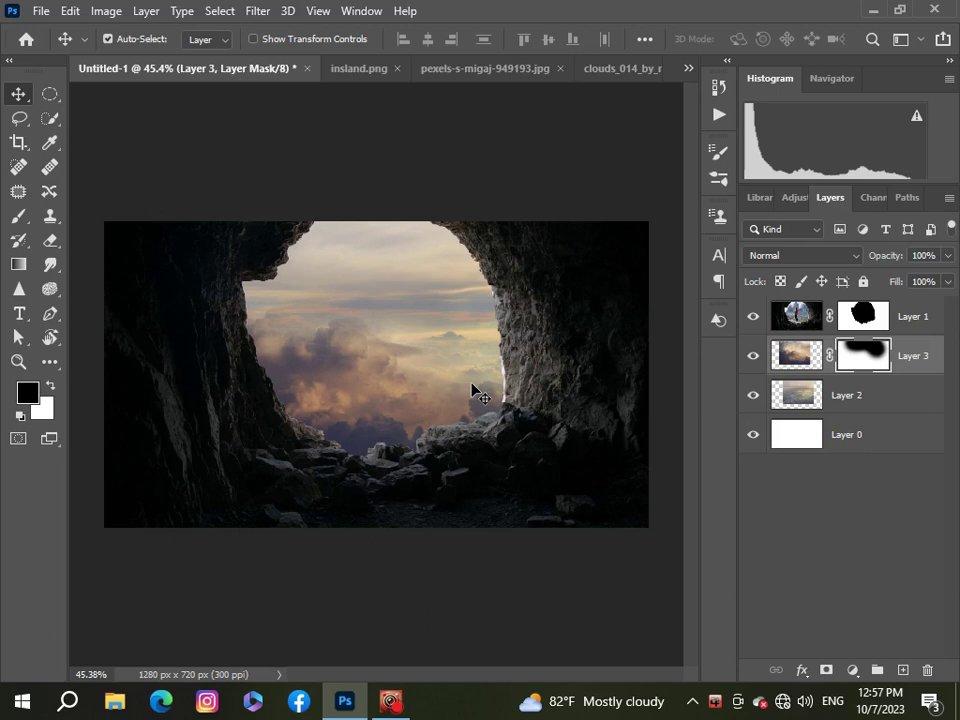
pyautogui.scroll(1, 475, 390)
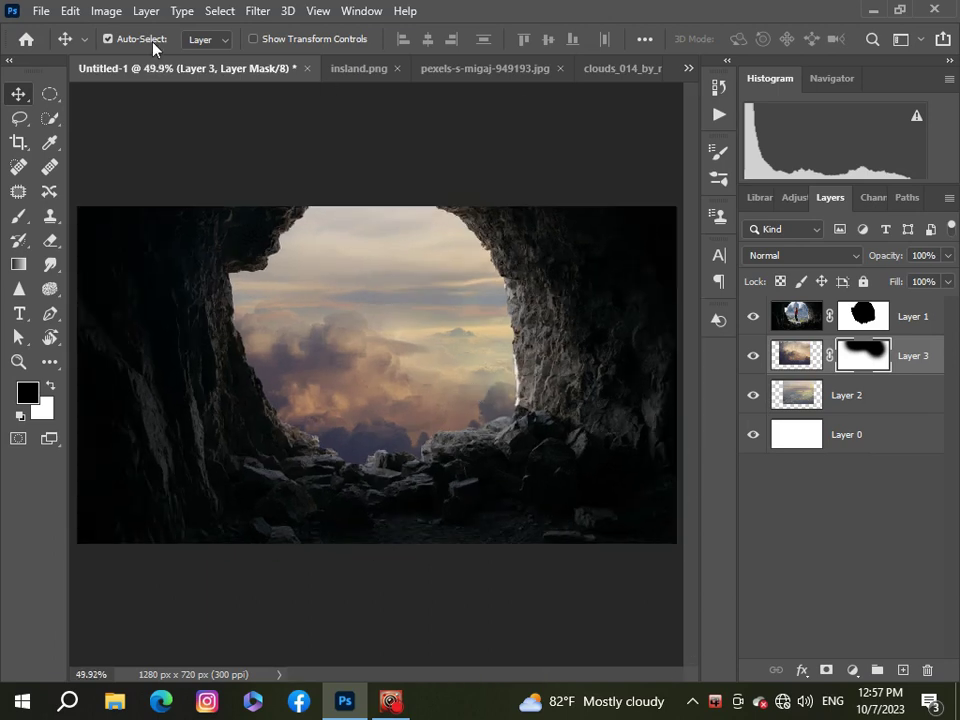
# - Reposition the island in insland.png, then return to the Untitled-1 composite
pyautogui.click(688, 68)
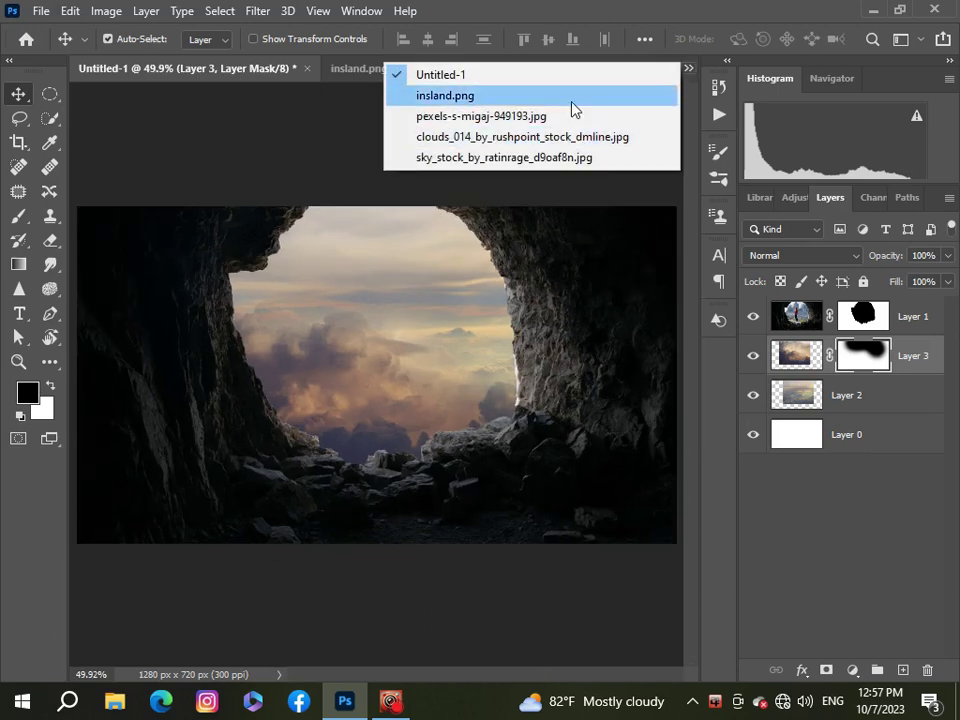
pyautogui.click(574, 107)
pyautogui.moveTo(437, 479); pyautogui.dragTo(428, 465)
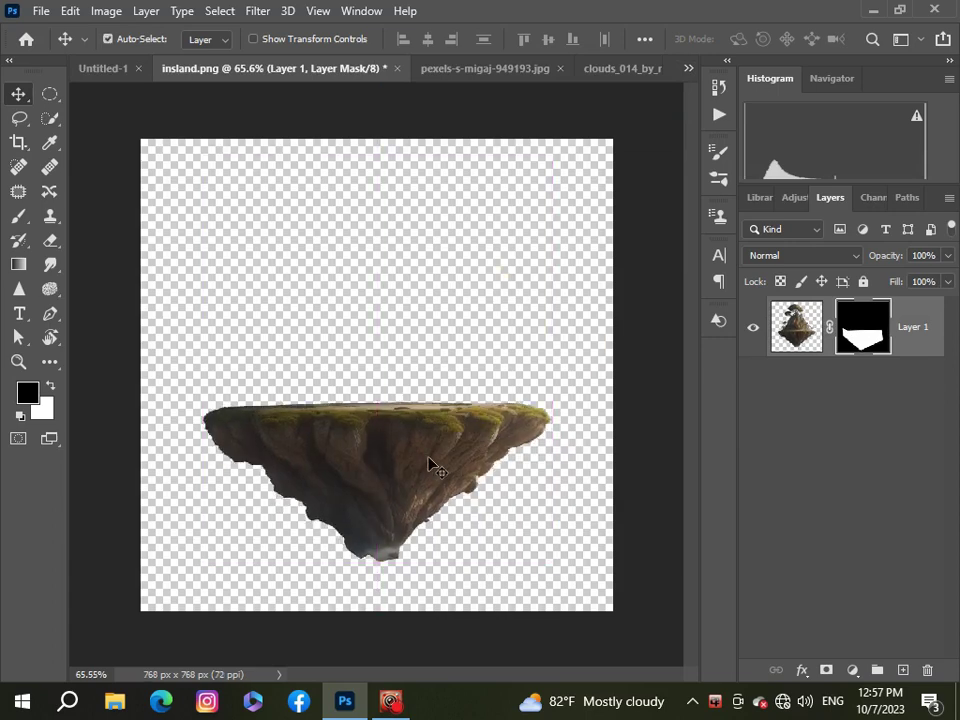
pyautogui.click(689, 69)
pyautogui.click(671, 75)
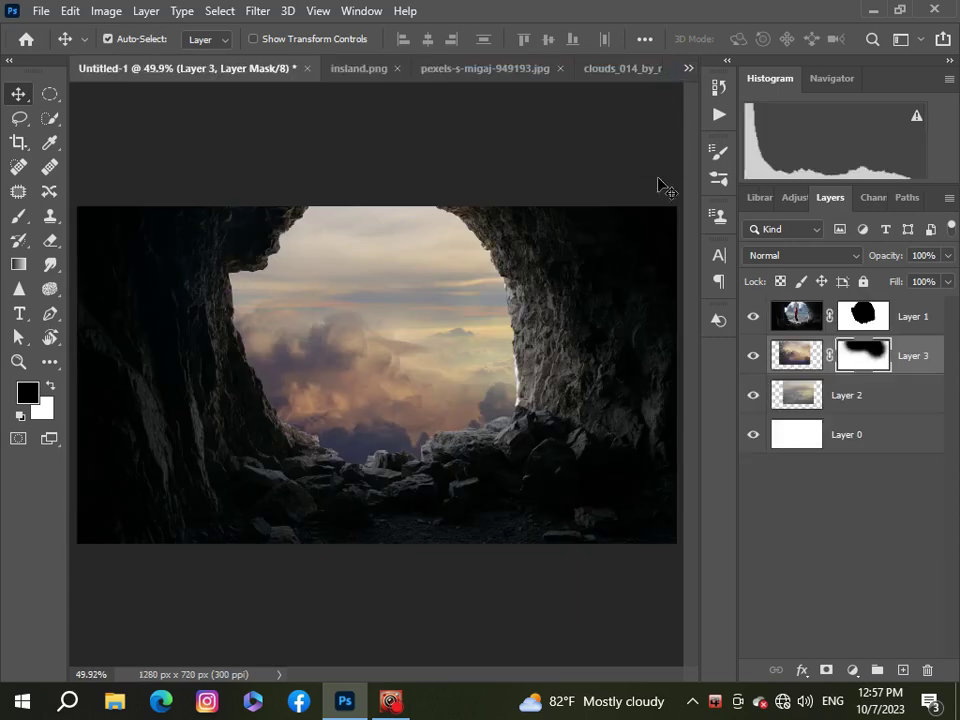
# - Paste the island above Layer 2 as Layer 4, scaled to about 49% within the opening
pyautogui.click(911, 403)
pyautogui.hotkey('ctrl', 'v')
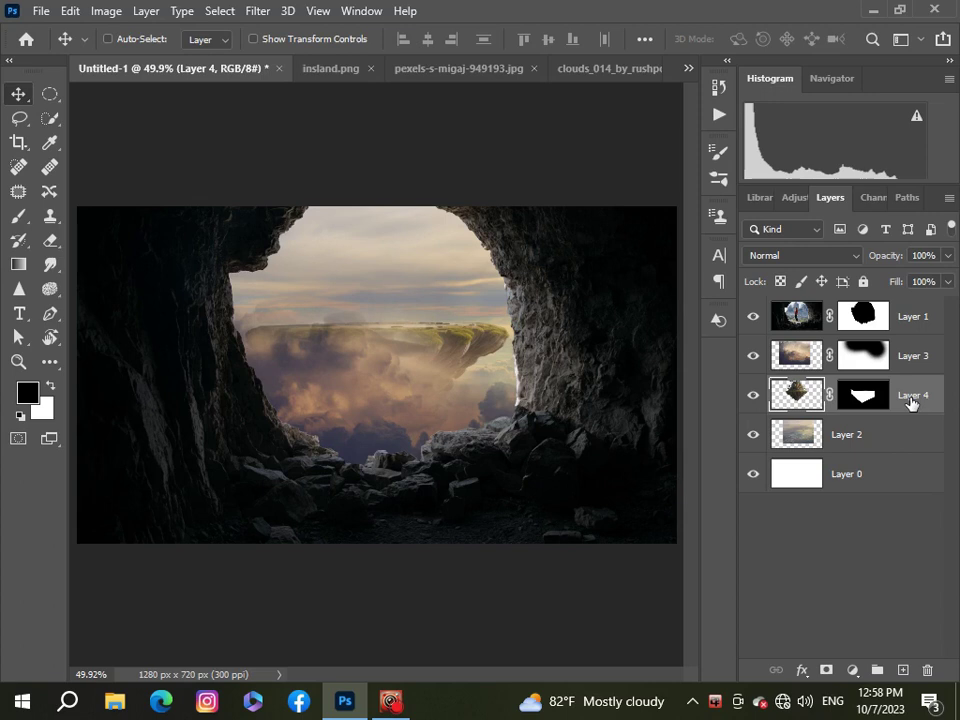
pyautogui.hotkey('ctrl', 't')
pyautogui.moveTo(377, 133)
pyautogui.mouseDown()
pyautogui.moveTo(392, 330)
pyautogui.moveTo(415, 254)
pyautogui.moveTo(405, 276)
pyautogui.moveTo(446, 251)
pyautogui.mouseUp()
pyautogui.moveTo(317, 296); pyautogui.dragTo(341, 272)
pyautogui.press('Return')
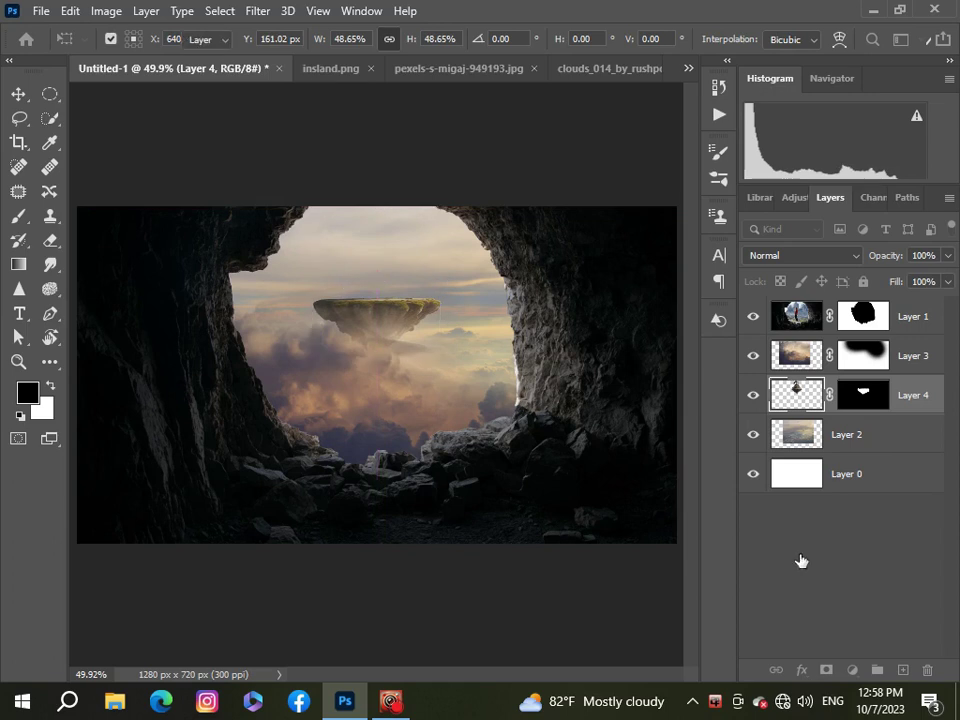
pyautogui.scroll(-2, 358, 315)
pyautogui.scroll(1, 358, 315)
pyautogui.scroll(2, 358, 317)
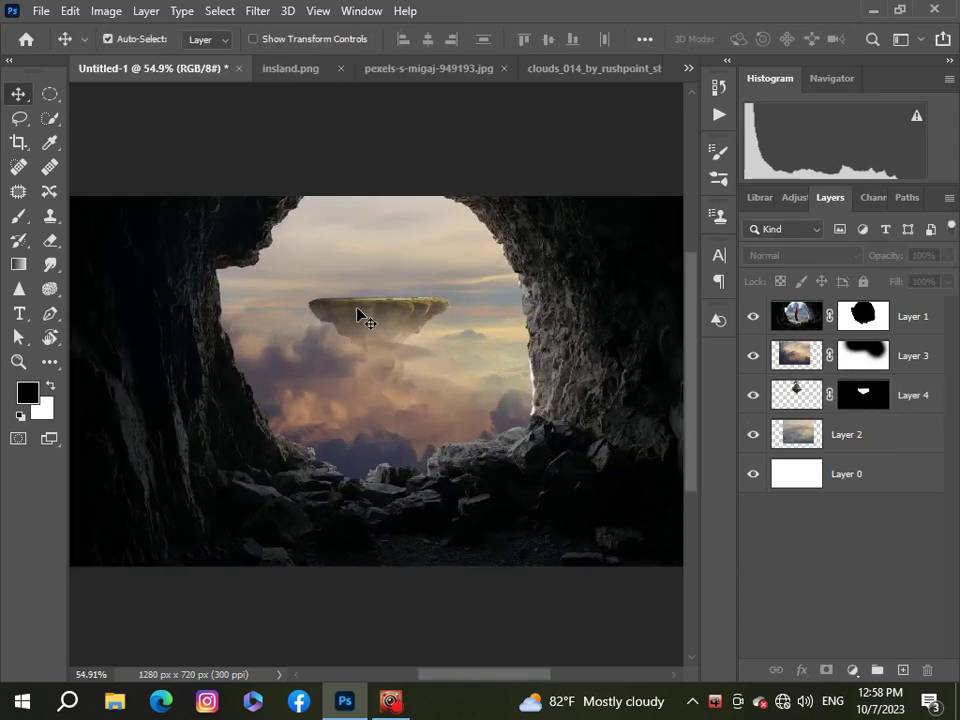
pyautogui.scroll(1, 358, 317)
pyautogui.scroll(-2, 358, 317)
pyautogui.scroll(-1, 358, 317)
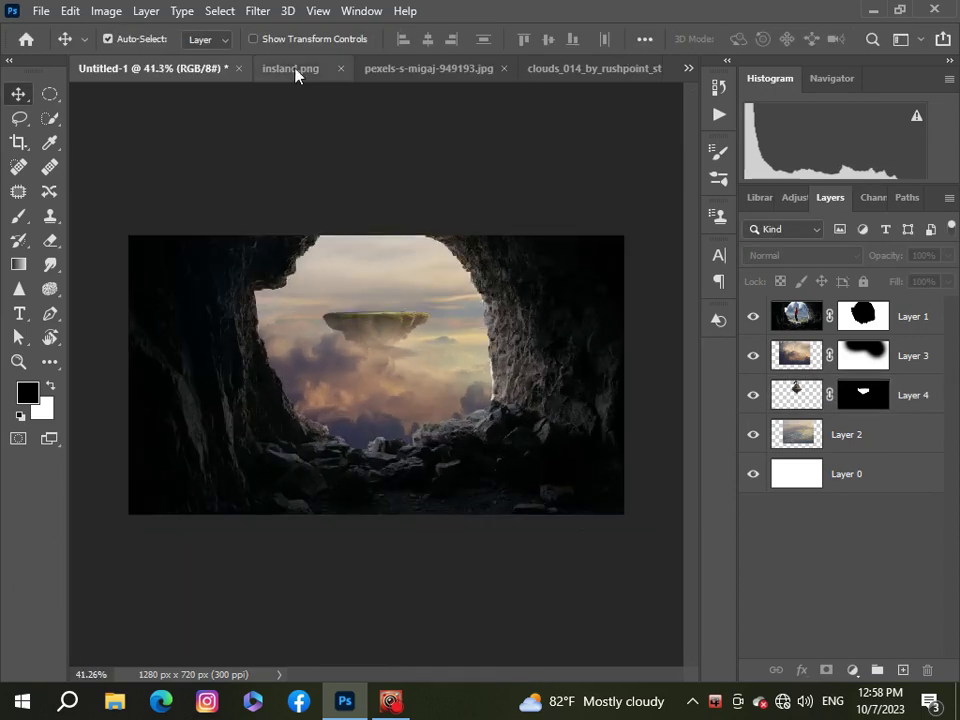
# - Open the rita-burza Mont-Saint-Michel castle photo
pyautogui.click(41, 10)
pyautogui.click(58, 45)
pyautogui.scroll(-3, 417, 205)
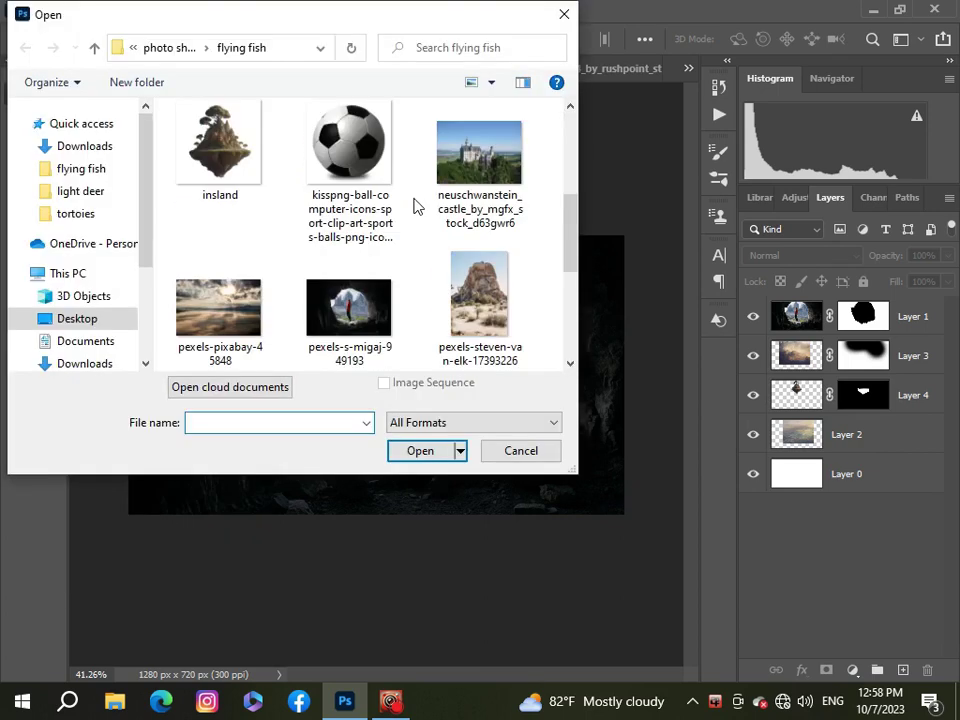
pyautogui.scroll(-5, 414, 204)
pyautogui.click(476, 150)
pyautogui.click(420, 450)
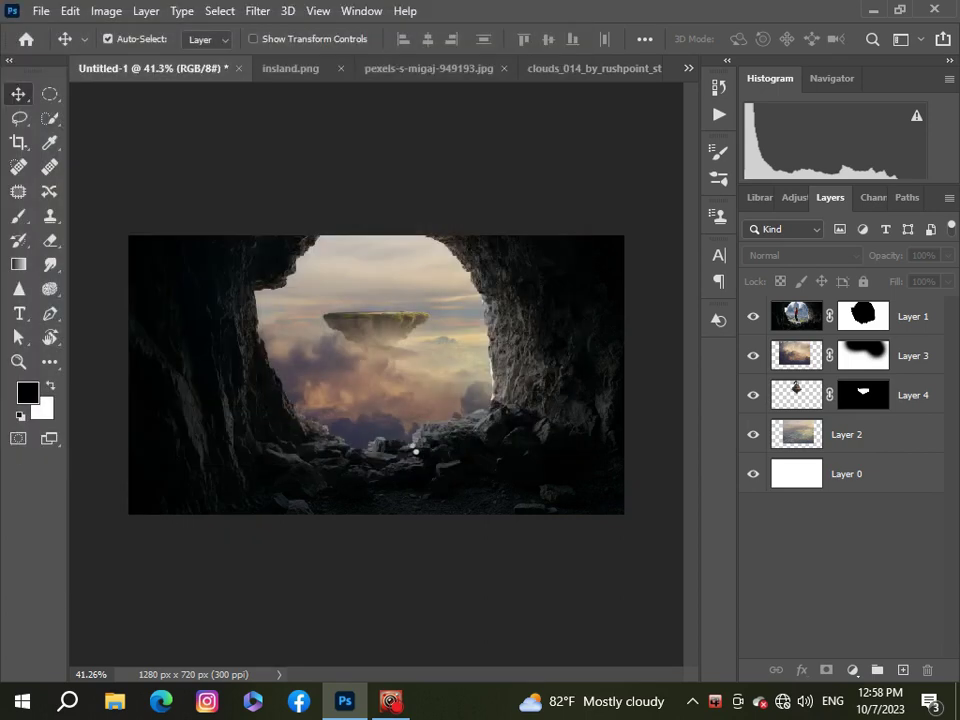
# - Quick-select the castle hill, including the wall tower, beach line and spire edge
pyautogui.click(46, 120)
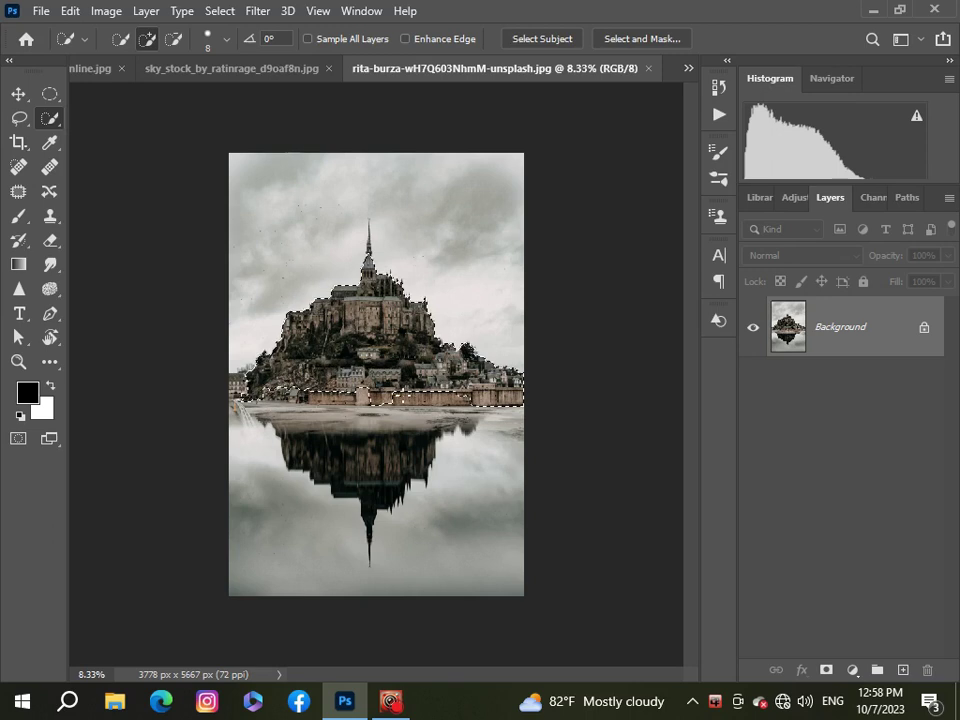
pyautogui.scroll(5, 405, 400)
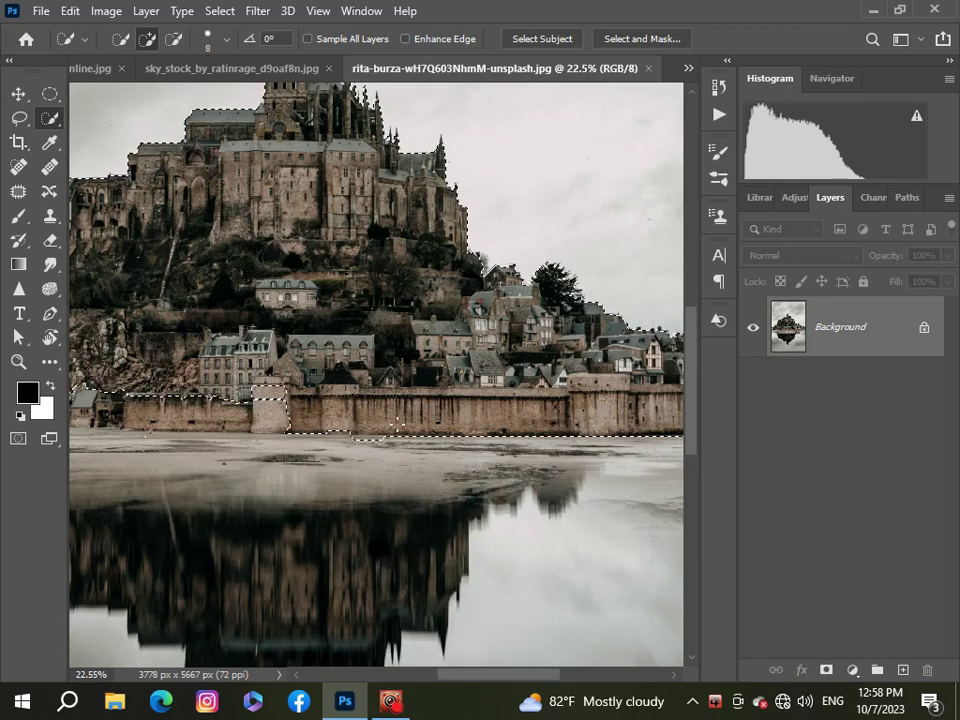
pyautogui.click(267, 408)
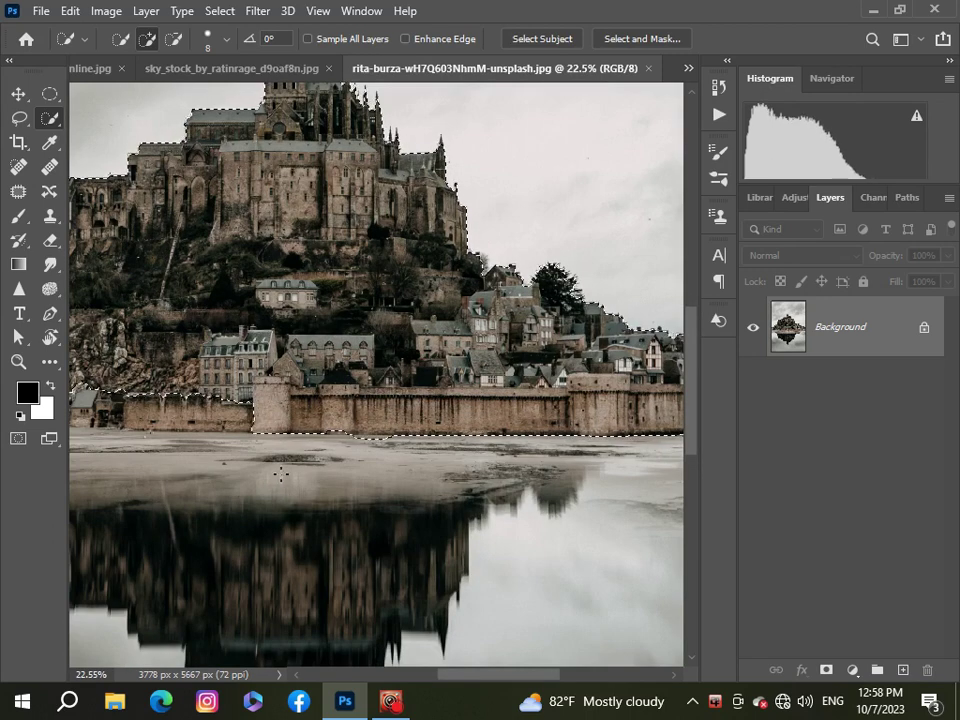
pyautogui.moveTo(475, 674); pyautogui.dragTo(420, 674)
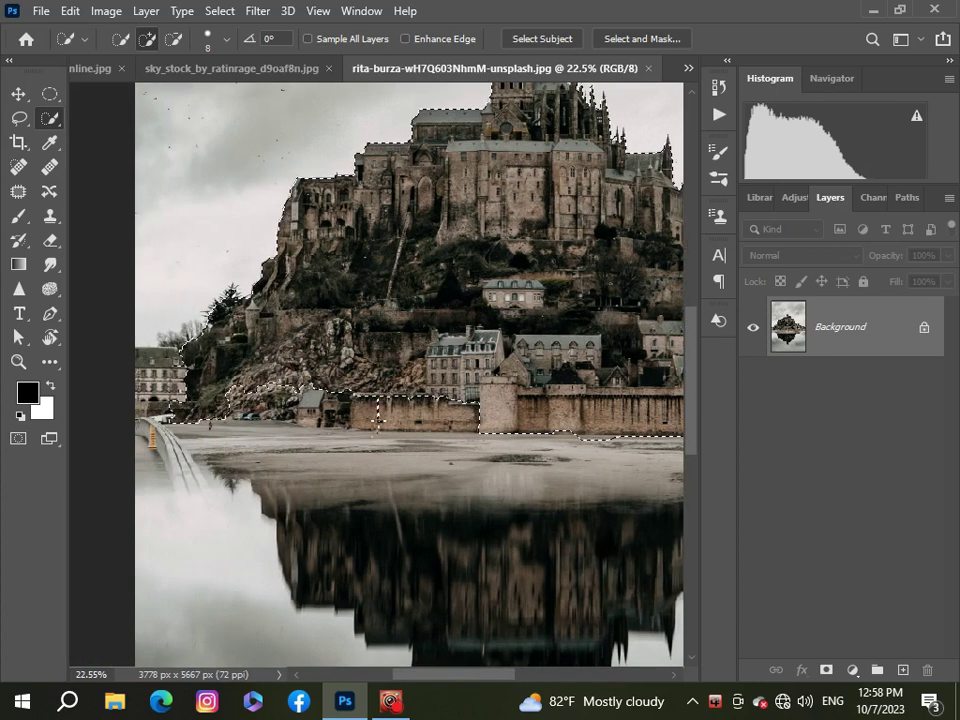
pyautogui.click(240, 412)
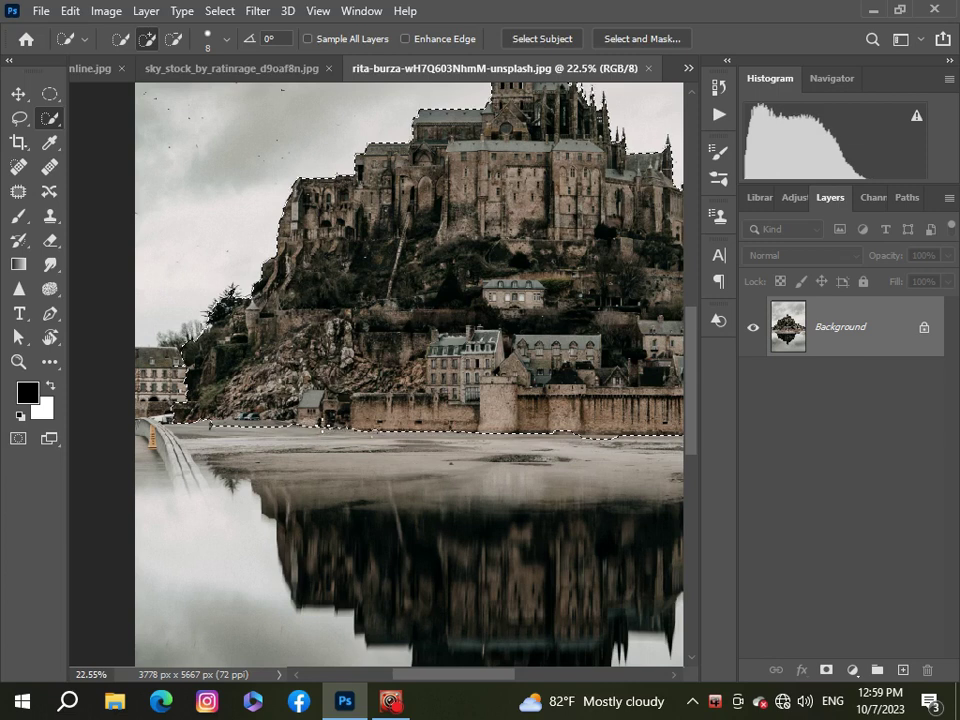
pyautogui.scroll(-2, 489, 111)
pyautogui.scroll(5, 422, 195)
pyautogui.scroll(3, 422, 195)
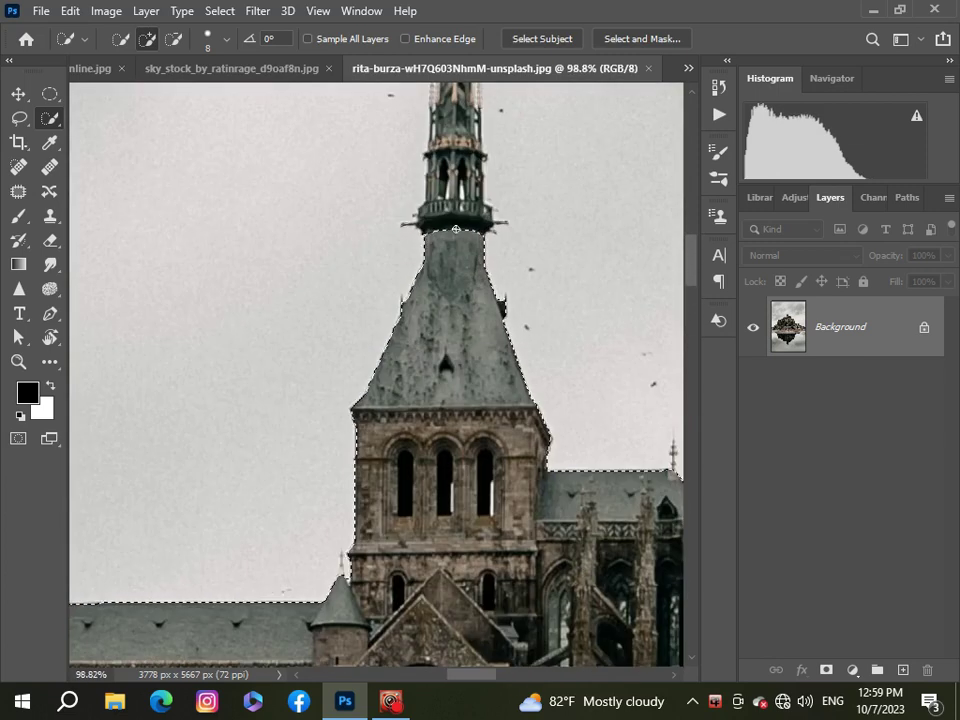
pyautogui.moveTo(689, 280); pyautogui.dragTo(687, 252)
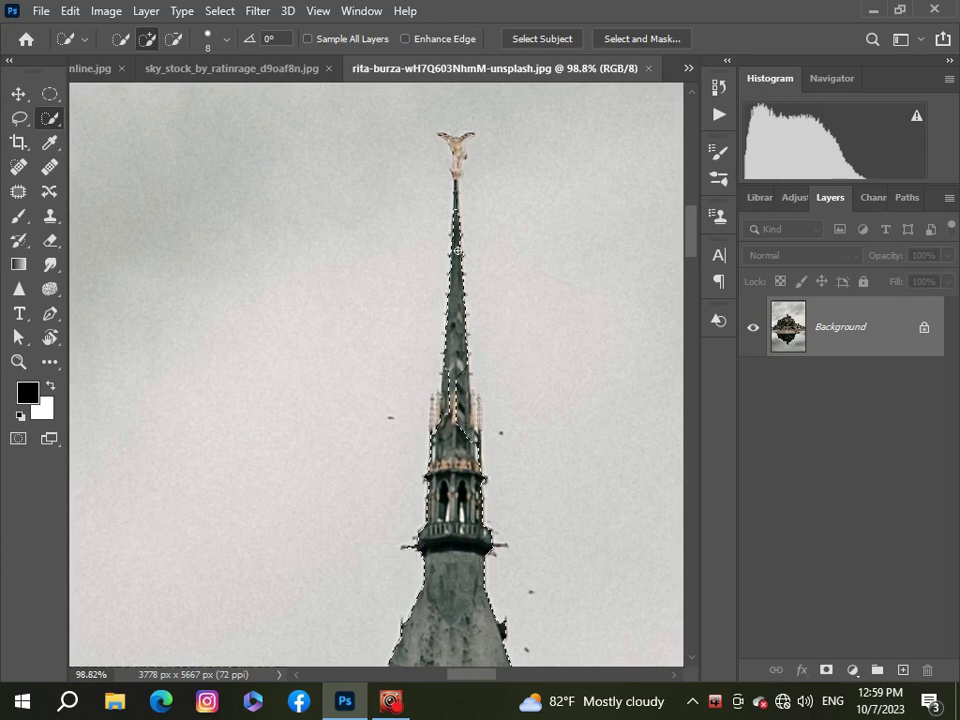
pyautogui.moveTo(457, 251); pyautogui.dragTo(455, 397)
pyautogui.scroll(-5, 465, 403)
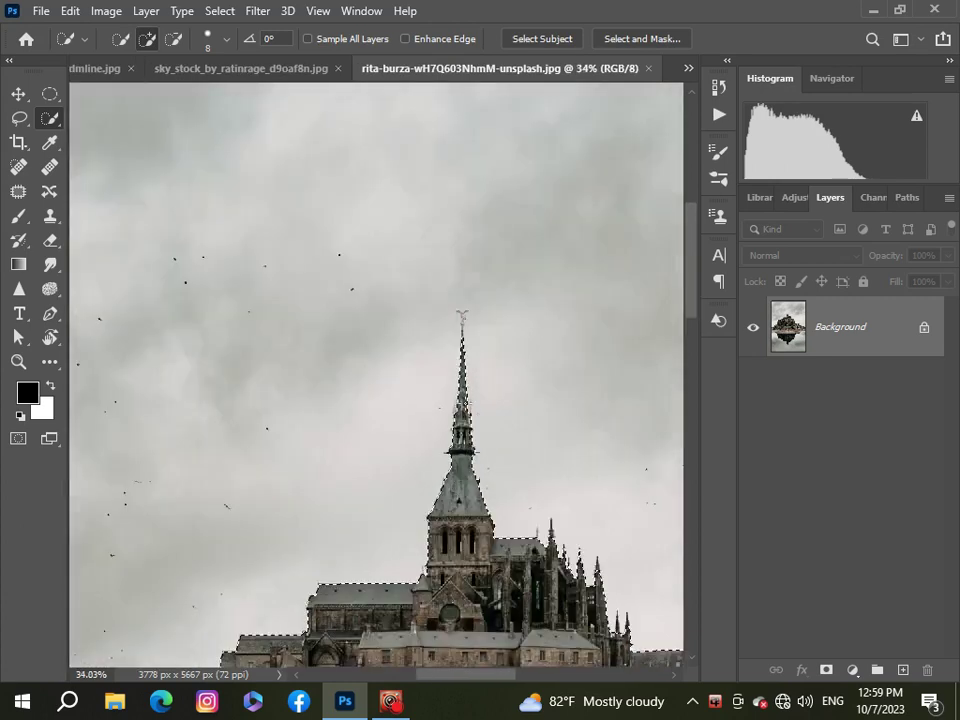
pyautogui.scroll(-5, 465, 403)
# - Mask out everything but the selected castle and shift it slightly left
pyautogui.click(827, 670)
pyautogui.scroll(3, 527, 339)
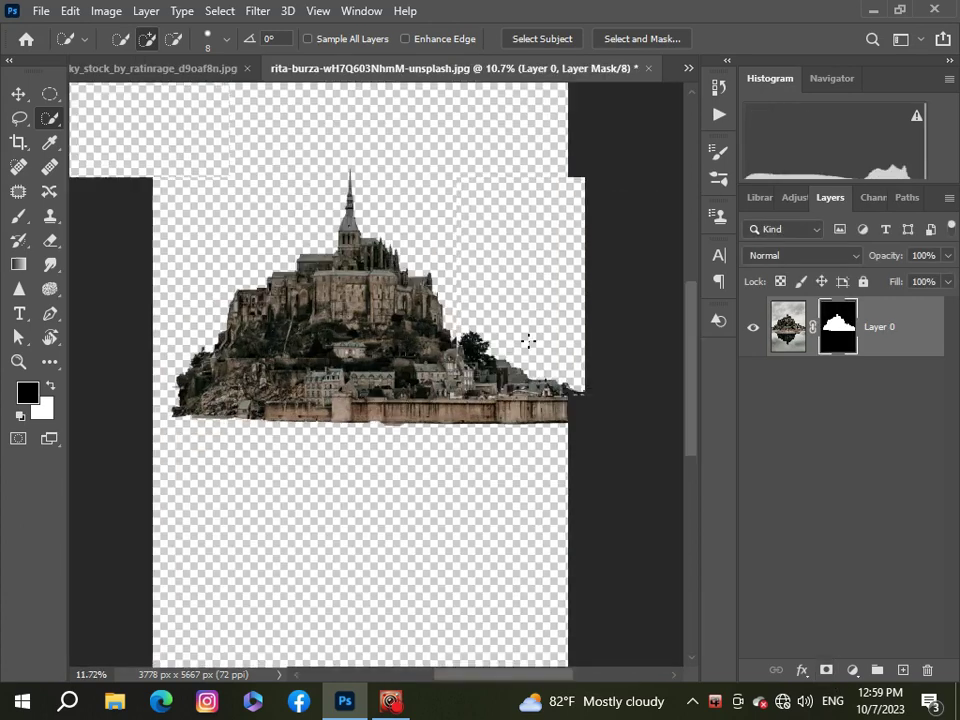
pyautogui.scroll(3, 527, 339)
pyautogui.scroll(-5, 527, 339)
pyautogui.scroll(-1, 410, 362)
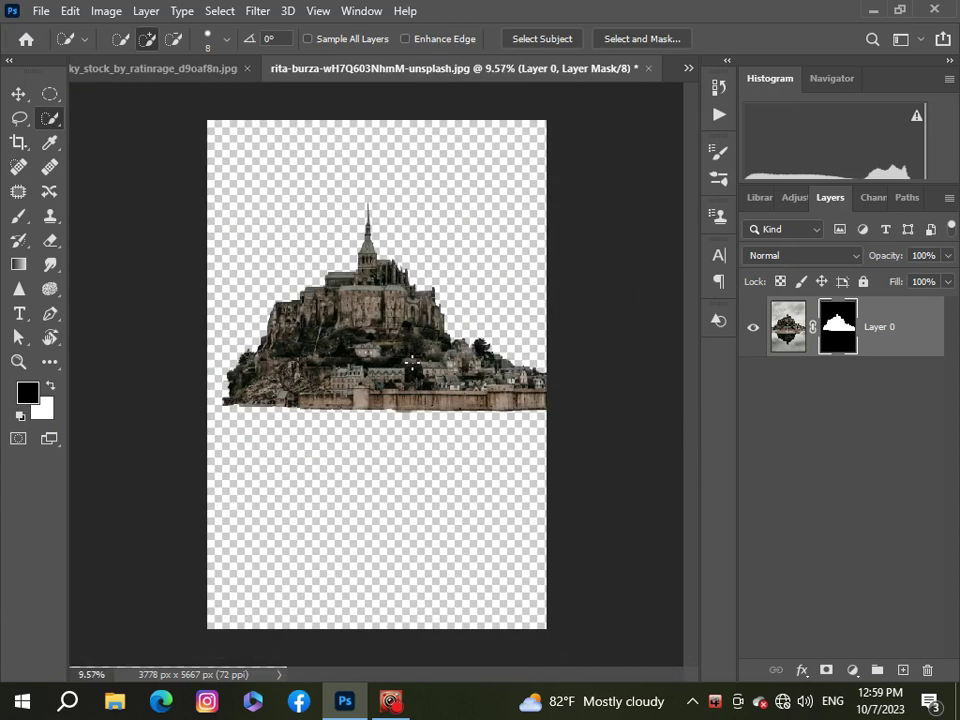
pyautogui.click(18, 94)
pyautogui.moveTo(392, 369); pyautogui.dragTo(377, 369)
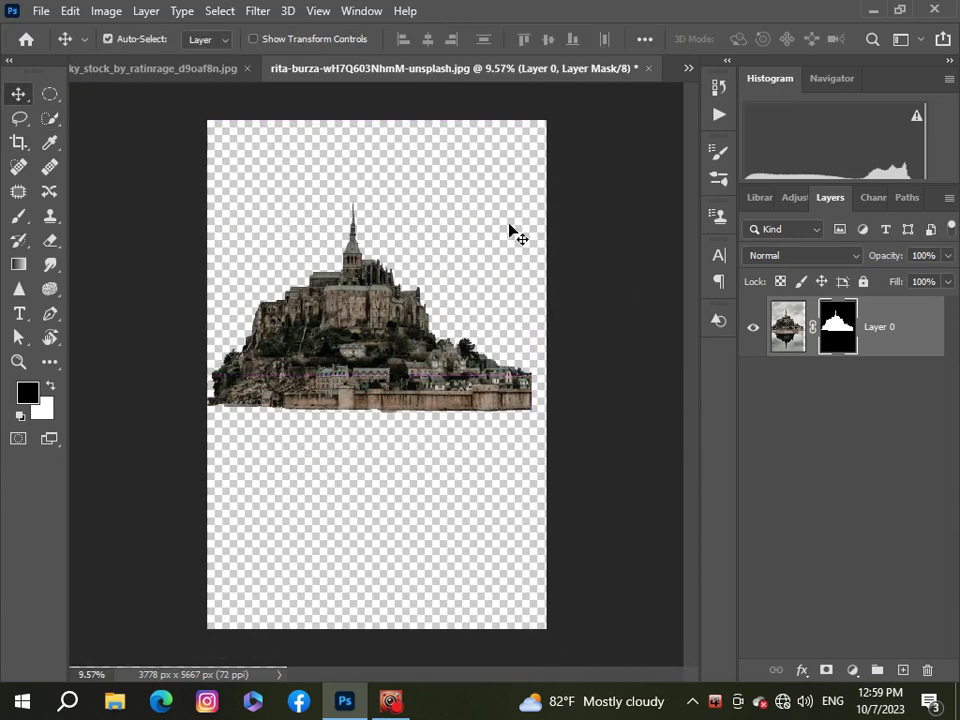
# - Paste the castle into the Untitled-1 cave composite above Layer 2
pyautogui.click(688, 68)
pyautogui.click(643, 86)
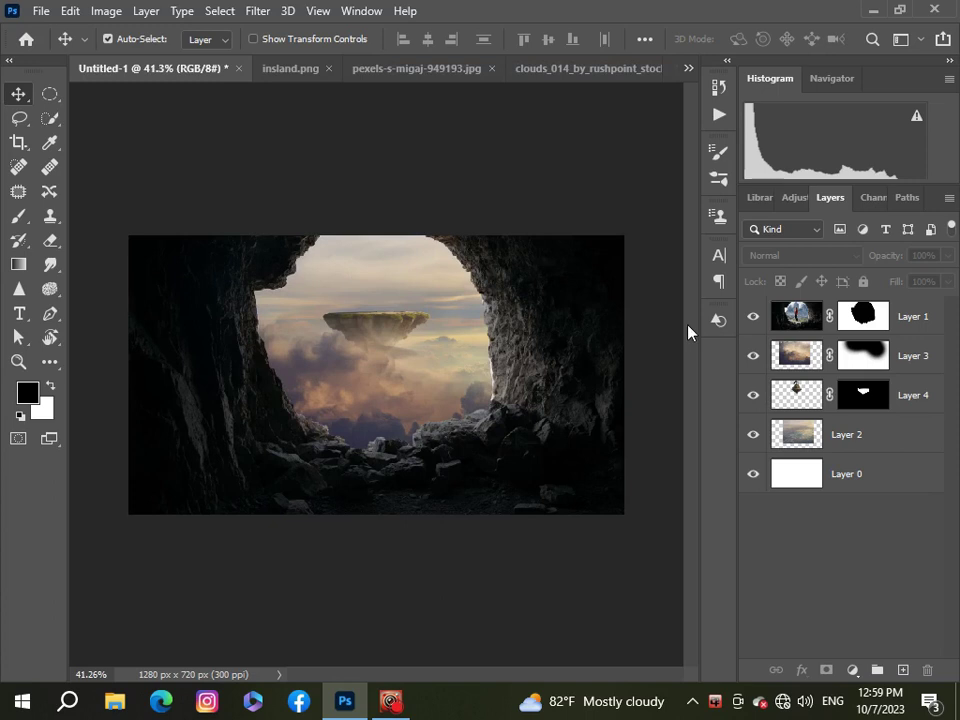
pyautogui.click(910, 435)
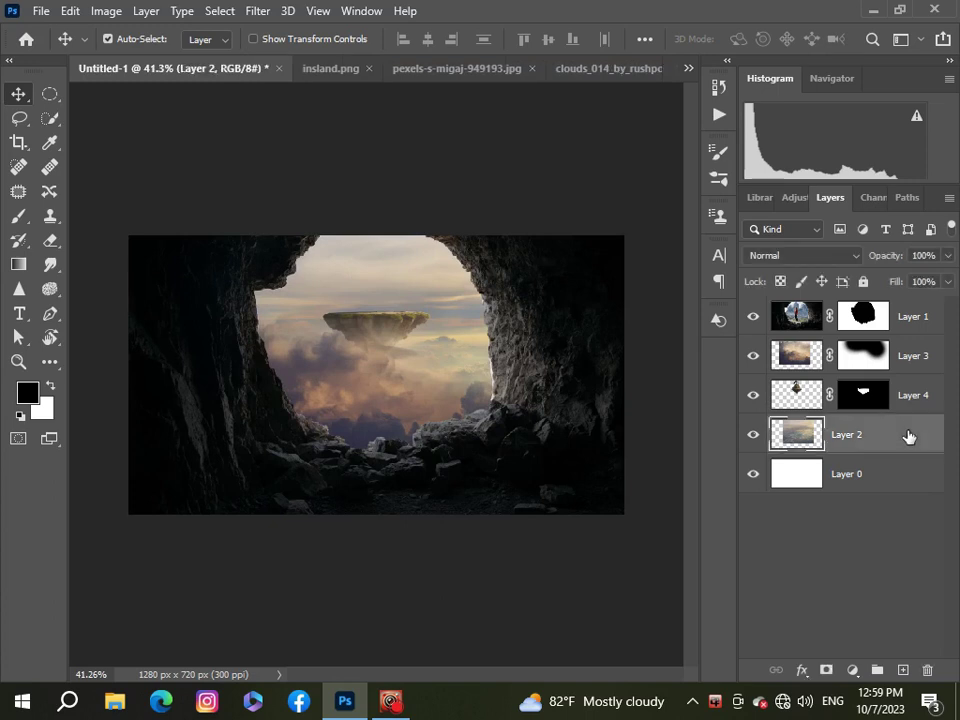
pyautogui.hotkey('ctrl', 'v')
# - Scale the castle island down and move it into the cave opening
pyautogui.hotkey('ctrl', 't')
pyautogui.hotkey('ctrl', '0')
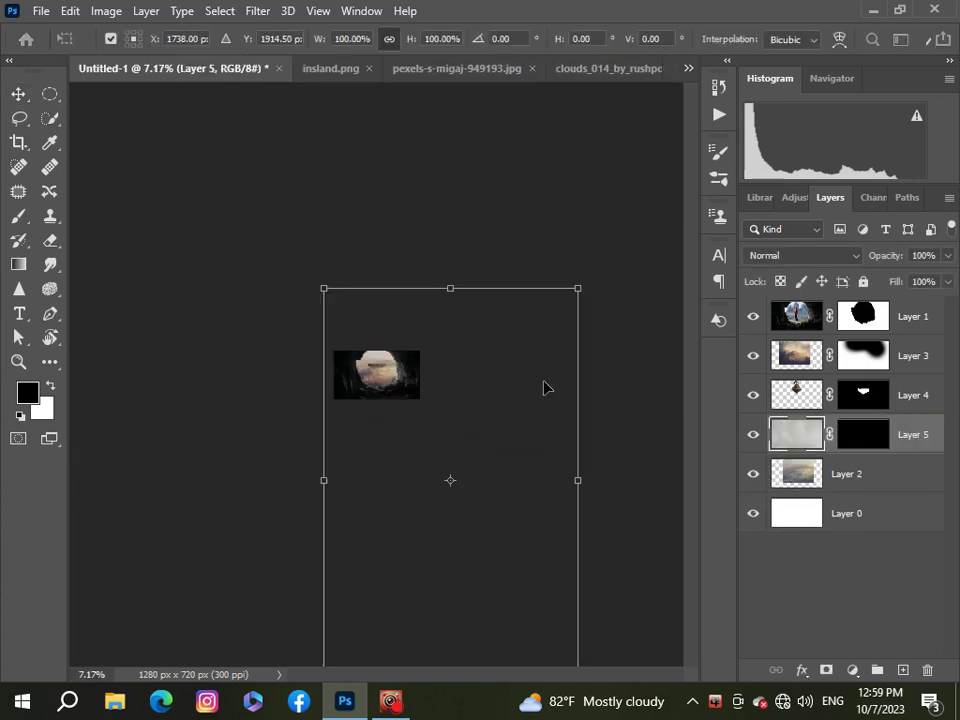
pyautogui.moveTo(486, 548); pyautogui.dragTo(385, 377)
pyautogui.scroll(5, 364, 364)
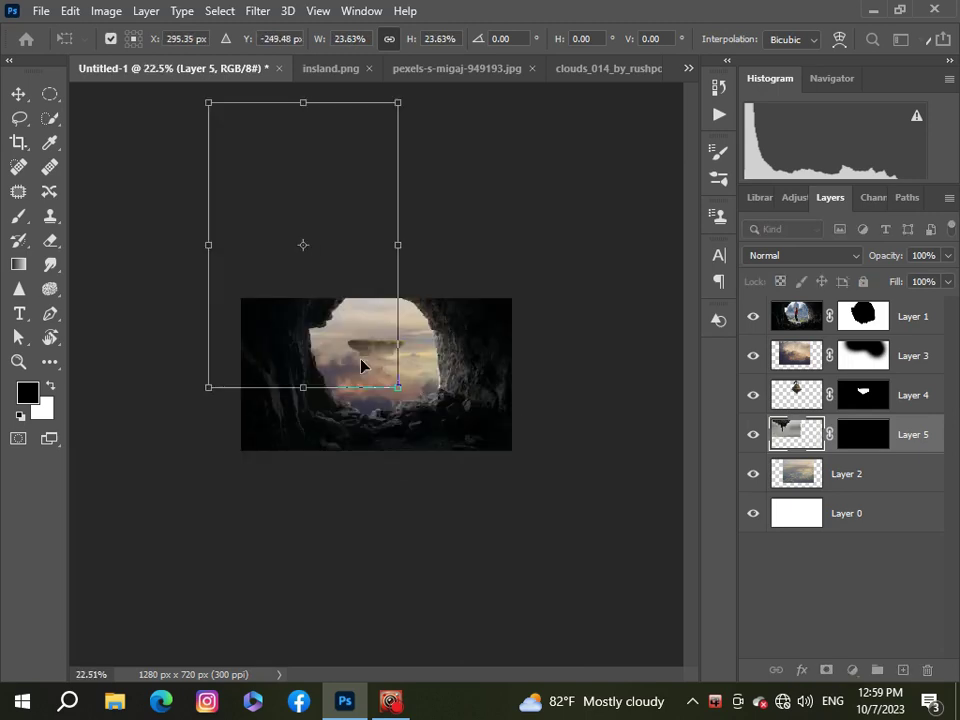
pyautogui.scroll(3, 310, 304)
pyautogui.moveTo(310, 304); pyautogui.dragTo(363, 357)
pyautogui.scroll(-3, 363, 357)
pyautogui.moveTo(420, 114); pyautogui.dragTo(372, 250)
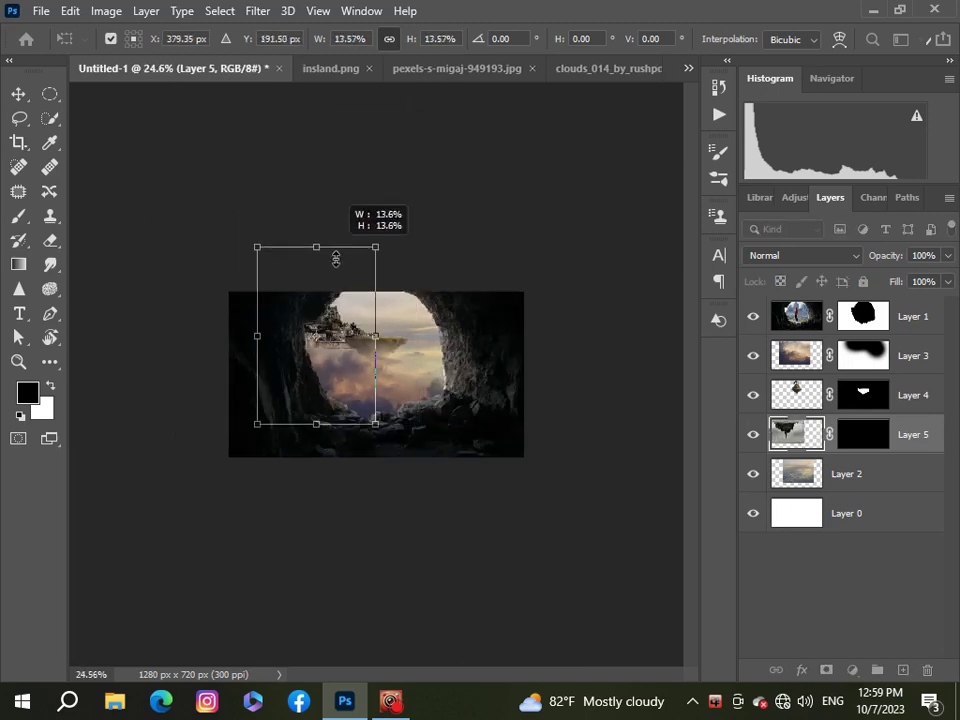
pyautogui.moveTo(328, 331); pyautogui.dragTo(388, 298)
# - Fine-tune the island to about 6.8% scale, set its height, and commit
pyautogui.scroll(3, 388, 298)
pyautogui.scroll(4, 386, 240)
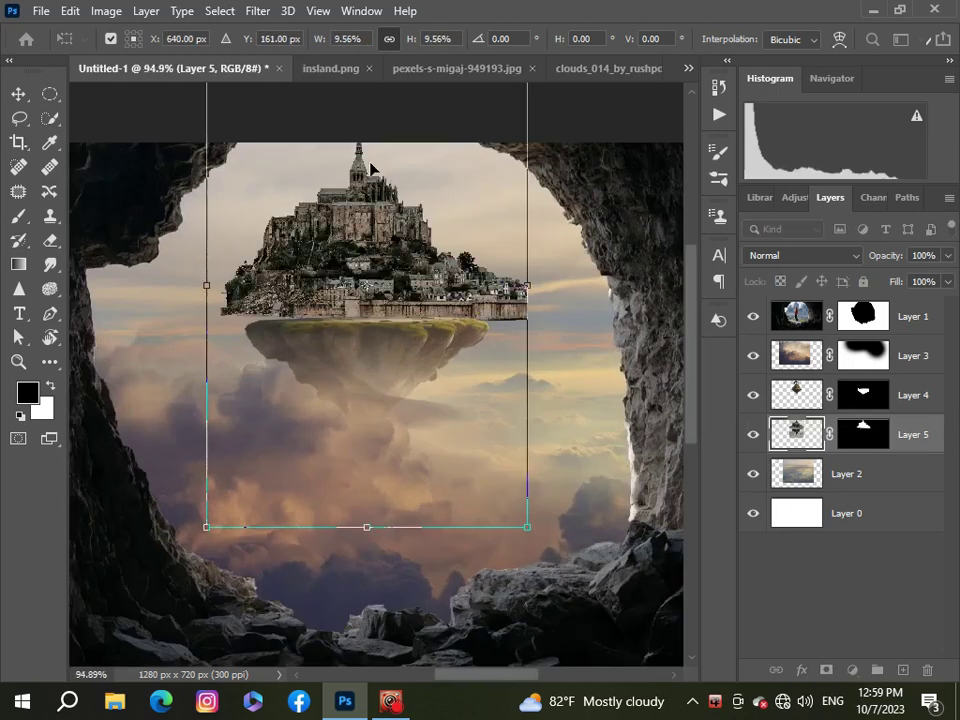
pyautogui.scroll(-1, 371, 167)
pyautogui.scroll(-2, 379, 167)
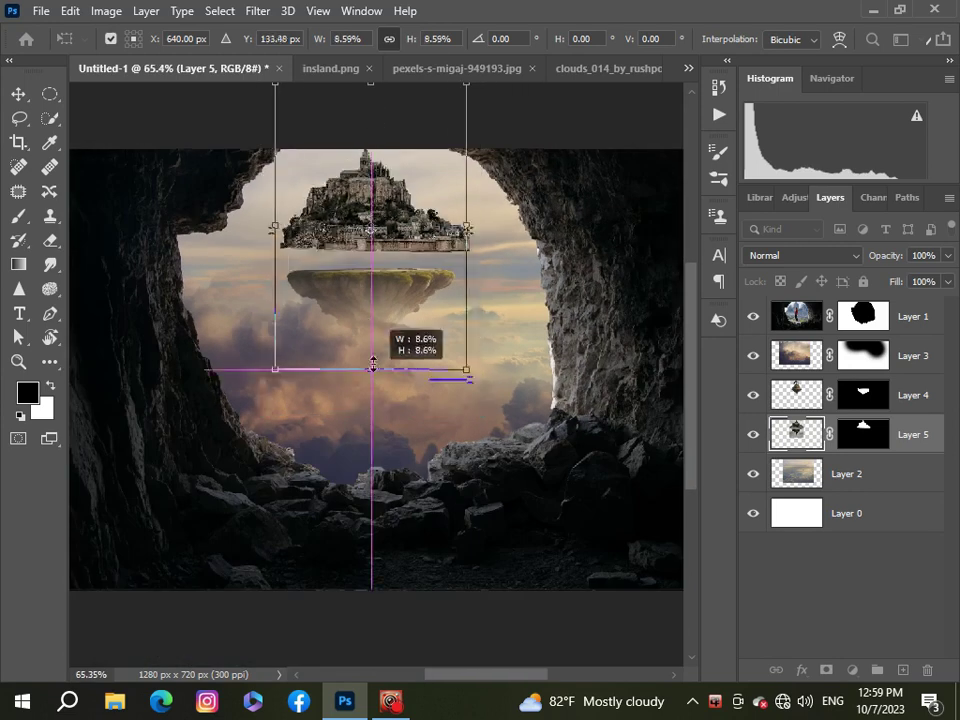
pyautogui.moveTo(385, 402); pyautogui.dragTo(380, 293)
pyautogui.moveTo(378, 172); pyautogui.dragTo(370, 242)
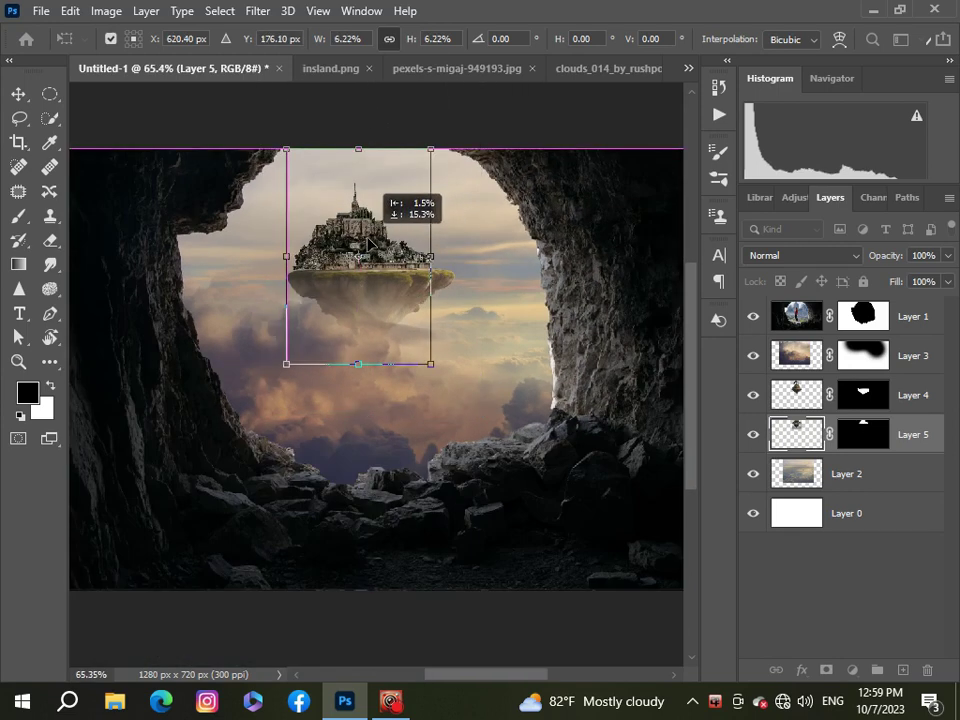
pyautogui.scroll(2, 368, 240)
pyautogui.scroll(2, 368, 240)
pyautogui.moveTo(510, 282); pyautogui.dragTo(537, 282)
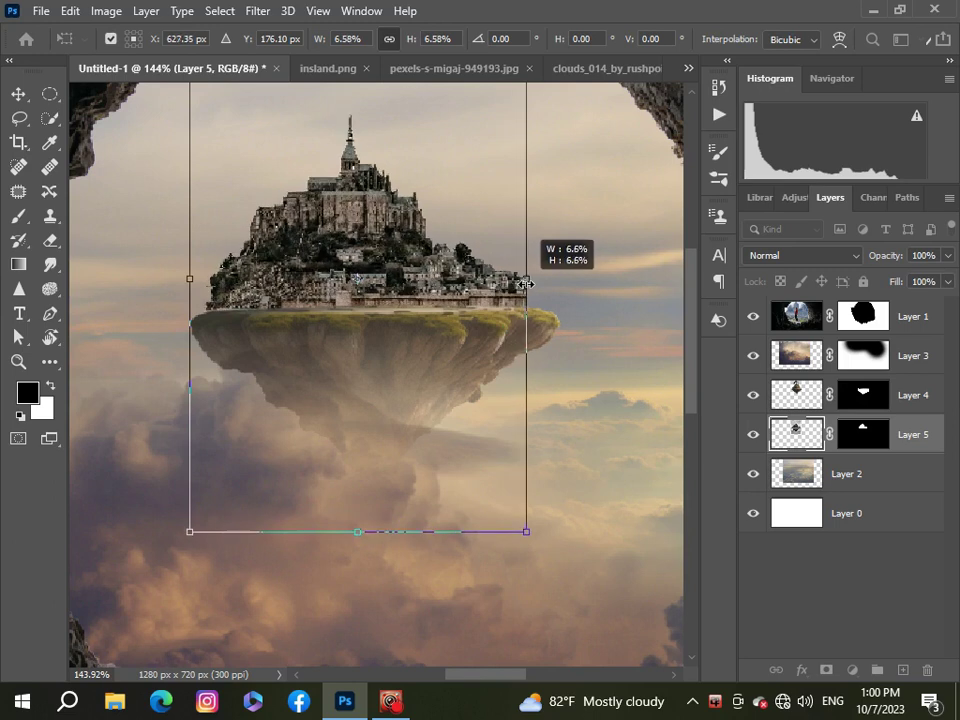
pyautogui.scroll(-2, 424, 292)
pyautogui.scroll(-2, 424, 292)
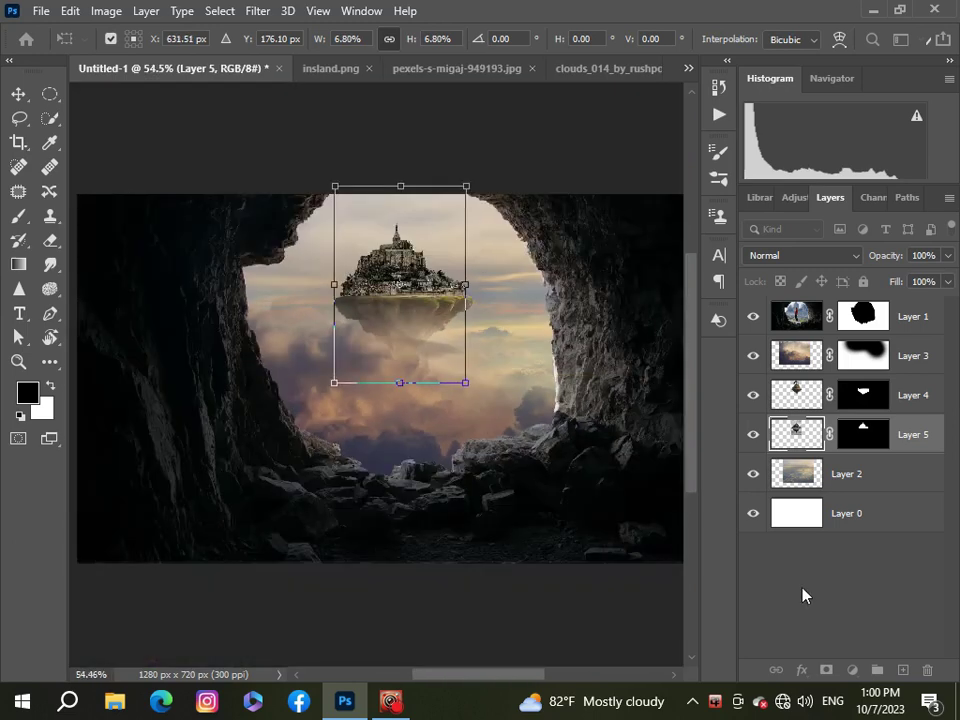
pyautogui.press('Return')
pyautogui.scroll(-2, 463, 360)
pyautogui.scroll(1, 463, 360)
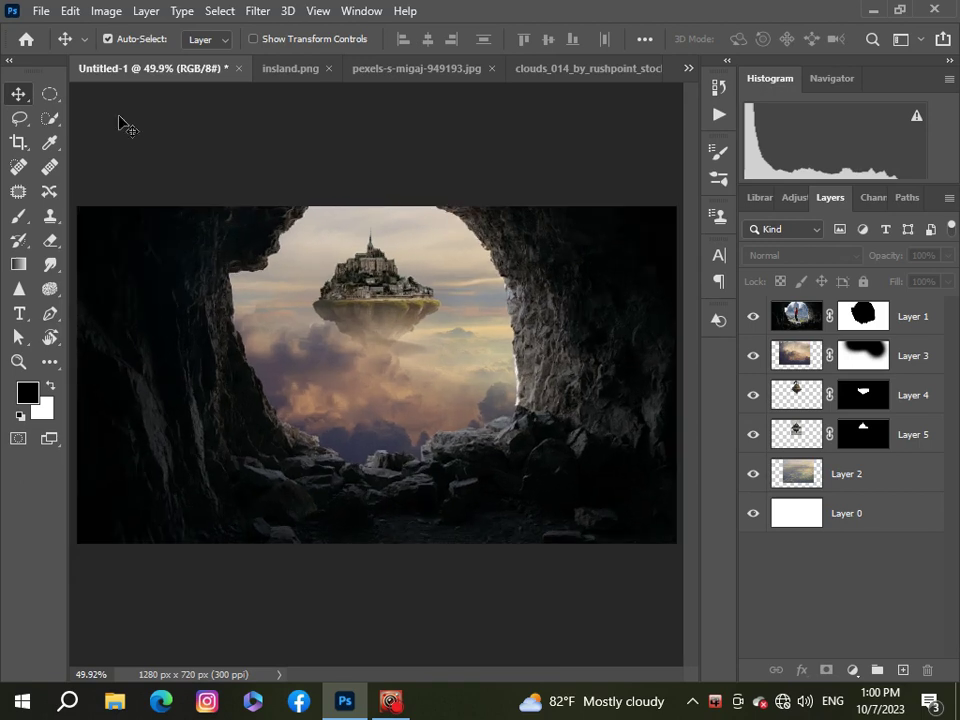
# - Open the waterfall image pngwing.com (10).png
pyautogui.click(38, 12)
pyautogui.click(62, 48)
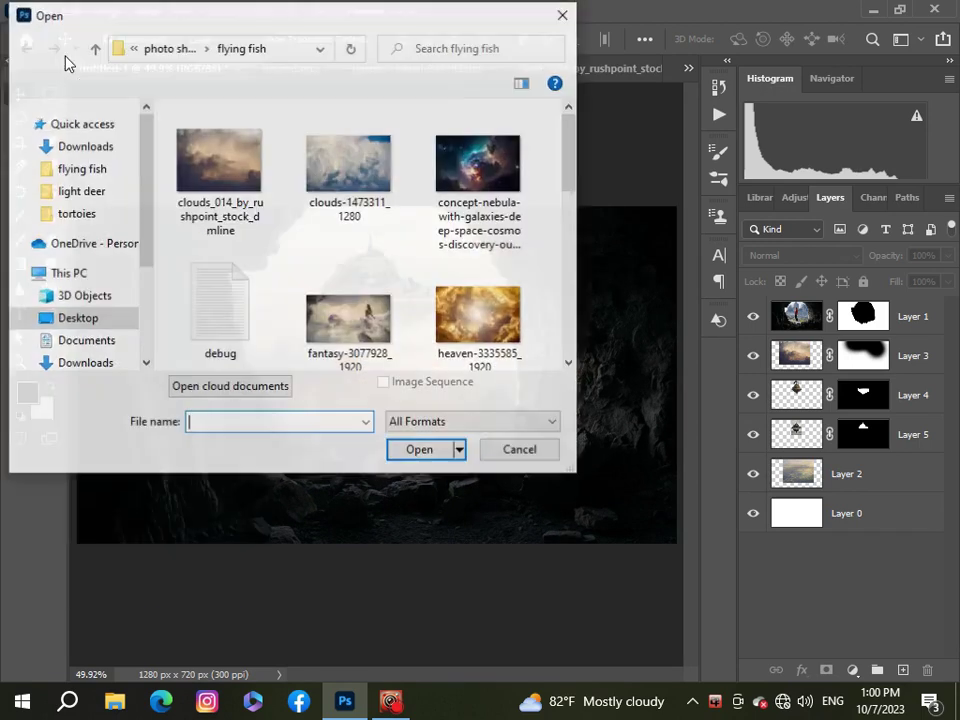
pyautogui.scroll(-5, 190, 183)
pyautogui.click(190, 183)
pyautogui.click(420, 450)
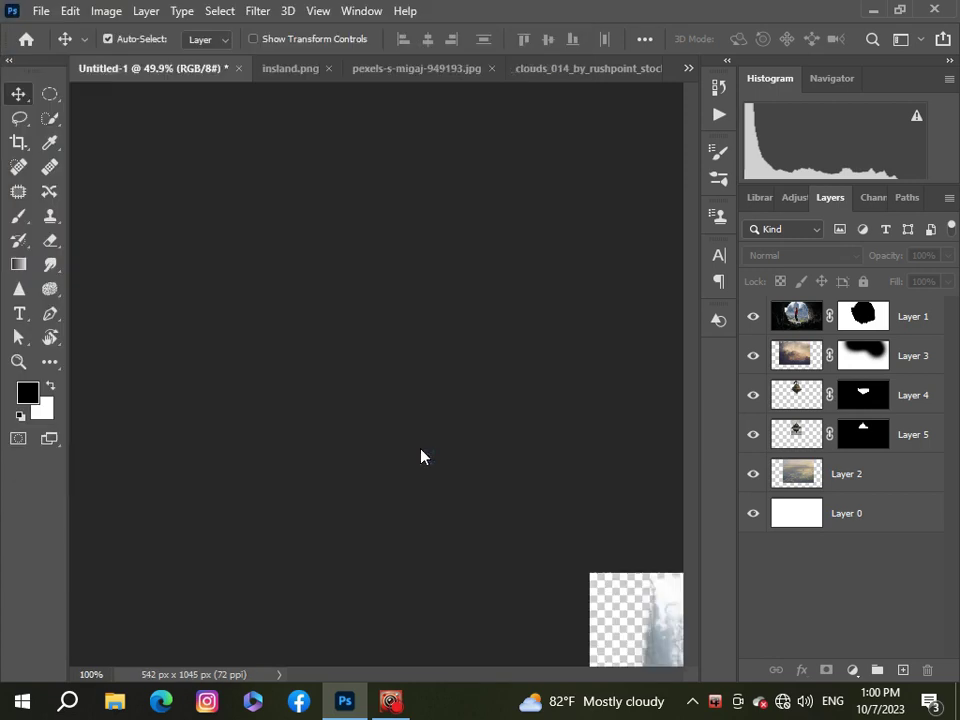
# - Copy the waterfall and paste it into the cave composite above Layer 4
pyautogui.press('ctrl')
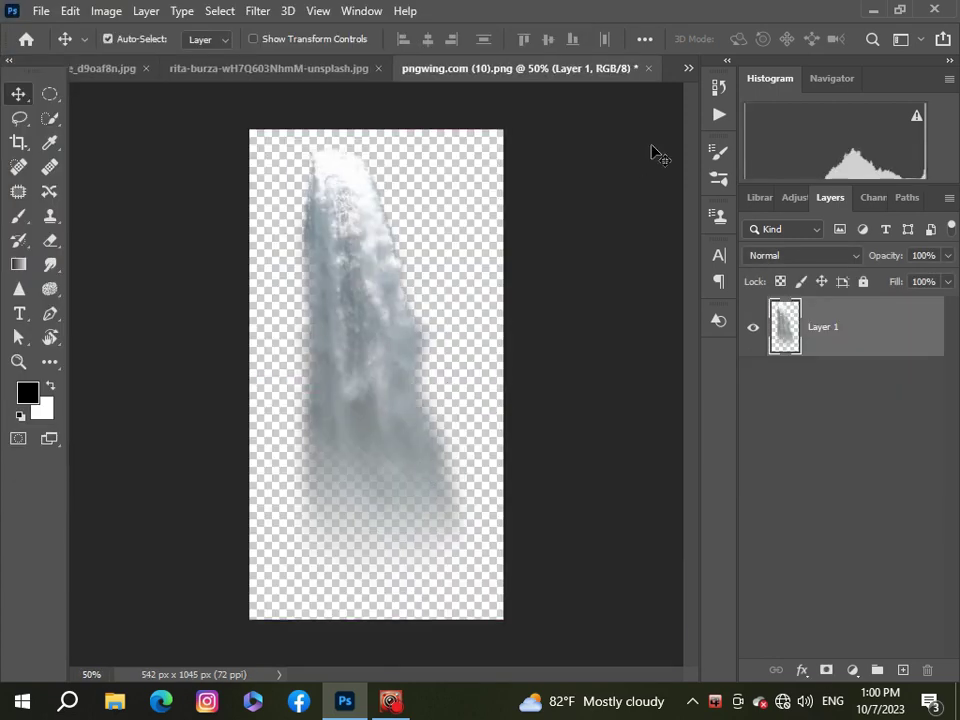
pyautogui.click(688, 68)
pyautogui.click(676, 76)
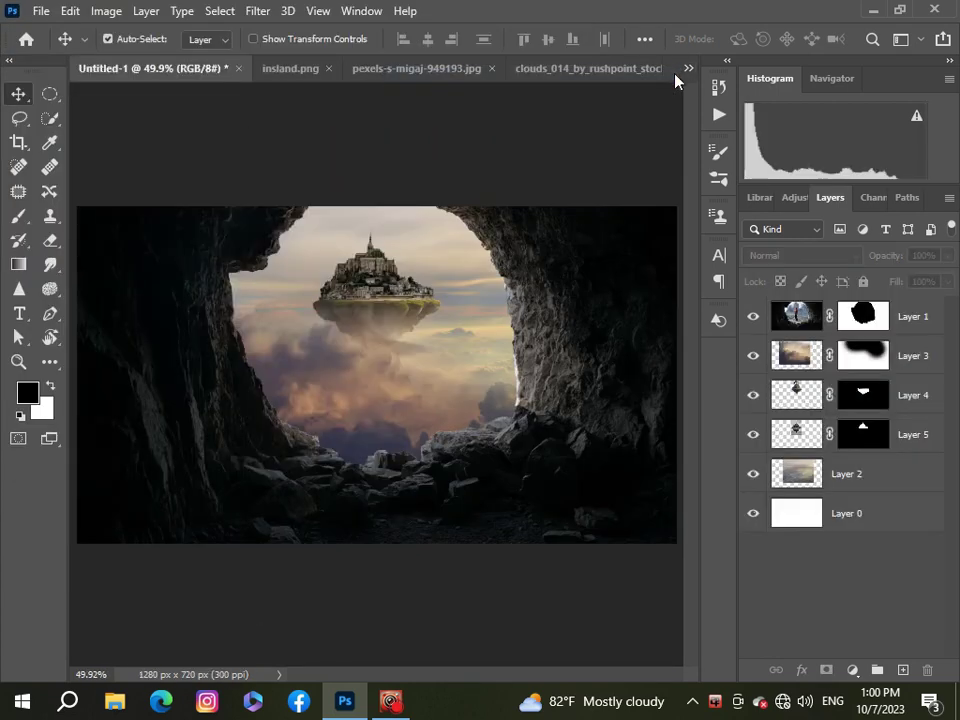
pyautogui.click(908, 413)
pyautogui.hotkey('ctrl', 'v')
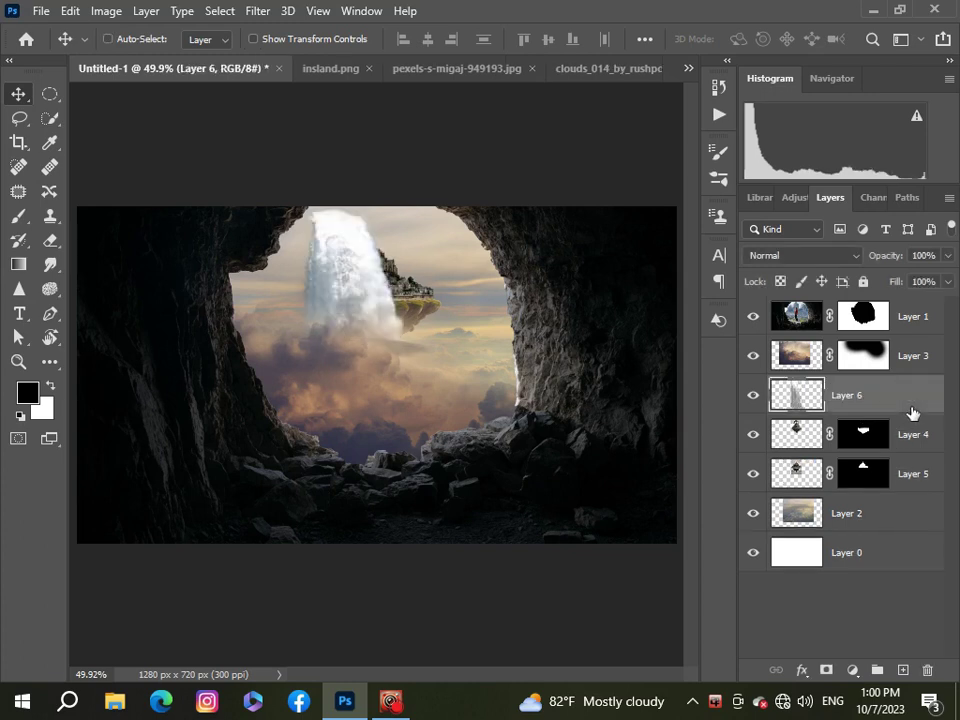
# - Shrink the waterfall and drag it beneath the floating island
pyautogui.hotkey('ctrl', 't')
pyautogui.moveTo(375, 208); pyautogui.dragTo(377, 437)
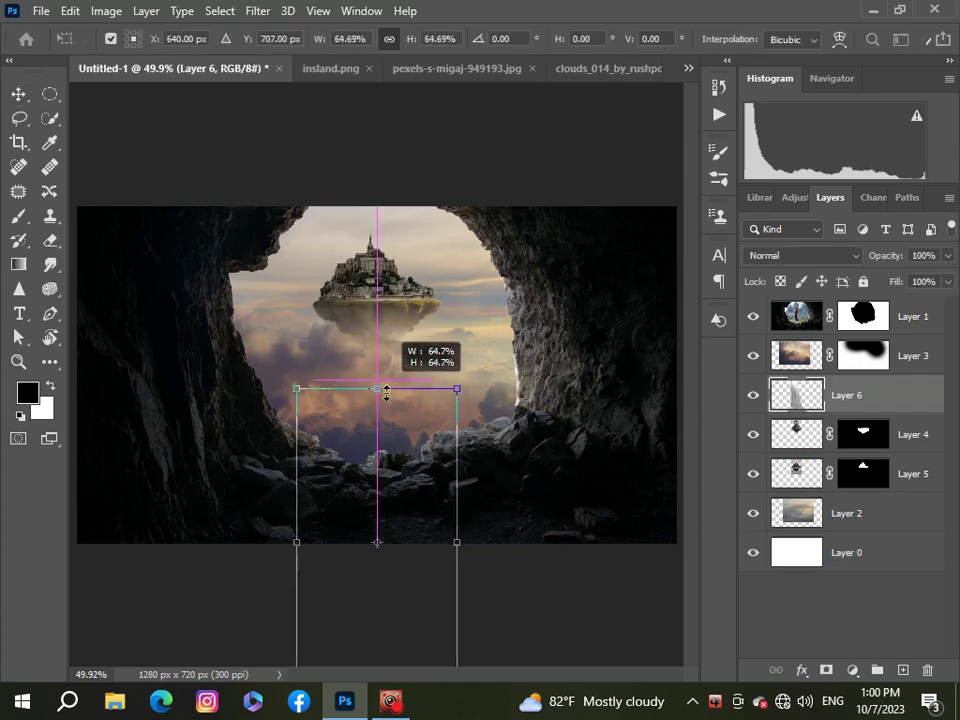
pyautogui.moveTo(409, 488); pyautogui.dragTo(427, 349)
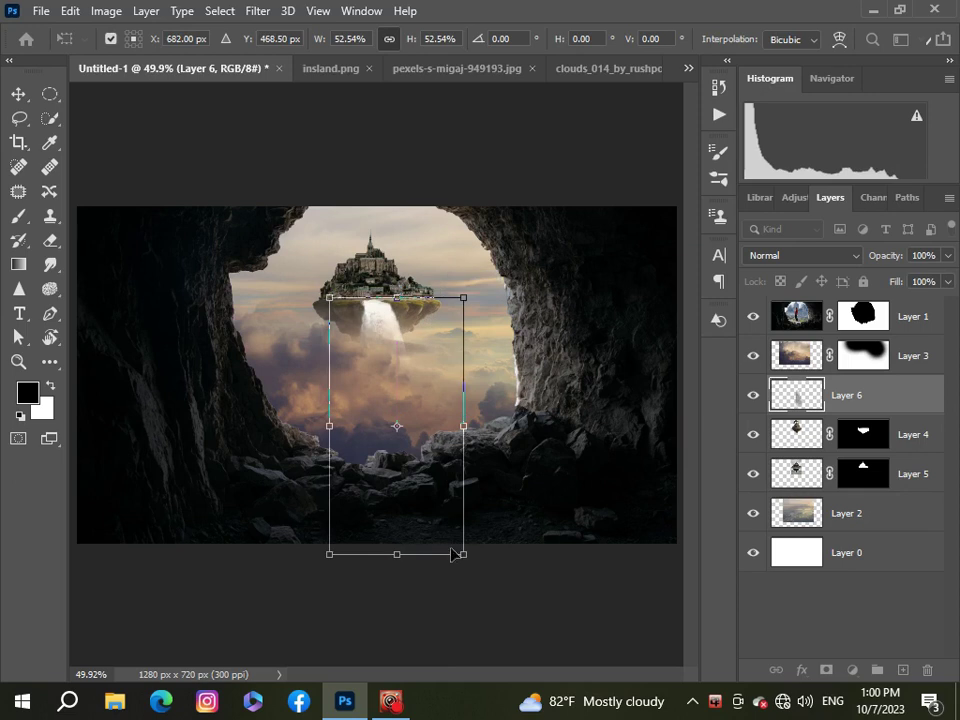
pyautogui.moveTo(452, 554); pyautogui.dragTo(409, 450)
pyautogui.keyDown('alt'); pyautogui.scroll(2, 369, 386); pyautogui.keyUp('alt')
pyautogui.keyDown('alt'); pyautogui.scroll(3, 377, 281); pyautogui.keyUp('alt')
pyautogui.moveTo(377, 281); pyautogui.dragTo(429, 301)
# - Refine the waterfall to about 16% wide by 13.6% tall under the island
pyautogui.hotkey('ctrl', '0')
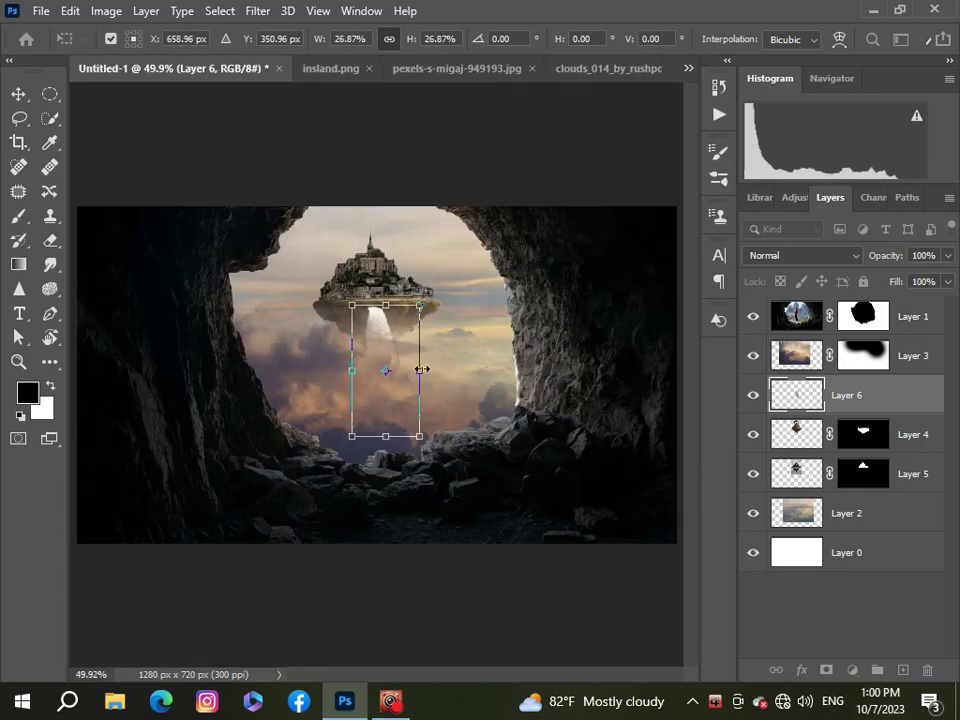
pyautogui.moveTo(421, 371); pyautogui.dragTo(423, 369)
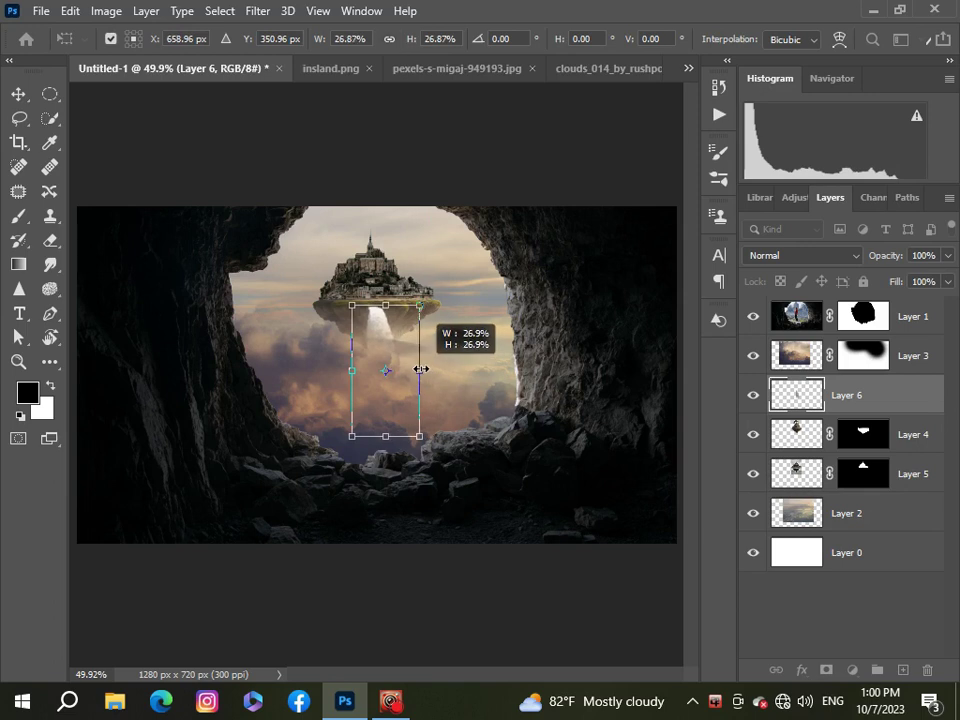
pyautogui.moveTo(386, 436); pyautogui.dragTo(386, 411)
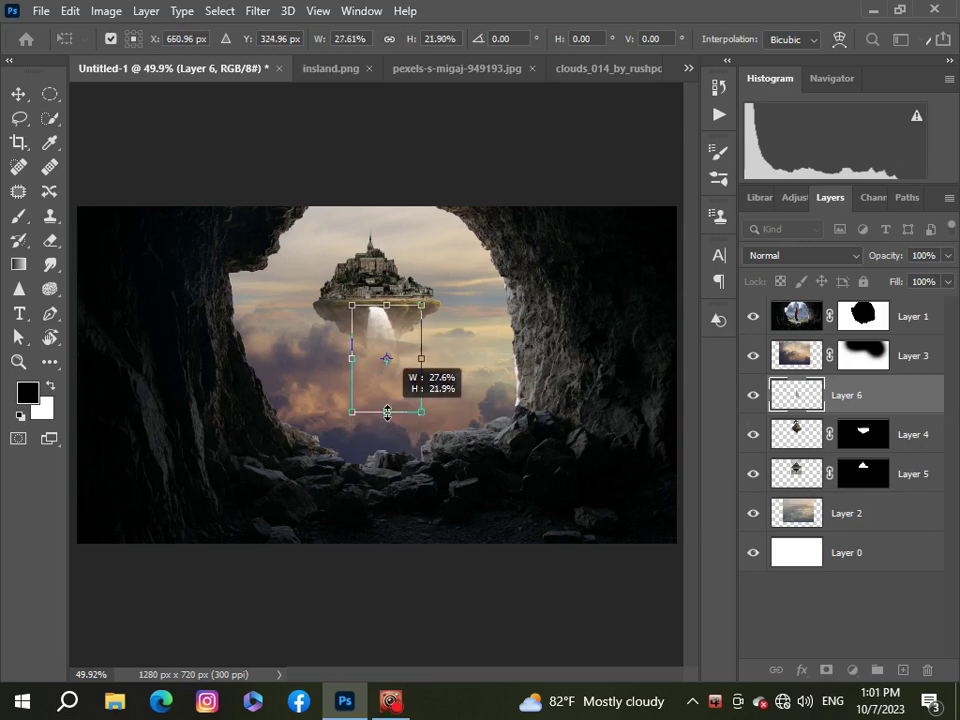
pyautogui.moveTo(417, 358); pyautogui.dragTo(396, 338)
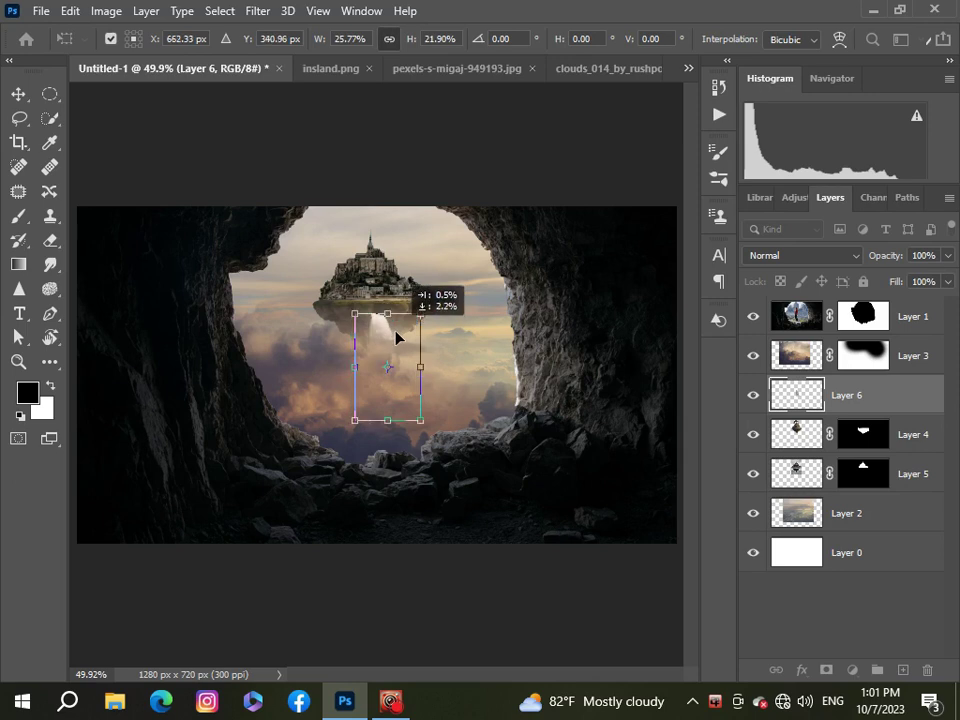
pyautogui.moveTo(420, 419); pyautogui.dragTo(392, 377)
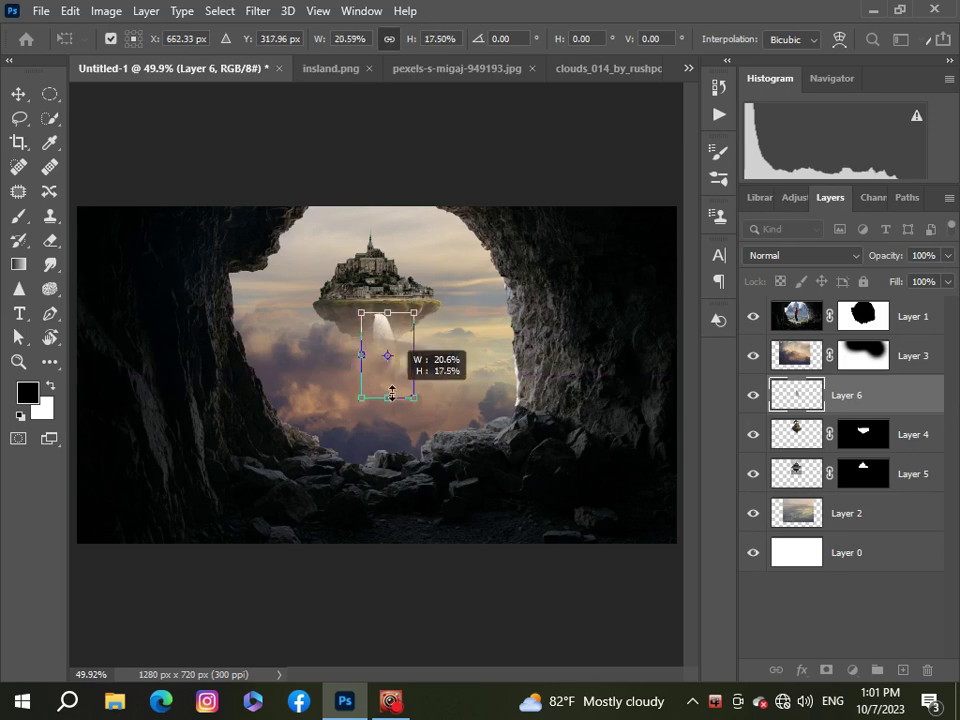
pyautogui.scroll(5, 392, 377)
pyautogui.moveTo(407, 313); pyautogui.dragTo(396, 318)
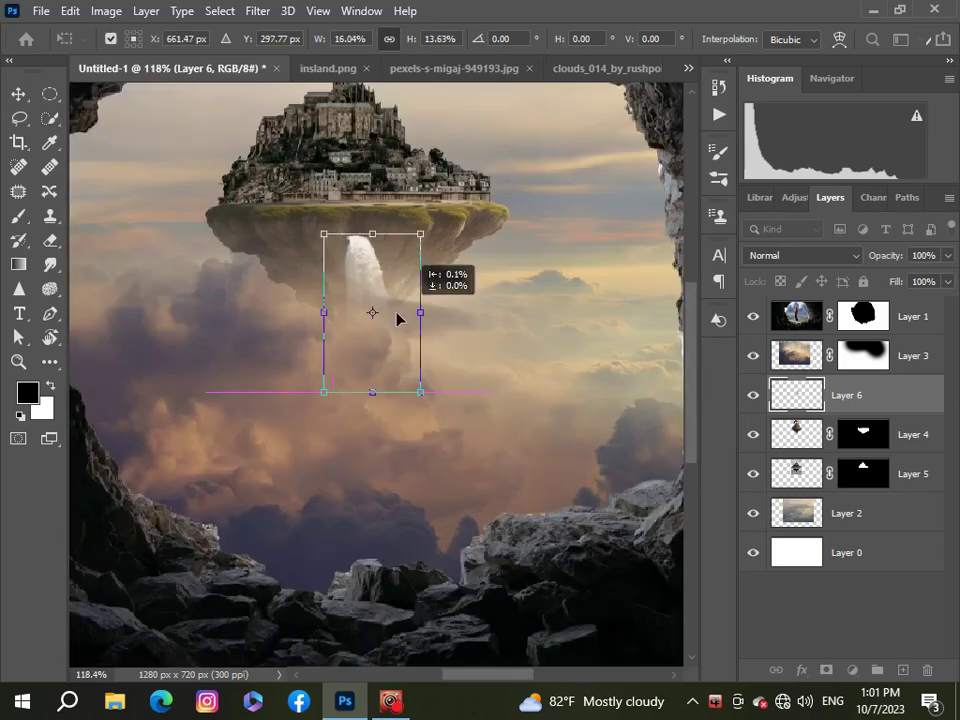
# - Commit the previous waterfall transform and nudge the waterfall into place under the island
pyautogui.press('Return')
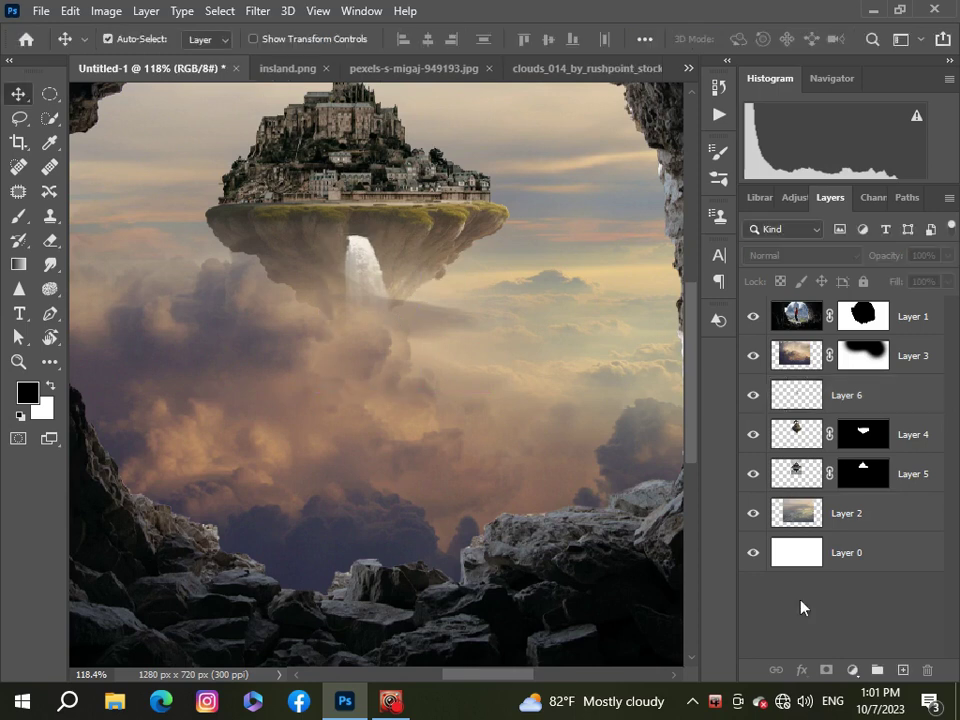
pyautogui.scroll(-2, 300, 313)
pyautogui.scroll(-2, 300, 310)
pyautogui.scroll(1, 300, 313)
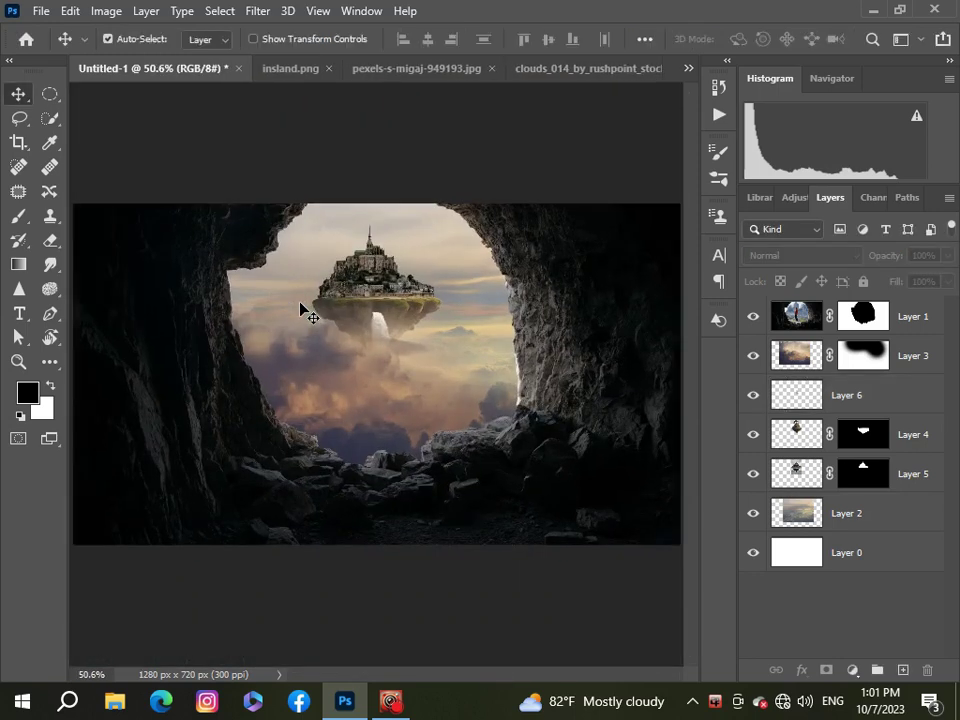
pyautogui.scroll(4, 375, 330)
pyautogui.click(377, 317)
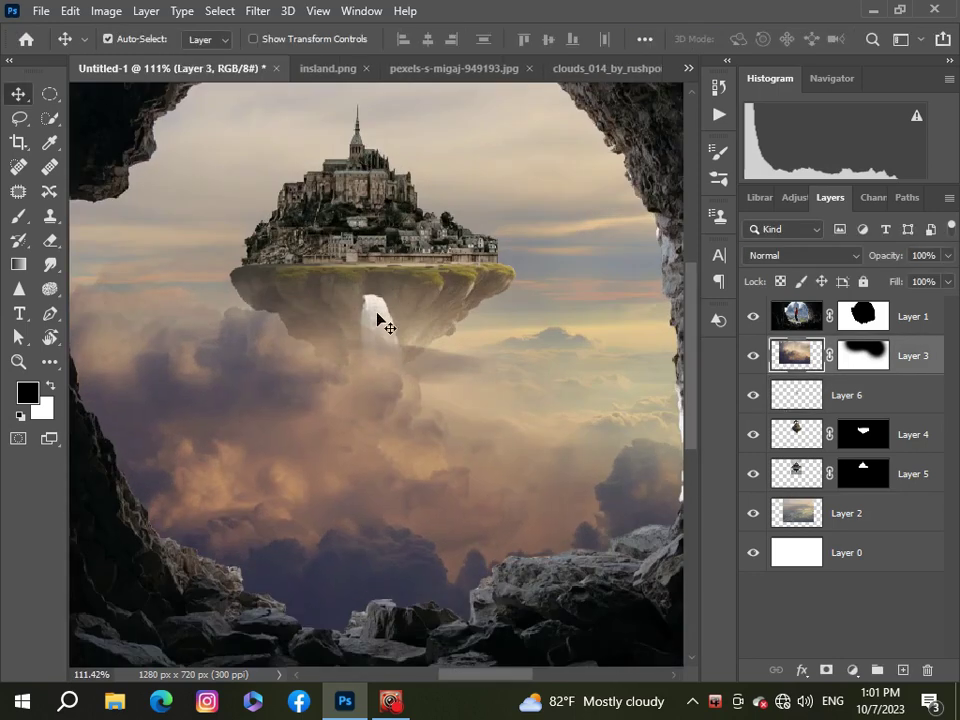
pyautogui.scroll(-1, 377, 317)
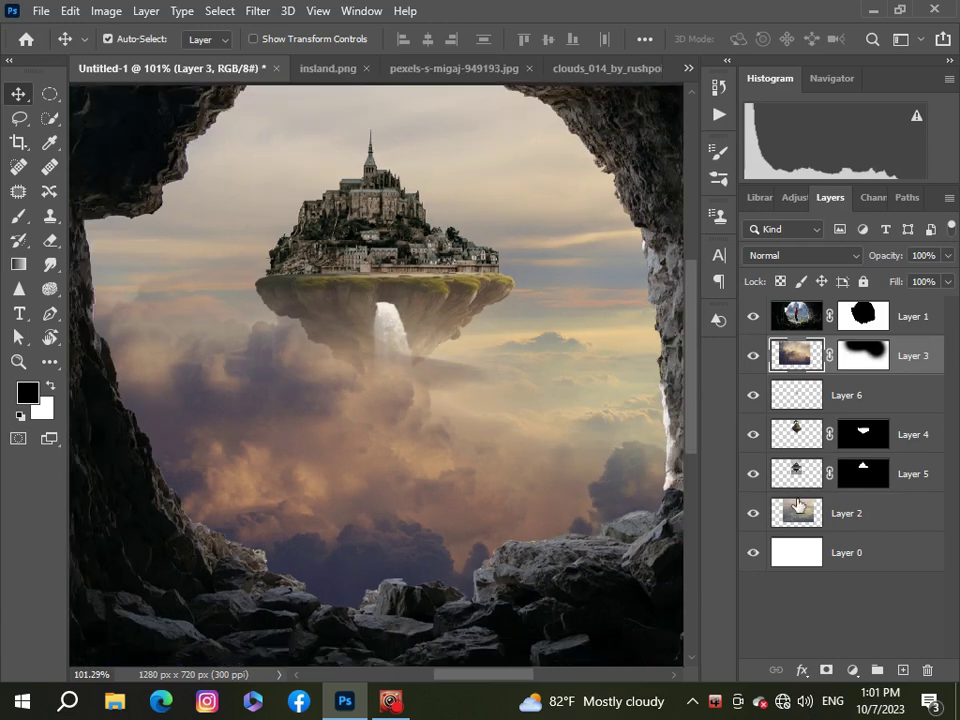
pyautogui.moveTo(396, 321); pyautogui.dragTo(397, 321)
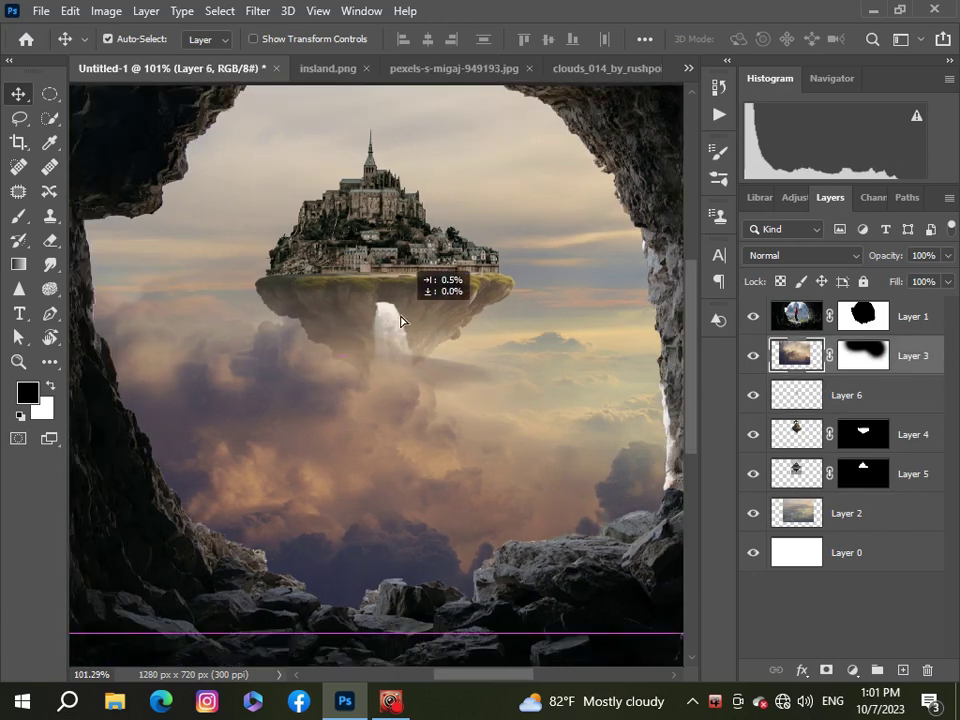
pyautogui.click(397, 321)
pyautogui.click(399, 317)
pyautogui.click(388, 313)
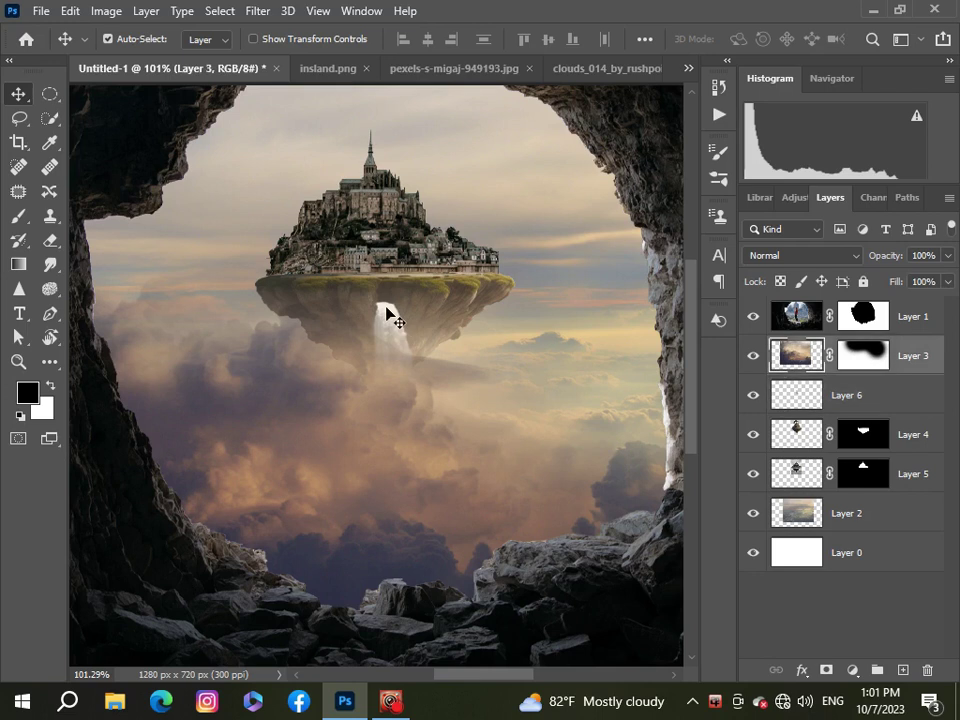
pyautogui.scroll(5, 387, 312)
pyautogui.scroll(2, 390, 316)
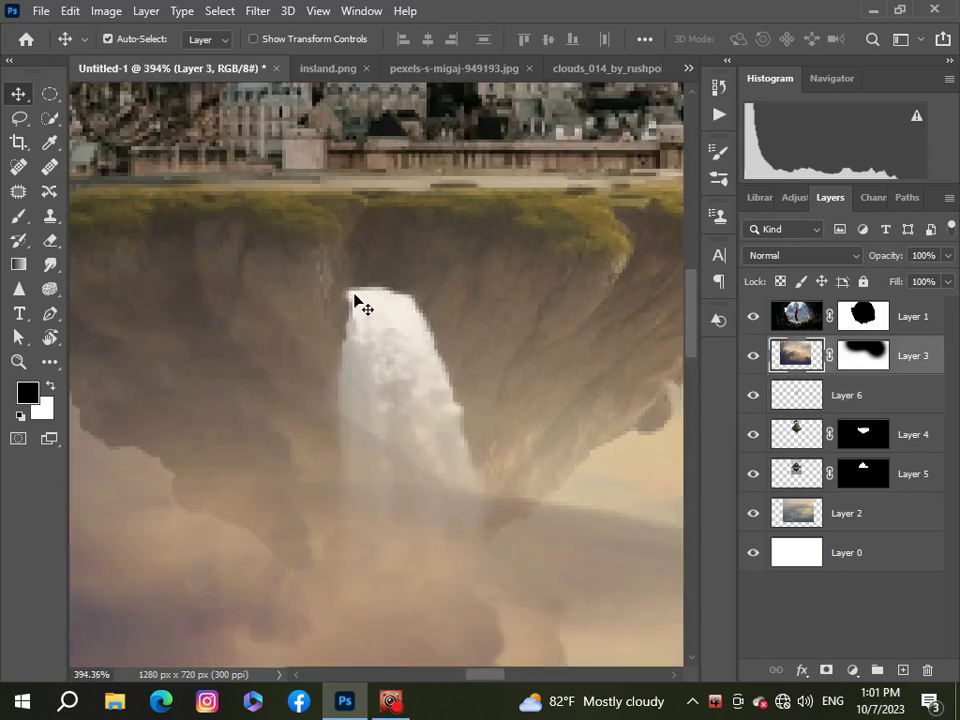
# - Scale the Layer 6 waterfall to 69%, shift it right, tilt it -5.5° and apply
pyautogui.click(800, 394)
pyautogui.hotkey('ctrl', 't')
pyautogui.moveTo(403, 338); pyautogui.dragTo(400, 315)
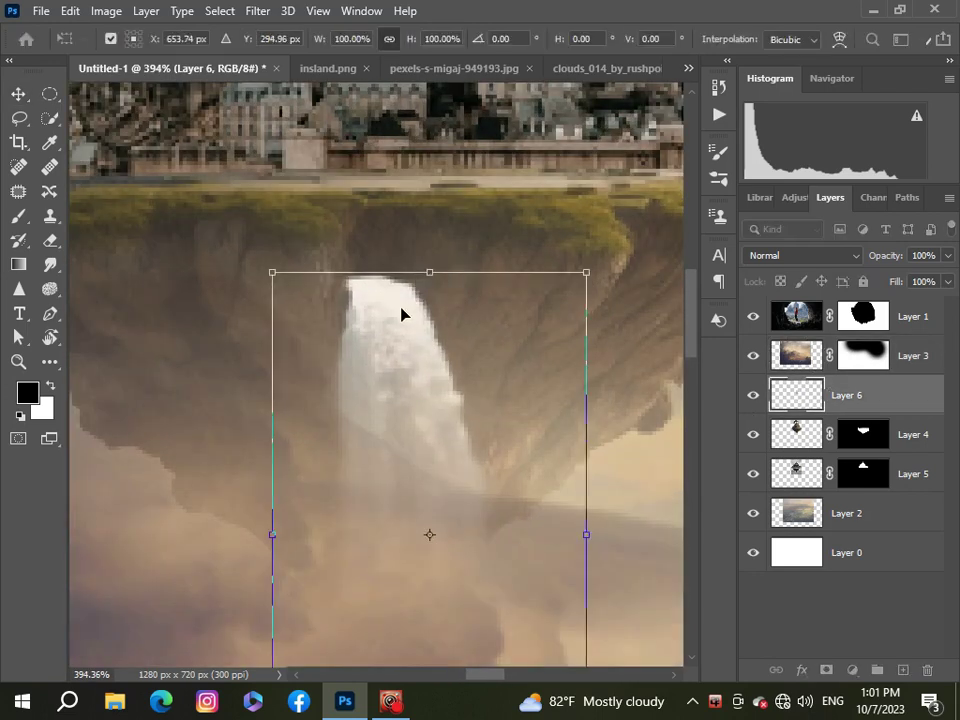
pyautogui.scroll(-5, 400, 315)
pyautogui.scroll(-4, 402, 321)
pyautogui.moveTo(407, 396)
pyautogui.mouseDown()
pyautogui.moveTo(405, 375)
pyautogui.moveTo(434, 386)
pyautogui.mouseUp()
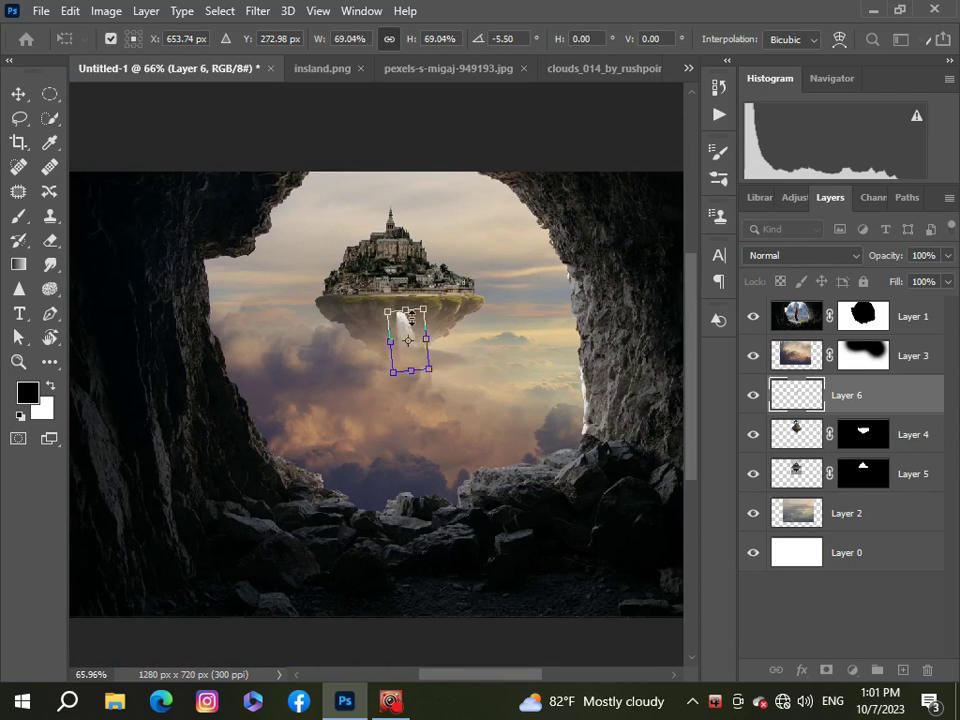
pyautogui.moveTo(420, 323); pyautogui.dragTo(439, 321)
pyautogui.scroll(3, 439, 321)
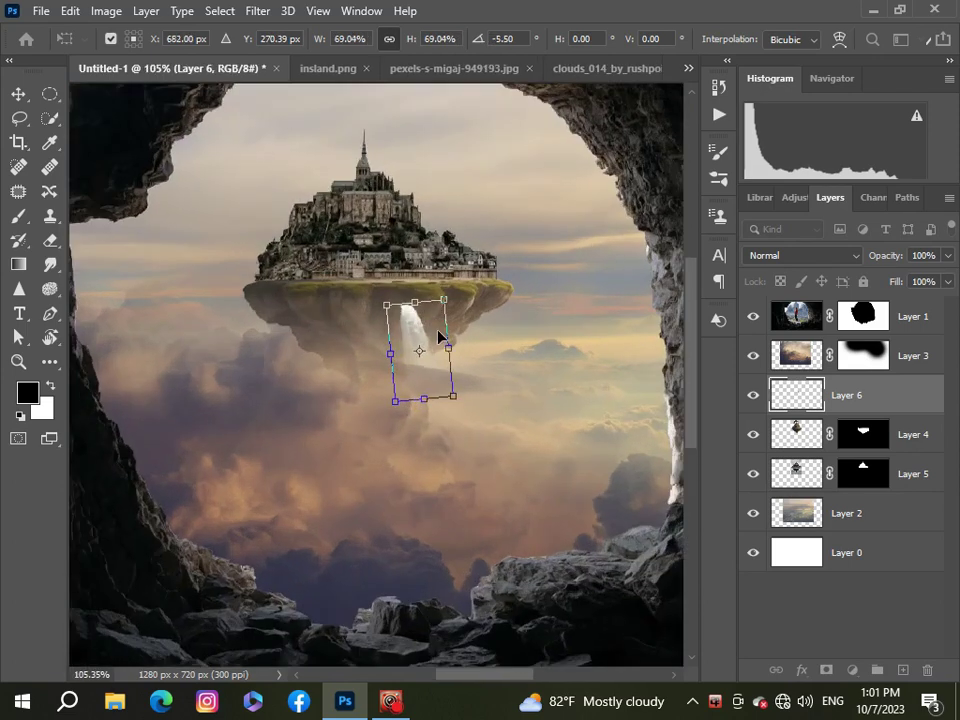
pyautogui.moveTo(467, 427); pyautogui.dragTo(452, 422)
pyautogui.press('Return')
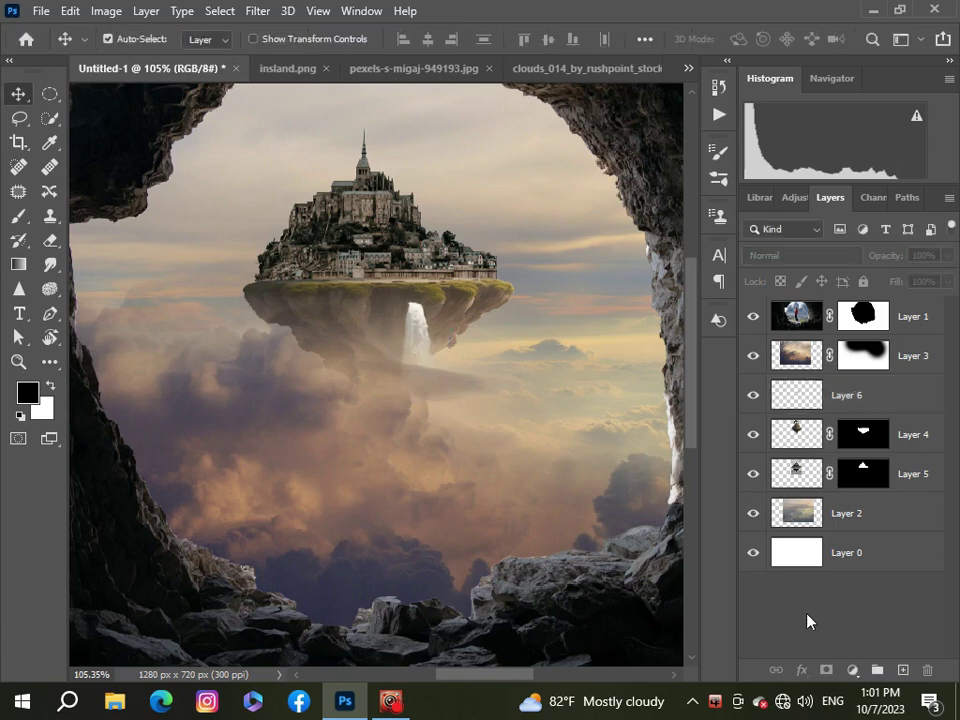
pyautogui.scroll(-3, 430, 437)
pyautogui.scroll(-2, 430, 437)
pyautogui.scroll(2, 398, 372)
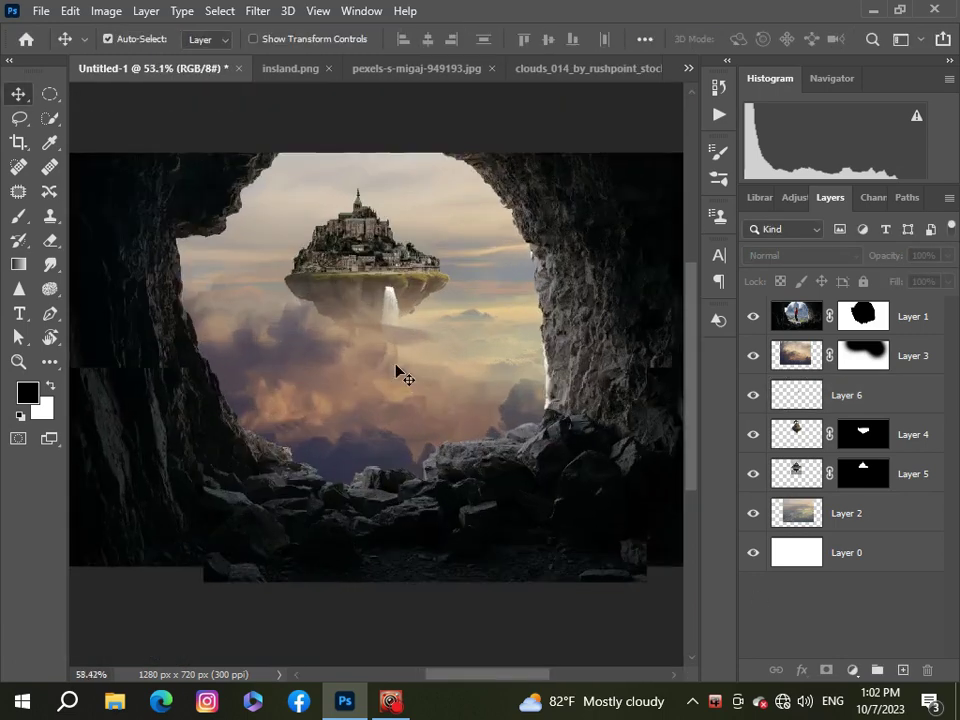
pyautogui.scroll(-3, 398, 372)
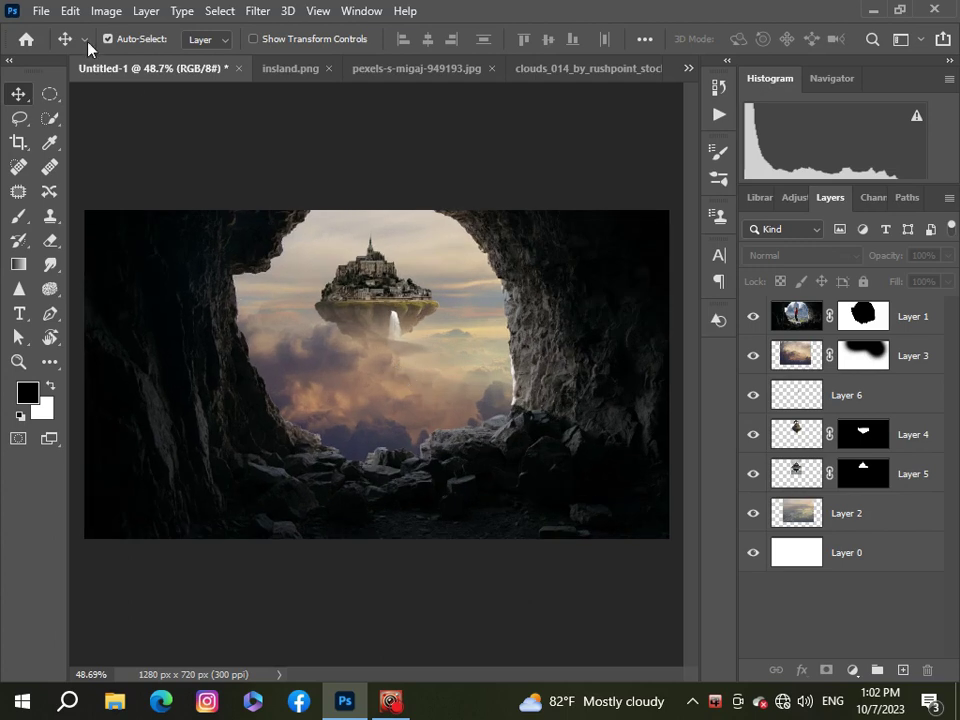
# - Open walking_away_by_addieortiz_d7p6gm9.jpg, the photo of the boy walking away
pyautogui.click(37, 13)
pyautogui.click(50, 46)
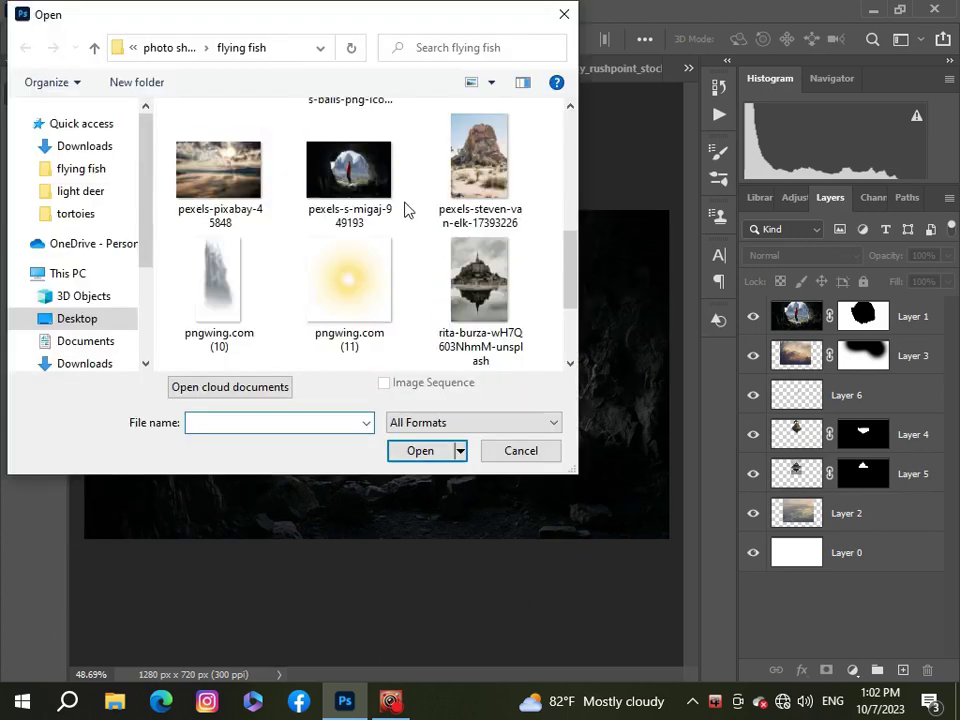
pyautogui.scroll(-2, 406, 209)
pyautogui.click(467, 300)
pyautogui.click(420, 451)
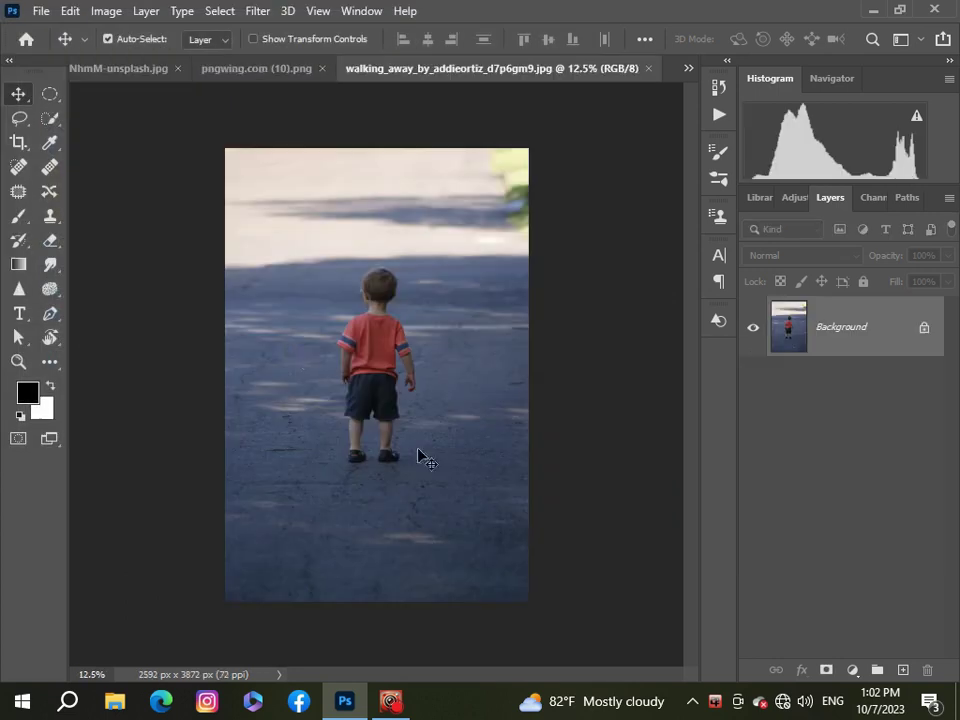
# - With the Pen tool in Path mode, zoom in and place the first anchor at the boy's neck
pyautogui.click(50, 313)
pyautogui.scroll(4, 380, 310)
pyautogui.scroll(1, 380, 310)
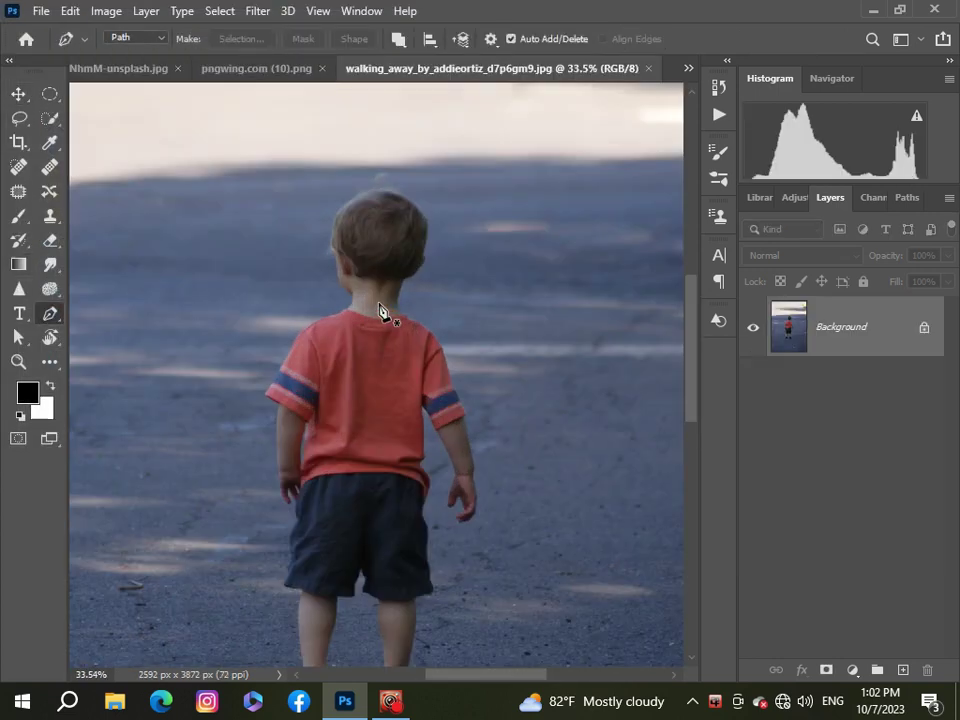
pyautogui.scroll(1, 396, 274)
pyautogui.scroll(3, 393, 268)
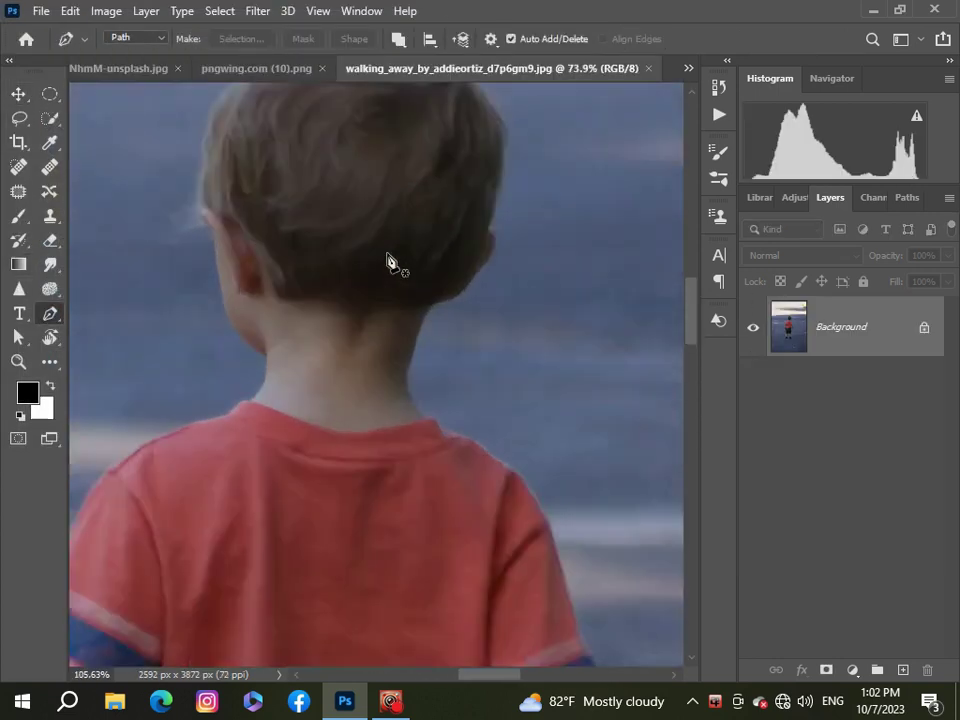
pyautogui.scroll(3, 415, 295)
pyautogui.click(439, 319)
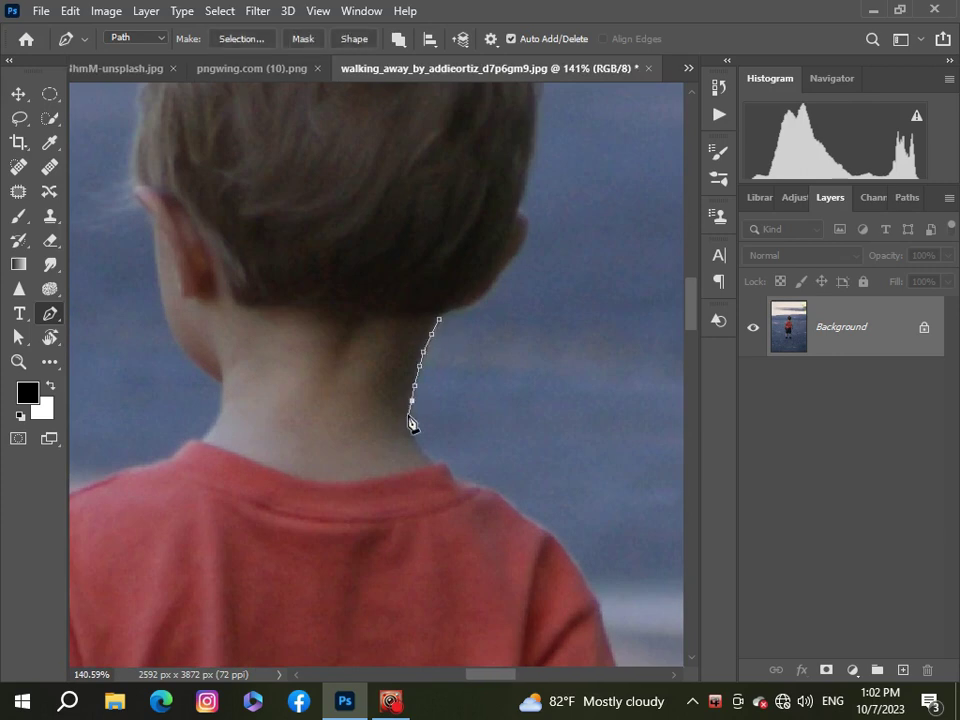
# - Add anchor points down the boy's shoulder
pyautogui.scroll(4, 441, 472)
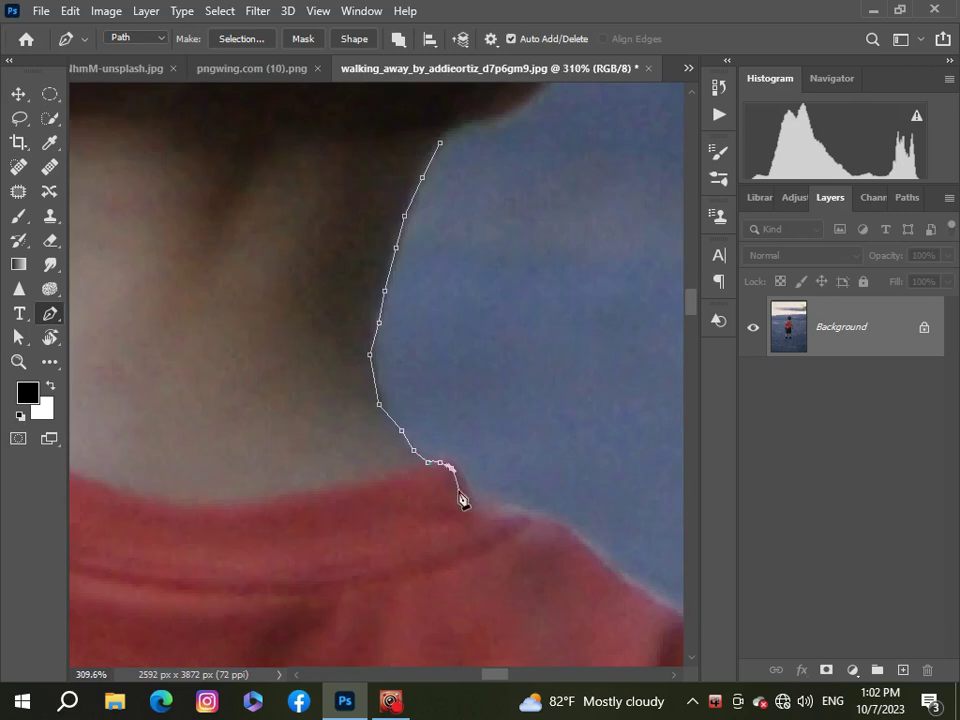
pyautogui.scroll(-5, 676, 620)
pyautogui.click(372, 194)
pyautogui.click(407, 243)
pyautogui.click(445, 316)
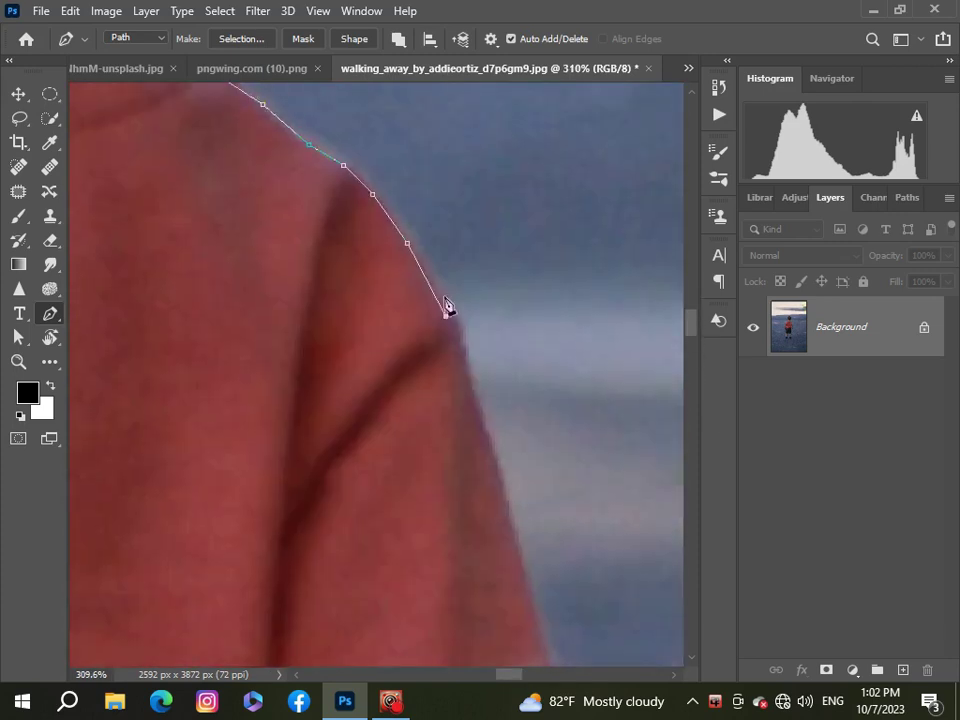
pyautogui.click(468, 388)
pyautogui.click(480, 422)
# - Continue the path along the arm's edge and the red shirt's side
pyautogui.scroll(-2, 480, 428)
pyautogui.scroll(-1, 549, 656)
pyautogui.moveTo(549, 656); pyautogui.dragTo(585, 195)
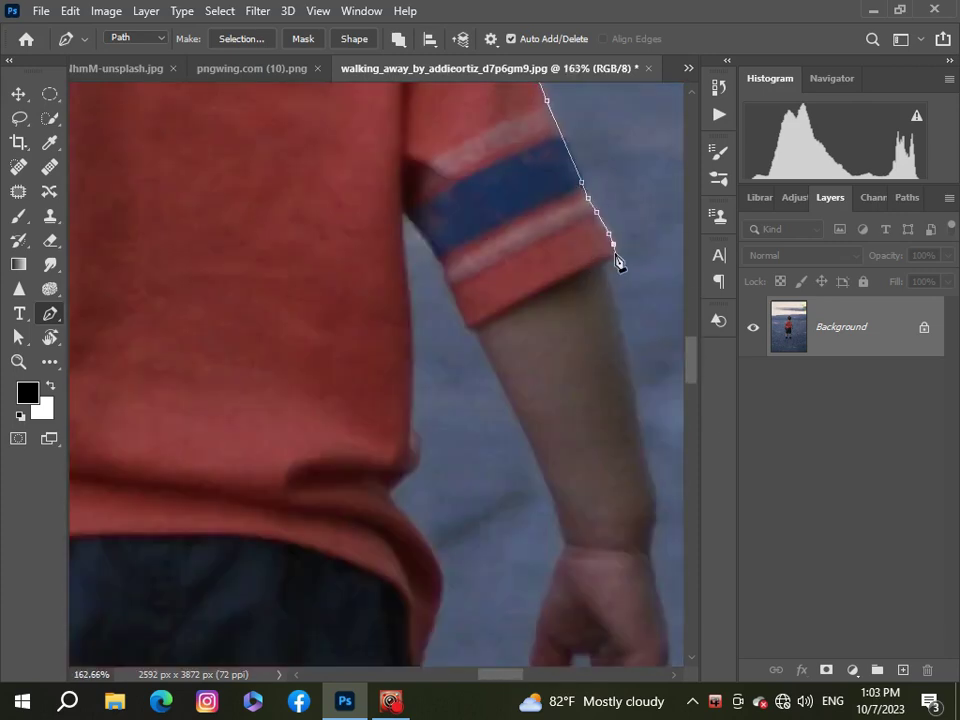
pyautogui.scroll(2, 417, 325)
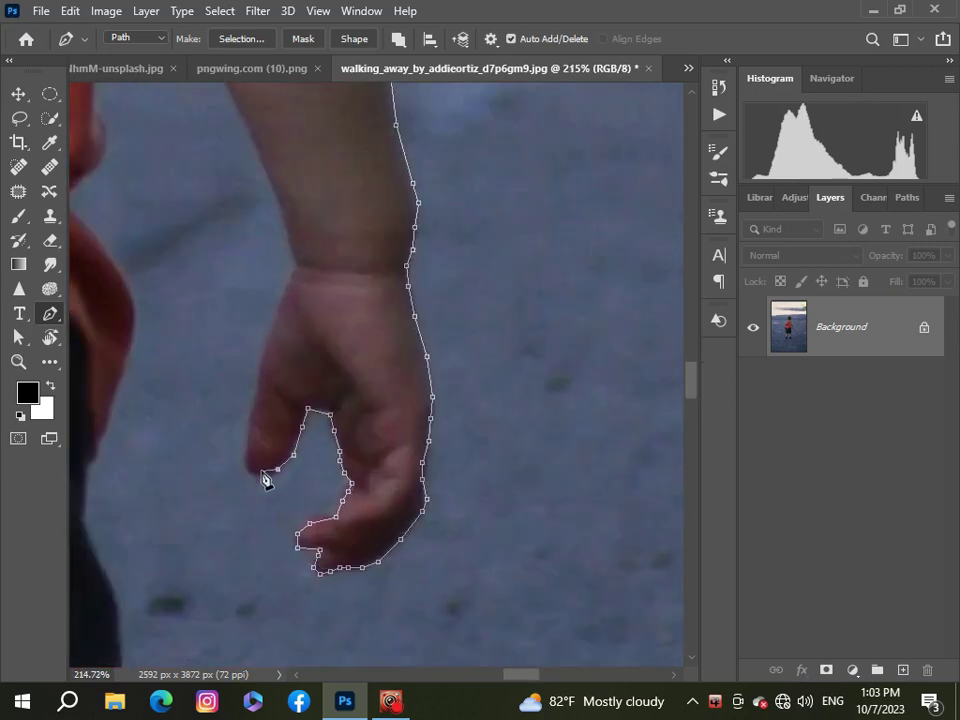
pyautogui.scroll(3, 286, 300)
pyautogui.click(263, 440)
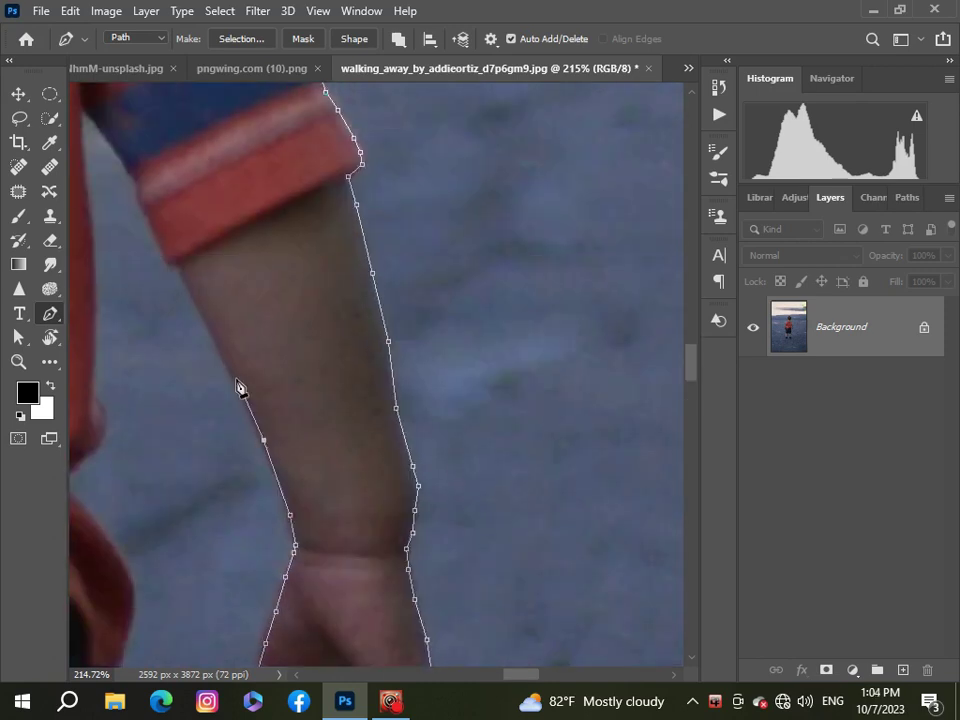
pyautogui.click(86, 157)
pyautogui.click(92, 240)
pyautogui.click(97, 321)
pyautogui.click(90, 379)
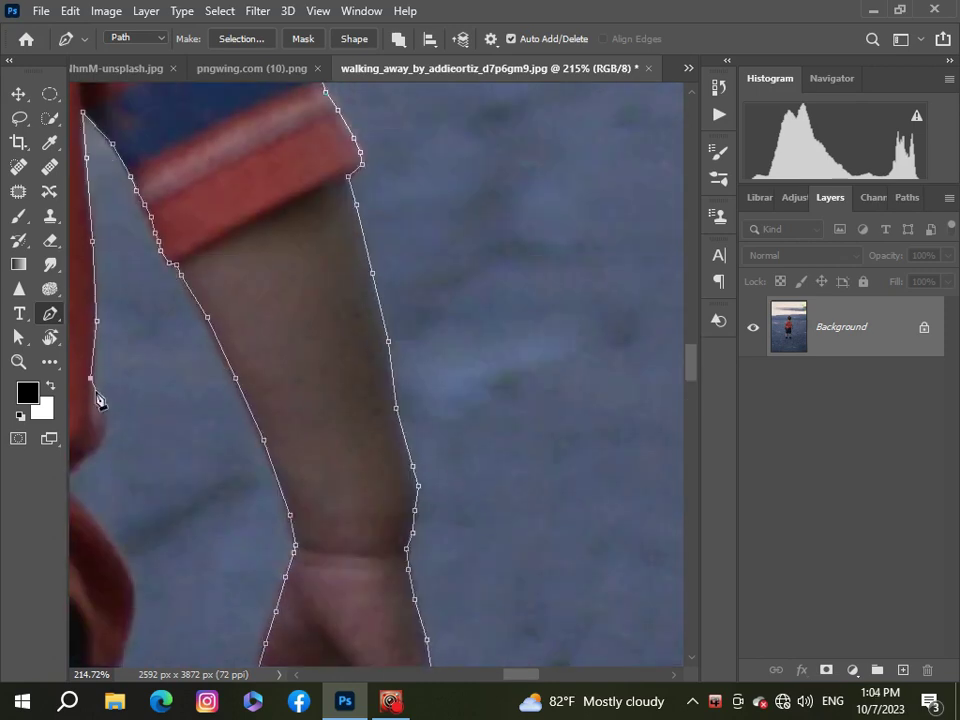
# - Trace the path past the shirt hem and along the shorts to their corner
pyautogui.moveTo(74, 499); pyautogui.dragTo(280, 500)
pyautogui.click(329, 636)
pyautogui.scroll(-4, 337, 306)
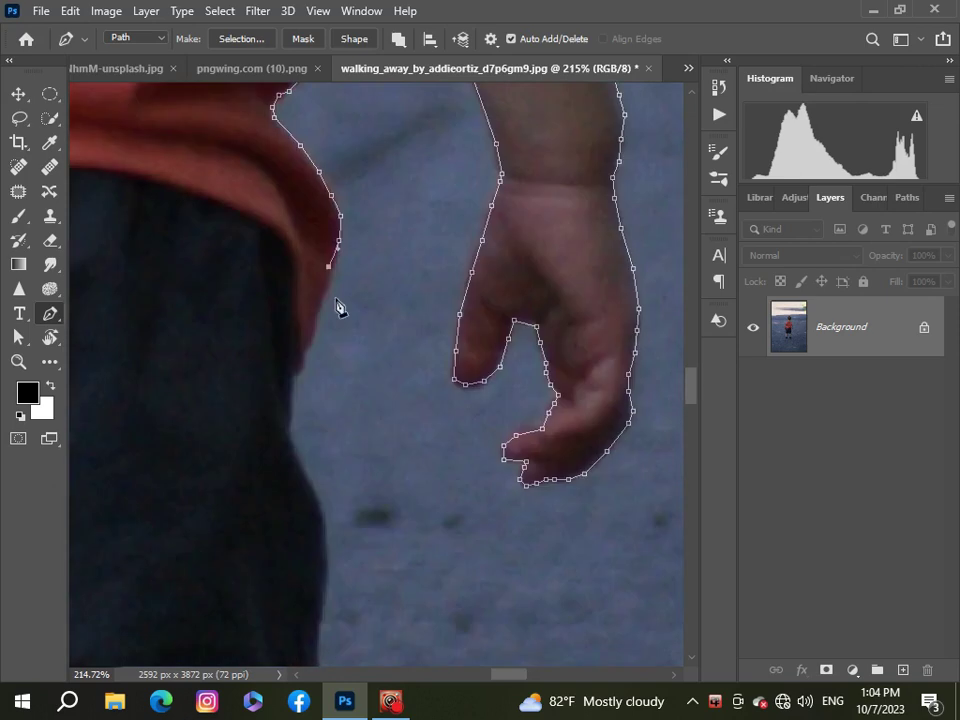
pyautogui.click(322, 429)
pyautogui.click(319, 525)
pyautogui.scroll(-4, 340, 420)
pyautogui.click(318, 323)
pyautogui.click(335, 378)
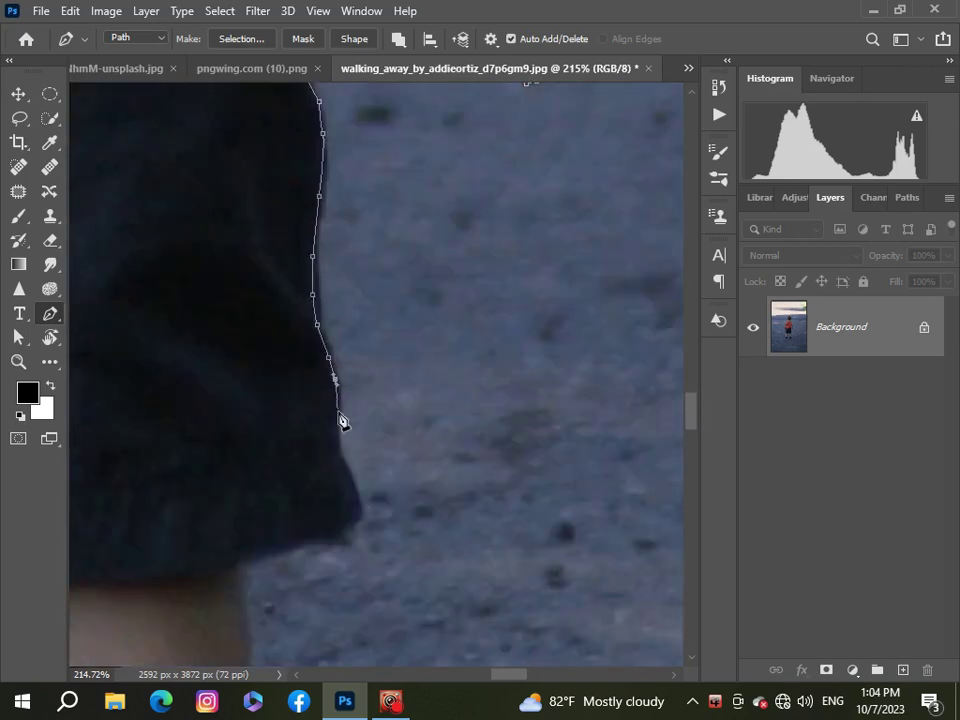
pyautogui.click(361, 517)
pyautogui.click(243, 572)
pyautogui.moveTo(692, 410); pyautogui.dragTo(692, 446)
# - Trace down the boy's leg and around the top of his shoe
pyautogui.click(246, 124)
pyautogui.click(246, 225)
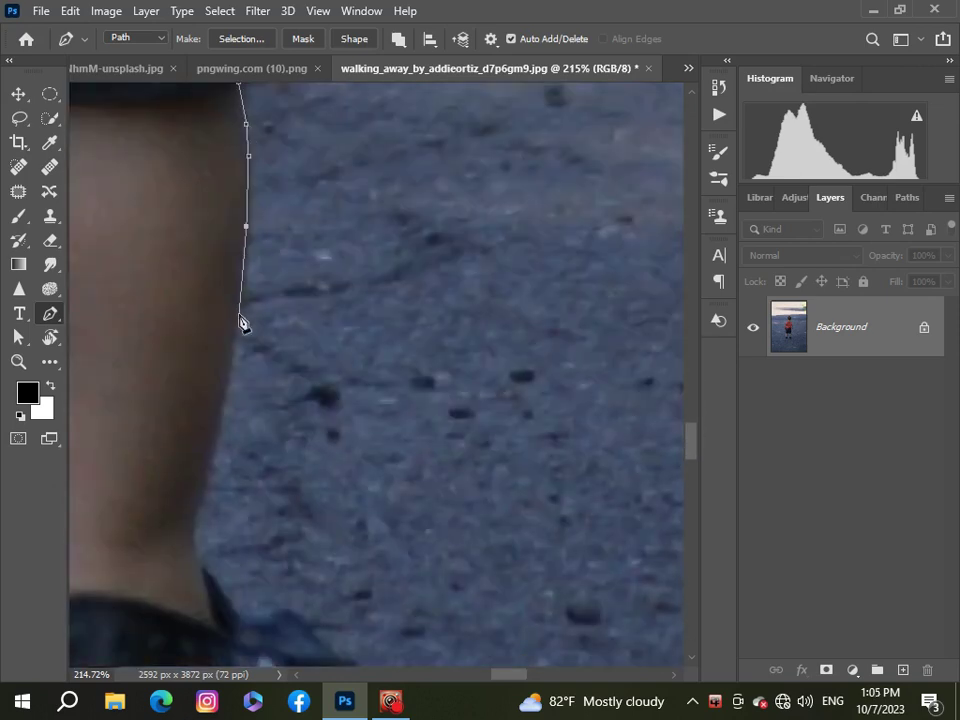
pyautogui.click(238, 312)
pyautogui.click(222, 407)
pyautogui.click(192, 556)
pyautogui.scroll(-2, 240, 500)
pyautogui.scroll(2, 270, 490)
pyautogui.click(328, 500)
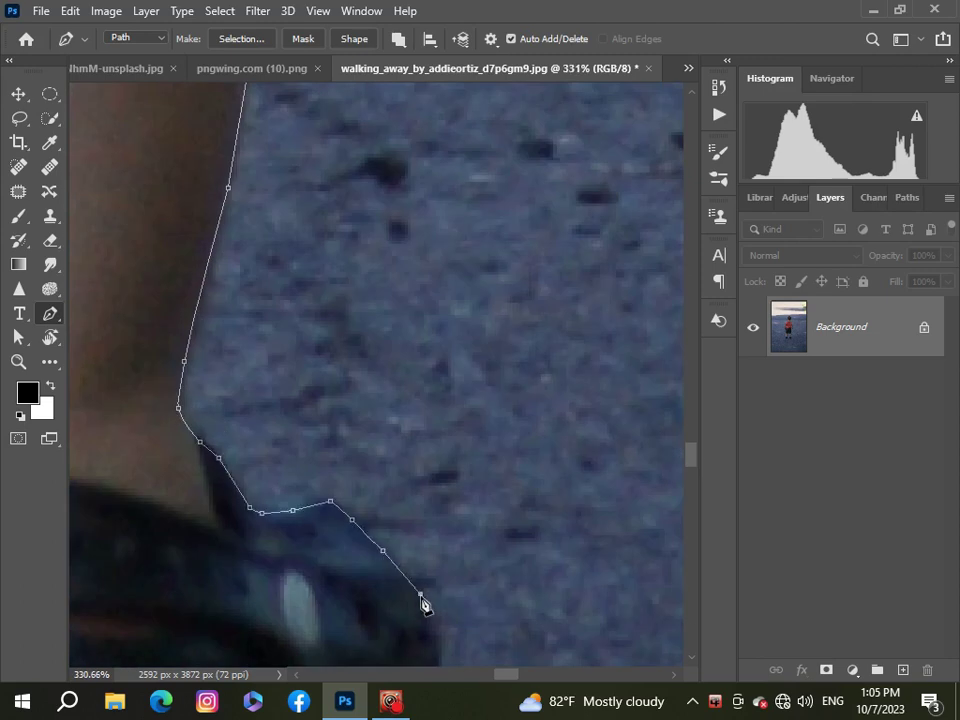
# - Finish tracing around the shoe and along its sole
pyautogui.scroll(-3, 430, 560)
pyautogui.click(442, 428)
pyautogui.click(400, 508)
pyautogui.click(229, 544)
pyautogui.hscroll(-4, 572, 647)
pyautogui.click(543, 553)
pyautogui.click(392, 553)
pyautogui.click(292, 543)
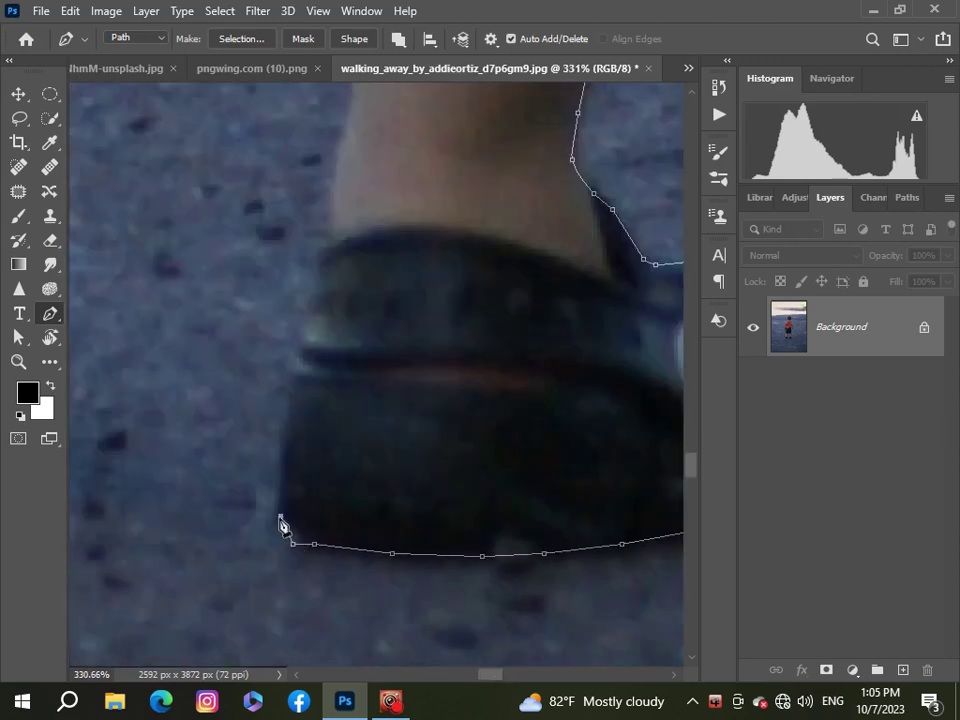
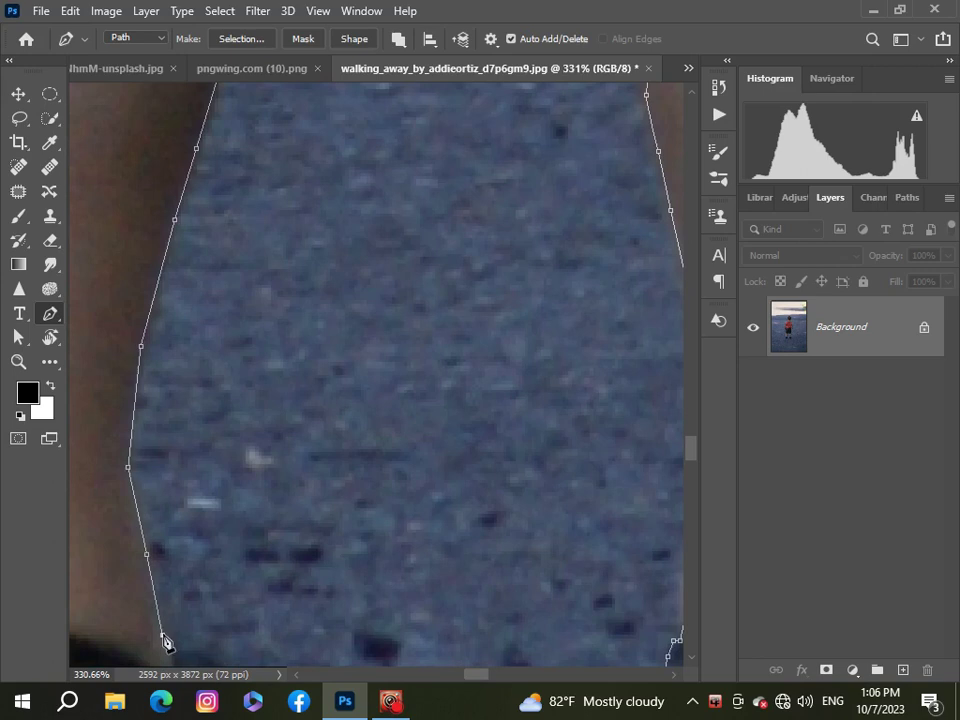
# - Extend the pen path with five anchors from the bottom of the leg around the shoe outline
pyautogui.scroll(-3, 200, 530)
pyautogui.click(246, 414)
pyautogui.click(214, 431)
pyautogui.click(285, 492)
pyautogui.click(288, 638)
pyautogui.scroll(-5, 274, 660)
pyautogui.click(217, 367)
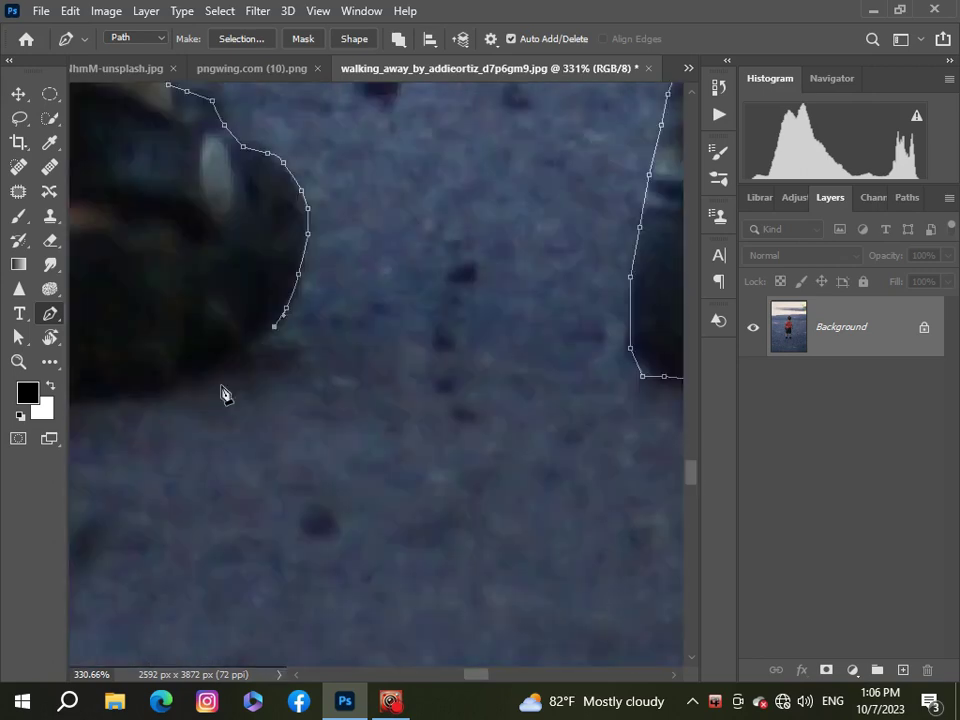
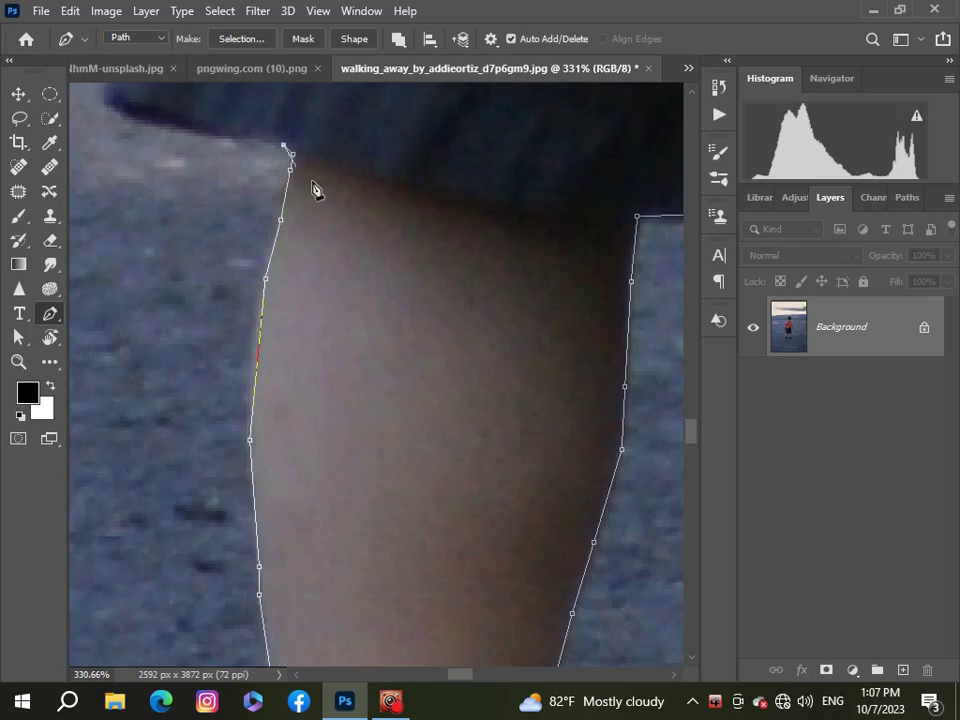
# - Trace pen anchors up the boy's leg and the left edge of his pants
pyautogui.scroll(5, 317, 189)
pyautogui.click(146, 561)
pyautogui.click(112, 530)
pyautogui.click(160, 347)
pyautogui.scroll(3, 312, 545)
pyautogui.click(167, 394)
pyautogui.click(212, 291)
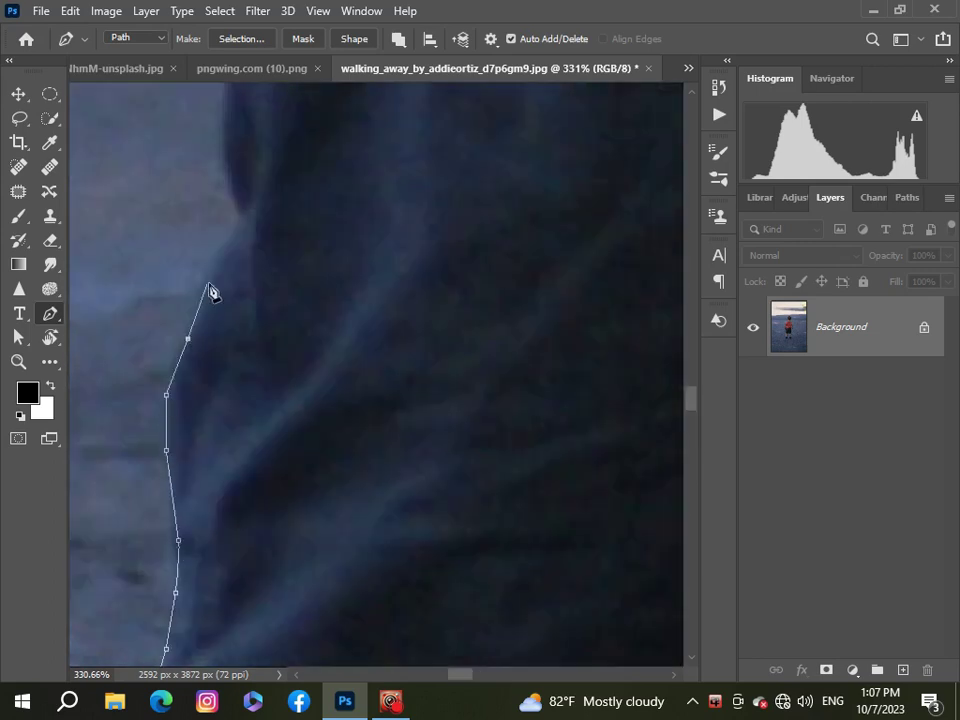
pyautogui.click(240, 201)
pyautogui.click(231, 94)
pyautogui.scroll(3, 231, 94)
# - Continue the path past the shirt hem, around the hand's fingers and up the arm
pyautogui.click(229, 503)
pyautogui.click(265, 358)
pyautogui.click(234, 302)
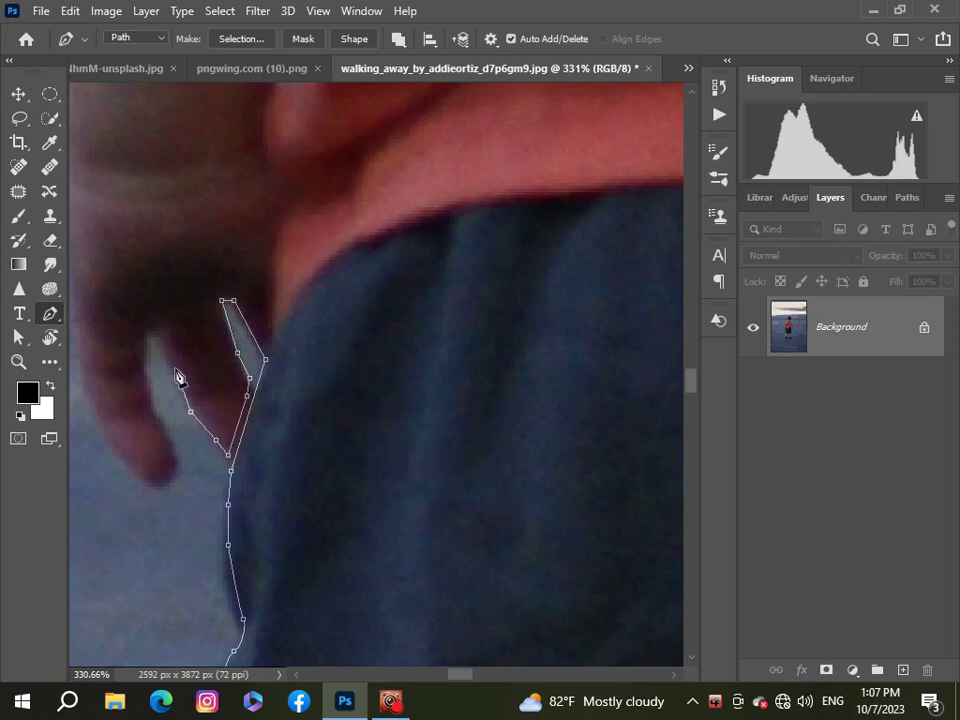
pyautogui.click(120, 461)
pyautogui.click(96, 427)
pyautogui.click(81, 389)
pyautogui.click(72, 325)
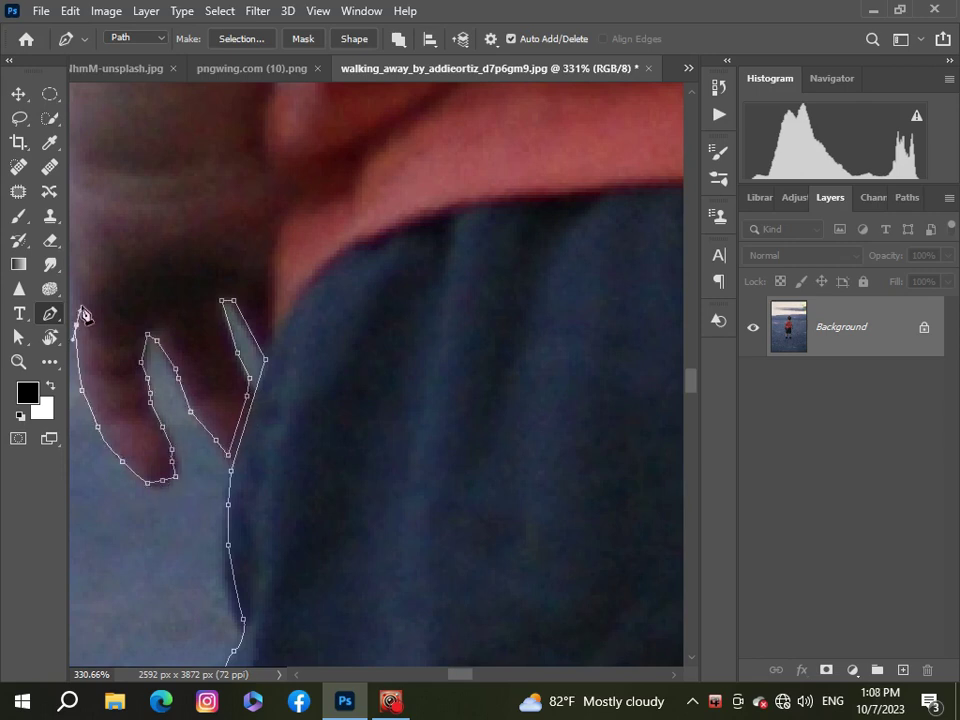
pyautogui.scroll(-3, 72, 325)
# - Add path anchors at the sleeve corner and along the shoulder edge
pyautogui.click(267, 408)
pyautogui.moveTo(689, 378); pyautogui.dragTo(689, 355)
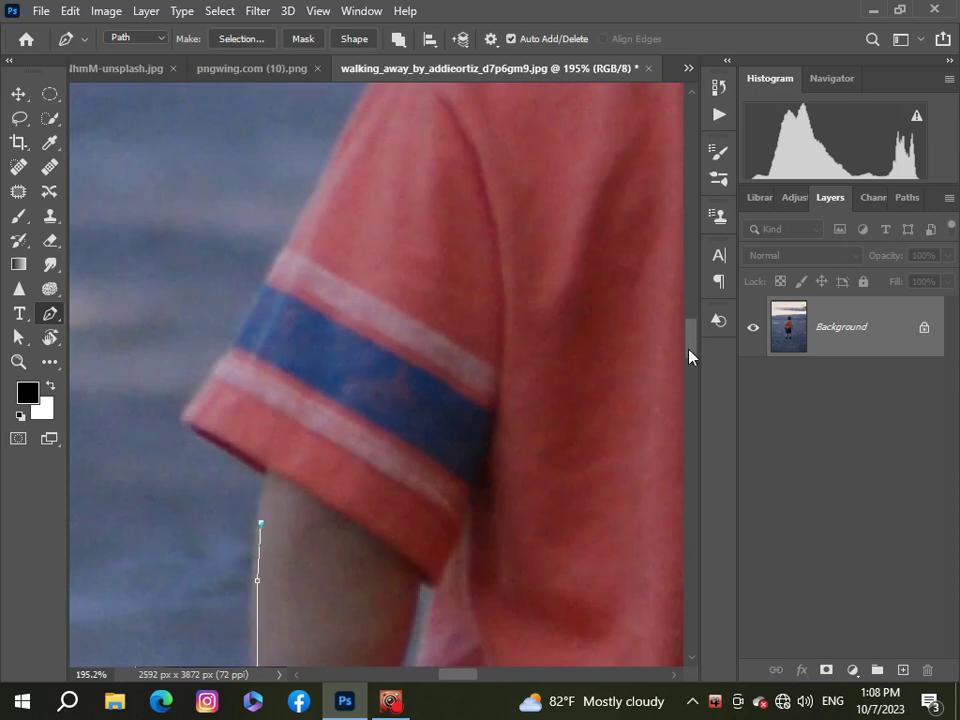
pyautogui.click(184, 421)
pyautogui.click(235, 354)
pyautogui.click(298, 231)
pyautogui.scroll(3, 425, 390)
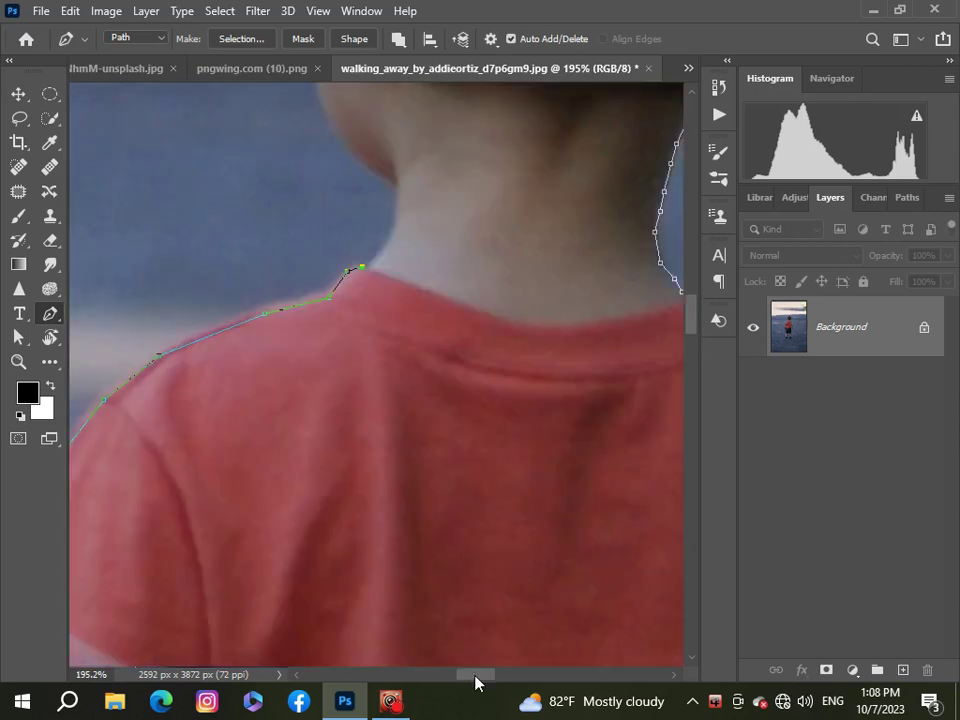
# - Finish the outline with anchors across the top of the boy's head
pyautogui.moveTo(634, 292); pyautogui.dragTo(386, 626)
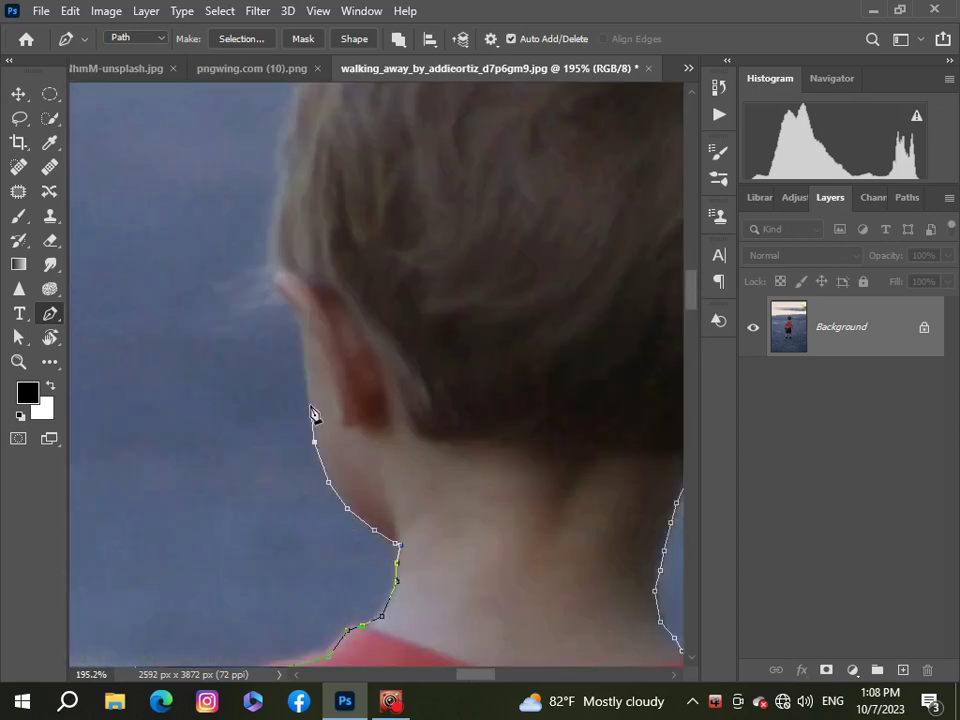
pyautogui.scroll(3, 280, 294)
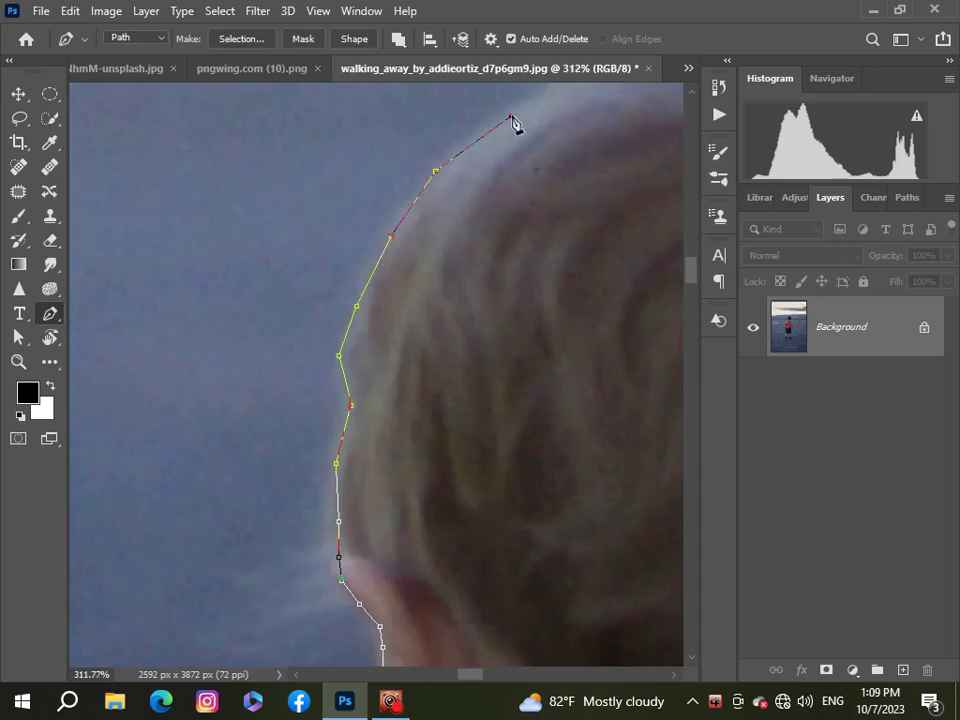
pyautogui.moveTo(512, 121); pyautogui.dragTo(242, 121)
pyautogui.scroll(3, 400, 300)
pyautogui.click(354, 328)
pyautogui.click(493, 311)
pyautogui.click(561, 321)
pyautogui.scroll(-3, 585, 328)
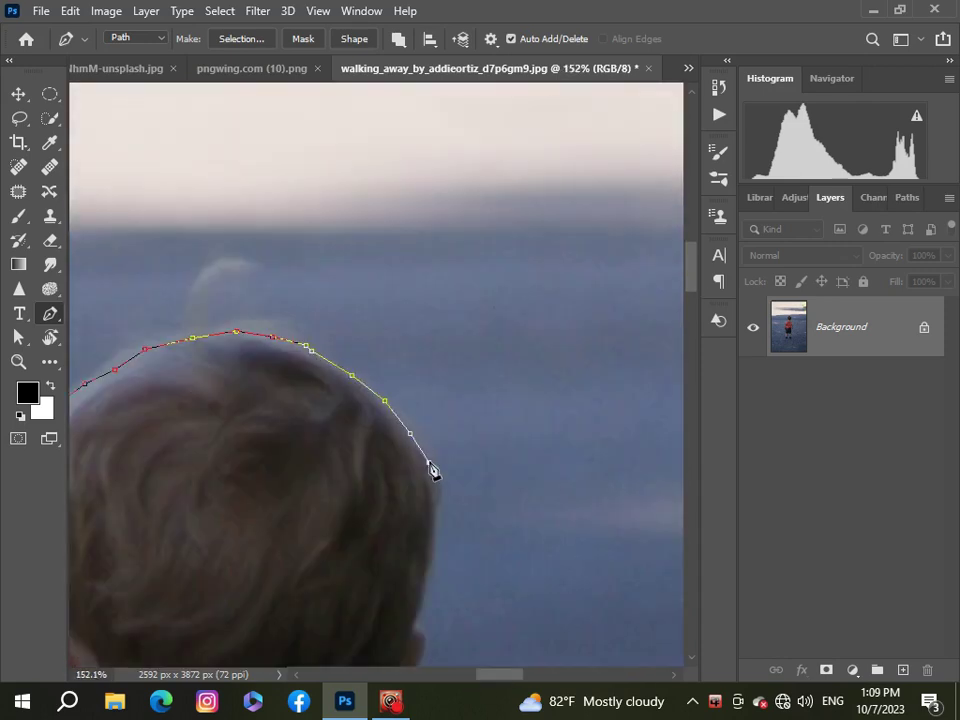
pyautogui.scroll(2, 418, 300)
pyautogui.scroll(3, 354, 288)
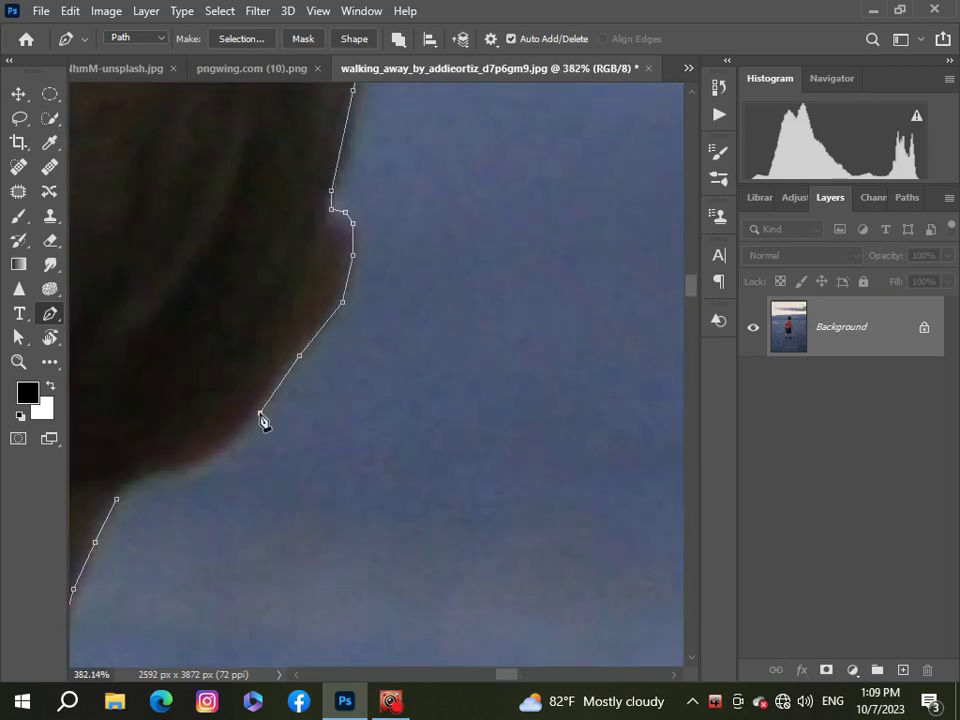
pyautogui.scroll(-3, 117, 503)
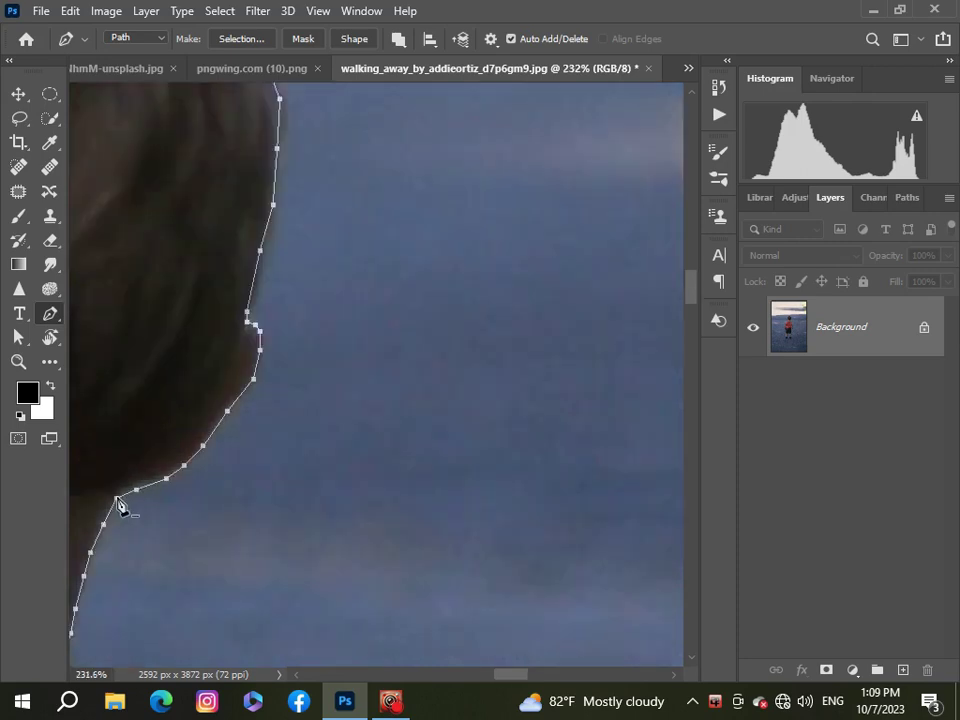
pyautogui.scroll(-9, 122, 506)
pyautogui.scroll(-6, 131, 508)
pyautogui.scroll(1, 285, 440)
# - Convert the boy's path to a selection and add a layer mask keeping only him
pyautogui.rightClick(393, 330)
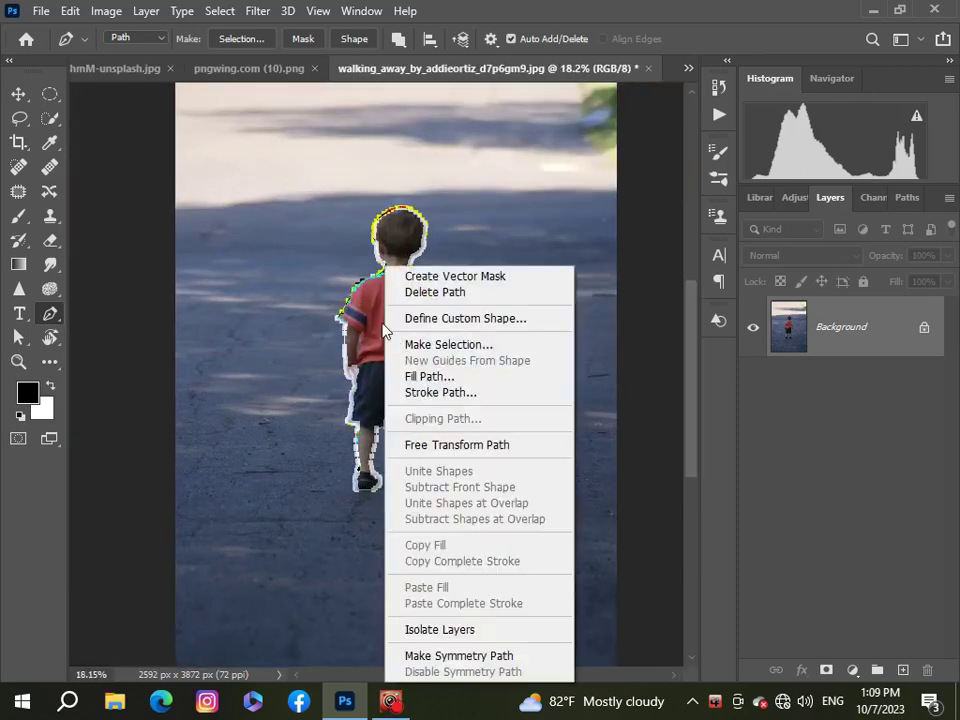
pyautogui.click(400, 343)
pyautogui.click(570, 167)
pyautogui.click(826, 670)
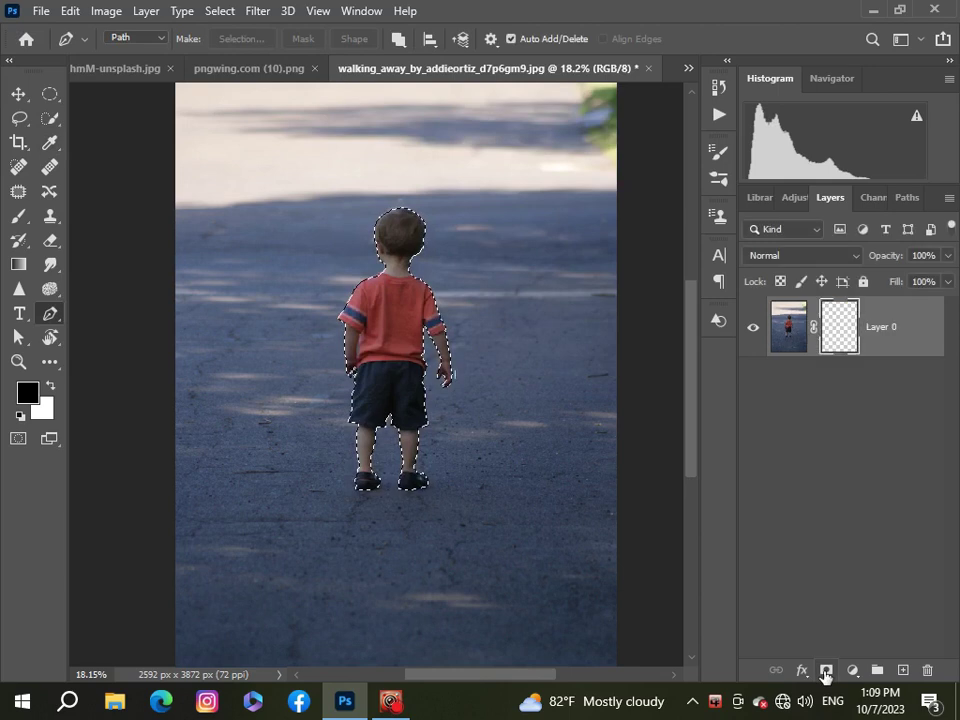
pyautogui.scroll(4, 336, 375)
pyautogui.scroll(-5, 340, 374)
pyautogui.scroll(-1, 340, 374)
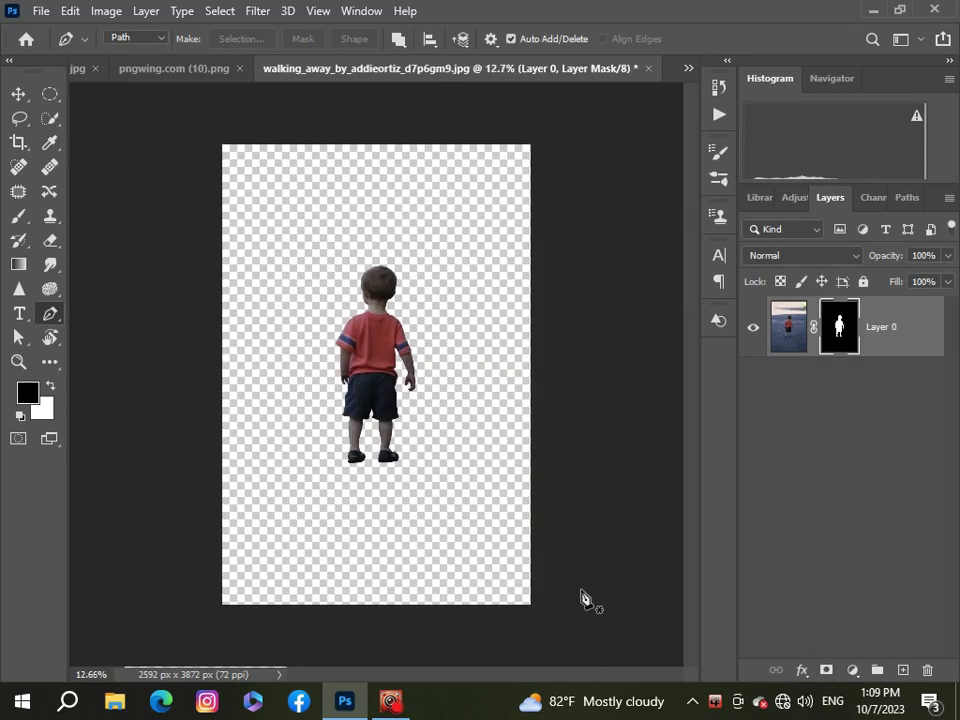
# - Paste the cut-out boy into the cave composite Untitled-1, above Layer 1
pyautogui.click(18, 94)
pyautogui.moveTo(385, 295); pyautogui.dragTo(368, 335)
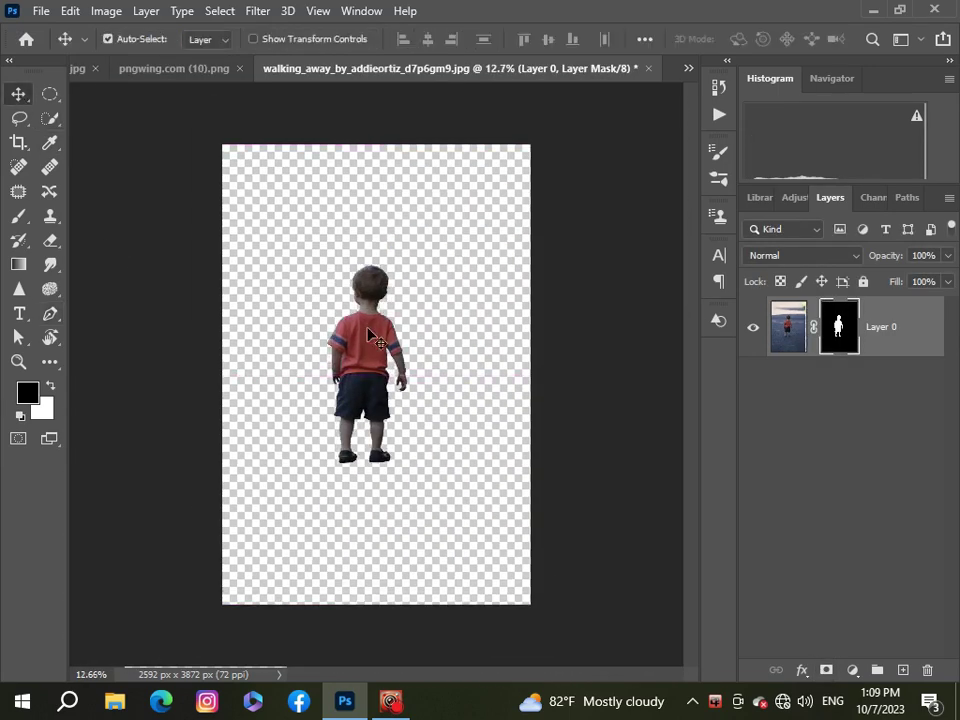
pyautogui.hotkey('ctrl', 'z')
pyautogui.click(688, 68)
pyautogui.click(400, 58)
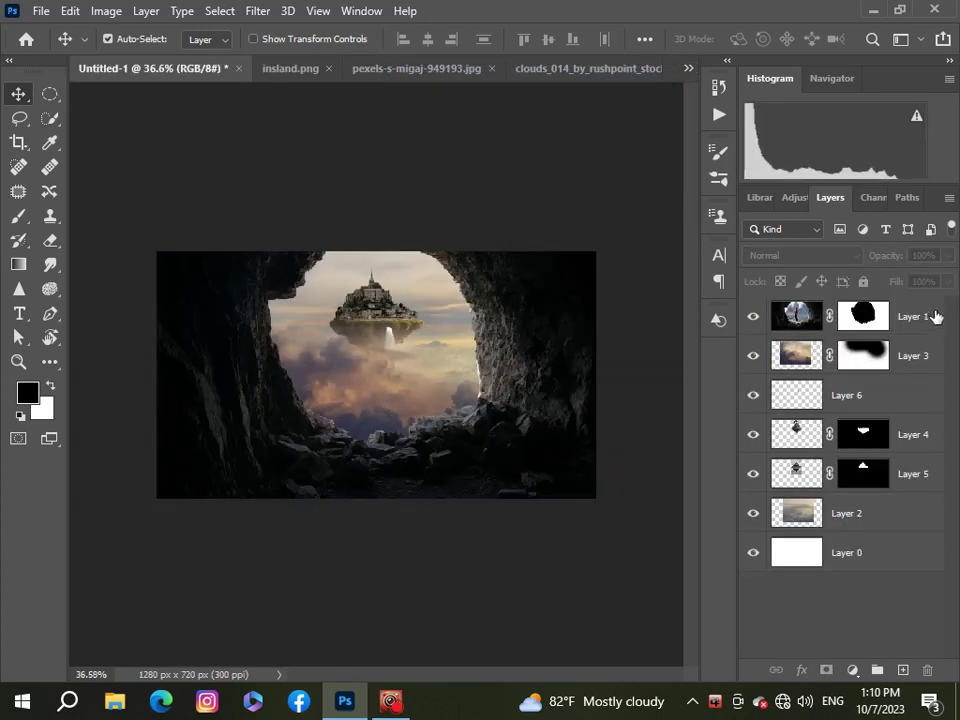
pyautogui.click(933, 316)
pyautogui.hotkey('ctrl', 'v')
# - Free-transform the pasted boy down to about 18% over the cave image
pyautogui.hotkey('ctrl', 't')
pyautogui.scroll(-5, 572, 424)
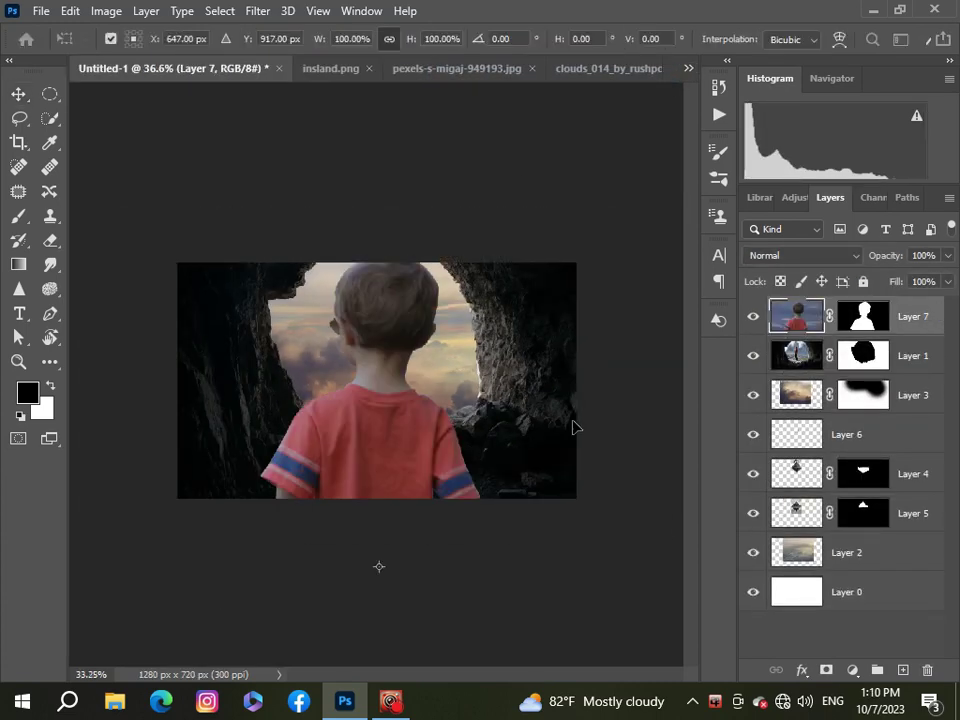
pyautogui.moveTo(476, 577); pyautogui.dragTo(343, 375)
pyautogui.moveTo(307, 315); pyautogui.dragTo(375, 360)
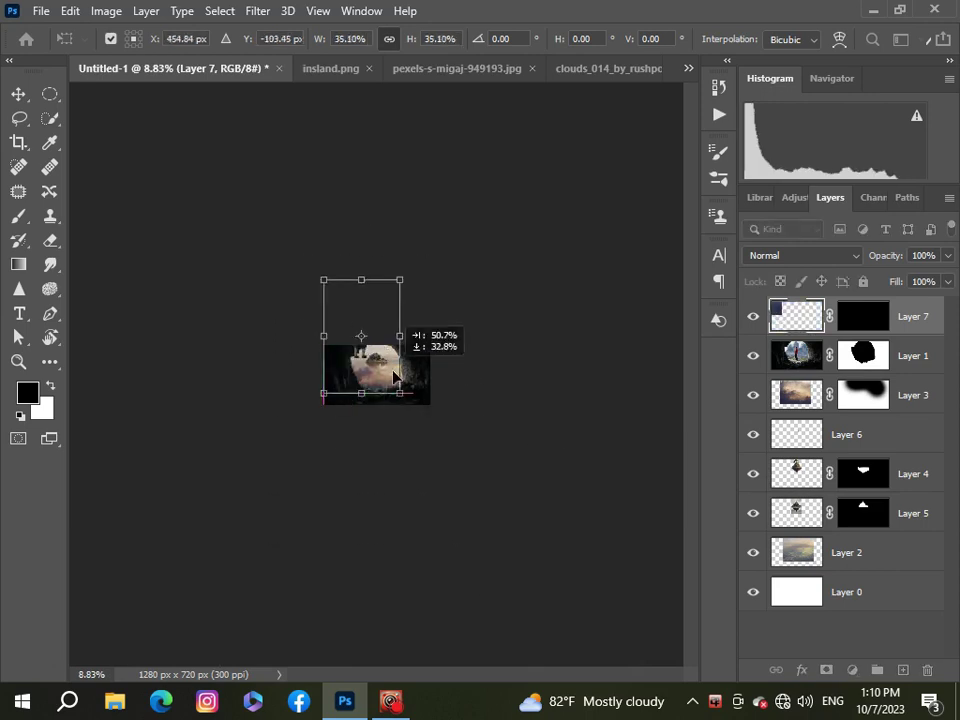
pyautogui.moveTo(375, 302); pyautogui.dragTo(383, 366)
pyautogui.scroll(5, 380, 400)
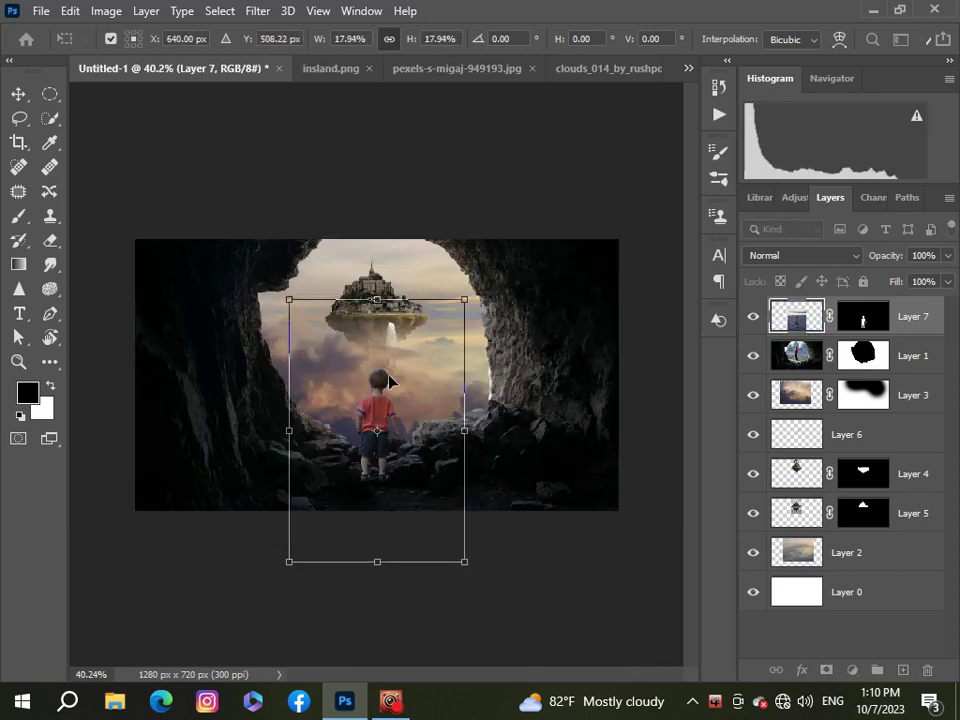
# - Position the boy on the cave rocks facing the island and commit the transform
pyautogui.moveTo(382, 410); pyautogui.dragTo(398, 390)
pyautogui.scroll(2, 398, 390)
pyautogui.scroll(1, 399, 405)
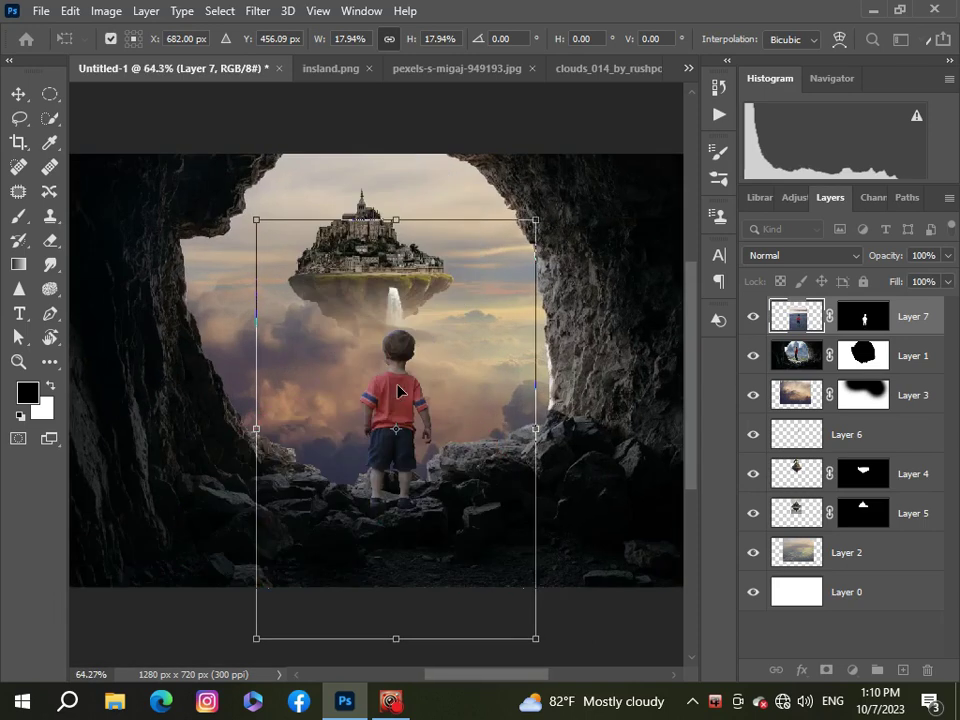
pyautogui.scroll(2, 401, 428)
pyautogui.moveTo(397, 463); pyautogui.dragTo(410, 457)
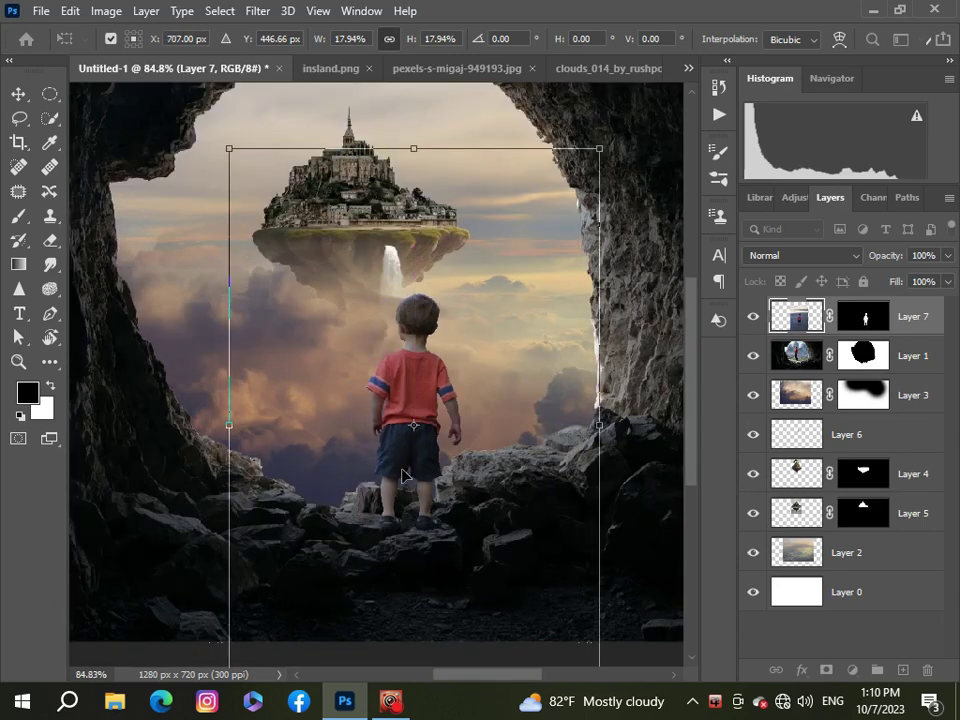
pyautogui.scroll(-3, 407, 469)
pyautogui.moveTo(408, 459); pyautogui.dragTo(387, 456)
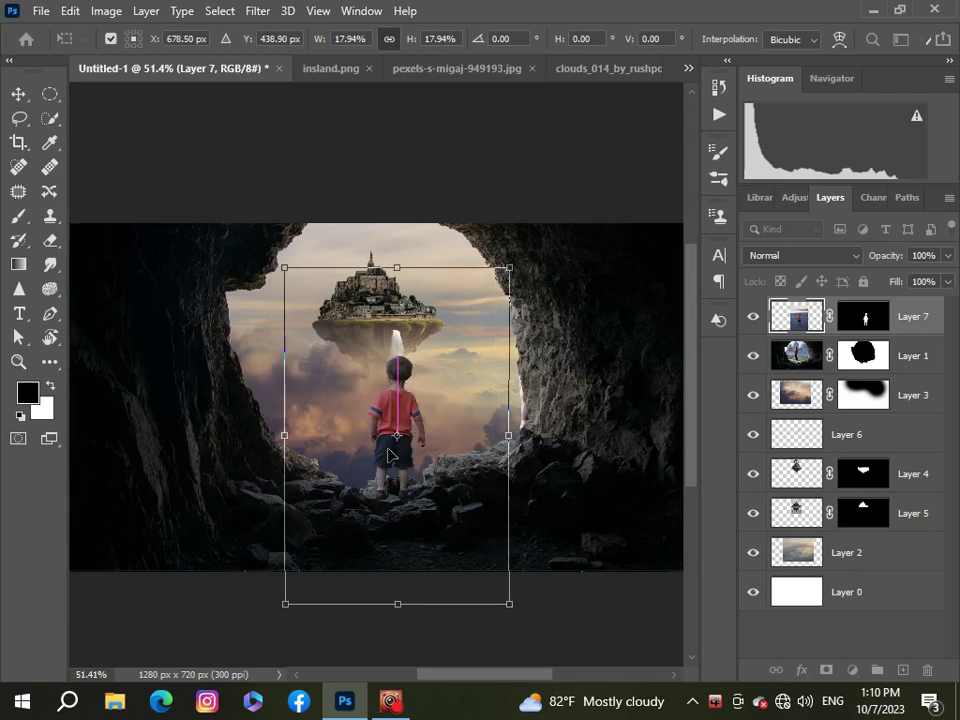
pyautogui.scroll(3, 388, 456)
pyautogui.scroll(3, 388, 456)
pyautogui.scroll(-7, 393, 457)
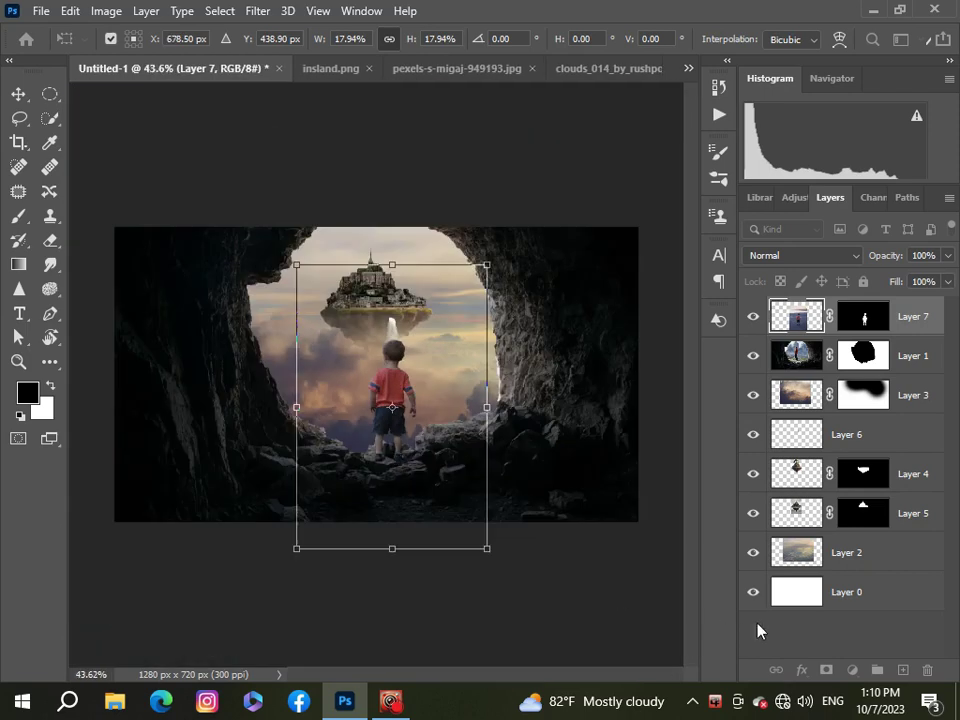
pyautogui.press('Return')
pyautogui.scroll(-4, 364, 496)
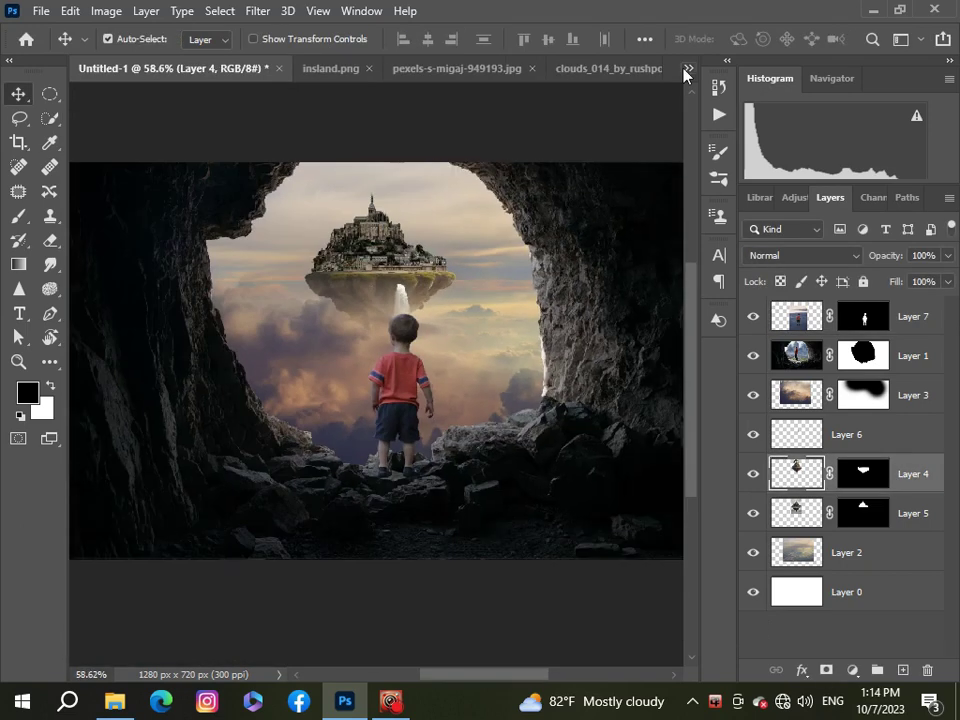
# - Bring the chain PNG from the document list into the cave composite
pyautogui.click(686, 70)
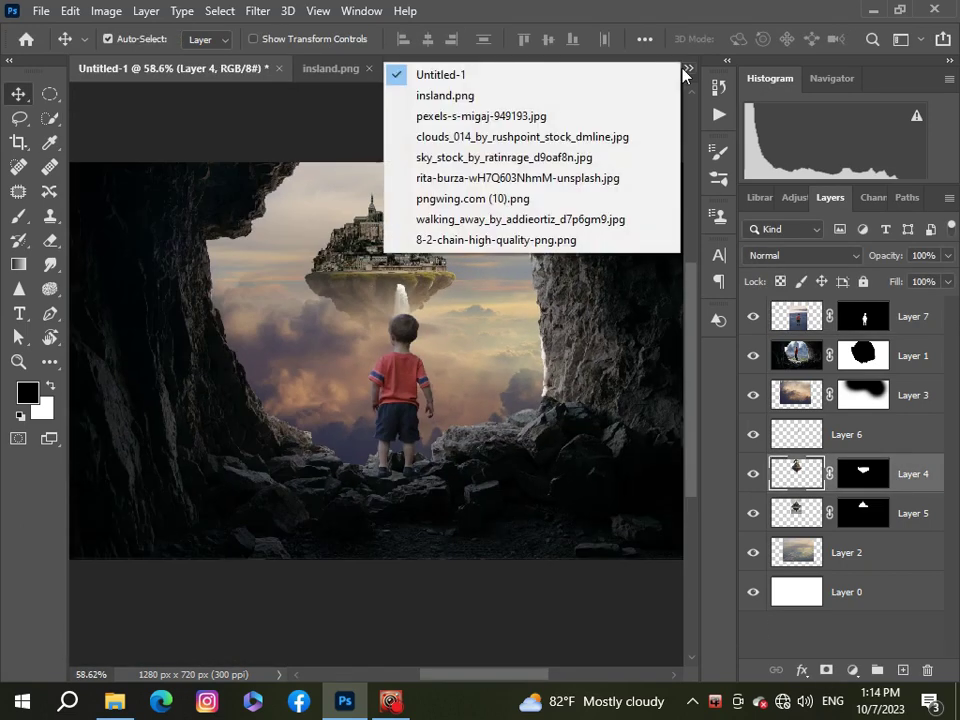
pyautogui.click(475, 240)
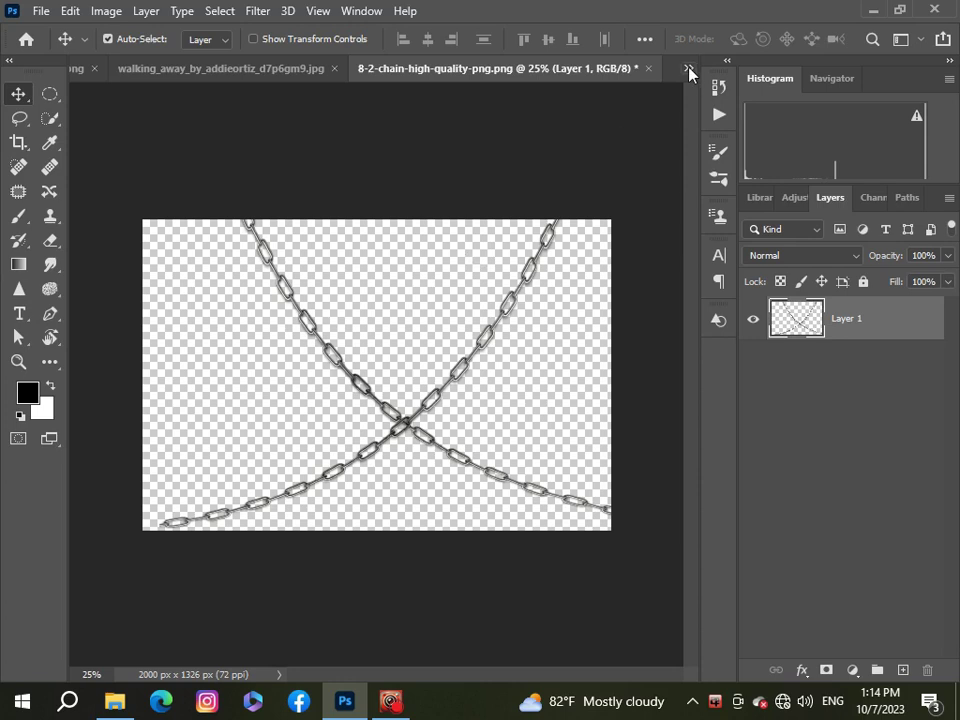
pyautogui.click(688, 70)
pyautogui.click(656, 79)
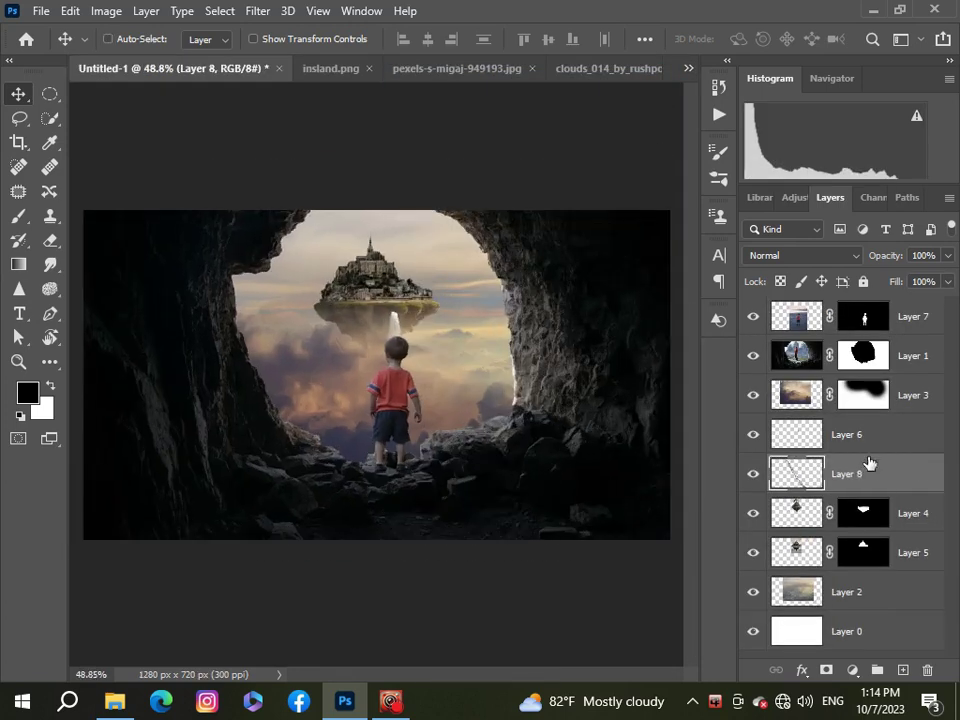
# - Free-transform the chains layer, shrinking it toward about 12%
pyautogui.hotkey('ctrl', 't')
pyautogui.scroll(-2, 527, 467)
pyautogui.scroll(-2, 560, 500)
pyautogui.moveTo(581, 521)
pyautogui.mouseDown()
pyautogui.moveTo(360, 357)
pyautogui.moveTo(439, 407)
pyautogui.moveTo(445, 355)
pyautogui.mouseUp()
pyautogui.scroll(1, 370, 366)
pyautogui.scroll(2, 370, 366)
pyautogui.scroll(2, 385, 360)
pyautogui.scroll(1, 390, 340)
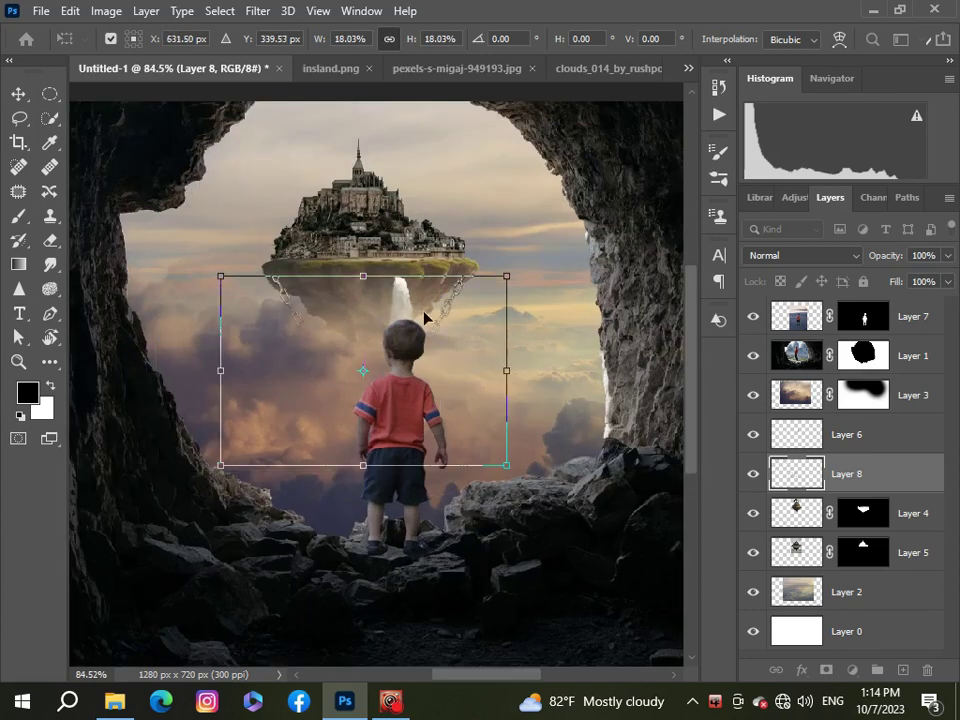
# - Fit the chains under the floating island and commit the transform
pyautogui.moveTo(363, 465); pyautogui.dragTo(369, 403)
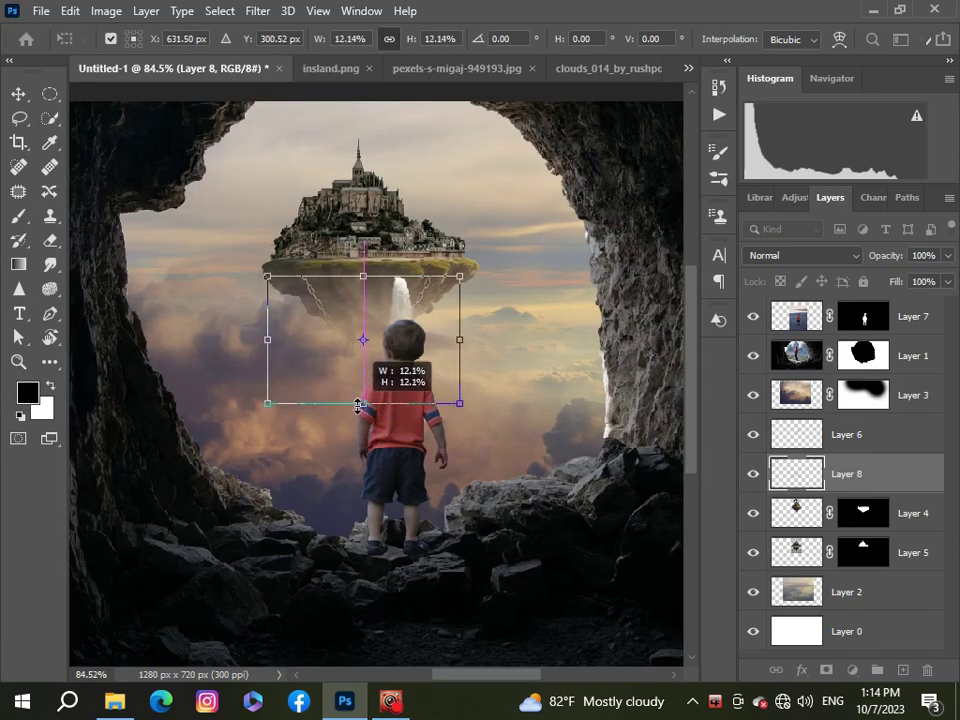
pyautogui.moveTo(400, 317); pyautogui.dragTo(402, 320)
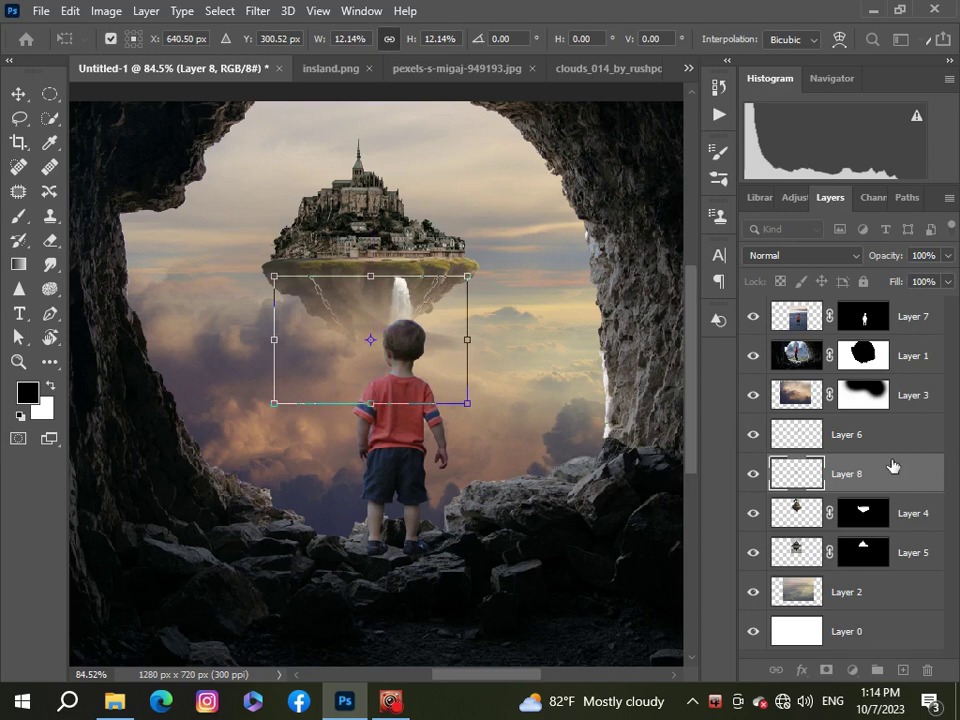
pyautogui.press('Return')
pyautogui.scroll(-3, 313, 426)
pyautogui.scroll(1, 313, 426)
pyautogui.scroll(-1, 313, 426)
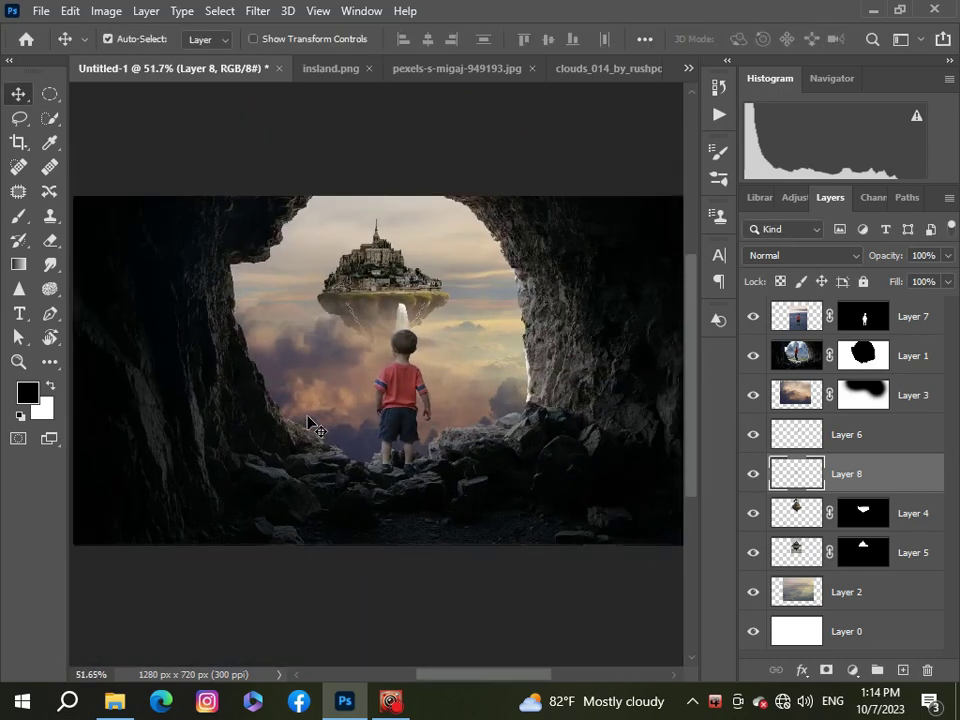
pyautogui.scroll(-1, 313, 426)
pyautogui.scroll(1, 313, 426)
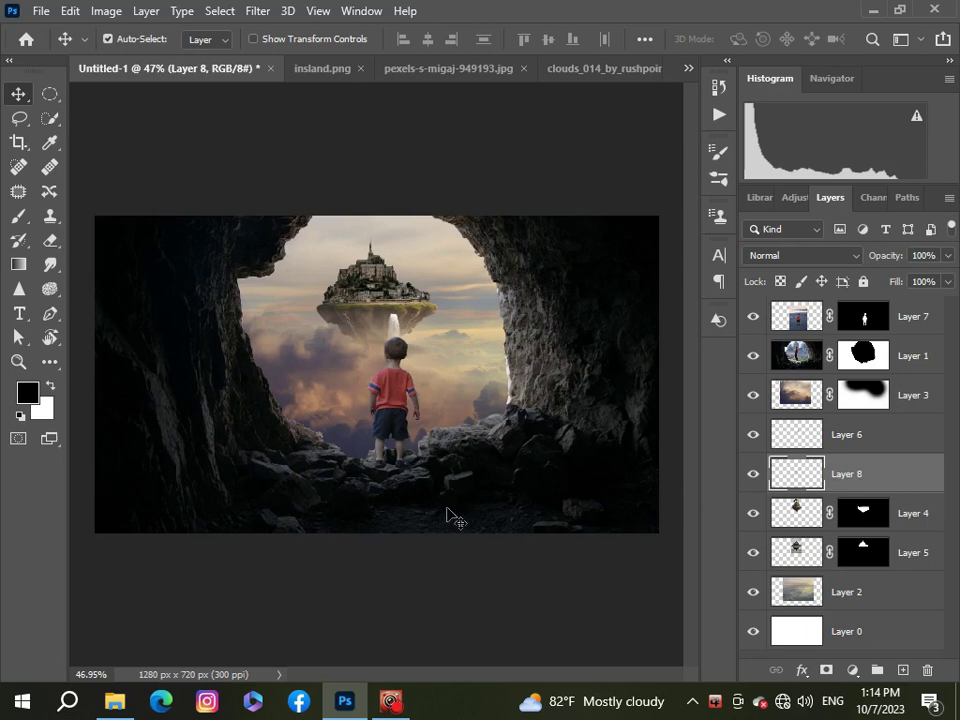
# - Add a new layer above Layer 3 and set the foreground colour to near-white faf8f8
pyautogui.click(914, 389)
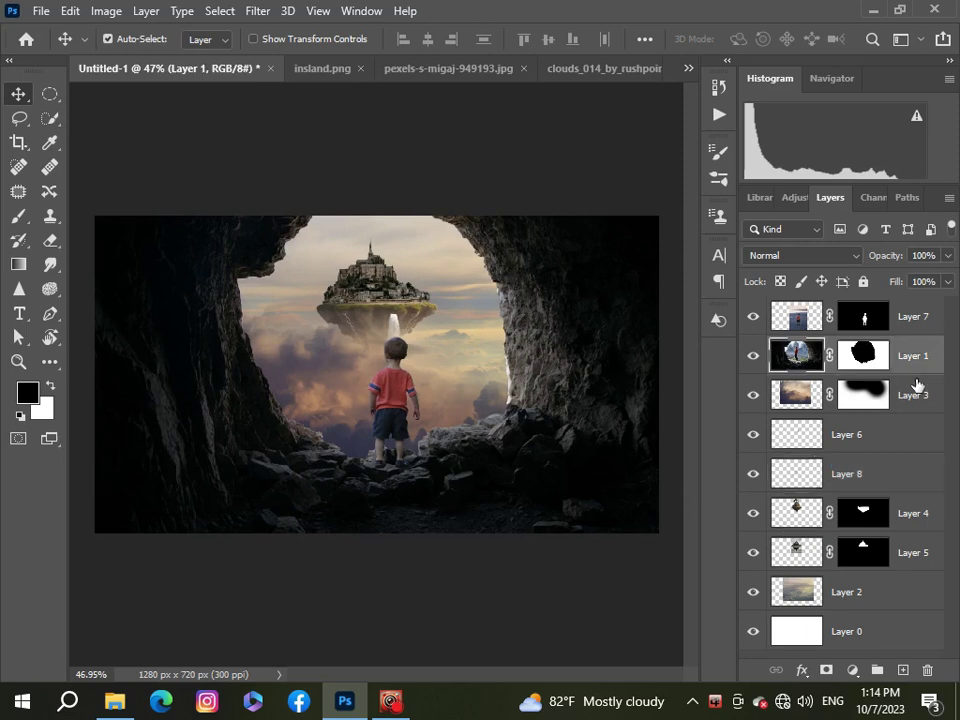
pyautogui.hotkey('ctrl', 'shift', 'alt', 'n')
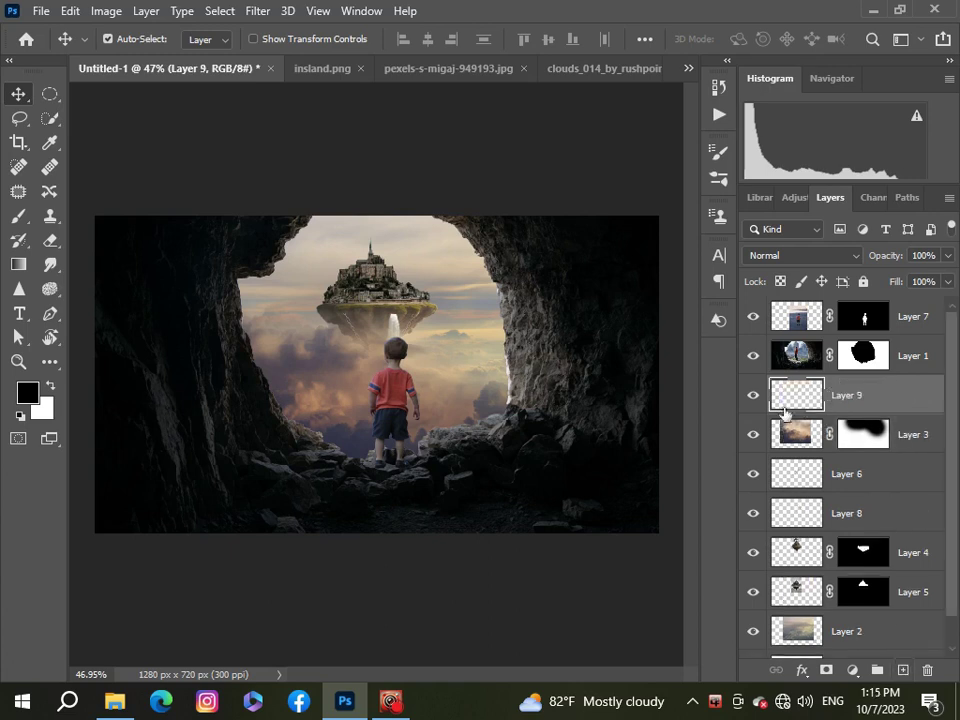
pyautogui.click(35, 398)
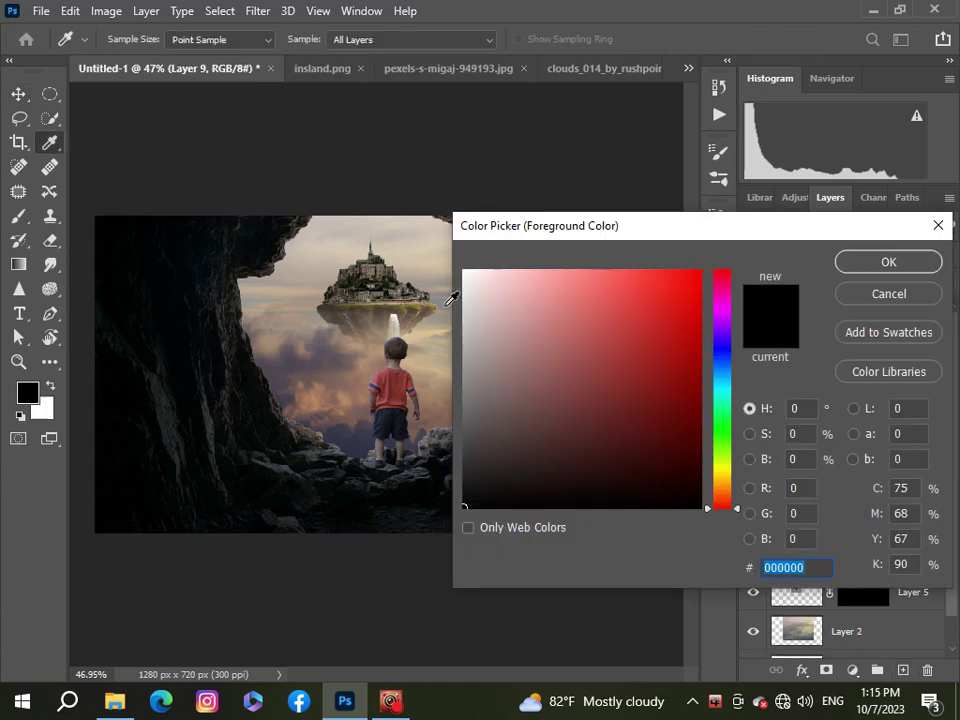
pyautogui.click(464, 274)
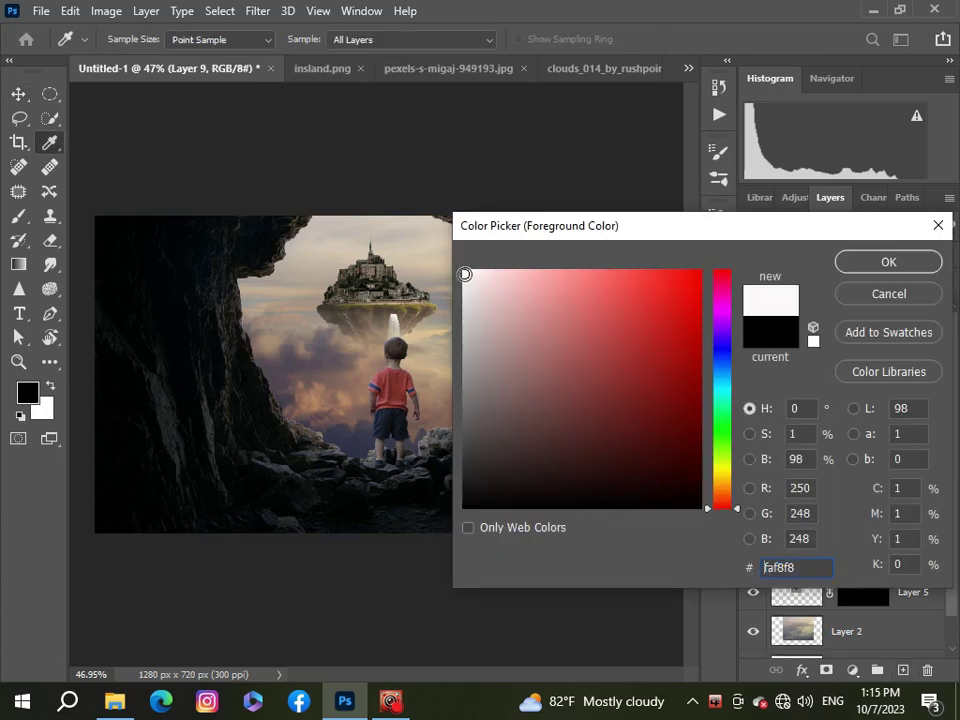
pyautogui.click(865, 268)
# - Dab a soft white brush glow into the sky left of the castle
pyautogui.press('v')
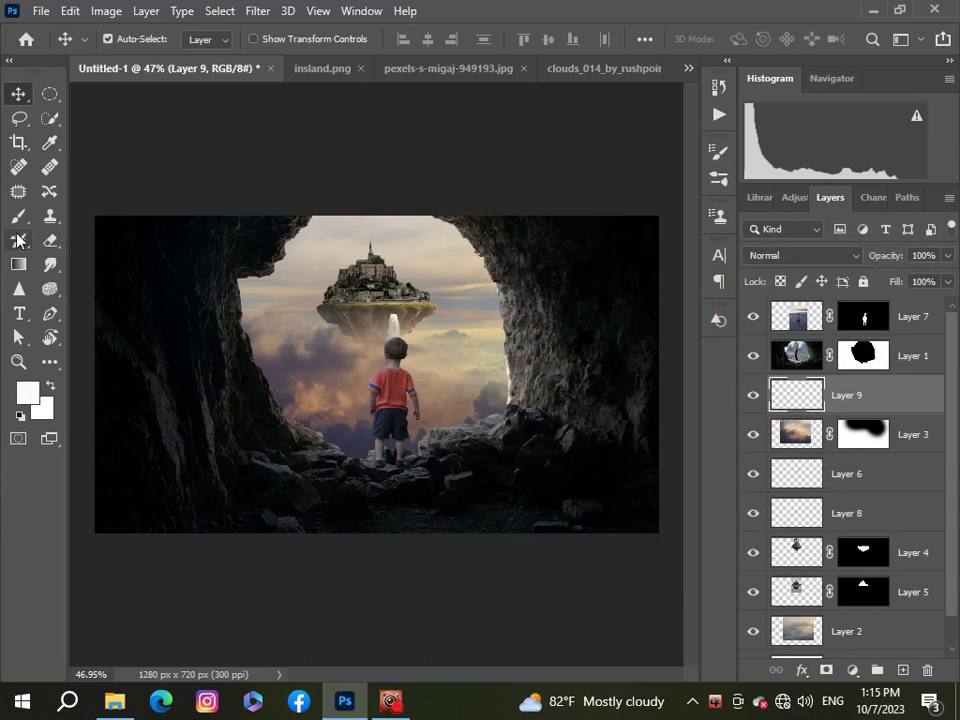
pyautogui.click(18, 215)
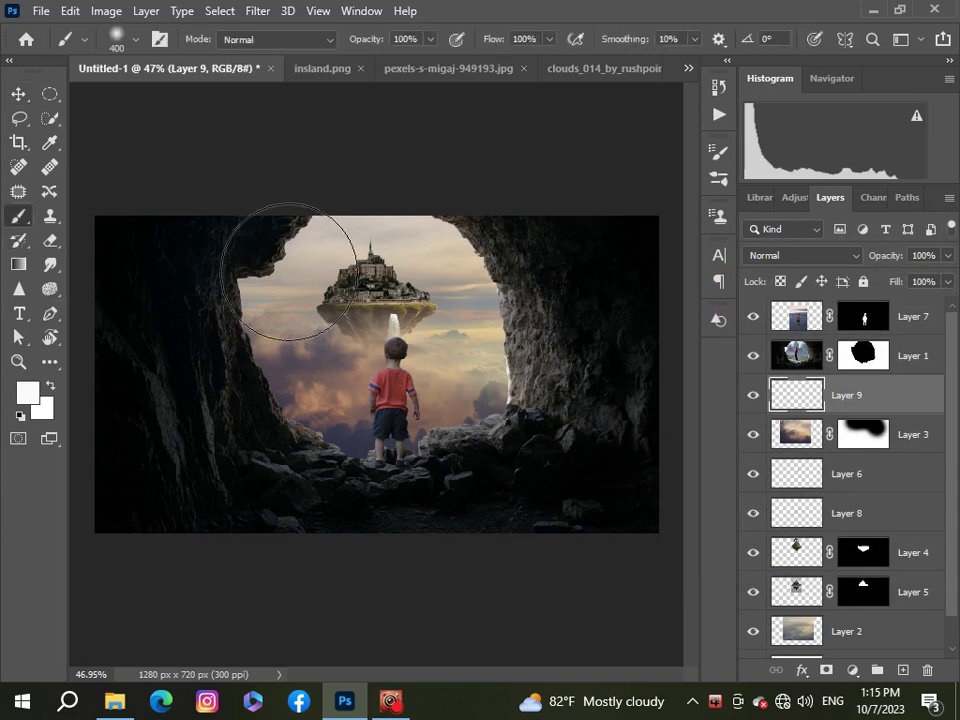
pyautogui.click(285, 272)
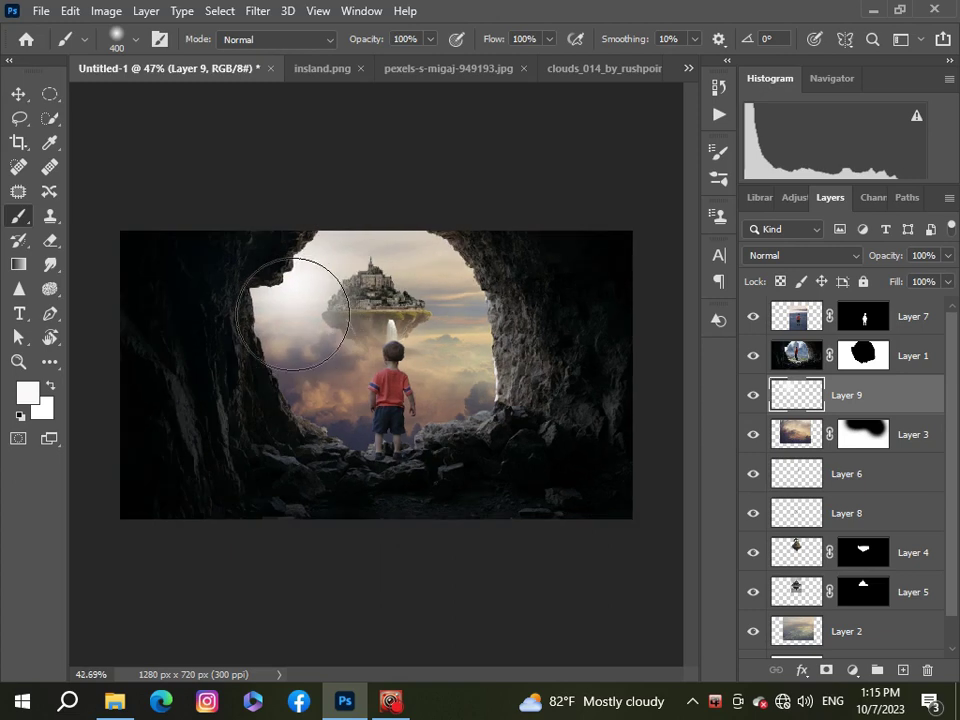
pyautogui.scroll(-3, 289, 300)
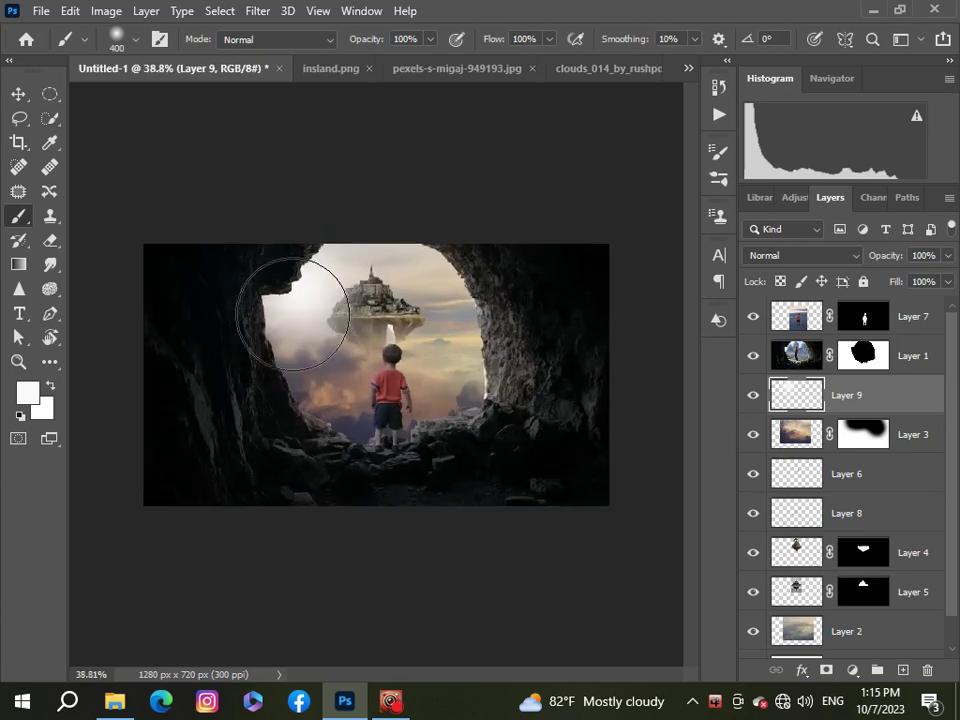
pyautogui.click(852, 257)
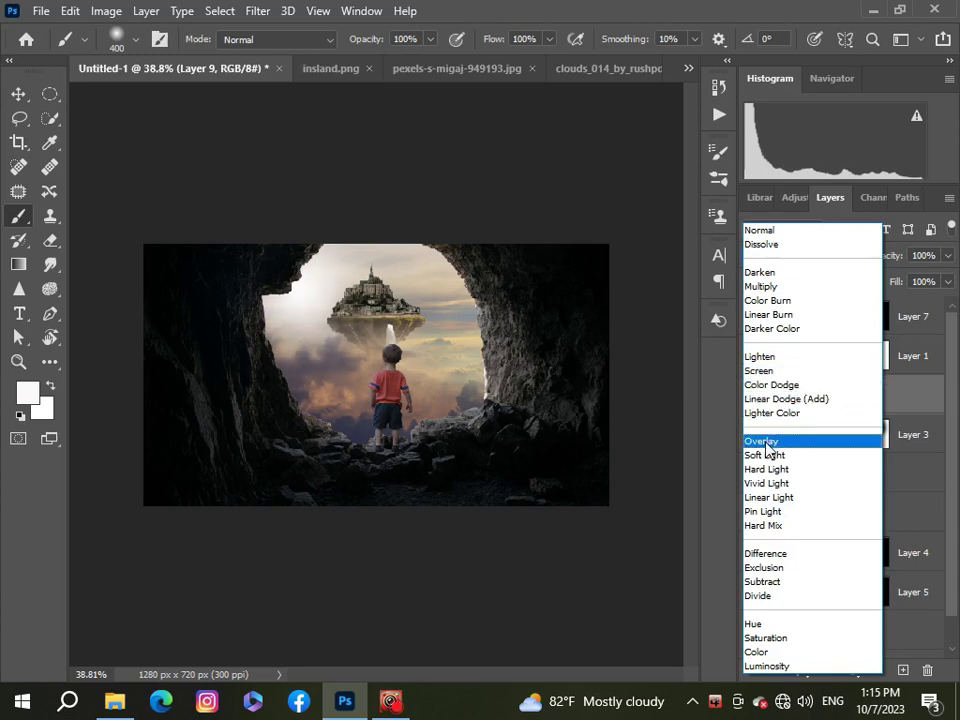
# - Set the glow Layer 9's blend mode to Pin Light
pyautogui.click(750, 512)
pyautogui.click(18, 93)
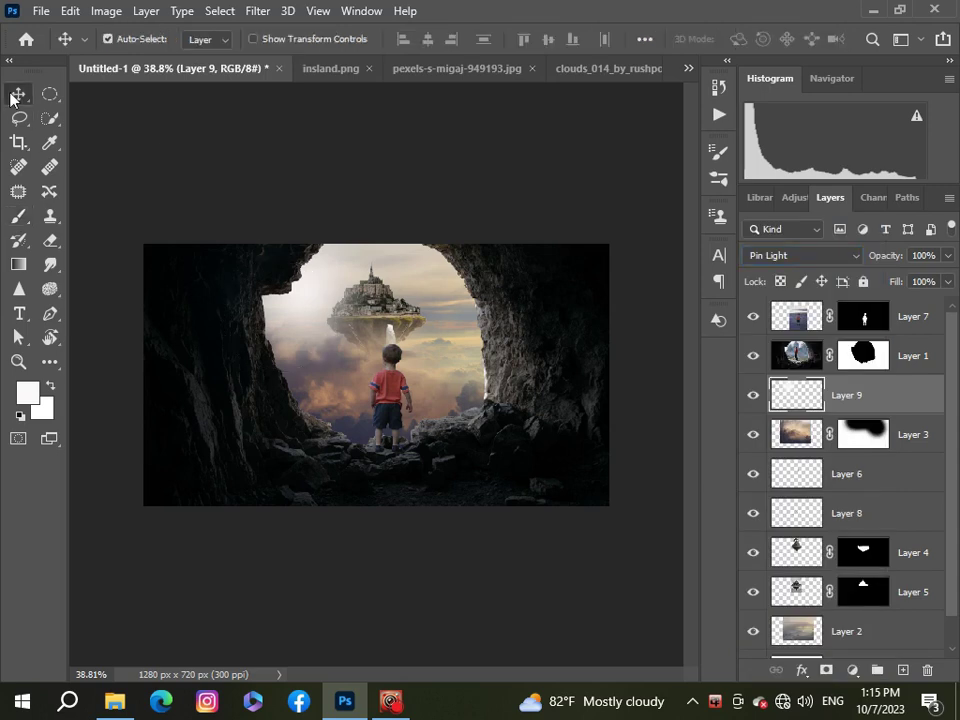
pyautogui.scroll(3, 390, 318)
pyautogui.scroll(-2, 390, 318)
# - Shift the glow layer slightly left with a free transform
pyautogui.hotkey('ctrl', 't')
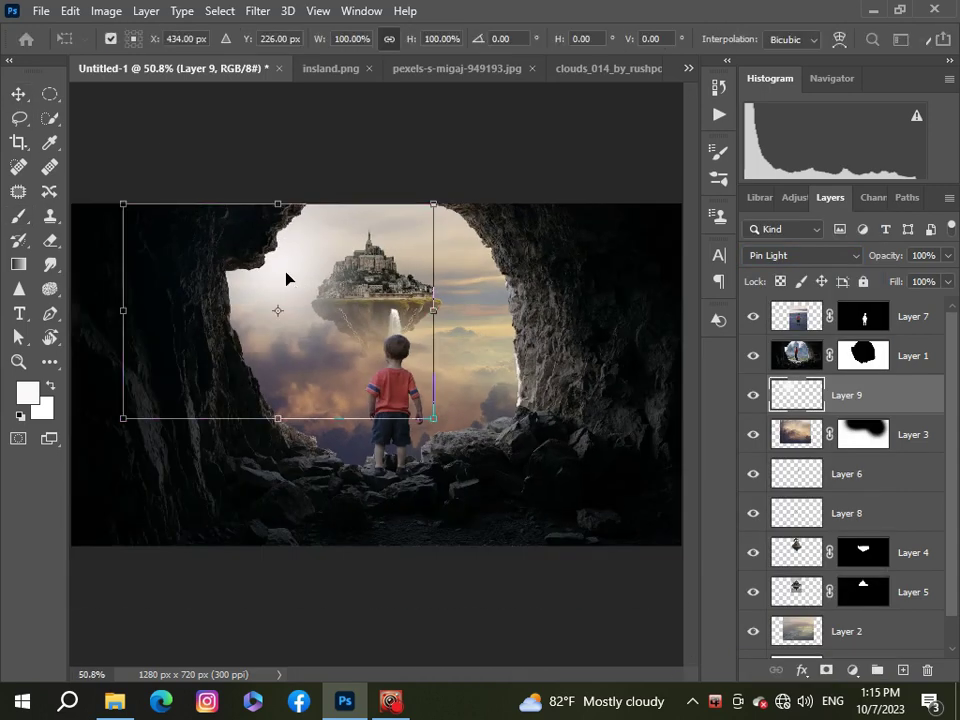
pyautogui.moveTo(287, 276); pyautogui.dragTo(279, 276)
pyautogui.scroll(-2, 279, 276)
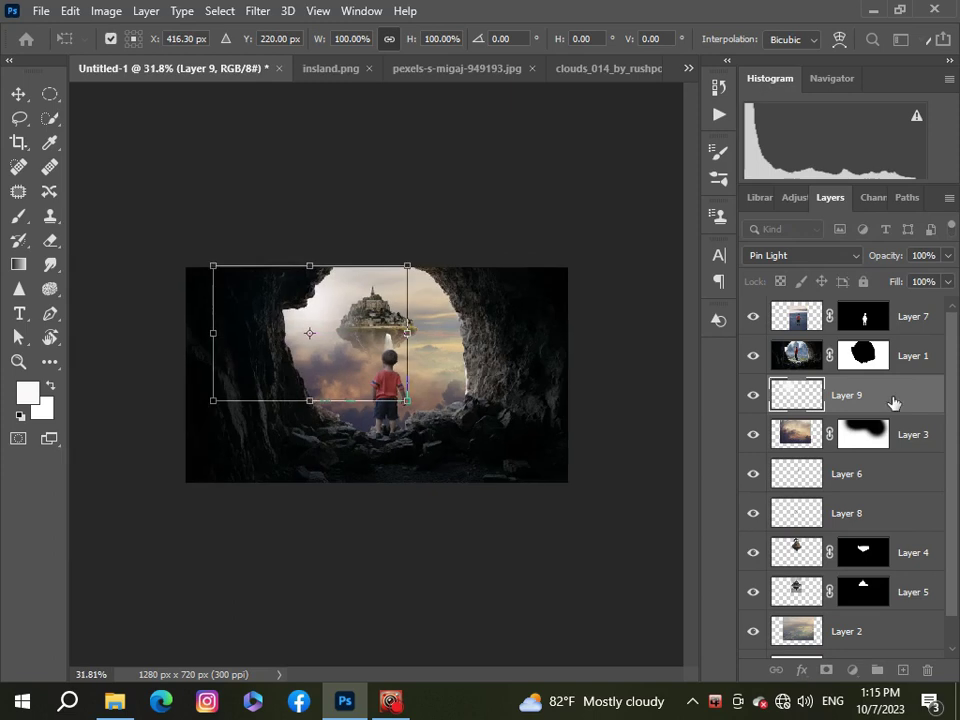
pyautogui.press('Return')
pyautogui.scroll(-1, 358, 368)
pyautogui.scroll(4, 358, 368)
pyautogui.scroll(-2, 259, 286)
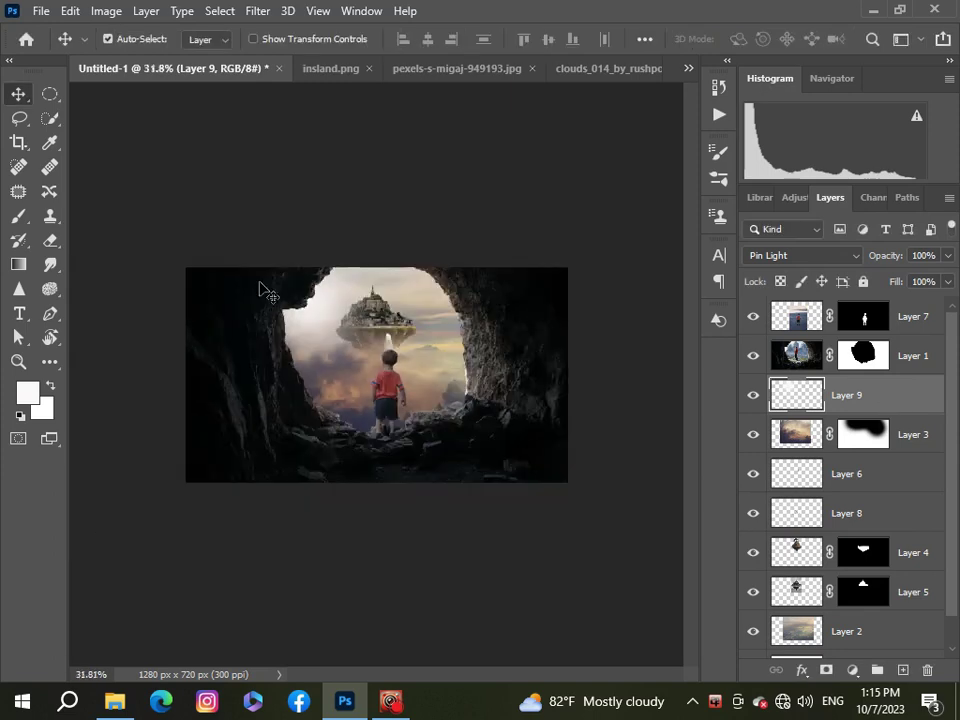
pyautogui.scroll(1, 259, 286)
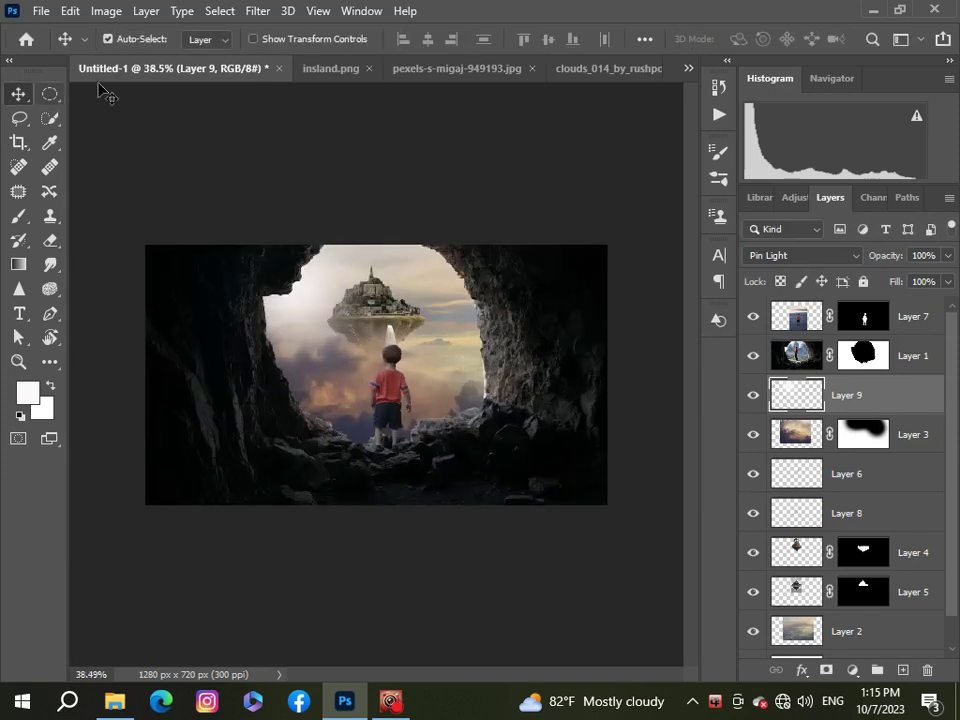
# - Lower the glow layer's opacity to 84%
pyautogui.click(947, 257)
pyautogui.moveTo(945, 279); pyautogui.dragTo(932, 281)
pyautogui.scroll(1, 250, 331)
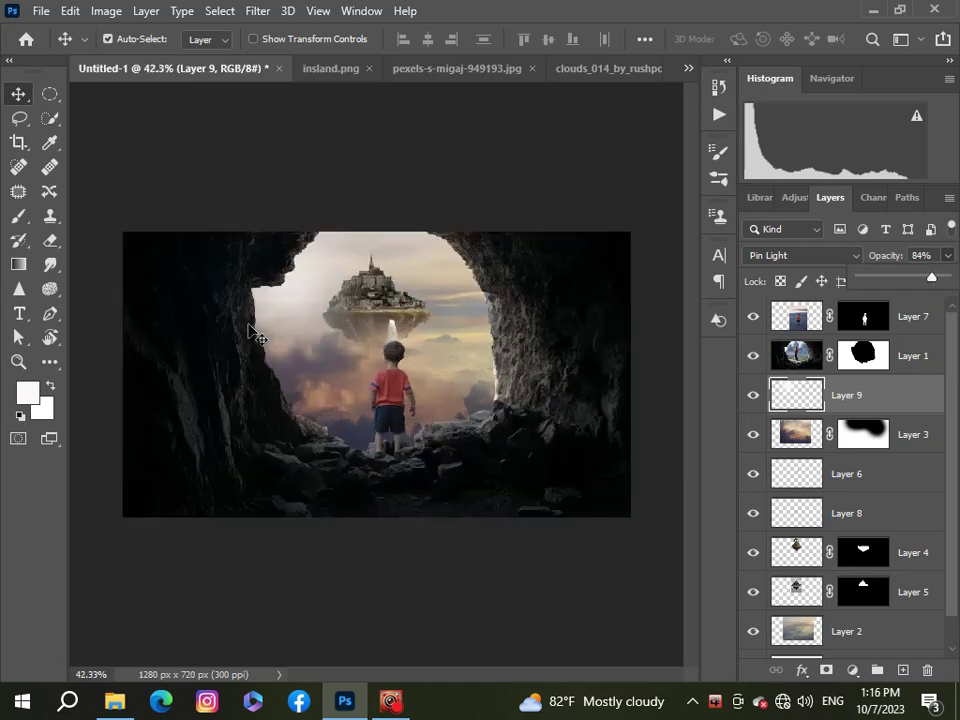
pyautogui.scroll(3, 250, 331)
pyautogui.scroll(-2, 250, 331)
pyautogui.scroll(-1, 907, 422)
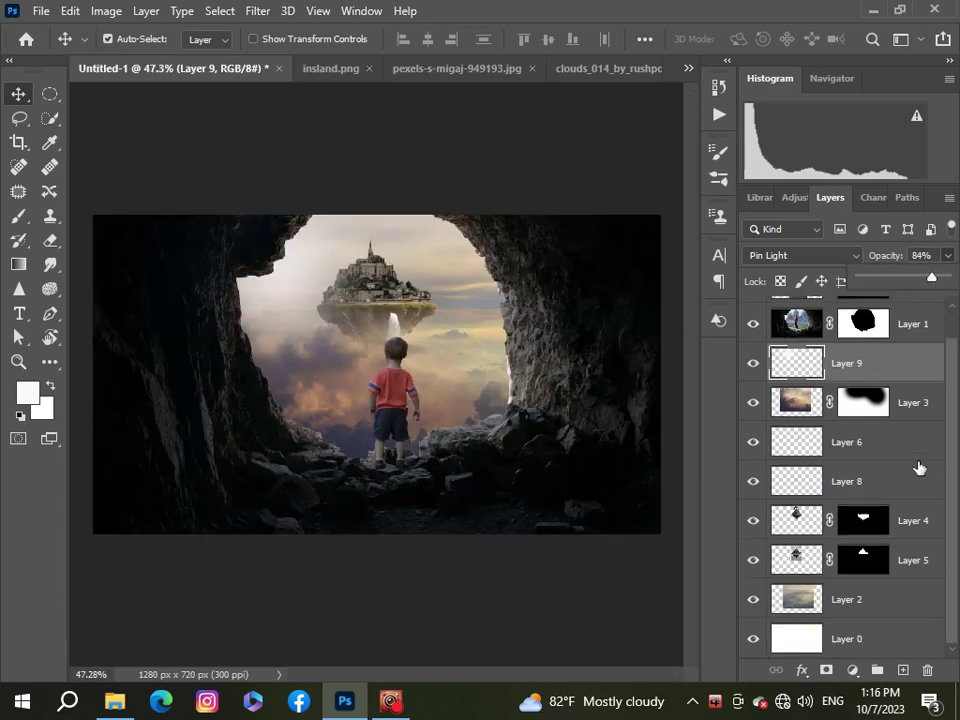
pyautogui.scroll(1, 907, 422)
pyautogui.click(795, 316)
# - Clip a Levels adjustment to Layer 7 with midtones 0.69 and output white 176
pyautogui.scroll(-2, 500, 412)
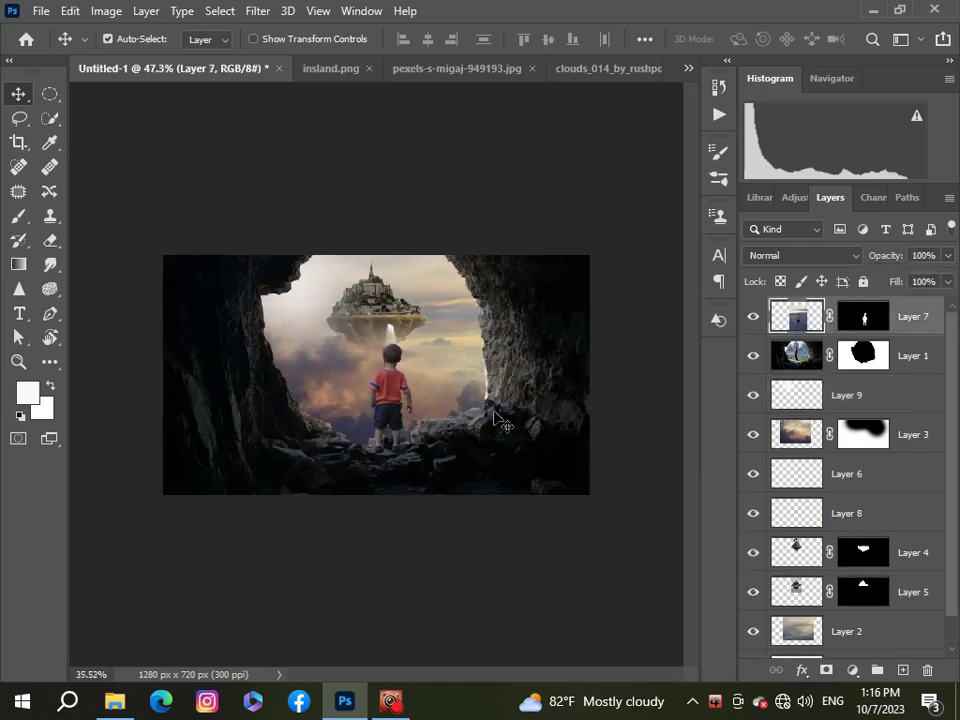
pyautogui.scroll(2, 497, 418)
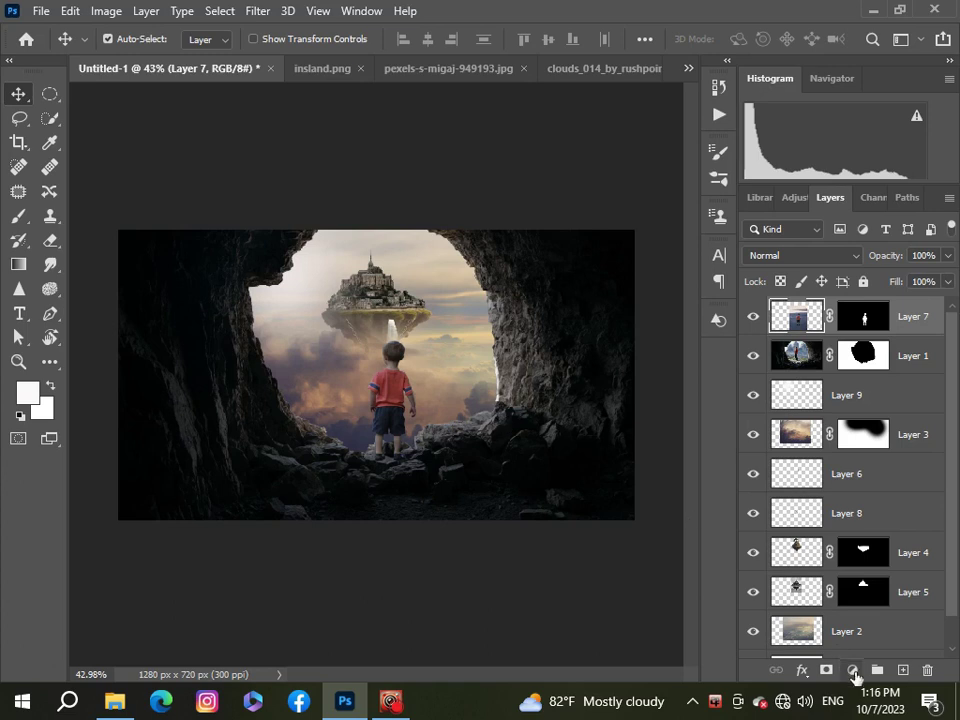
pyautogui.click(852, 669)
pyautogui.click(845, 424)
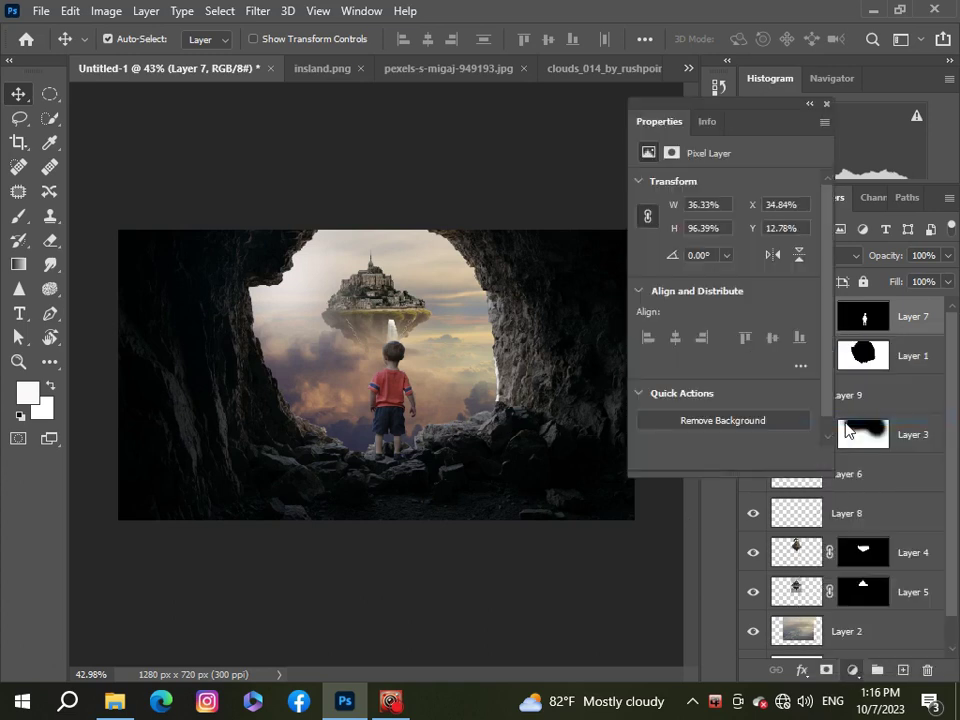
pyautogui.click(693, 458)
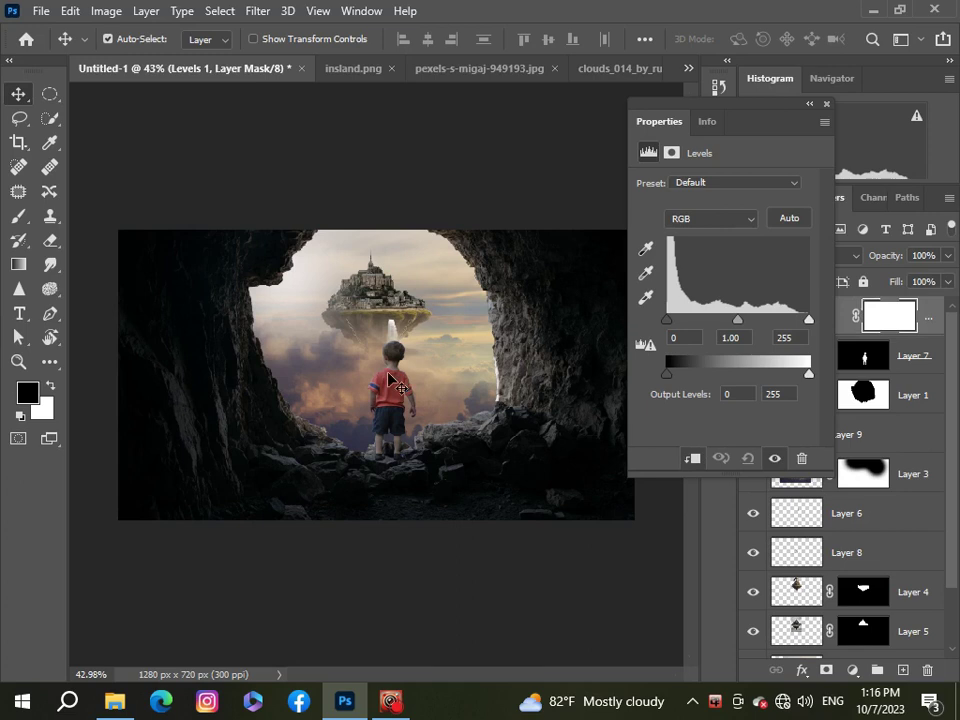
pyautogui.scroll(3, 393, 381)
pyautogui.moveTo(808, 374); pyautogui.dragTo(765, 374)
pyautogui.moveTo(737, 319); pyautogui.dragTo(757, 338)
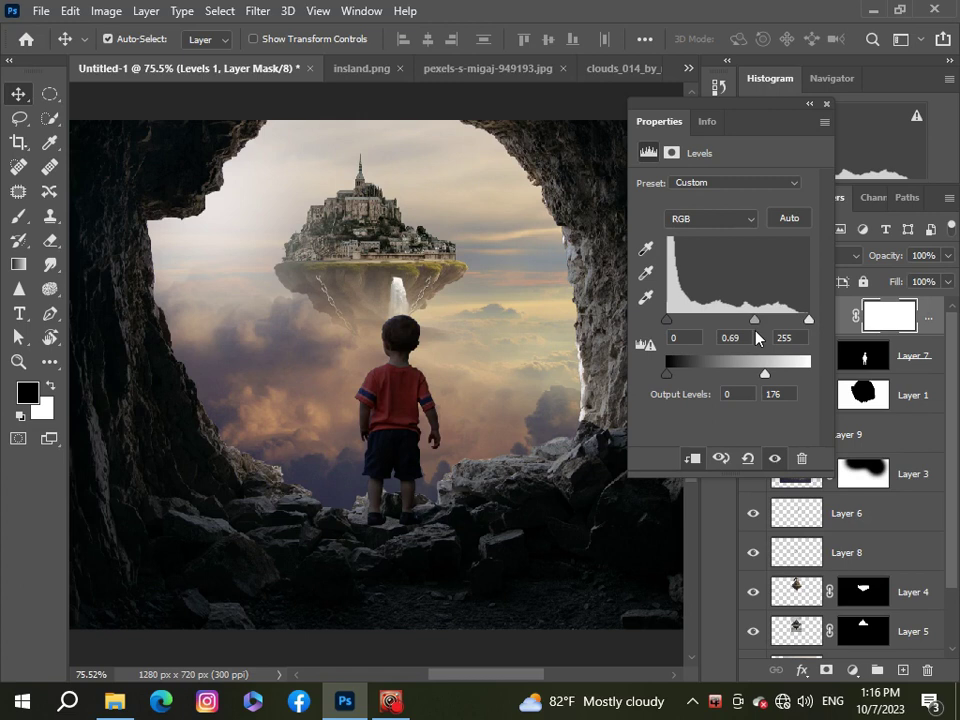
pyautogui.click(826, 104)
pyautogui.scroll(-5, 302, 332)
pyautogui.scroll(2, 302, 332)
# - Switch to the Brush tool and zoom in on the boy
pyautogui.scroll(-2, 302, 332)
pyautogui.press('b')
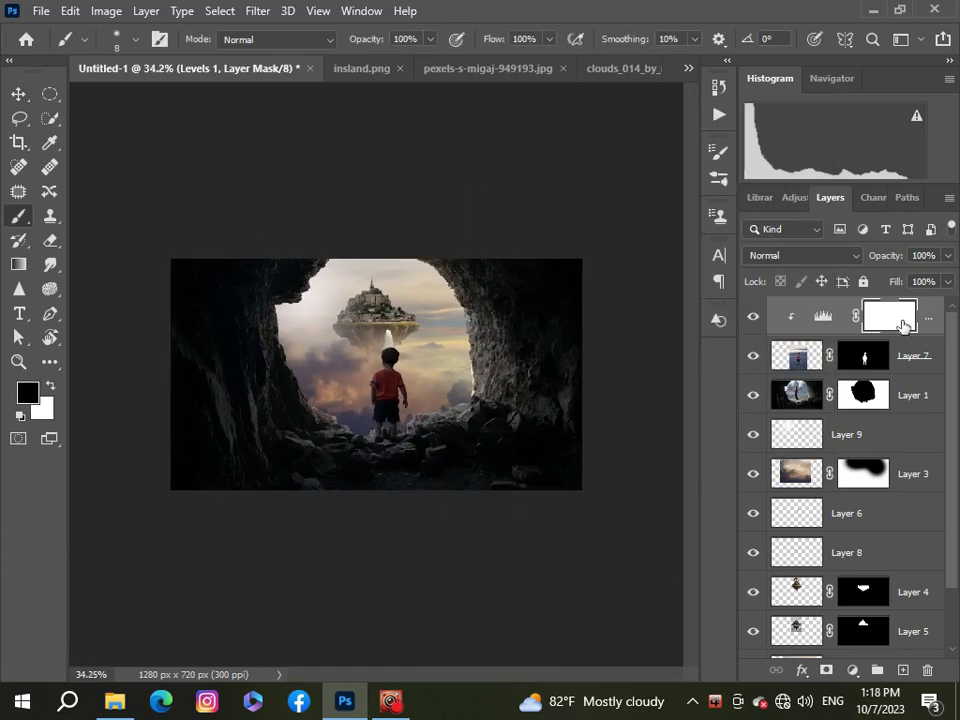
pyautogui.scroll(2, 397, 310)
pyautogui.scroll(3, 395, 320)
pyautogui.scroll(1, 392, 328)
pyautogui.scroll(1, 397, 308)
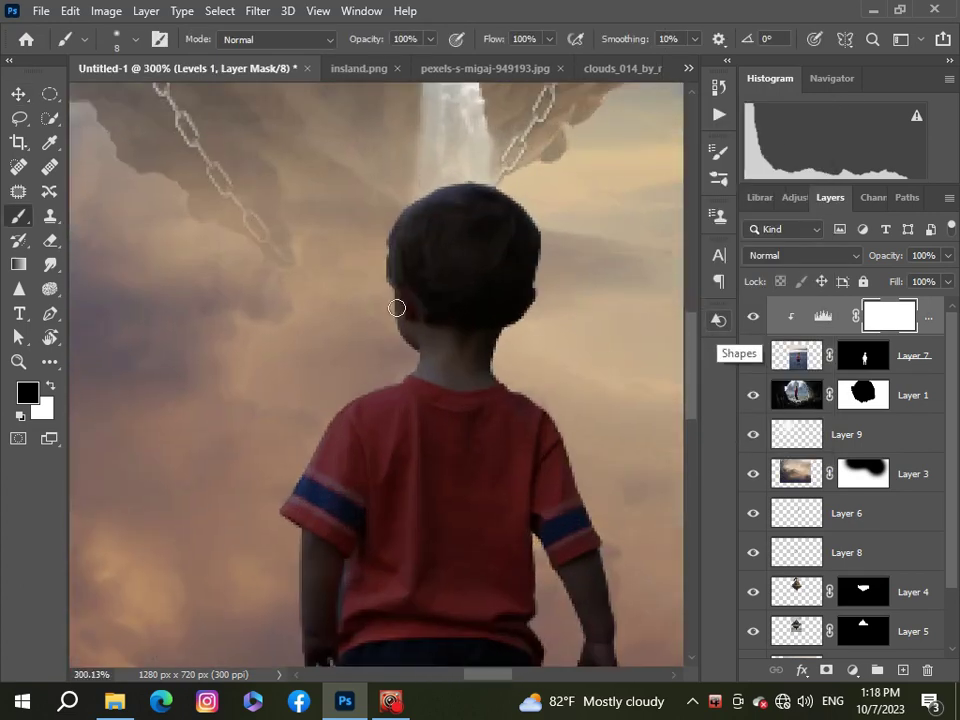
pyautogui.scroll(-2, 370, 305)
pyautogui.scroll(1, 390, 290)
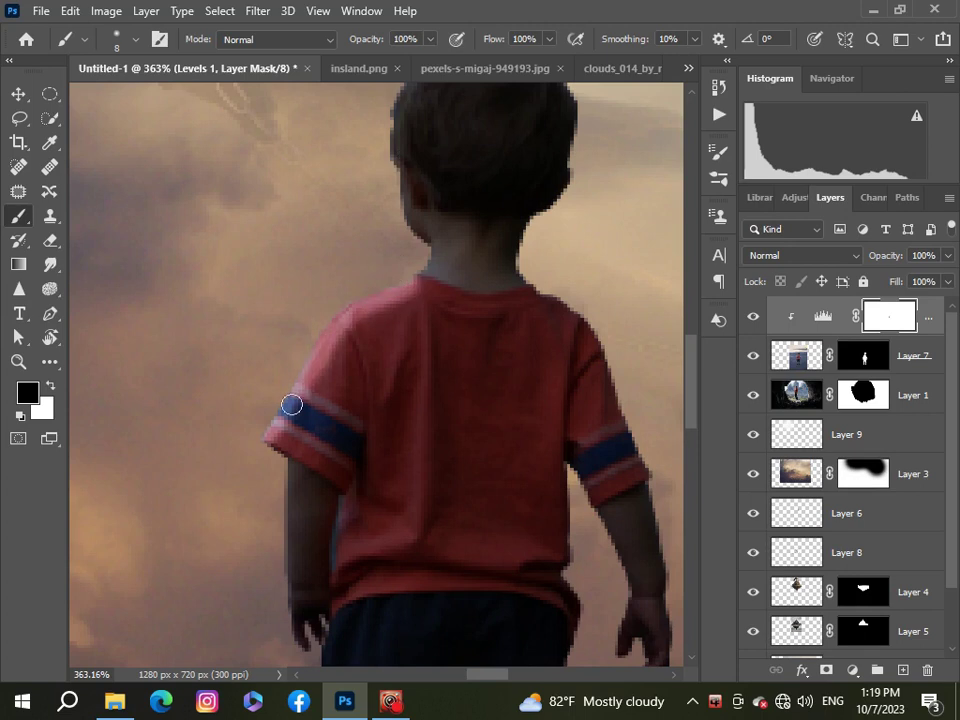
pyautogui.scroll(-1, 428, 355)
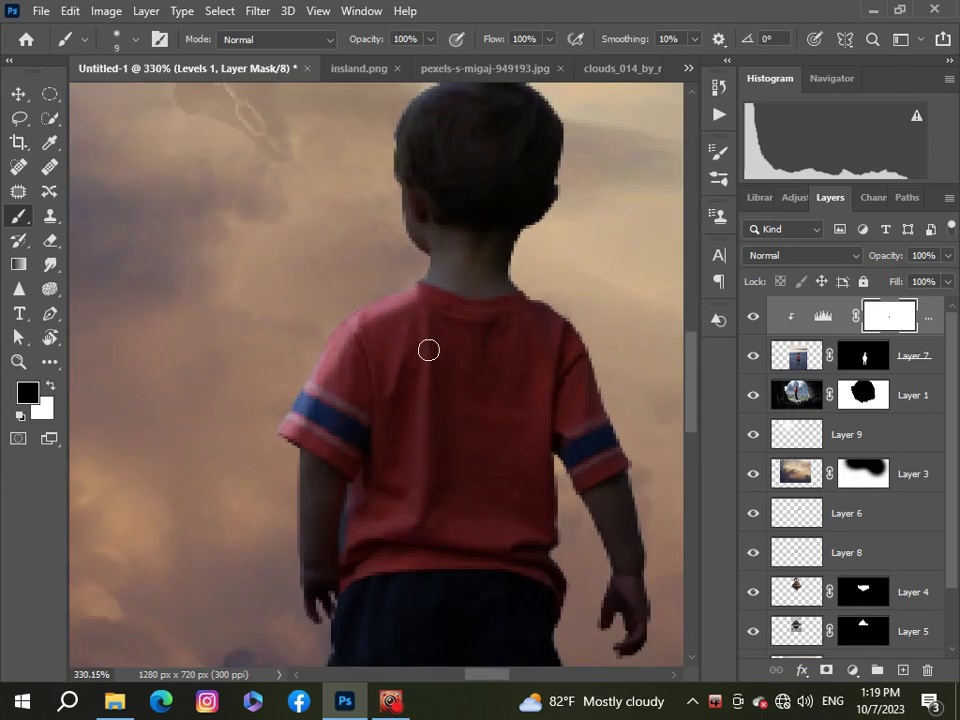
# - Paint black on the Levels 1 mask along the arm's left edge with a size 4 brush
pyautogui.press(']')
pyautogui.press(']')
pyautogui.press(']')
pyautogui.click(430, 39)
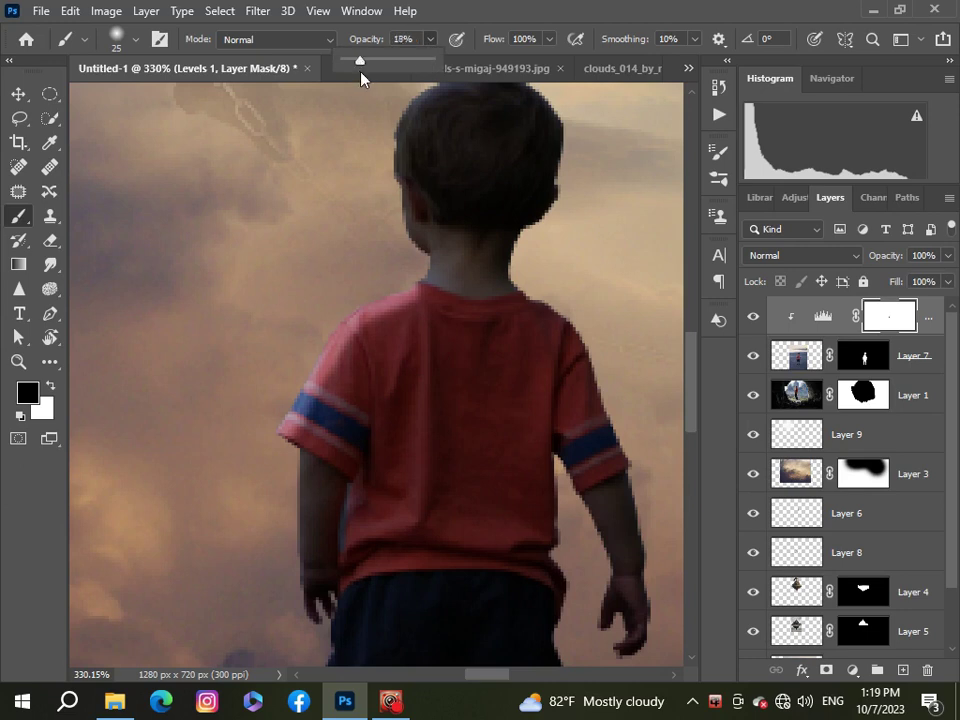
pyautogui.press('1')
pyautogui.press('1')
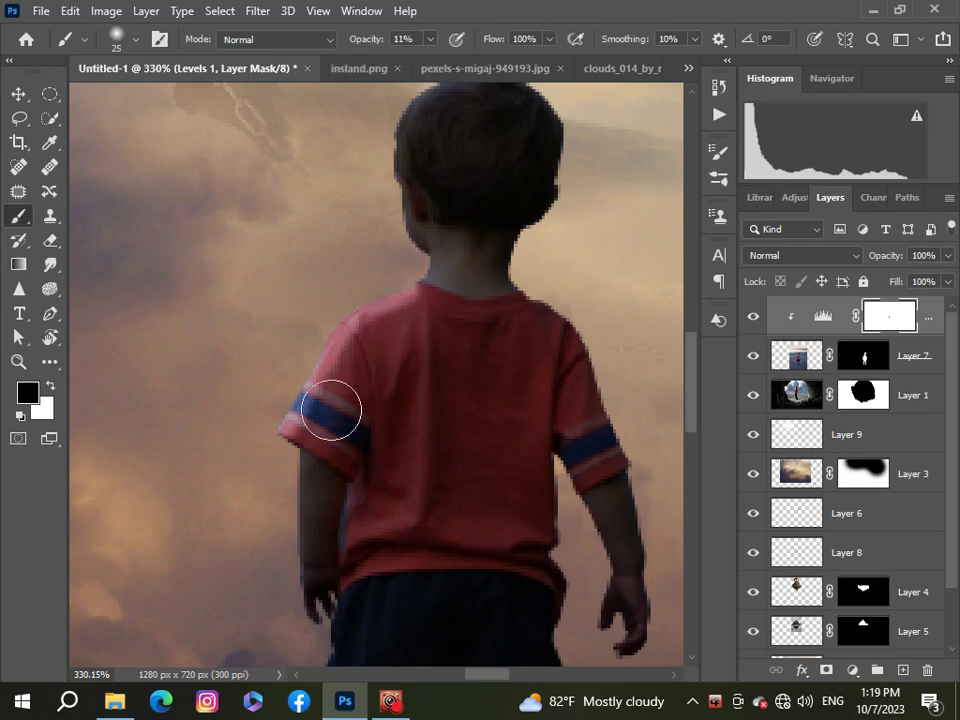
pyautogui.scroll(-3, 680, 400)
pyautogui.keyDown('alt'); pyautogui.scroll(4, 271, 242); pyautogui.keyUp('alt')
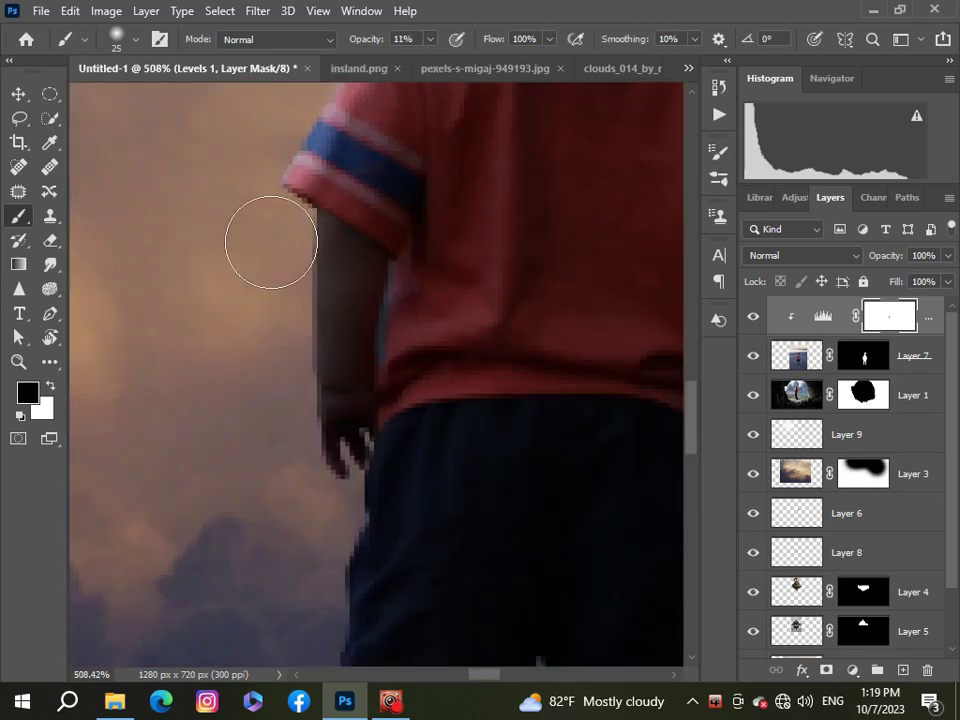
pyautogui.press('[')
pyautogui.press('[')
pyautogui.press('[')
pyautogui.click(430, 39)
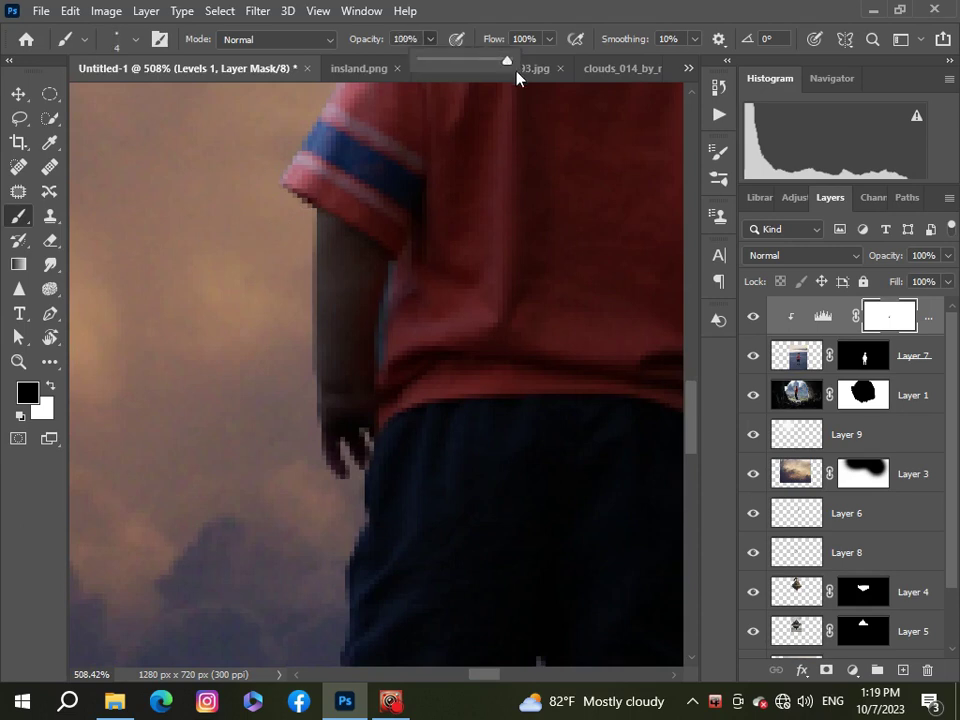
pyautogui.click(301, 199)
pyautogui.moveTo(314, 230); pyautogui.dragTo(317, 385)
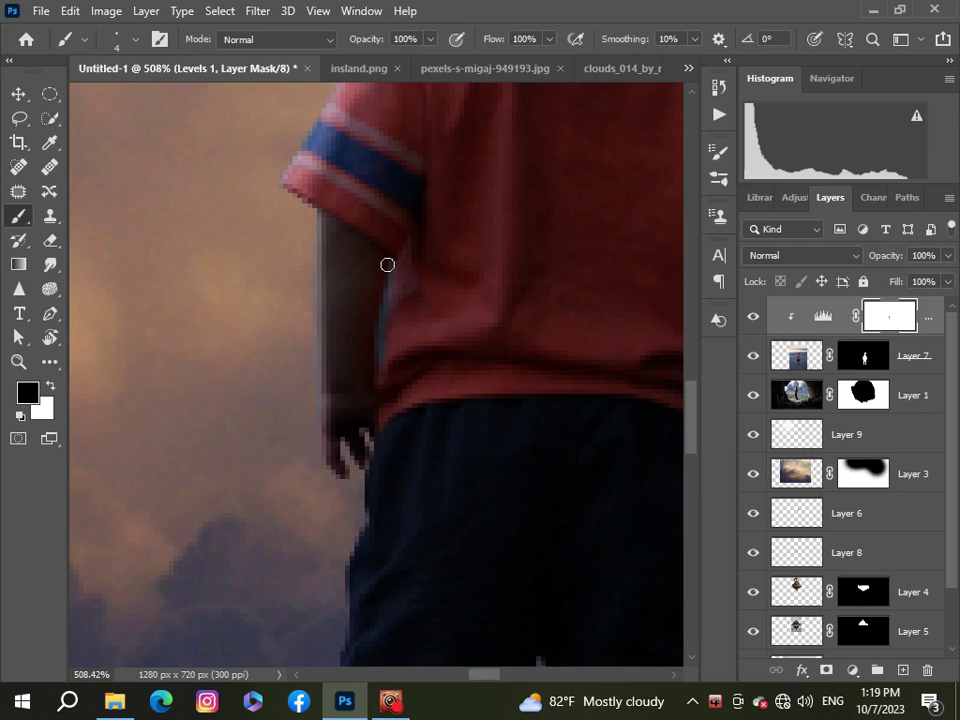
# - Enlarge the brush slightly, lower its opacity to 9%, and bring the boy's head into view
pyautogui.press(']')
pyautogui.press(']')
pyautogui.press(']')
pyautogui.click(430, 39)
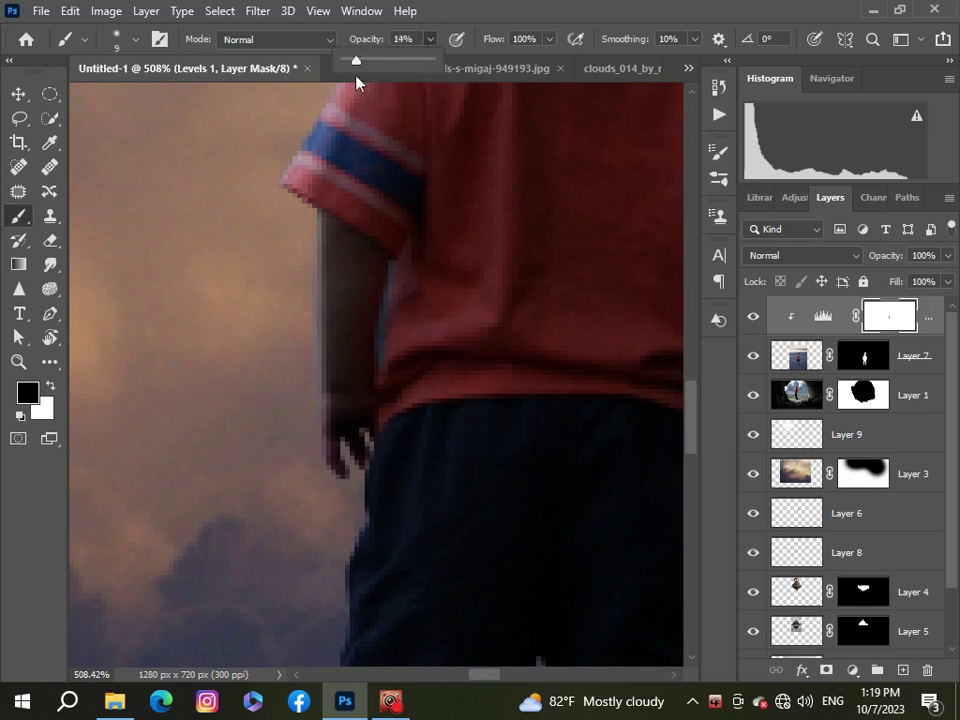
pyautogui.moveTo(356, 76); pyautogui.dragTo(351, 60)
pyautogui.click(332, 220)
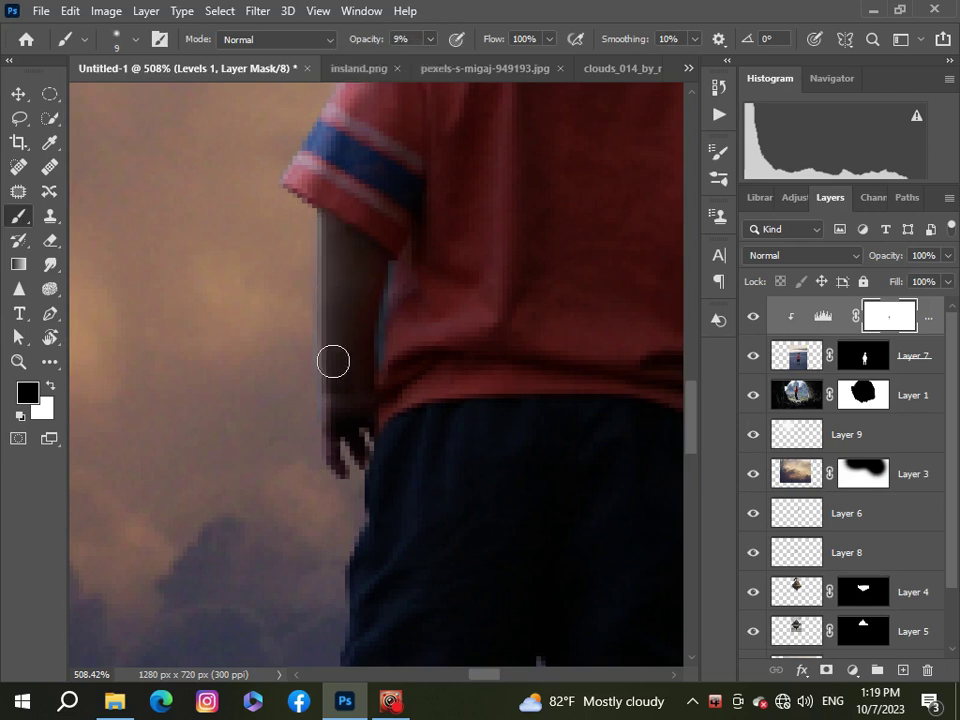
pyautogui.scroll(-5, 330, 395)
pyautogui.scroll(-2, 335, 395)
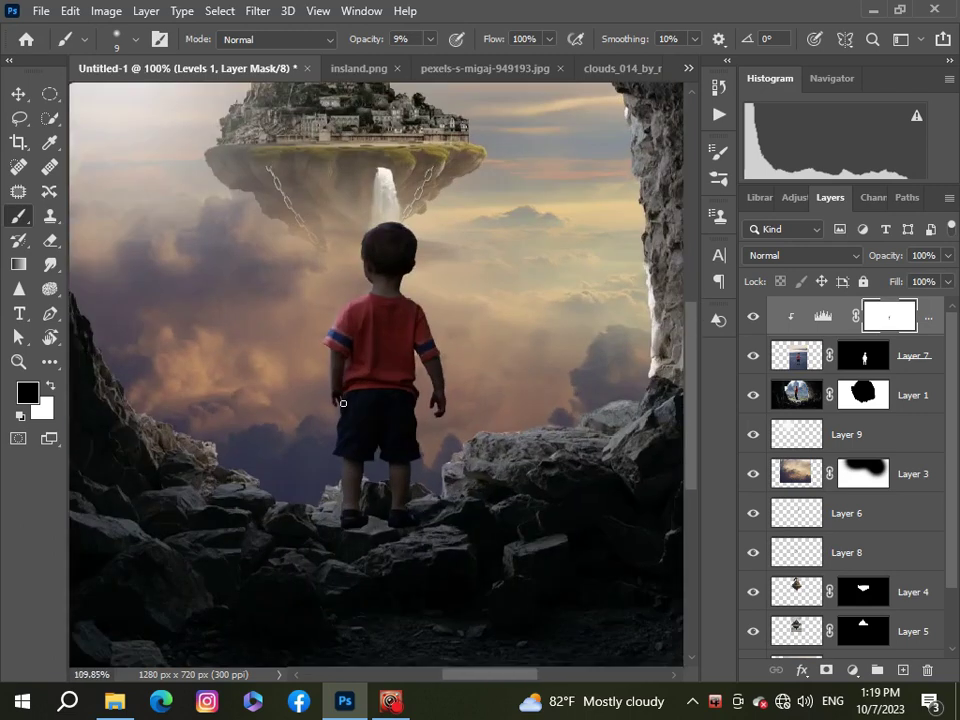
pyautogui.scroll(4, 343, 403)
pyautogui.moveTo(690, 410); pyautogui.dragTo(686, 353)
pyautogui.scroll(2, 375, 373)
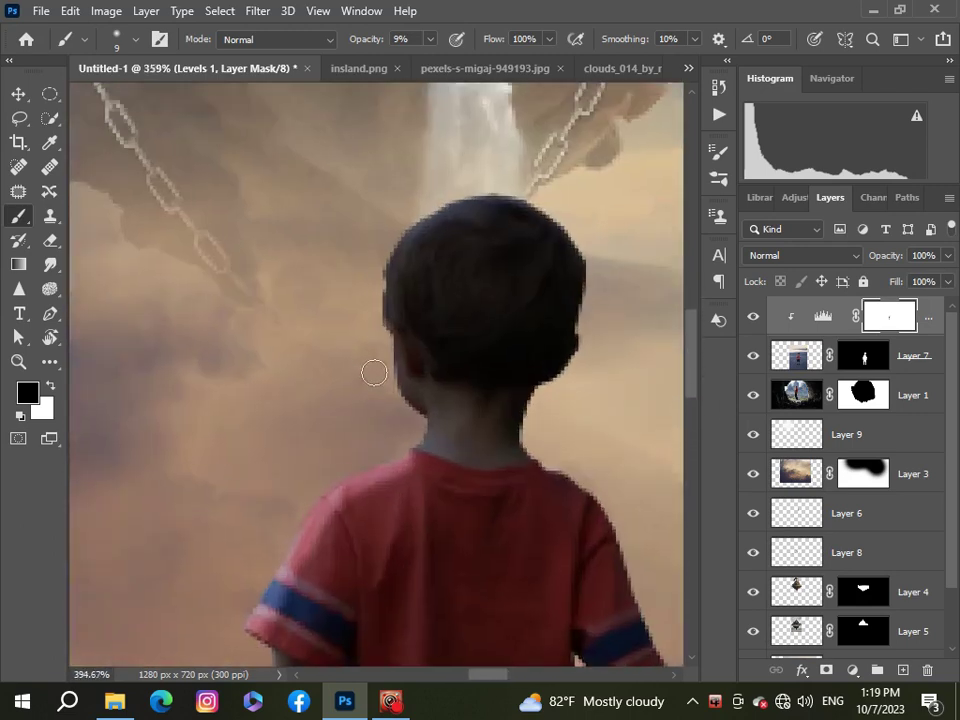
pyautogui.scroll(3, 398, 373)
# - Drop the brush opacity to 5% for the head edges and fit the whole composition in the window
pyautogui.click(430, 39)
pyautogui.moveTo(409, 62); pyautogui.dragTo(519, 81)
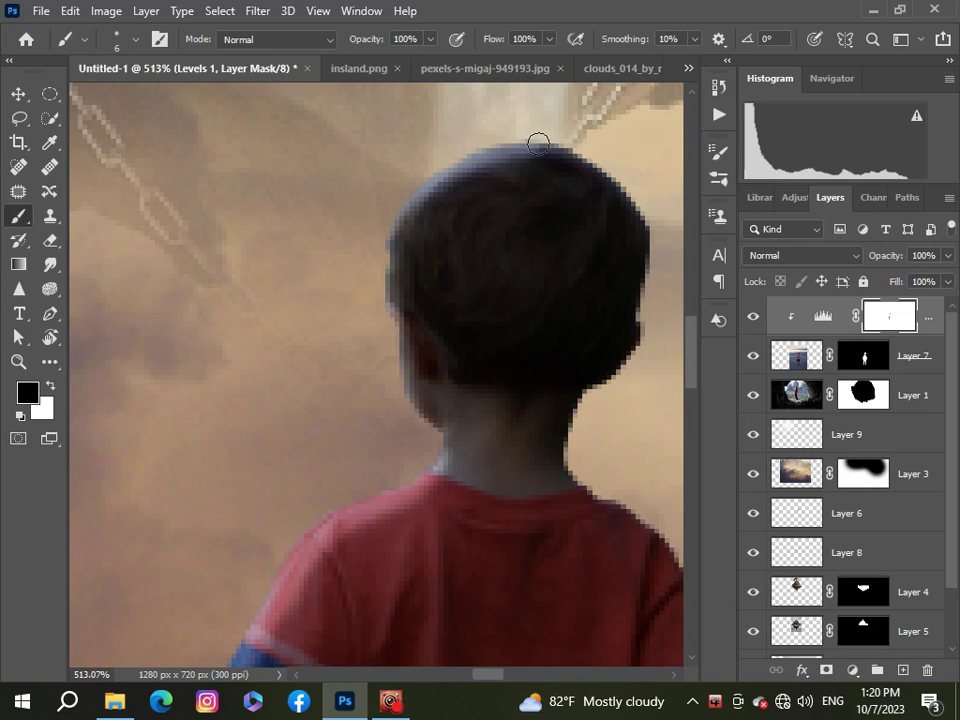
pyautogui.scroll(-5, 519, 242)
pyautogui.scroll(-1, 430, 249)
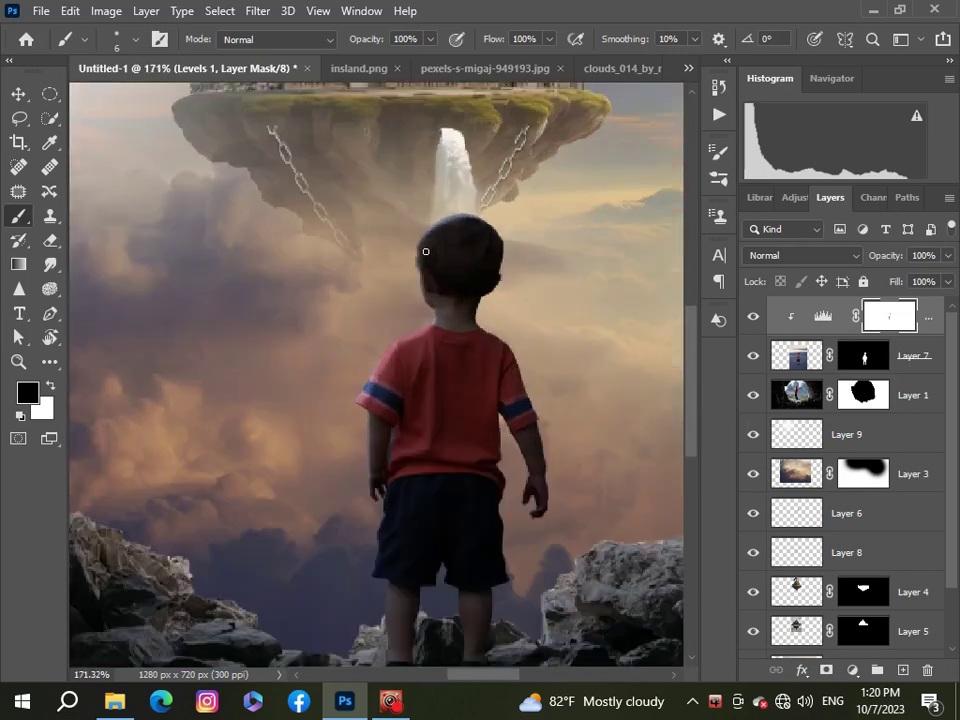
pyautogui.click(430, 40)
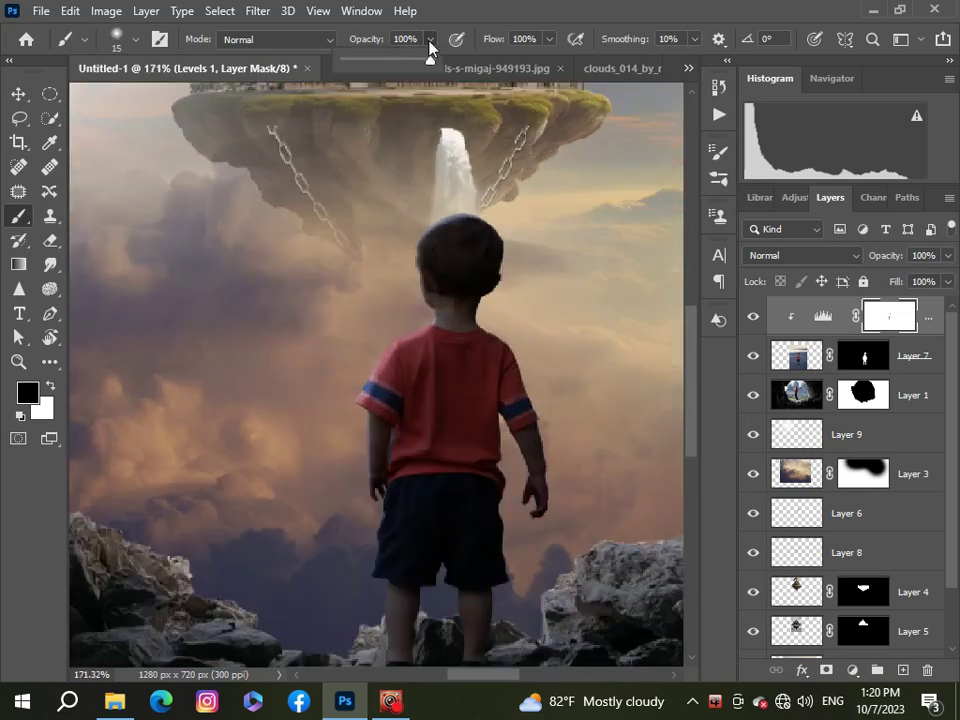
pyautogui.moveTo(378, 62); pyautogui.dragTo(349, 62)
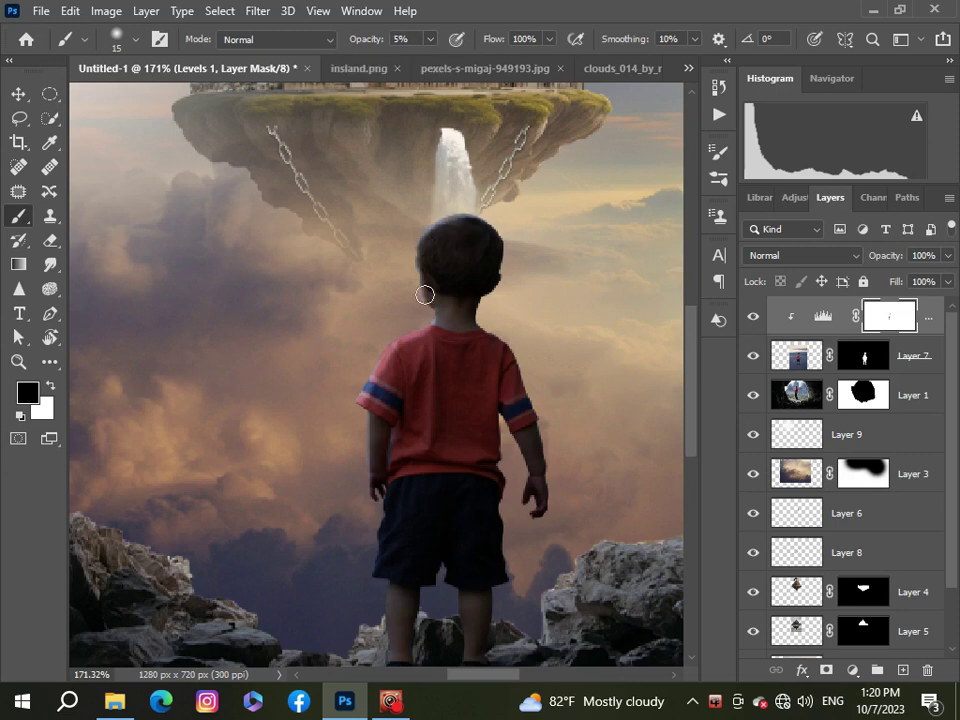
pyautogui.hotkey('ctrl', '0')
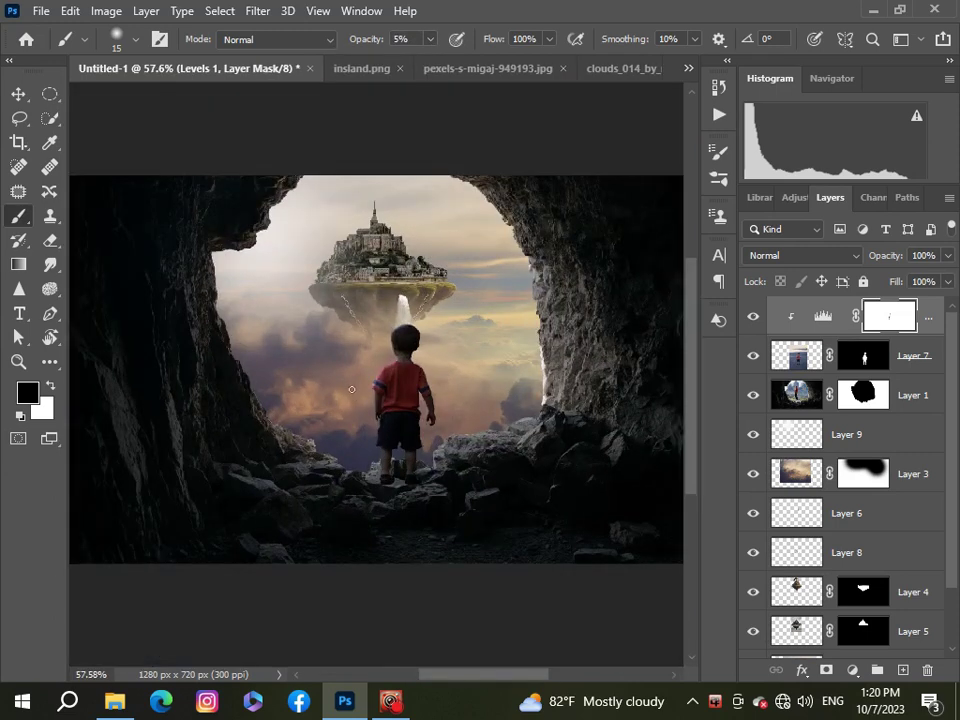
# - Paint black with a size 8 brush along the left edges of the shorts and leg
pyautogui.keyDown('alt'); pyautogui.scroll(2, 351, 389); pyautogui.keyUp('alt')
pyautogui.keyDown('alt'); pyautogui.scroll(3, 377, 416); pyautogui.keyUp('alt')
pyautogui.scroll(-3, 522, 415)
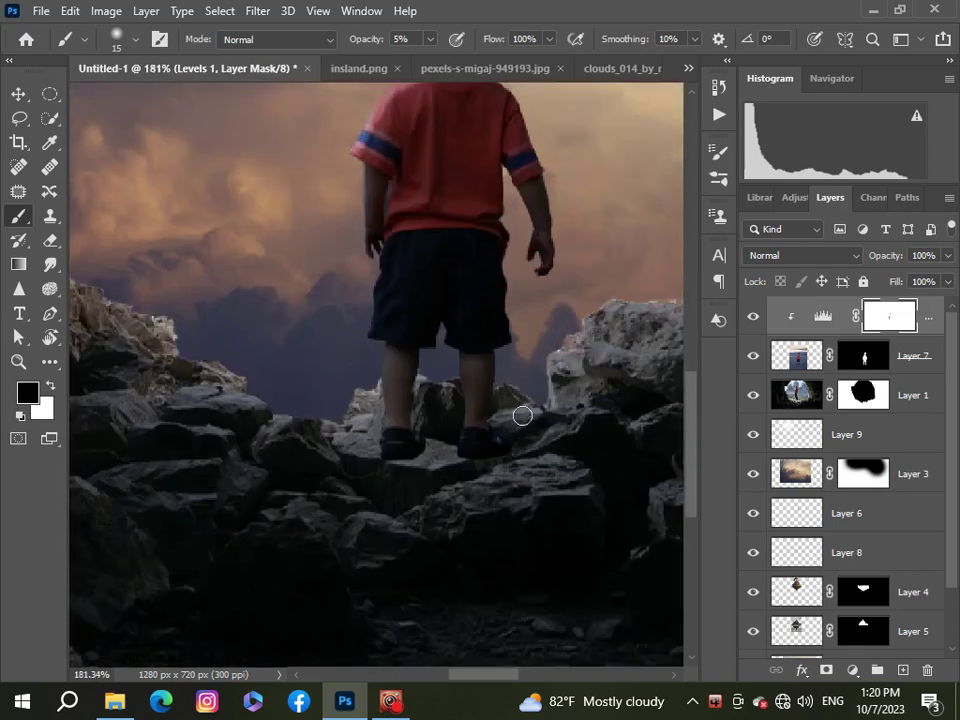
pyautogui.keyDown('alt'); pyautogui.scroll(2, 388, 302); pyautogui.keyUp('alt')
pyautogui.keyDown('alt'); pyautogui.scroll(1, 377, 289); pyautogui.keyUp('alt')
pyautogui.press('[')
pyautogui.press('[')
pyautogui.press('[')
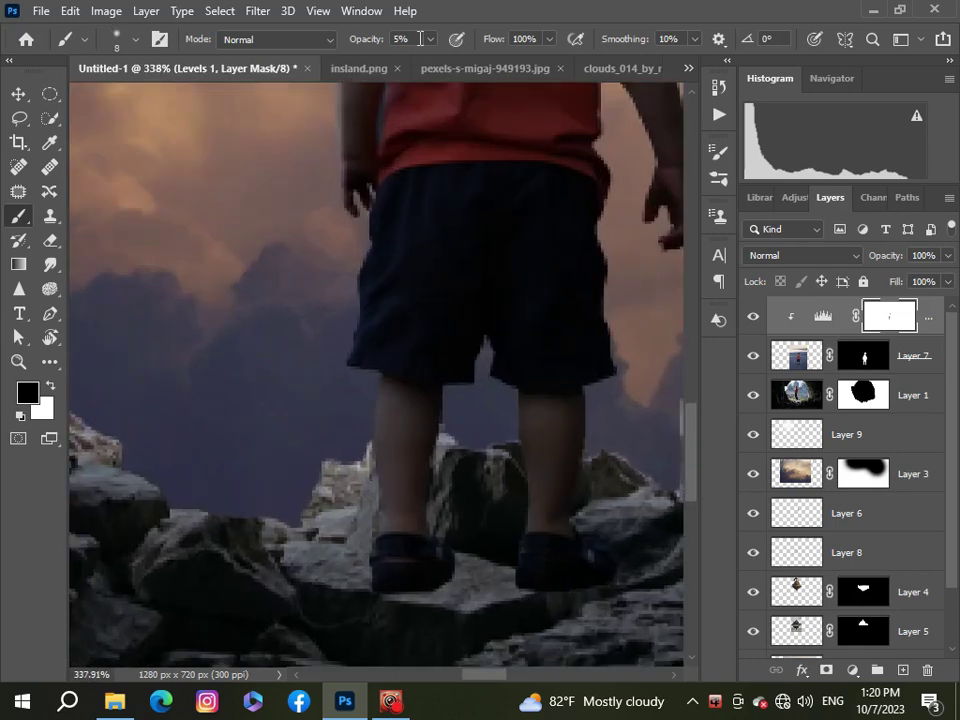
pyautogui.click(430, 39)
pyautogui.click(369, 199)
pyautogui.moveTo(362, 274)
pyautogui.mouseDown()
pyautogui.moveTo(355, 362)
pyautogui.moveTo(390, 381)
pyautogui.mouseUp()
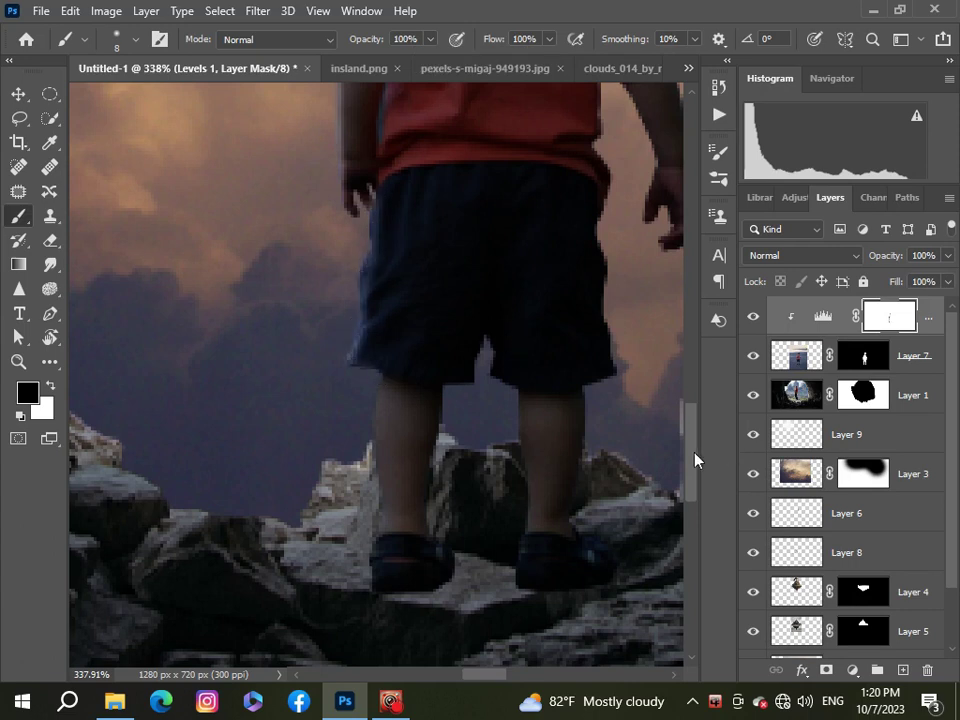
pyautogui.moveTo(692, 460); pyautogui.dragTo(692, 490)
pyautogui.moveTo(376, 211)
pyautogui.mouseDown()
pyautogui.moveTo(373, 360)
pyautogui.moveTo(375, 263)
pyautogui.mouseUp()
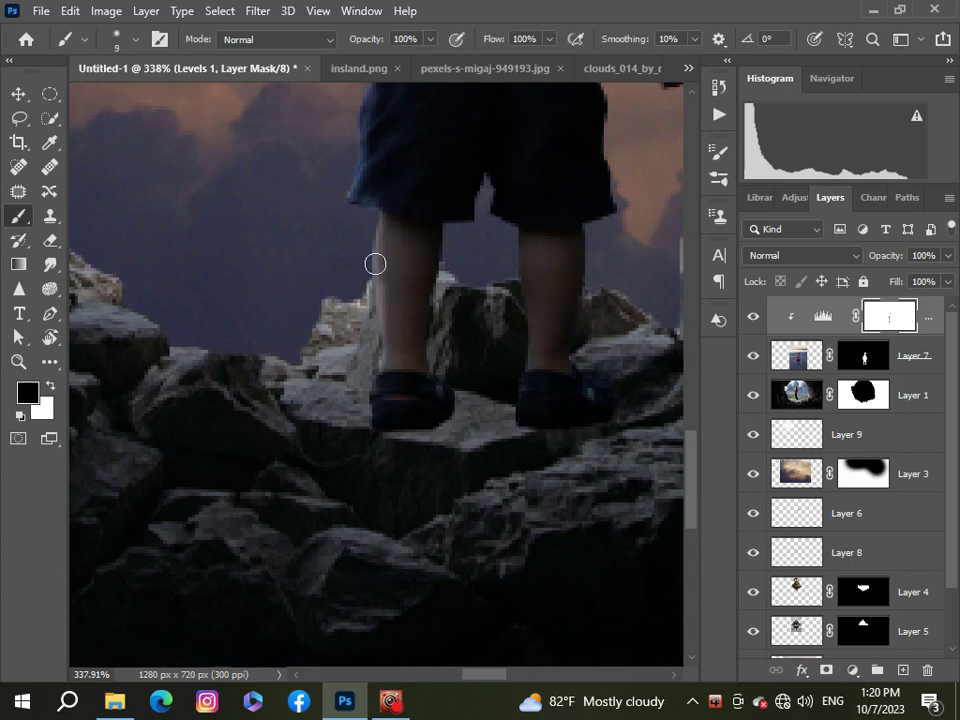
# - Set the brush opacity back to 5% and check the legs at different zoom levels
pyautogui.click(430, 39)
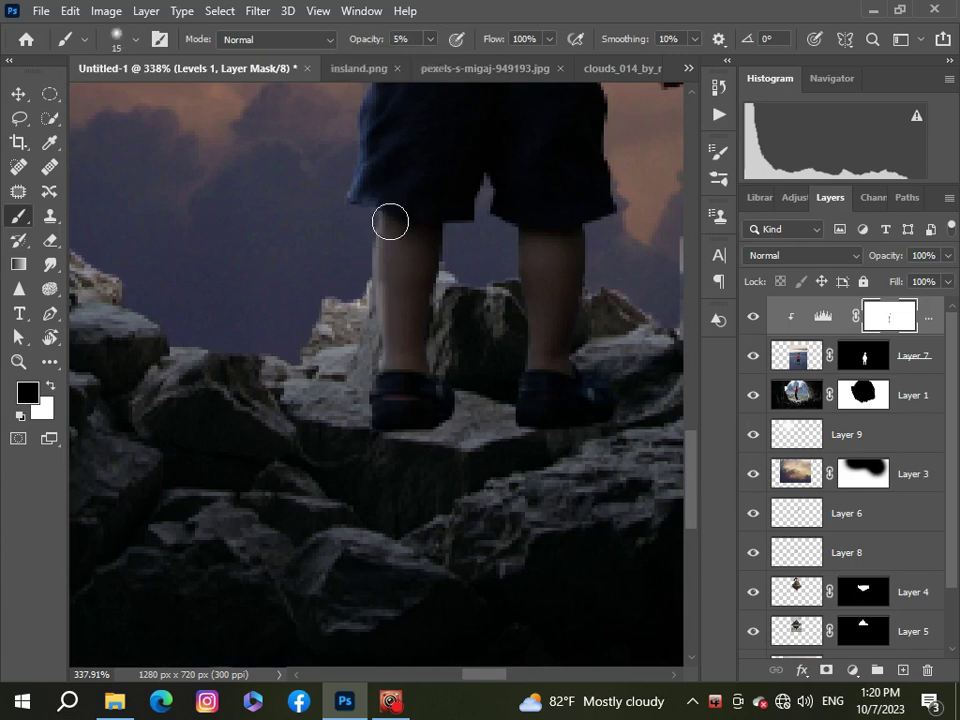
pyautogui.scroll(3, 686, 438)
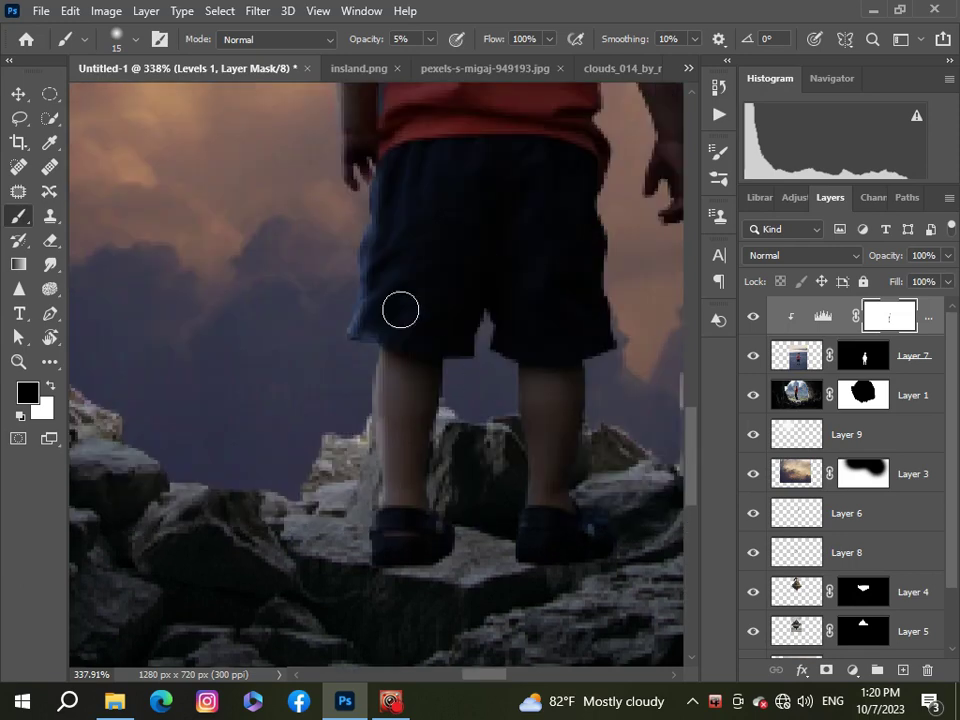
pyautogui.scroll(-1, 414, 226)
pyautogui.scroll(-10, 424, 224)
pyautogui.scroll(-1, 424, 224)
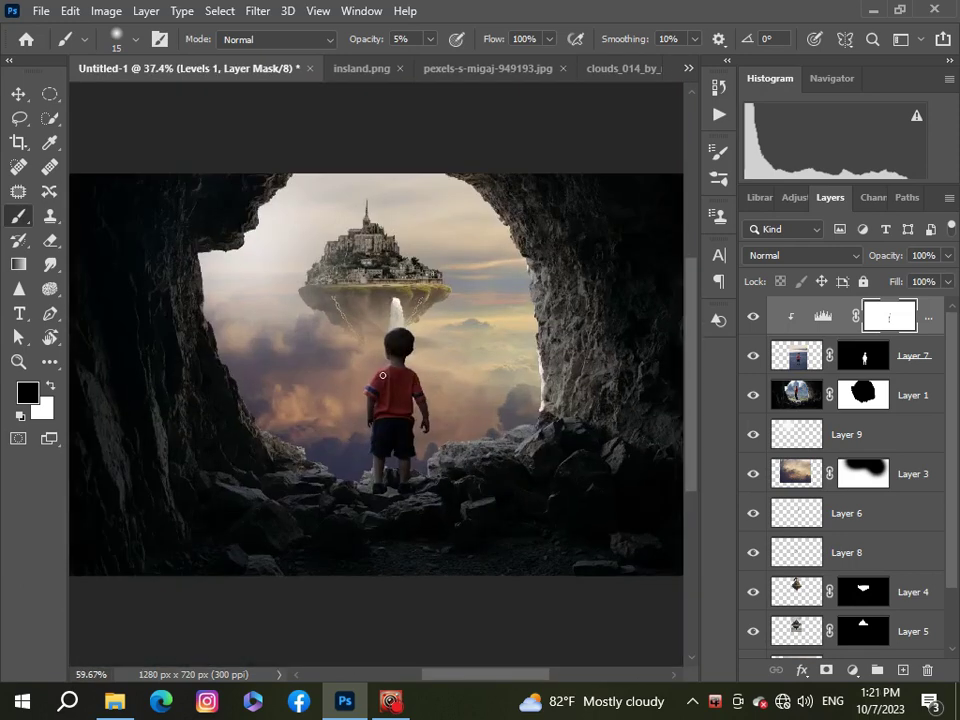
pyautogui.scroll(-3, 424, 224)
pyautogui.scroll(1, 400, 300)
pyautogui.scroll(4, 382, 375)
pyautogui.scroll(1, 382, 375)
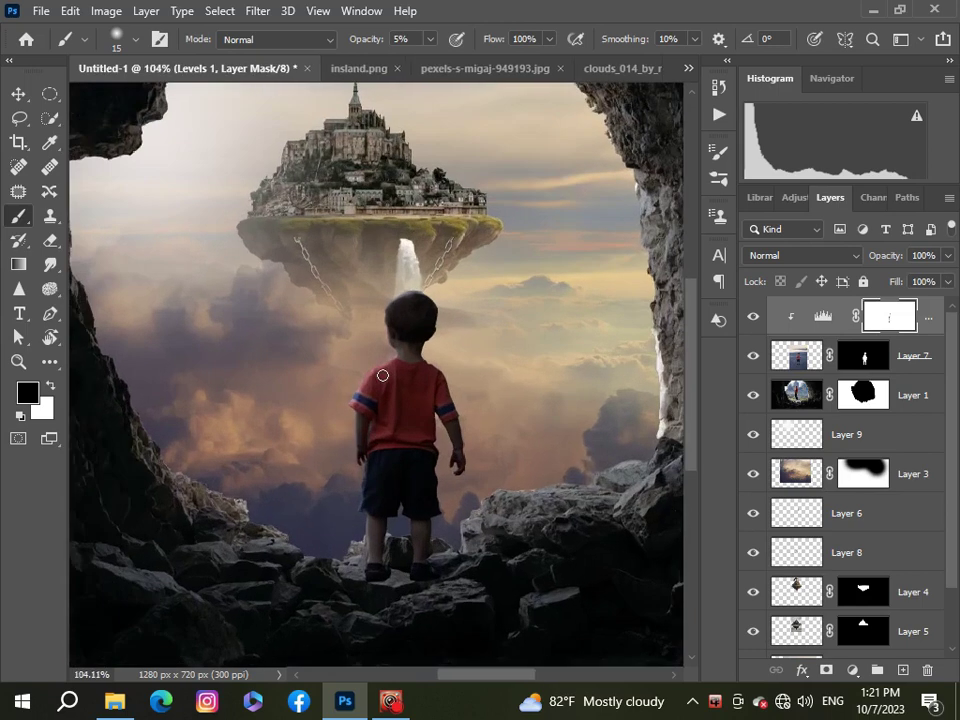
pyautogui.scroll(-4, 382, 375)
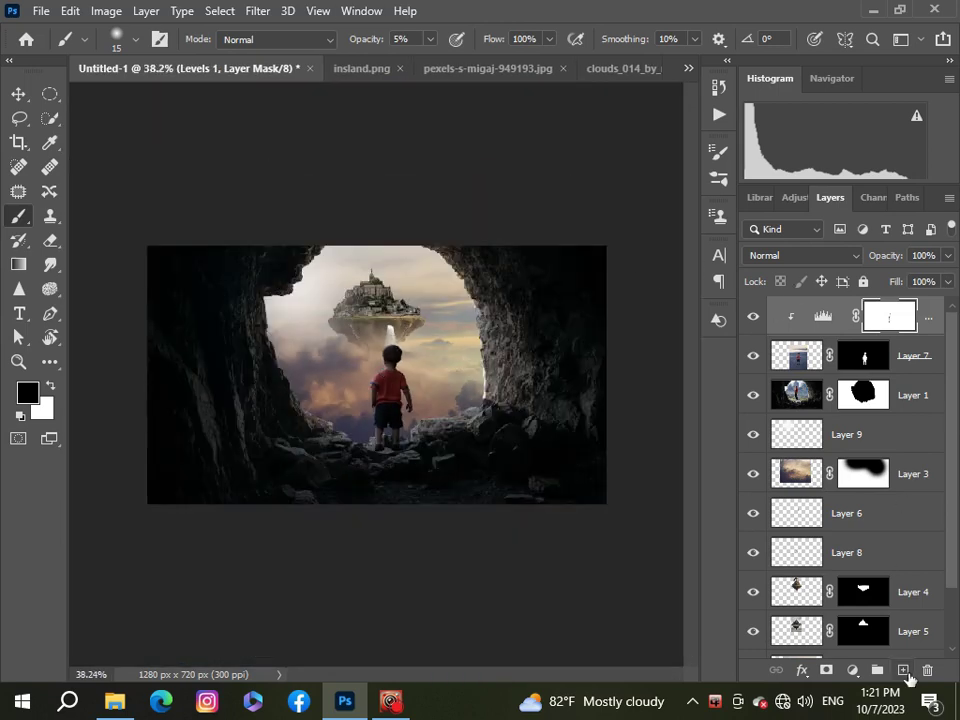
# - Add a new empty layer on top and set the foreground colour to black
pyautogui.click(903, 670)
pyautogui.press('x')
pyautogui.click(27, 393)
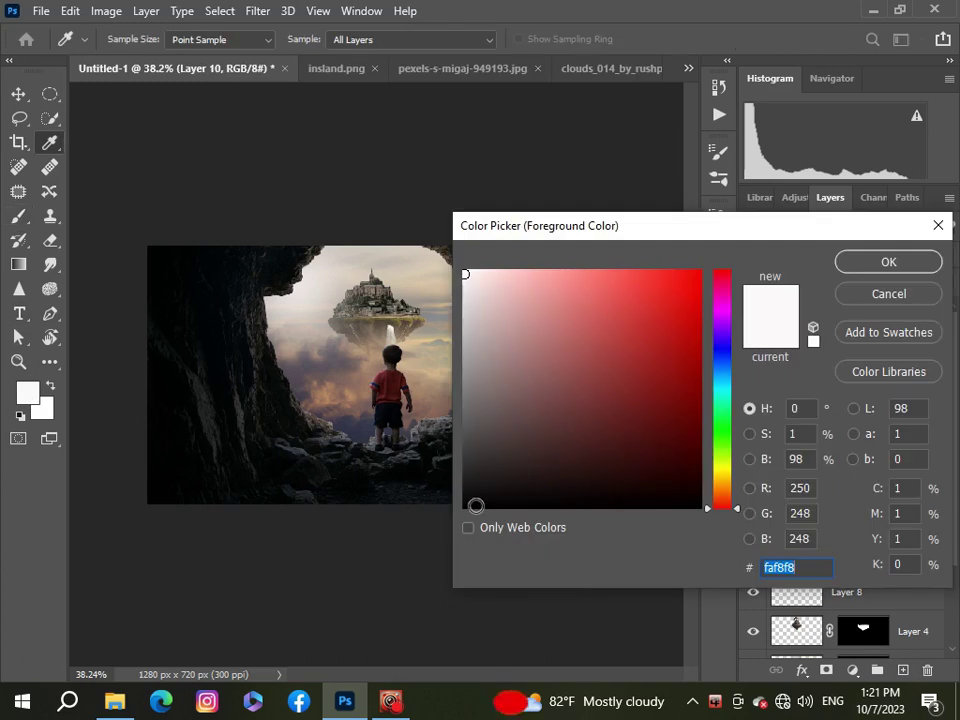
pyautogui.click(467, 504)
pyautogui.press('Return')
pyautogui.press('b')
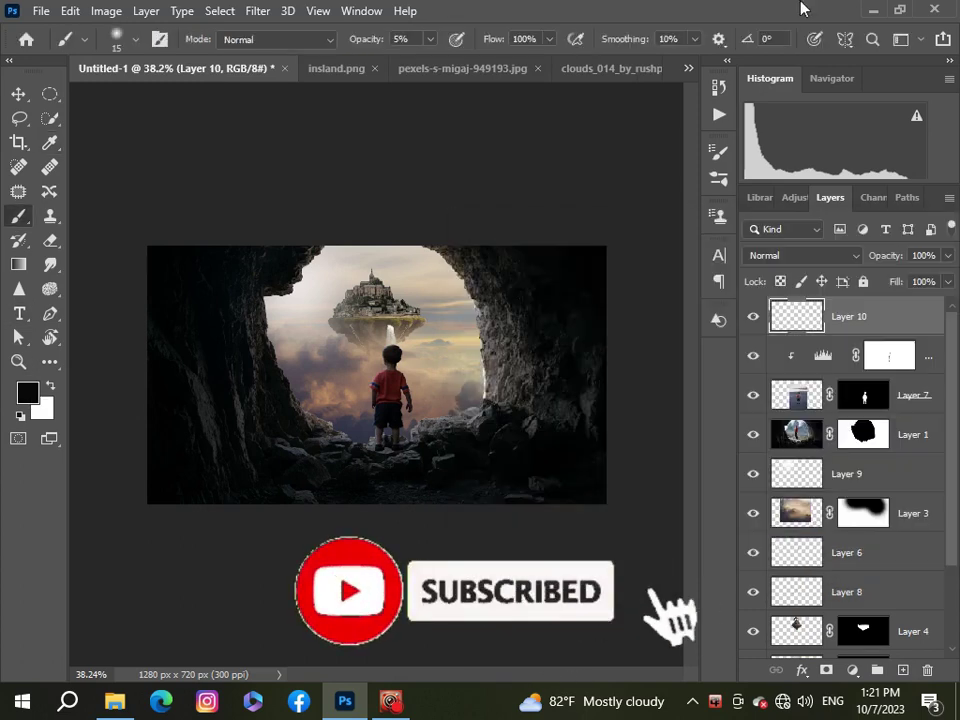
# - Set the brush to 100% opacity and paint a shadow beneath the boy's feet
pyautogui.scroll(3, 424, 440)
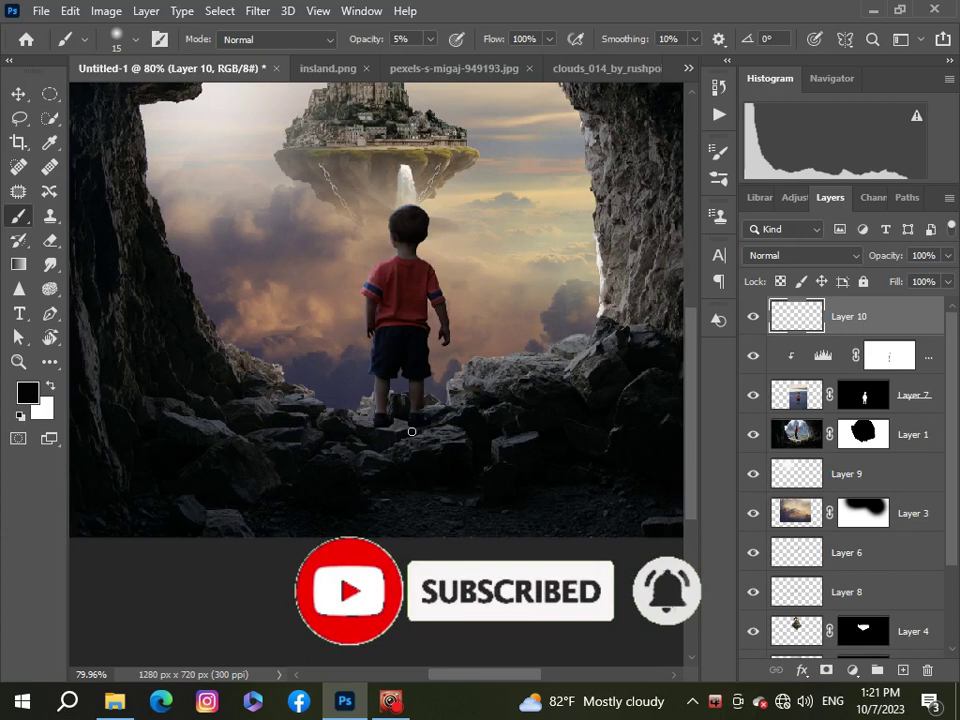
pyautogui.click(430, 39)
pyautogui.moveTo(426, 60); pyautogui.dragTo(511, 60)
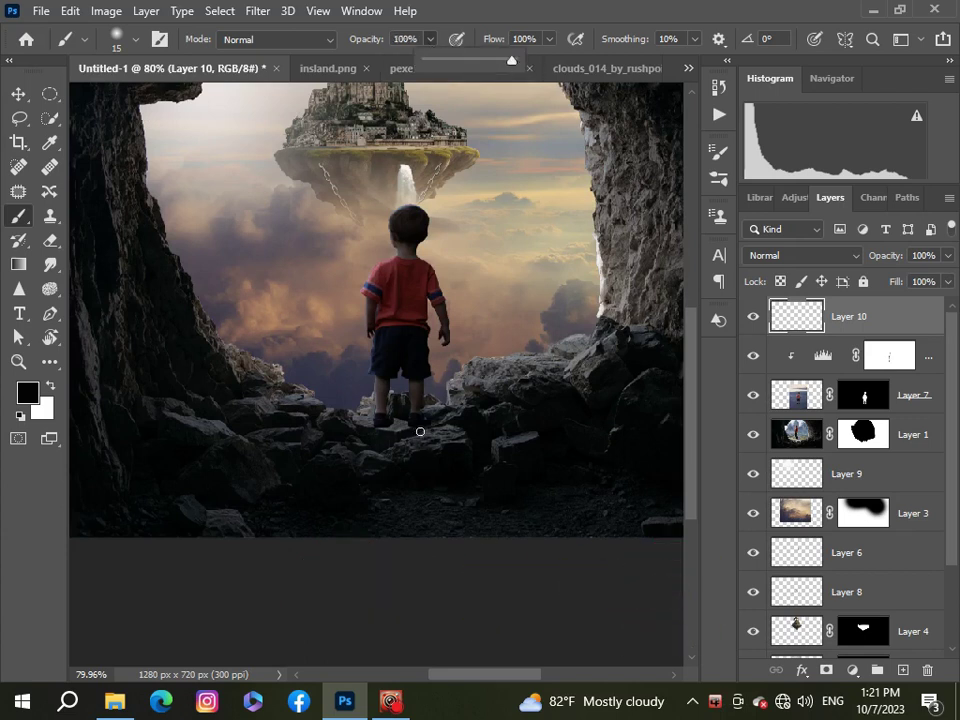
pyautogui.click(420, 431)
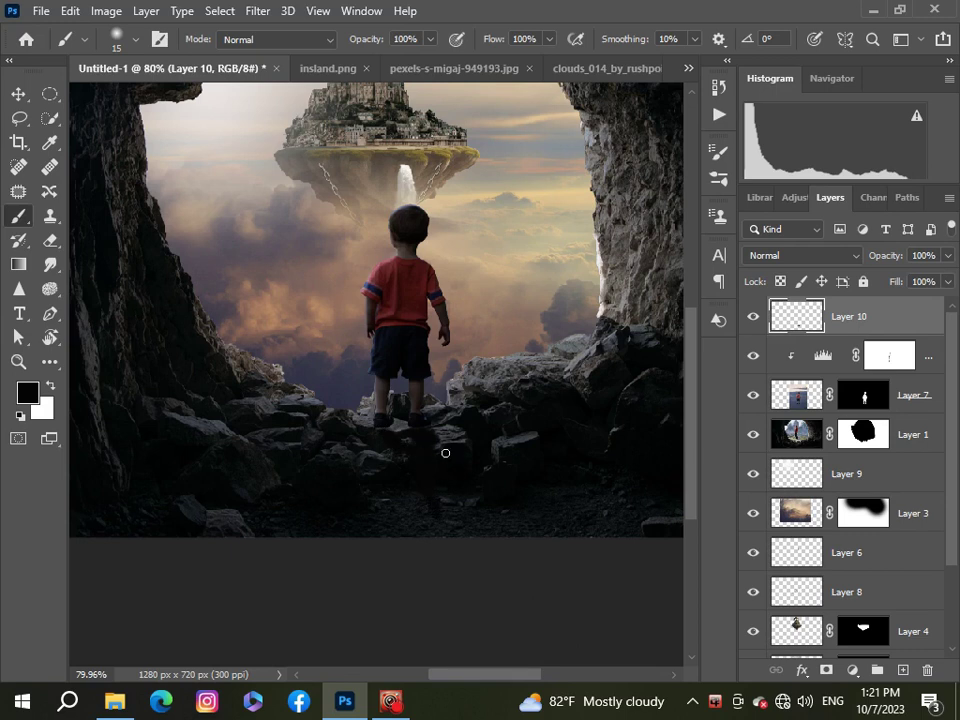
pyautogui.keyDown('alt'); pyautogui.scroll(-3, 431, 521); pyautogui.keyUp('alt')
pyautogui.keyDown('alt'); pyautogui.scroll(2, 356, 460); pyautogui.keyUp('alt')
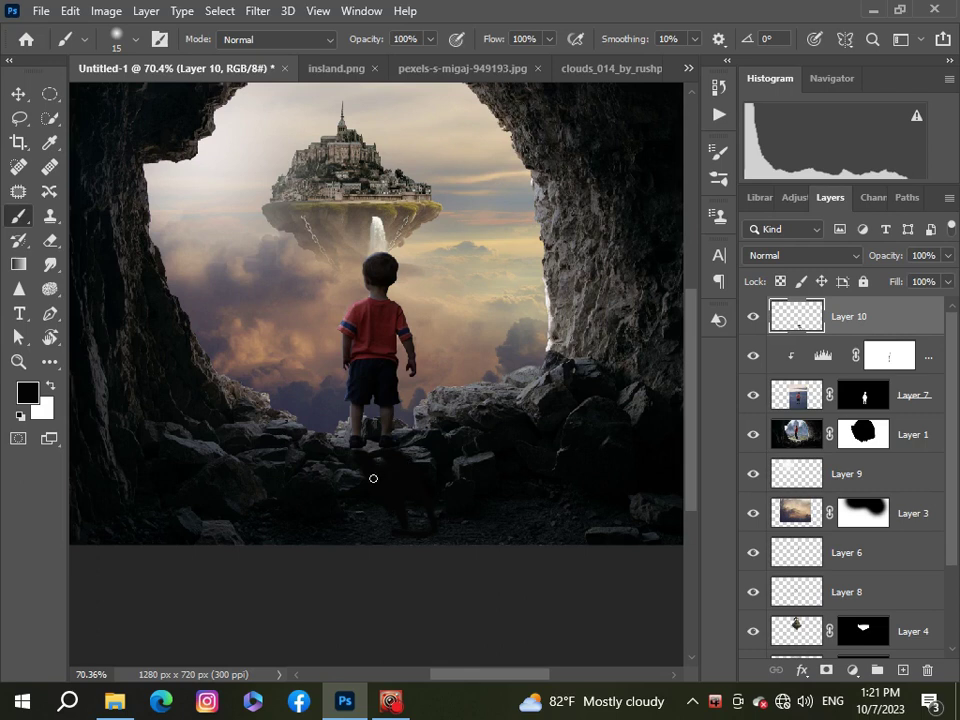
# - Undo the last stroke, restore the shadow layer, and start transforming the shadow
pyautogui.hotkey('ctrl', 'z')
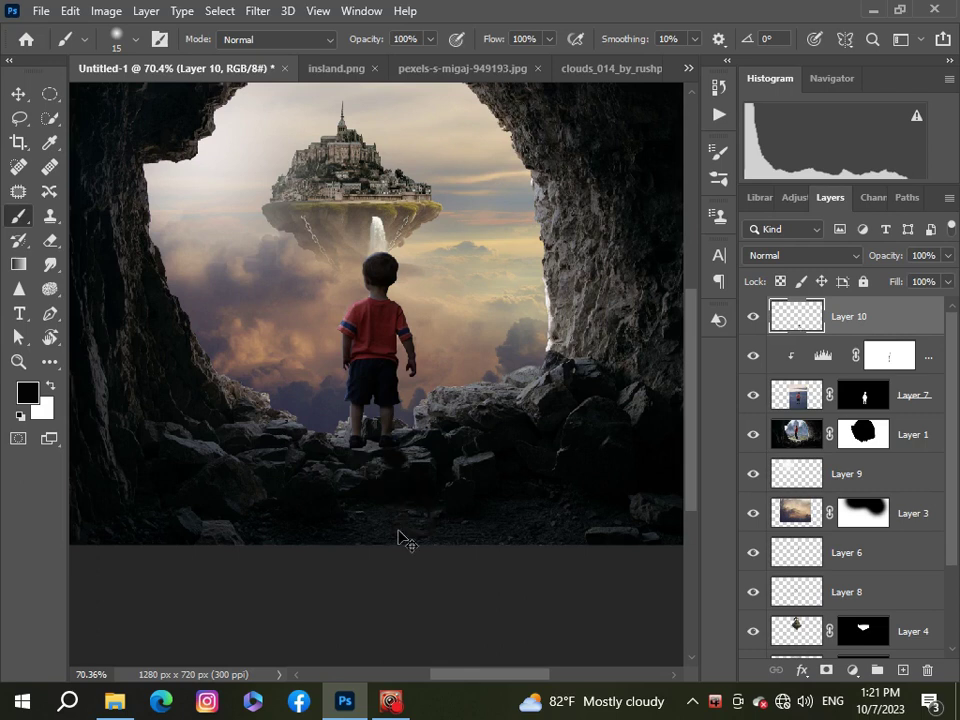
pyautogui.hotkey('ctrl', 'z')
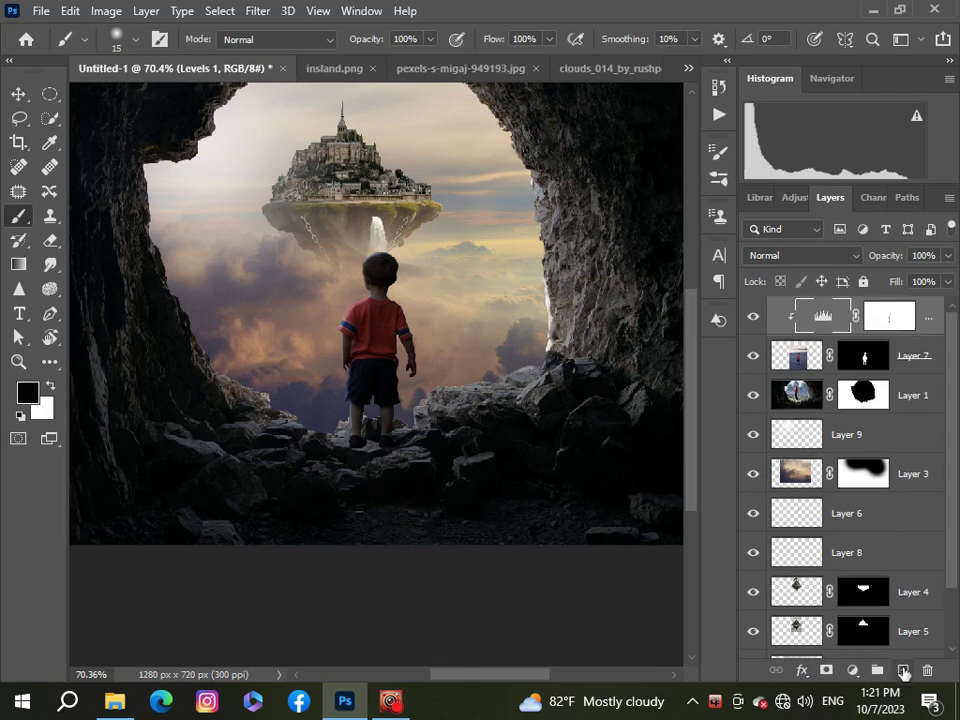
pyautogui.hotkey('ctrl', 'shift', 'z')
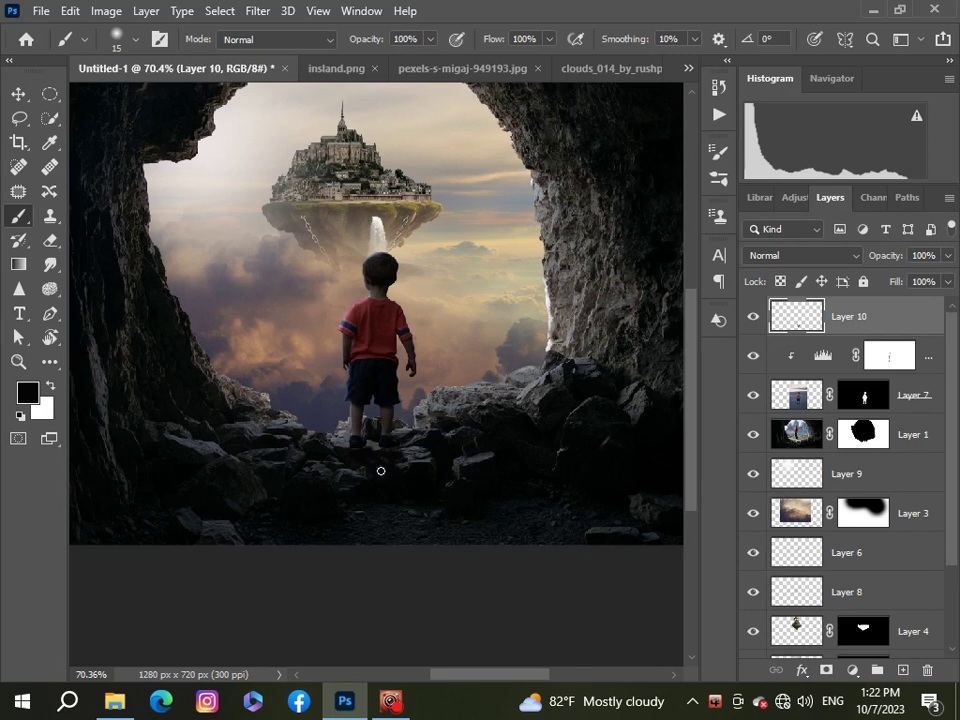
pyautogui.scroll(-2, 371, 458)
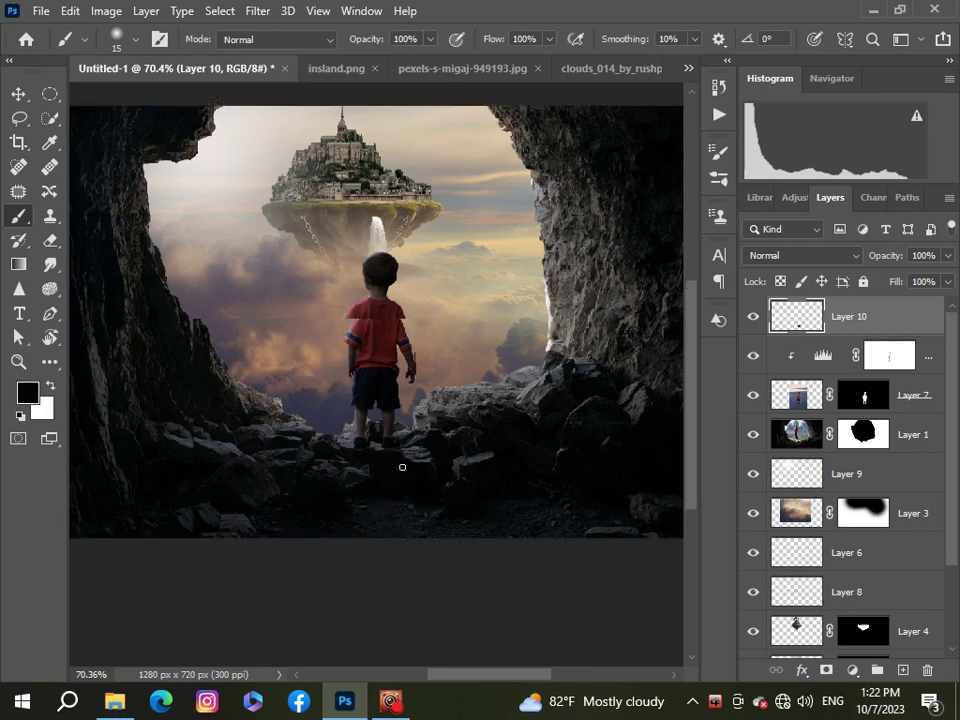
pyautogui.scroll(-2, 398, 482)
pyautogui.hotkey('ctrl', 't')
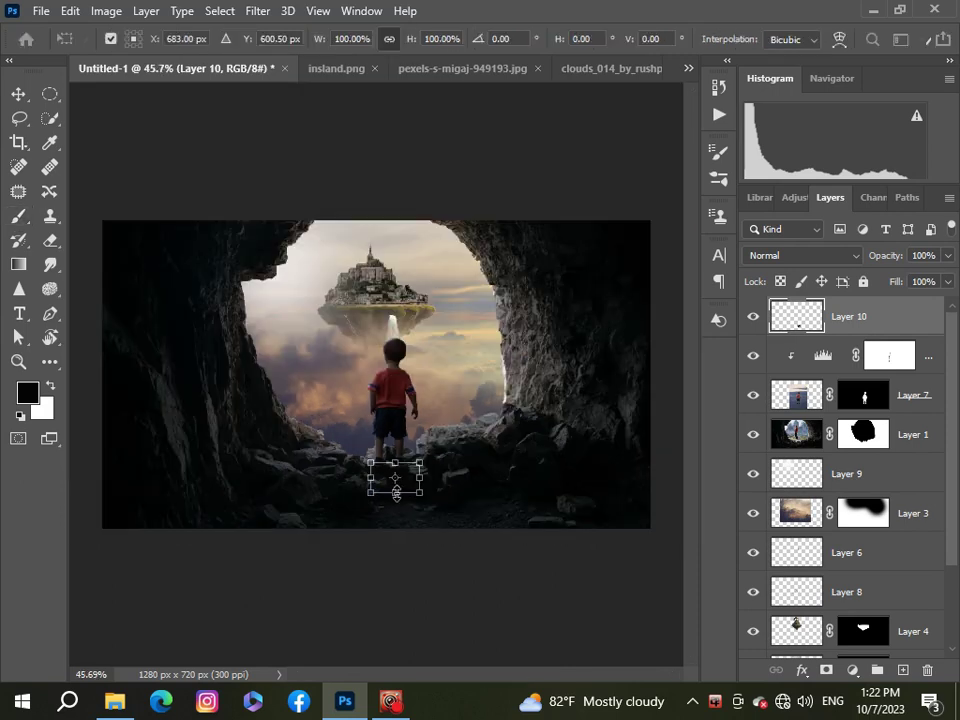
# - Stretch the shadow down to the image's bottom edge and commit the transform
pyautogui.moveTo(396, 493)
pyautogui.mouseDown()
pyautogui.moveTo(399, 538)
pyautogui.moveTo(423, 501)
pyautogui.mouseUp()
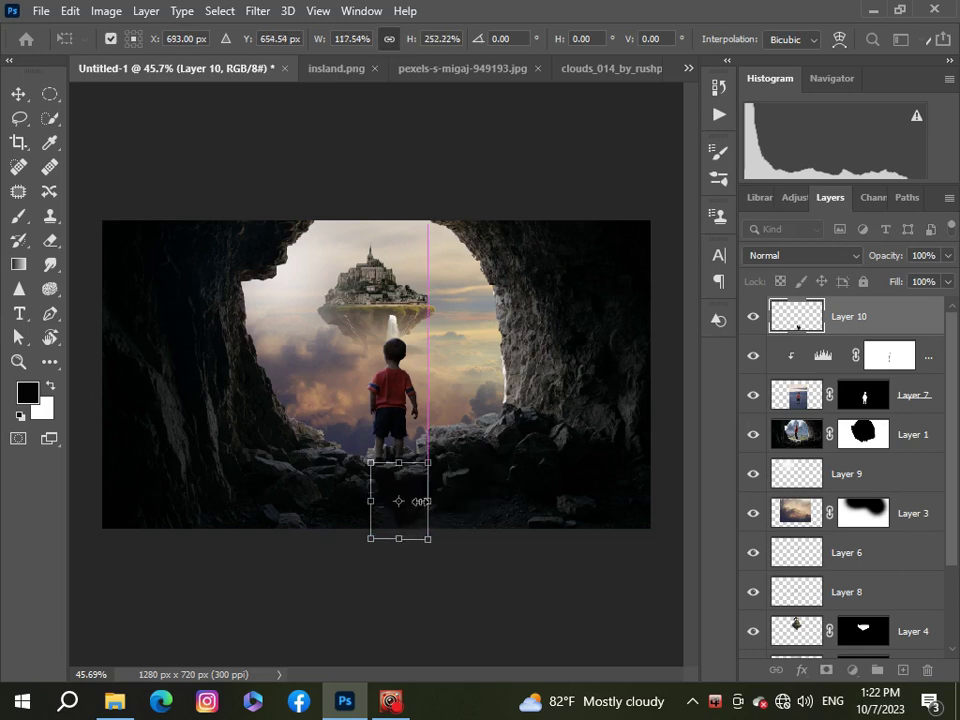
pyautogui.press('Return')
pyautogui.press('b')
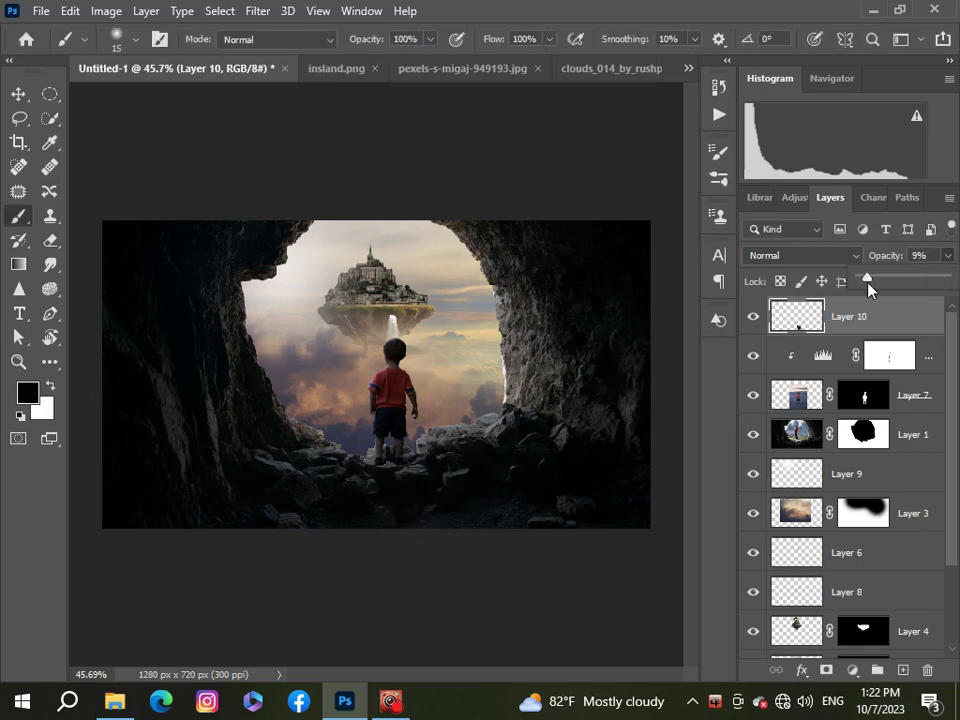
# - Raise Layer 10's opacity from 59% to 74%
pyautogui.moveTo(868, 289); pyautogui.dragTo(881, 285)
pyautogui.scroll(-3, 407, 435)
pyautogui.scroll(5, 332, 469)
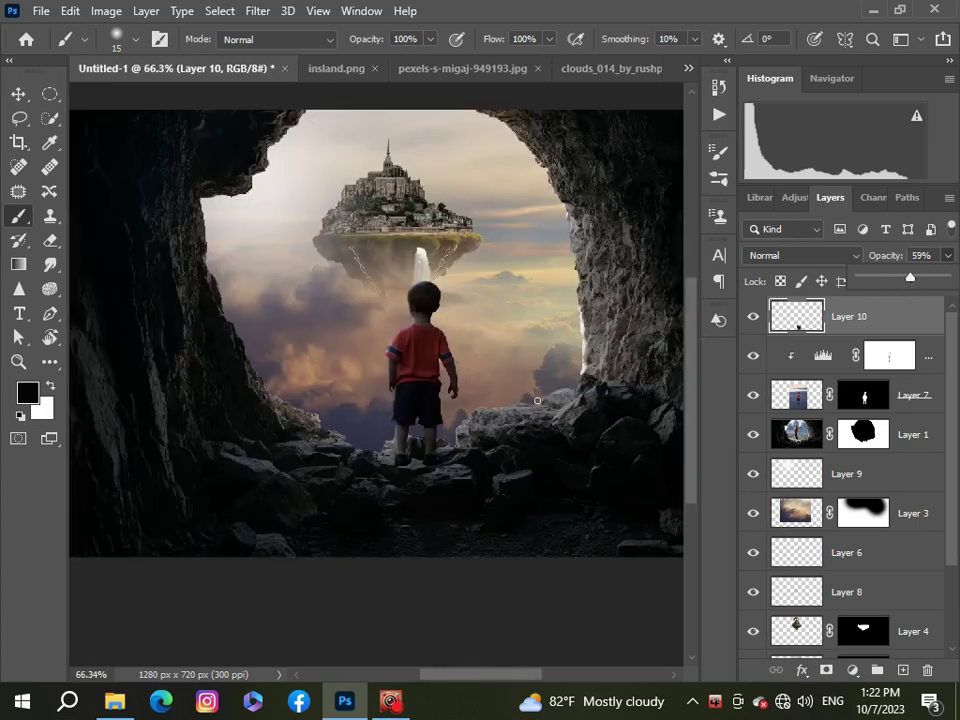
pyautogui.scroll(2, 537, 400)
pyautogui.moveTo(913, 285); pyautogui.dragTo(923, 278)
pyautogui.scroll(-2, 265, 454)
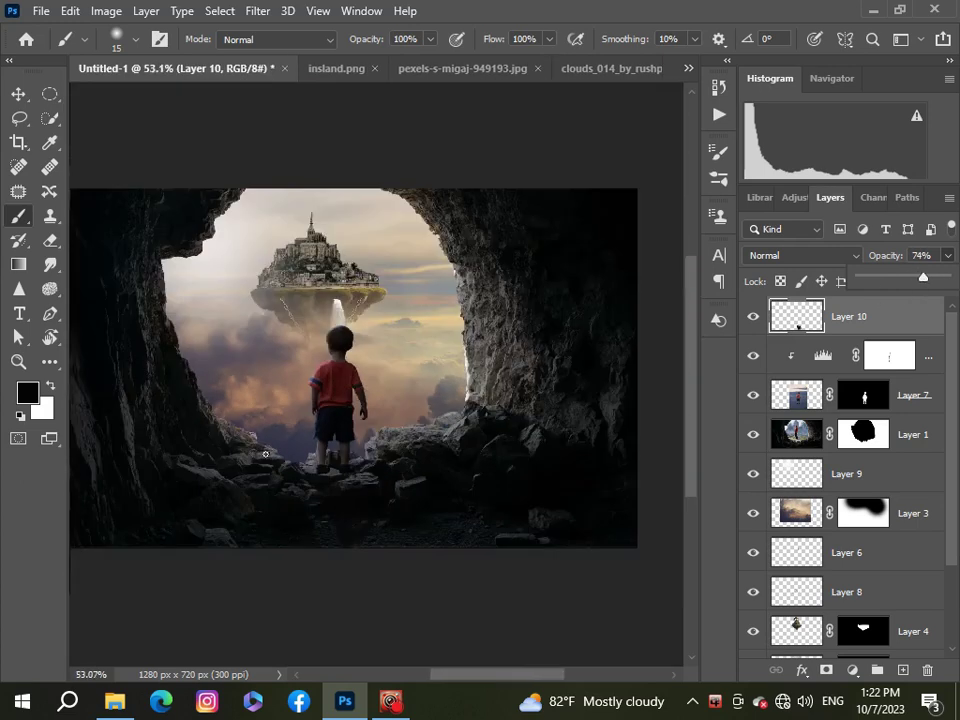
pyautogui.scroll(-2, 265, 454)
pyautogui.scroll(2, 265, 454)
pyautogui.scroll(2, 375, 478)
pyautogui.scroll(1, 429, 542)
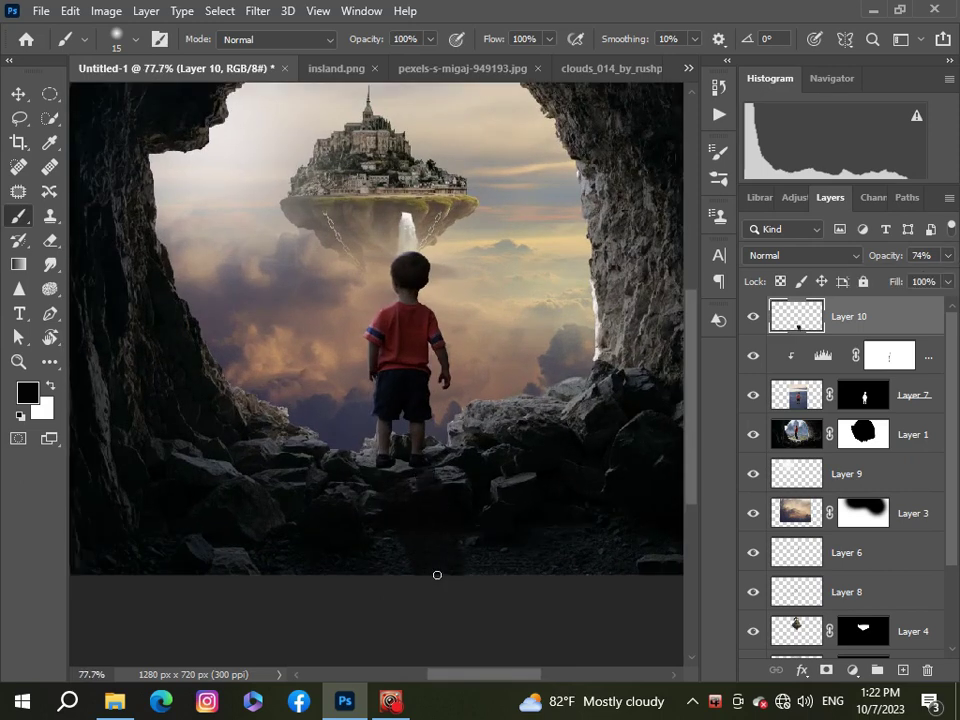
pyautogui.scroll(-5, 437, 575)
pyautogui.scroll(1, 414, 550)
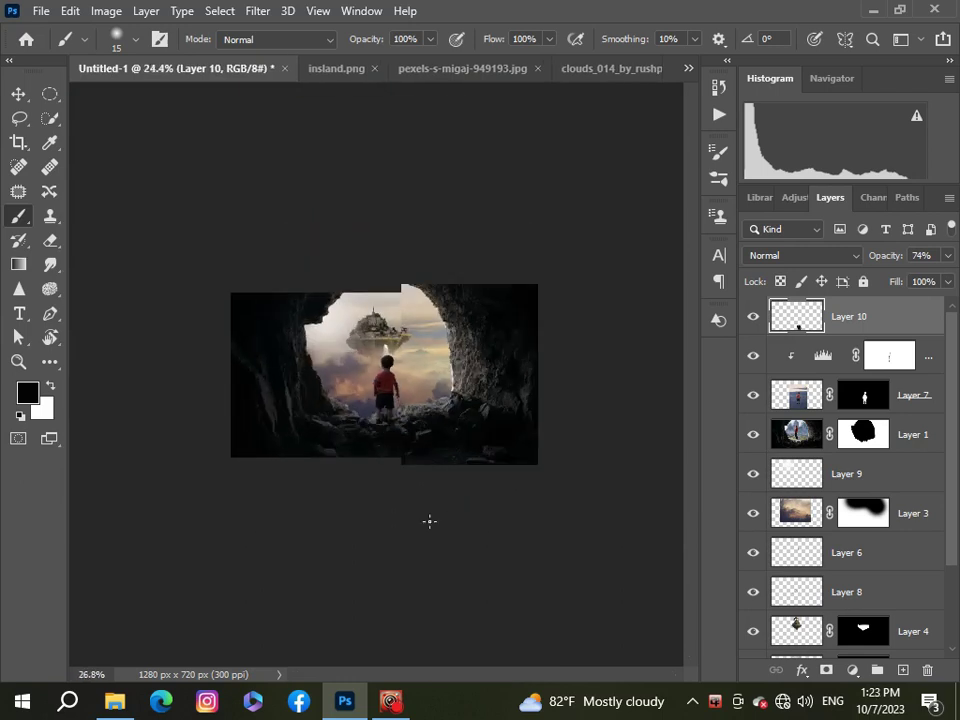
# - Add a Levels adjustment to Layer 1 with lower output white and darker midtones
pyautogui.click(805, 447)
pyautogui.click(852, 670)
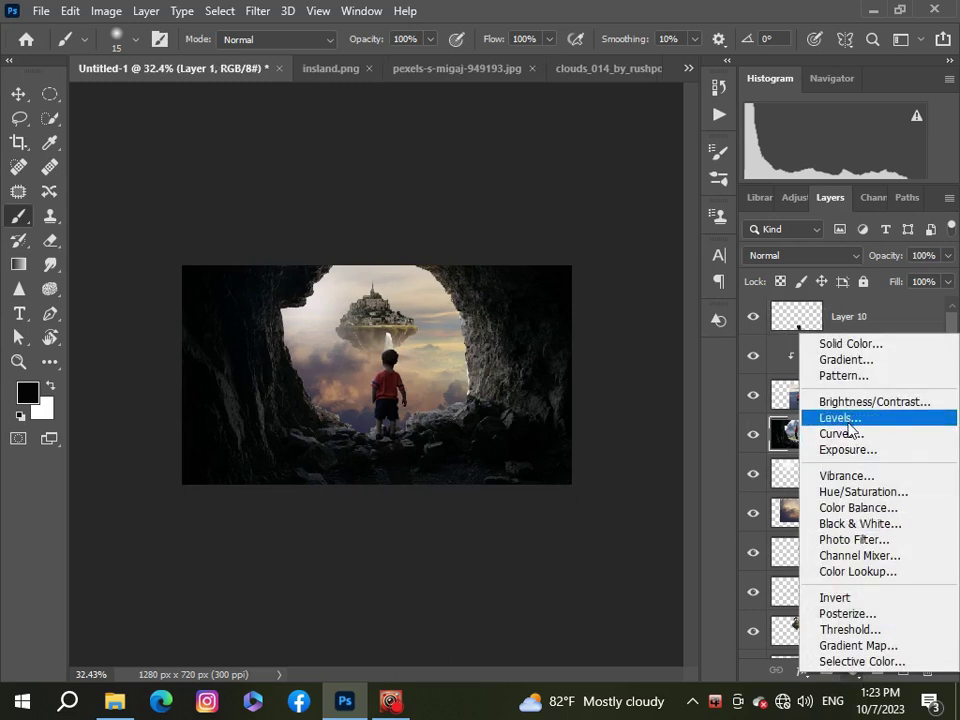
pyautogui.click(849, 427)
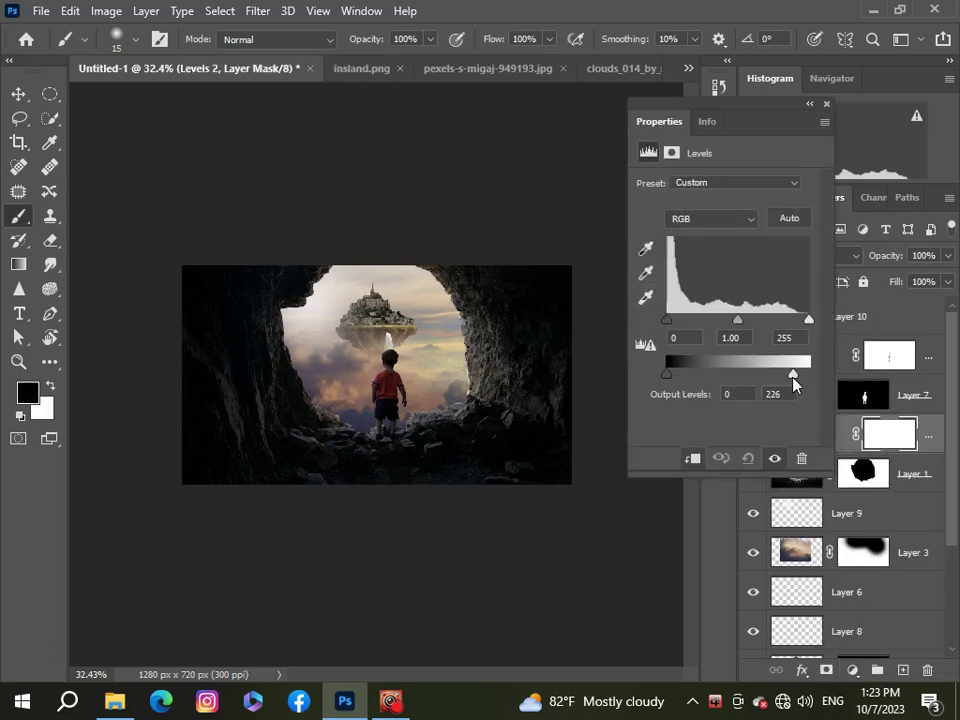
pyautogui.moveTo(794, 375); pyautogui.dragTo(785, 378)
pyautogui.moveTo(737, 321); pyautogui.dragTo(748, 321)
pyautogui.click(826, 106)
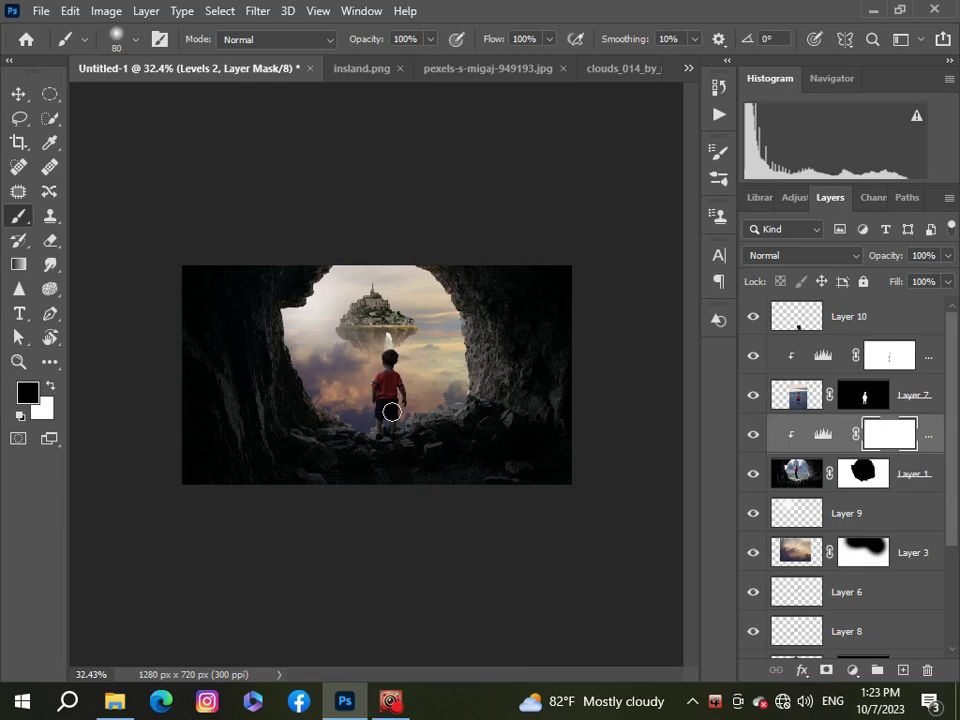
# - With a larger brush, paint black on the Levels 2 mask over the rocks right of the boy
pyautogui.keyDown('alt'); pyautogui.scroll(2, 391, 411); pyautogui.keyUp('alt')
pyautogui.keyDown('alt'); pyautogui.scroll(2, 441, 405); pyautogui.keyUp('alt')
pyautogui.press(']')
pyautogui.press(']')
pyautogui.press(']')
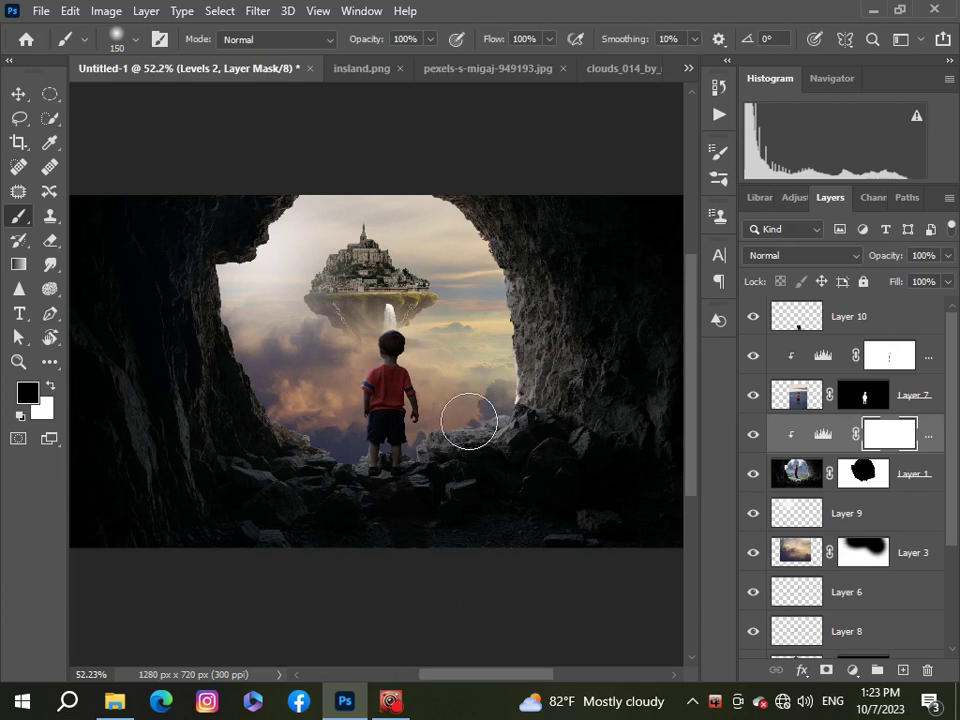
pyautogui.moveTo(469, 421); pyautogui.dragTo(450, 428)
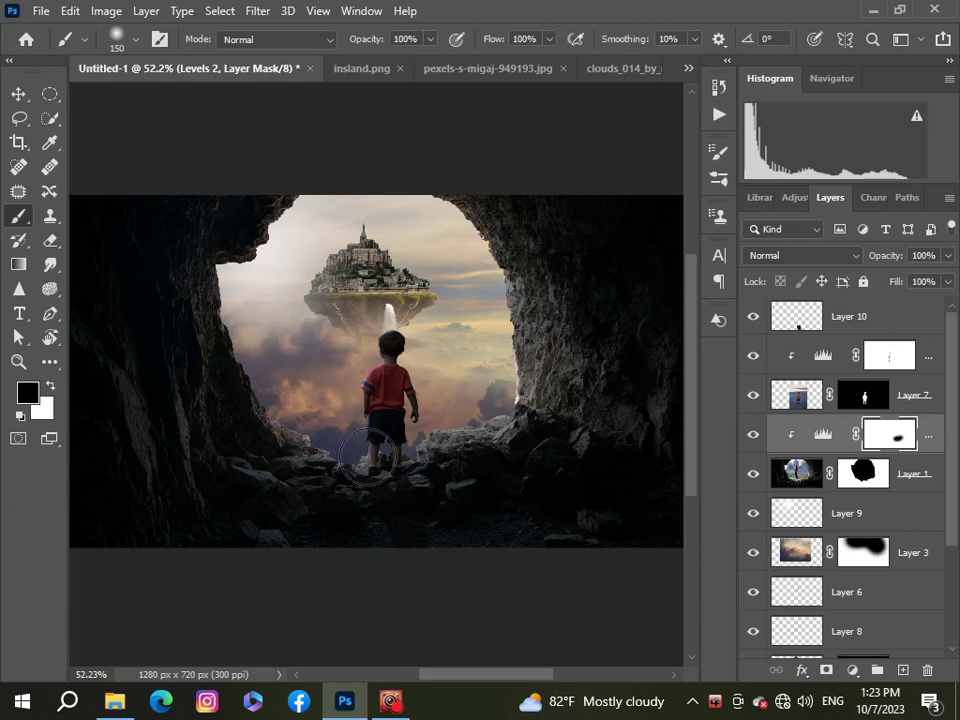
pyautogui.keyDown('alt'); pyautogui.scroll(-3, 519, 334); pyautogui.keyUp('alt')
pyautogui.keyDown('alt'); pyautogui.scroll(2, 437, 392); pyautogui.keyUp('alt')
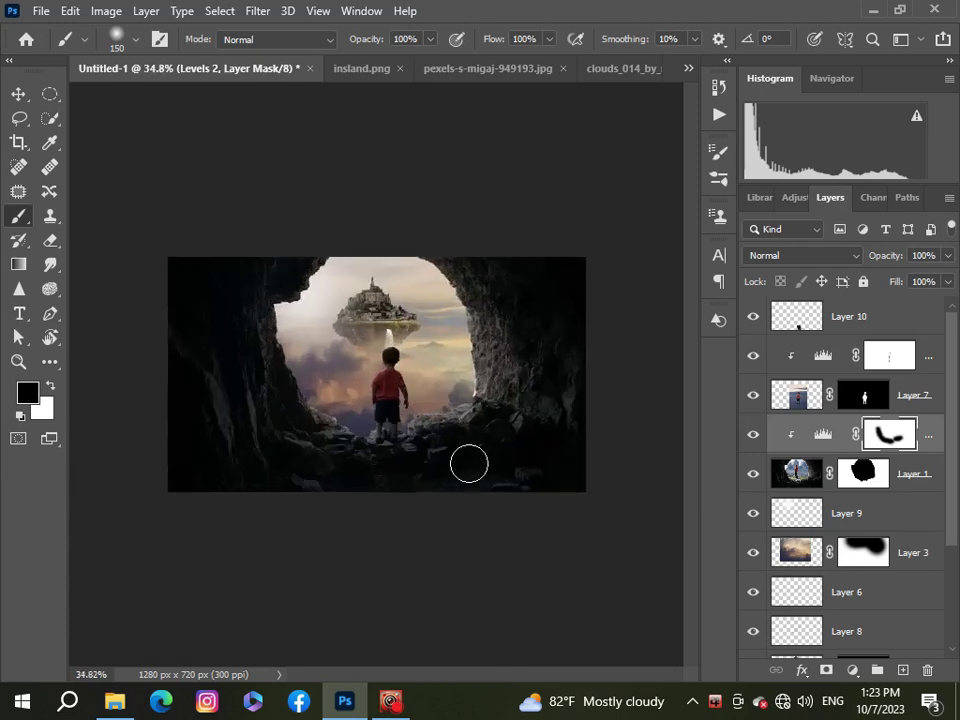
pyautogui.keyDown('alt'); pyautogui.scroll(2, 469, 463); pyautogui.keyUp('alt')
# - Lower the brush opacity to 9% for softer masking around the rocks
pyautogui.moveTo(430, 39); pyautogui.dragTo(398, 77)
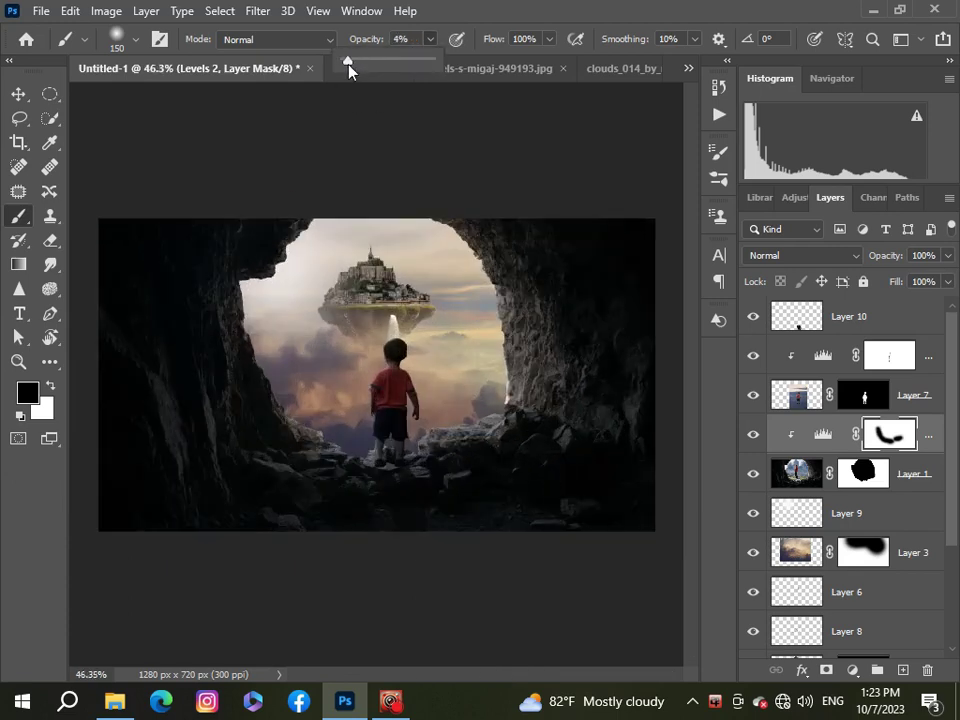
pyautogui.click(562, 444)
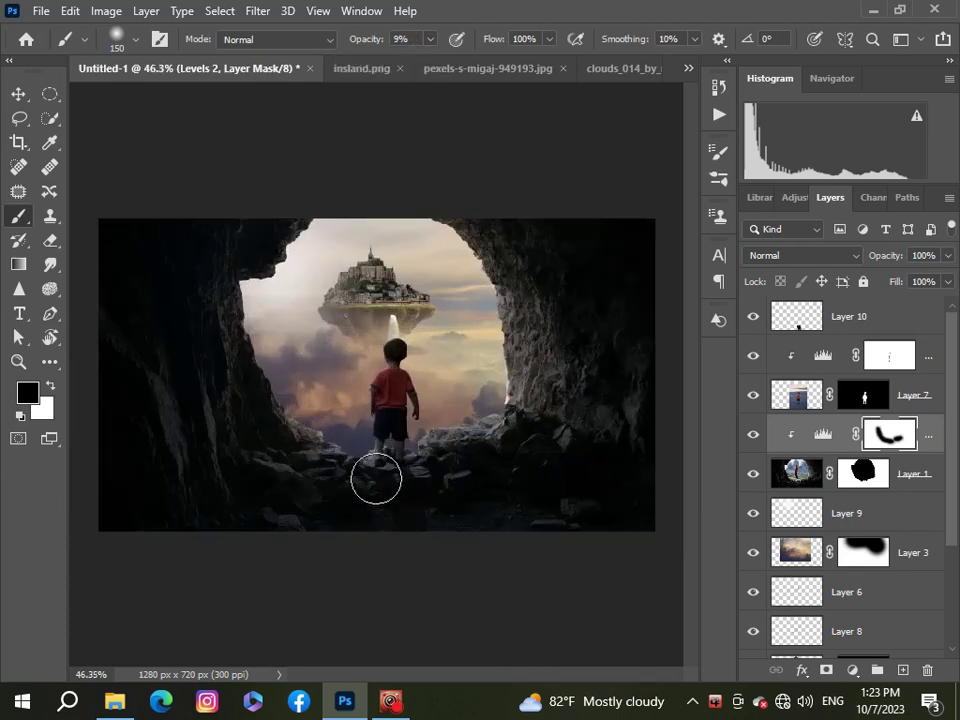
pyautogui.keyDown('alt'); pyautogui.scroll(-2, 298, 414); pyautogui.keyUp('alt')
pyautogui.keyDown('alt'); pyautogui.scroll(1, 300, 414); pyautogui.keyUp('alt')
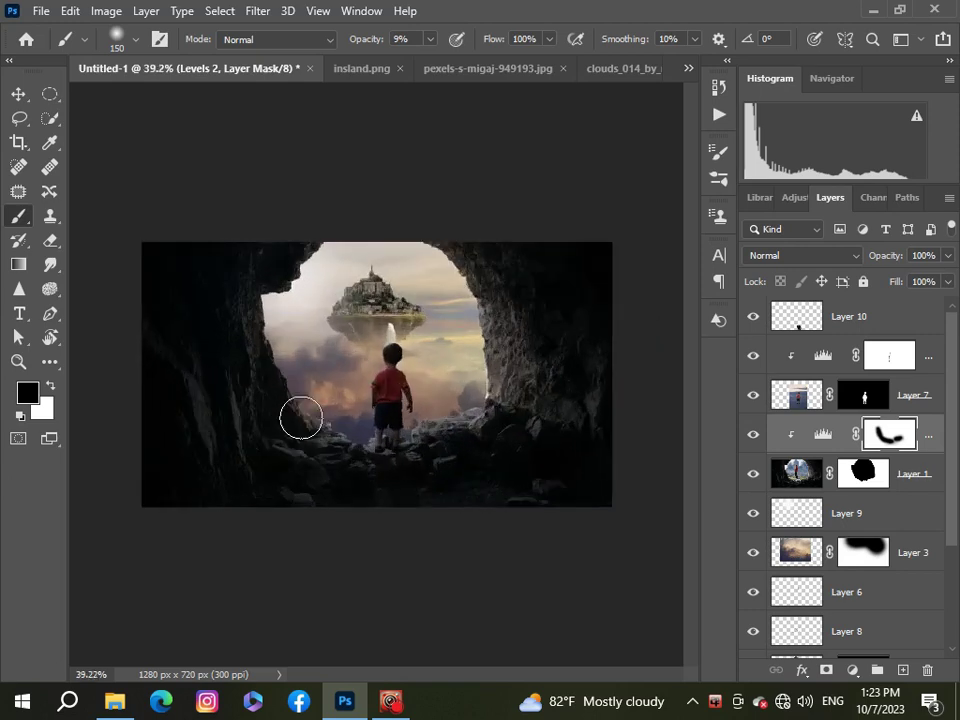
pyautogui.keyDown('alt'); pyautogui.scroll(-1, 301, 418); pyautogui.keyUp('alt')
pyautogui.keyDown('alt'); pyautogui.scroll(3, 301, 418); pyautogui.keyUp('alt')
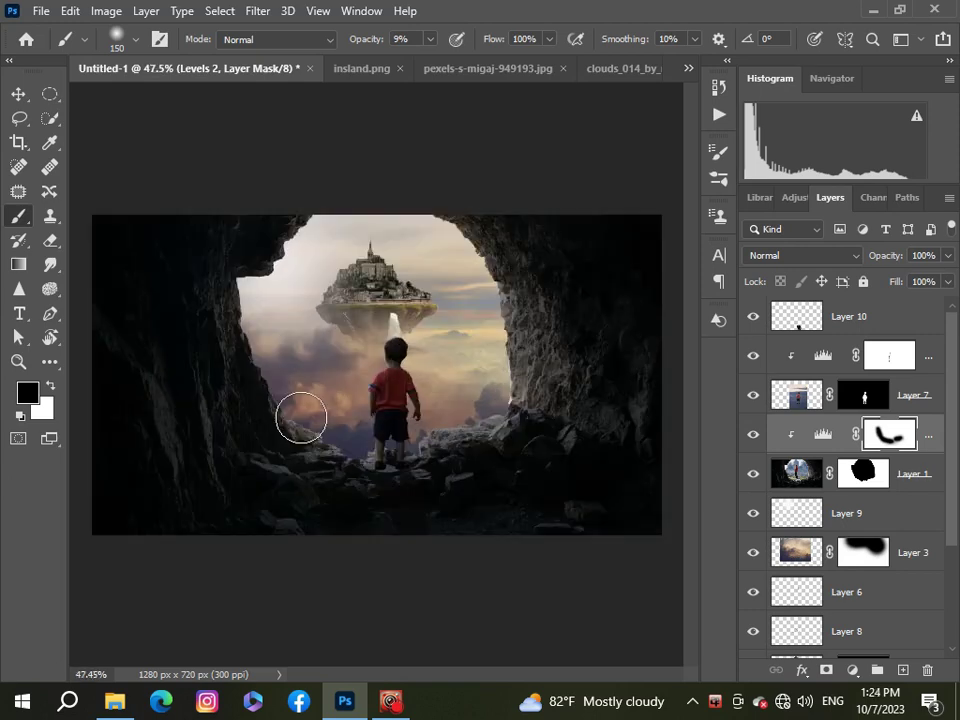
pyautogui.keyDown('alt'); pyautogui.scroll(-2, 301, 418); pyautogui.keyUp('alt')
pyautogui.keyDown('alt'); pyautogui.scroll(1, 305, 480); pyautogui.keyUp('alt')
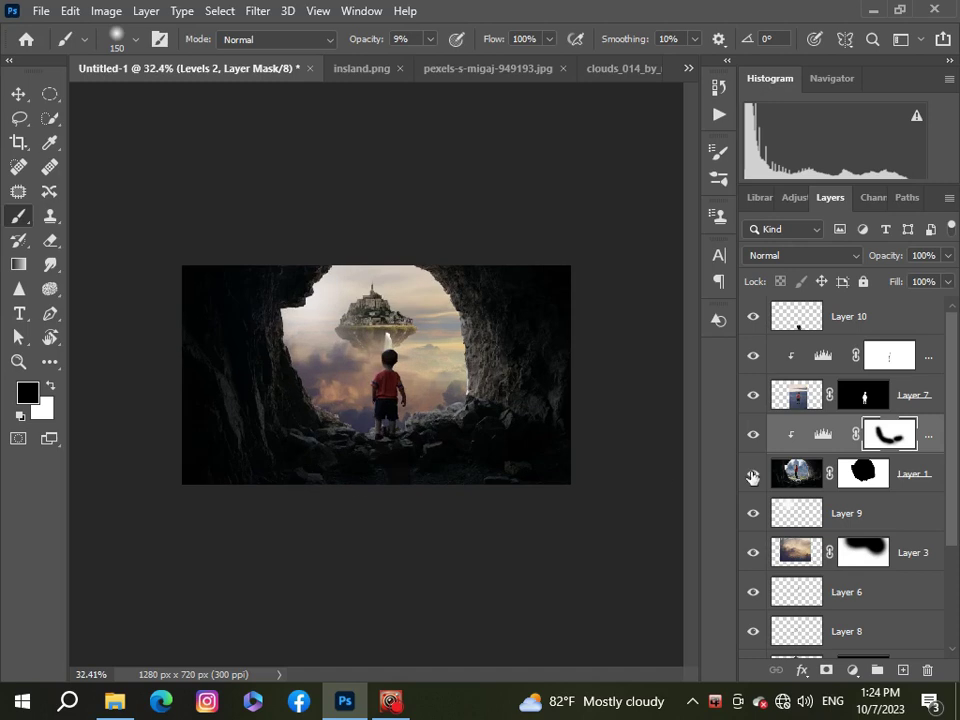
# - Add a Levels adjustment to Layer 4 with output white 226 and midtones 0.84
pyautogui.press('v')
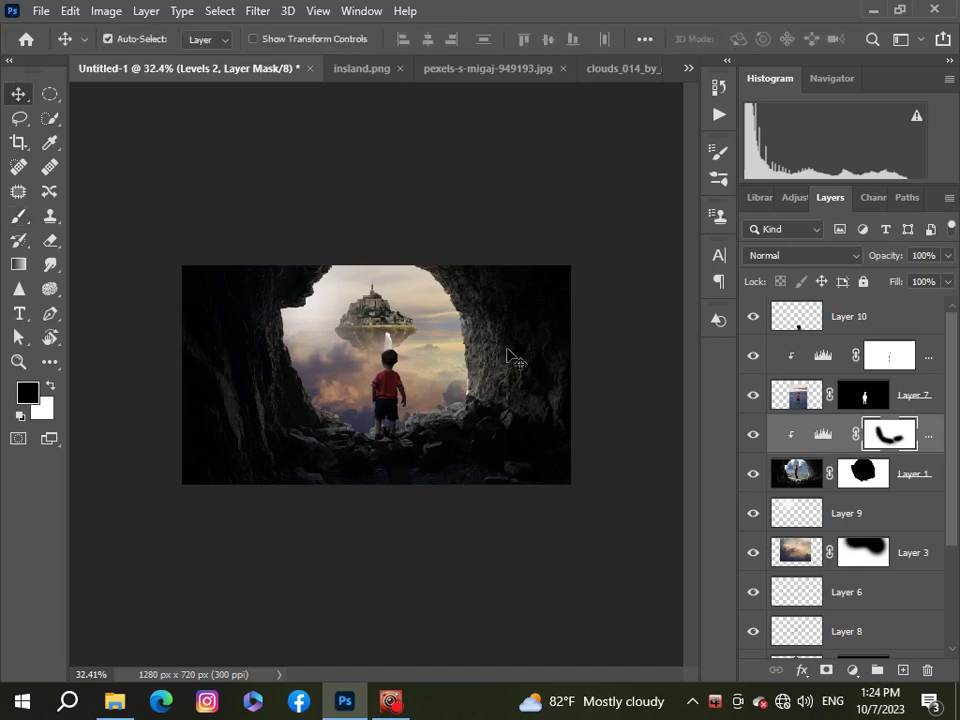
pyautogui.keyDown('alt'); pyautogui.scroll(4, 380, 355); pyautogui.keyUp('alt')
pyautogui.click(380, 302)
pyautogui.moveTo(949, 548); pyautogui.dragTo(951, 605)
pyautogui.click(853, 671)
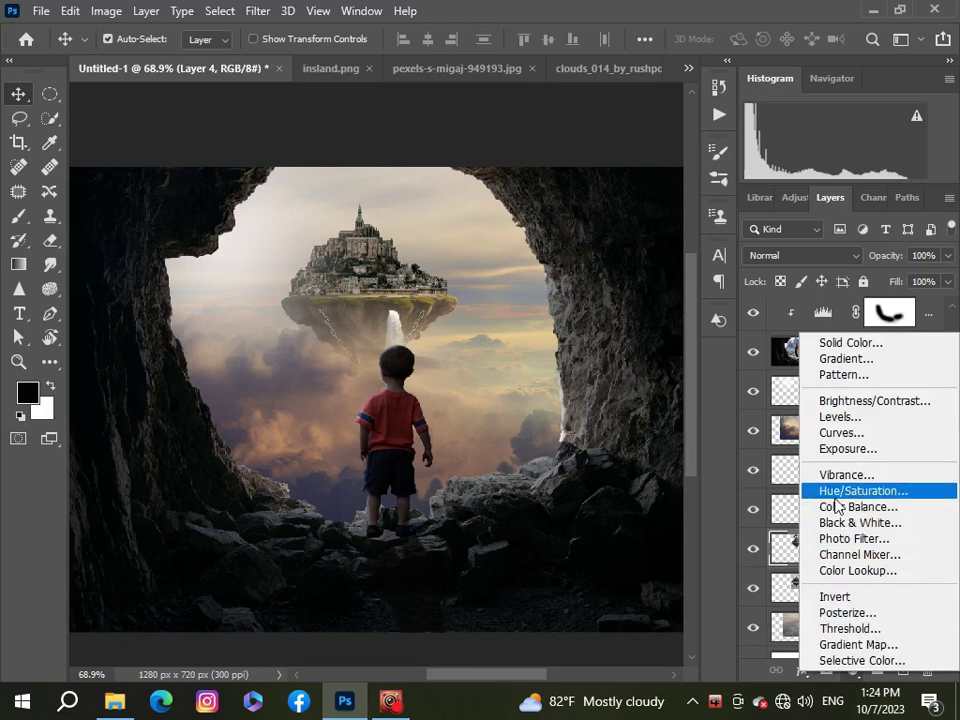
pyautogui.click(828, 420)
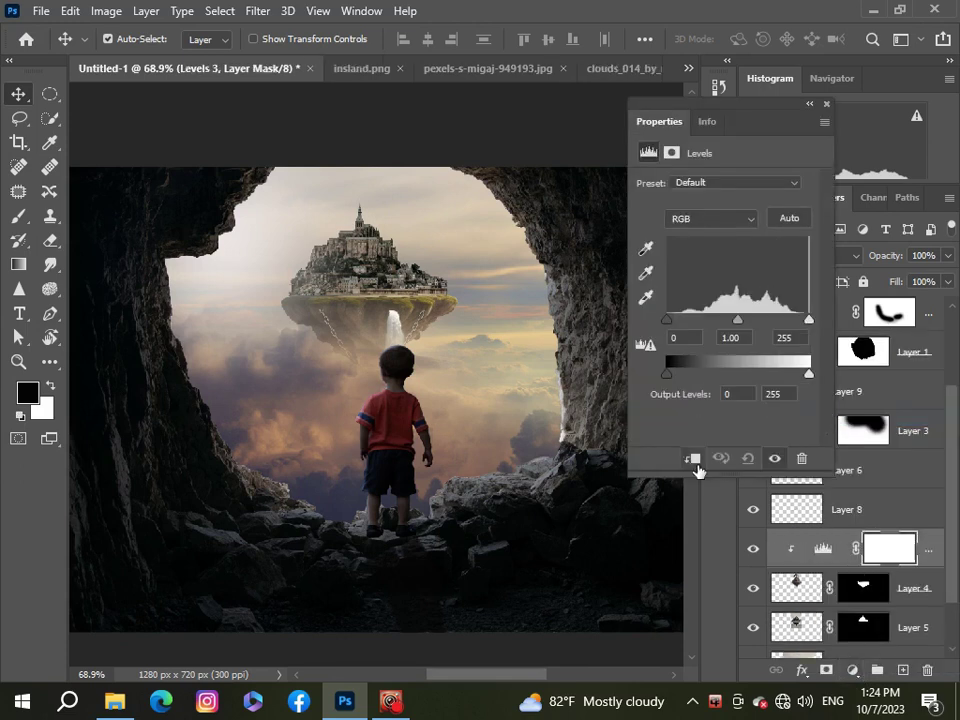
pyautogui.moveTo(807, 374); pyautogui.dragTo(792, 374)
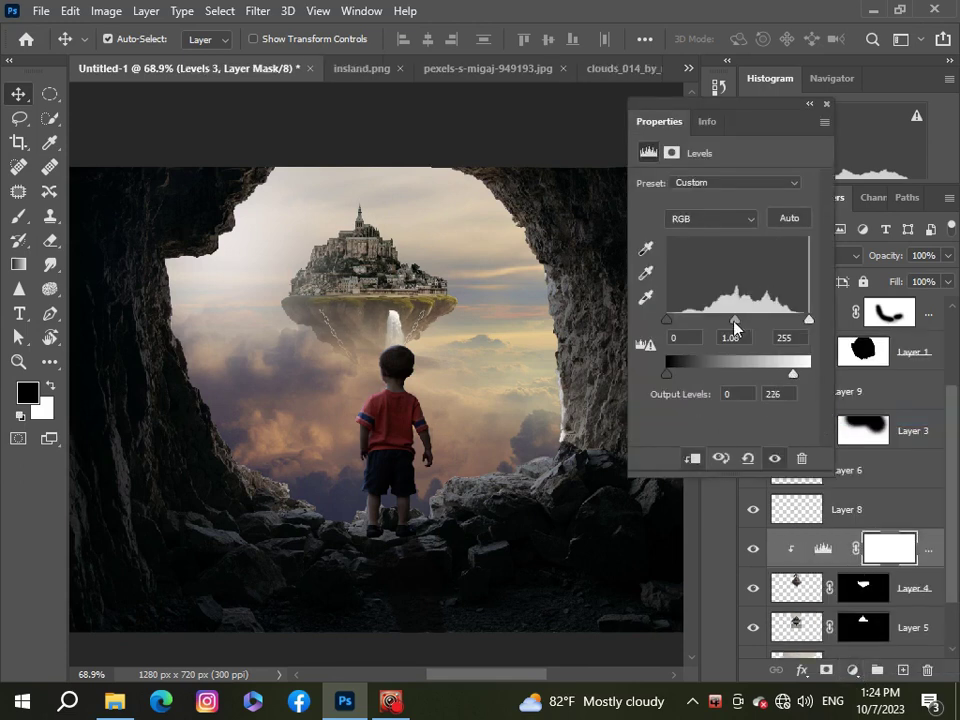
pyautogui.moveTo(737, 319); pyautogui.dragTo(747, 320)
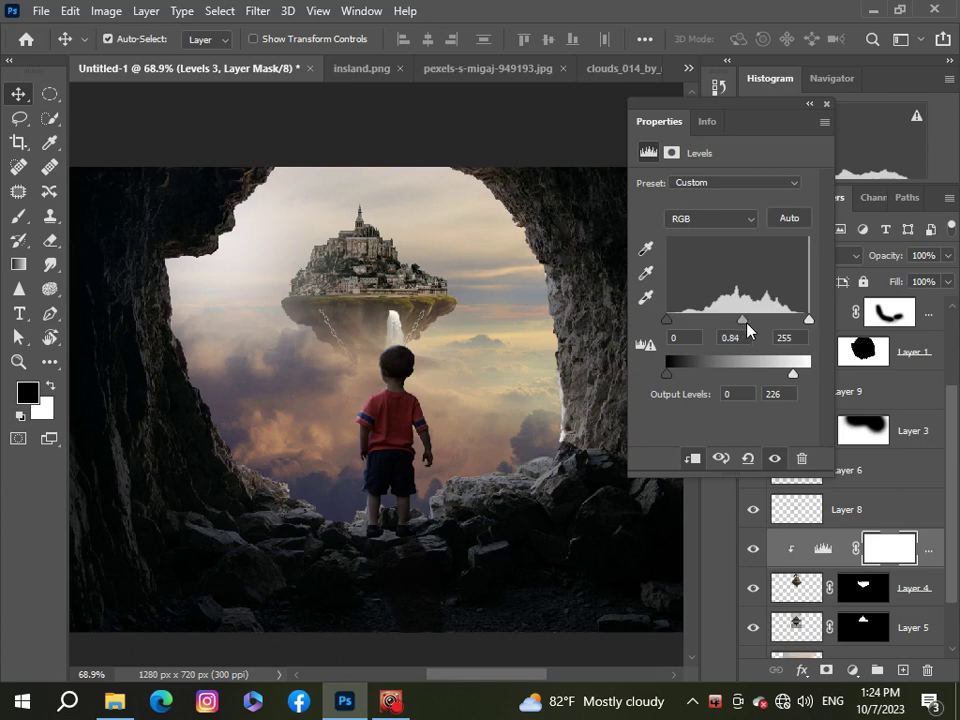
pyautogui.click(826, 105)
pyautogui.scroll(-1, 463, 395)
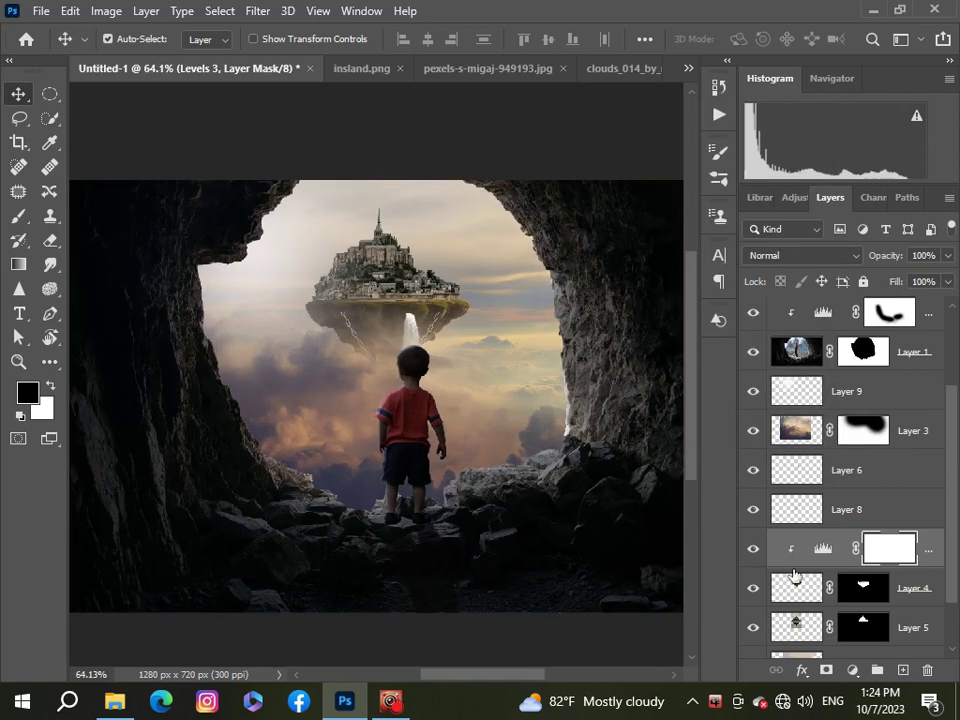
# - Add a Levels adjustment to Layer 5 with output white 225 and midtones 0.82
pyautogui.click(926, 640)
pyautogui.click(852, 670)
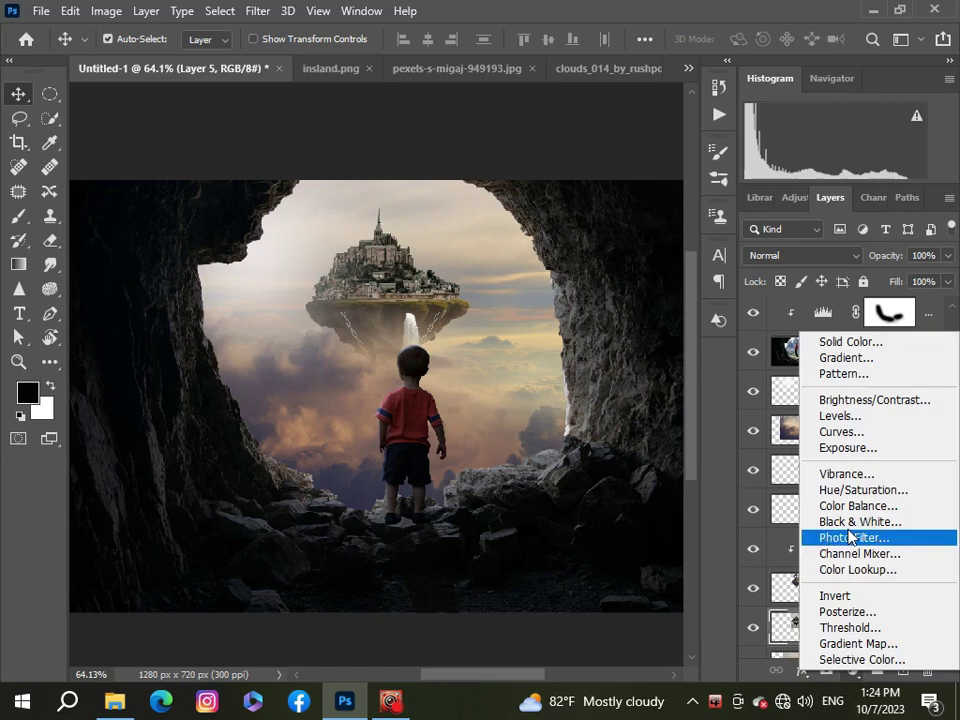
pyautogui.click(840, 415)
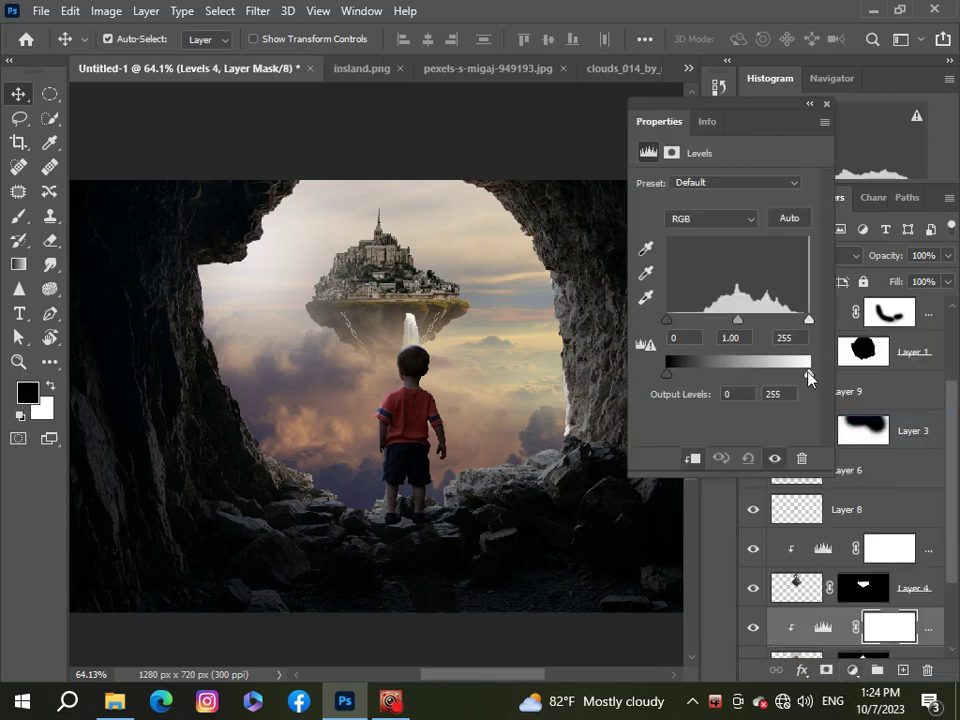
pyautogui.moveTo(809, 373); pyautogui.dragTo(793, 376)
pyautogui.moveTo(741, 325); pyautogui.dragTo(750, 326)
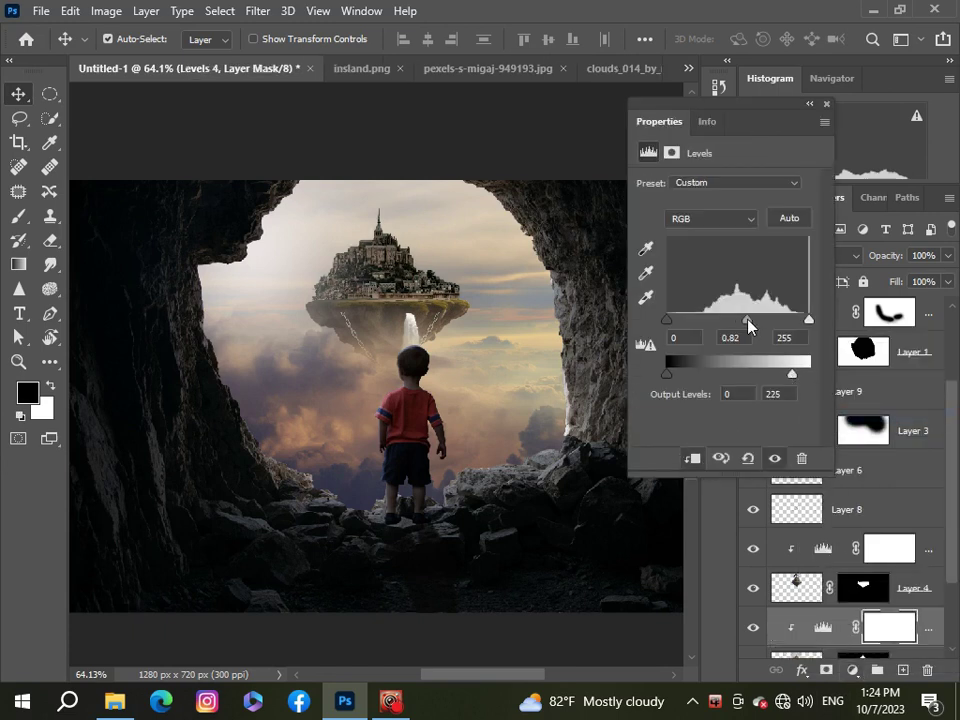
pyautogui.click(826, 104)
# - Add a clipped Hue/Saturation adjustment that shifts the layer's hue slightly
pyautogui.click(852, 669)
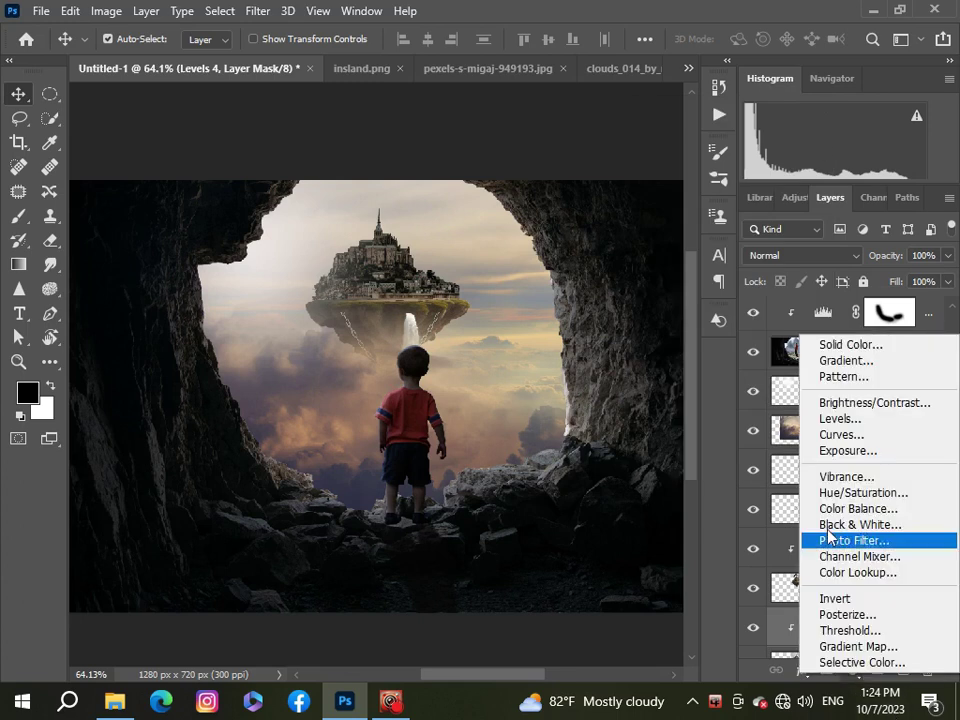
pyautogui.click(825, 490)
pyautogui.click(693, 458)
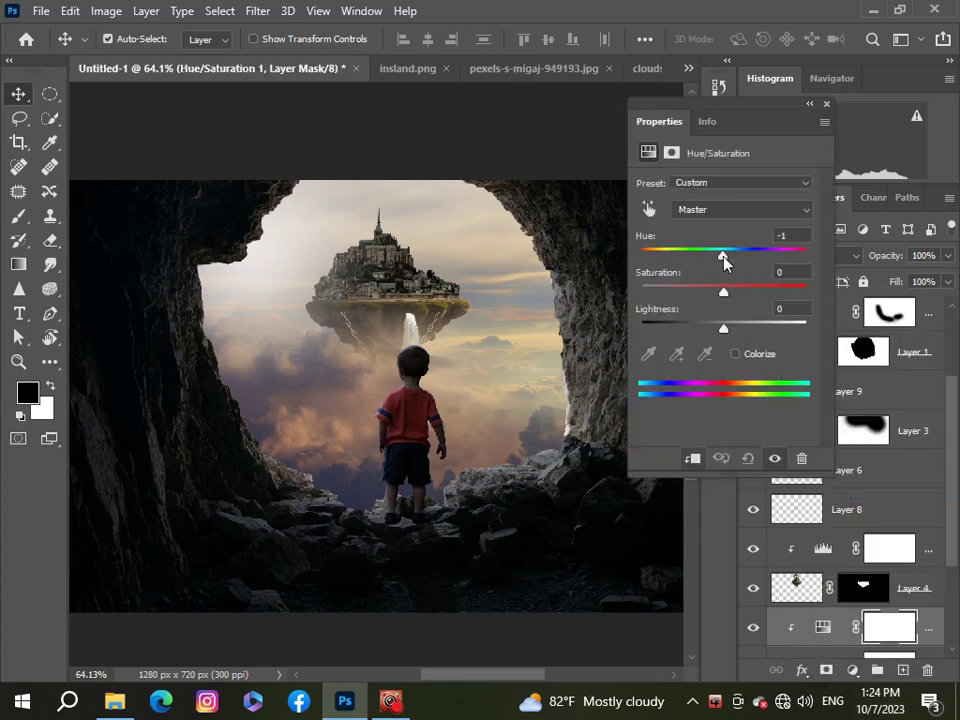
pyautogui.moveTo(723, 258)
pyautogui.mouseDown()
pyautogui.moveTo(714, 256)
pyautogui.moveTo(728, 266)
pyautogui.moveTo(734, 297)
pyautogui.mouseUp()
pyautogui.click(828, 105)
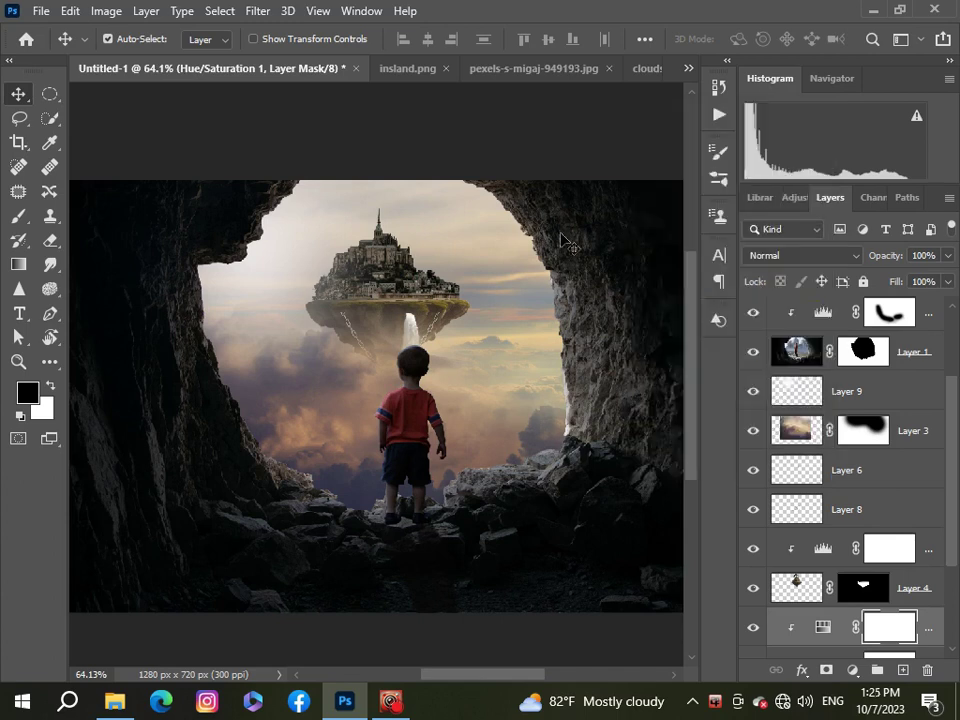
pyautogui.scroll(-2, 461, 343)
pyautogui.scroll(1, 461, 343)
pyautogui.scroll(-2, 462, 343)
pyautogui.scroll(1, 458, 343)
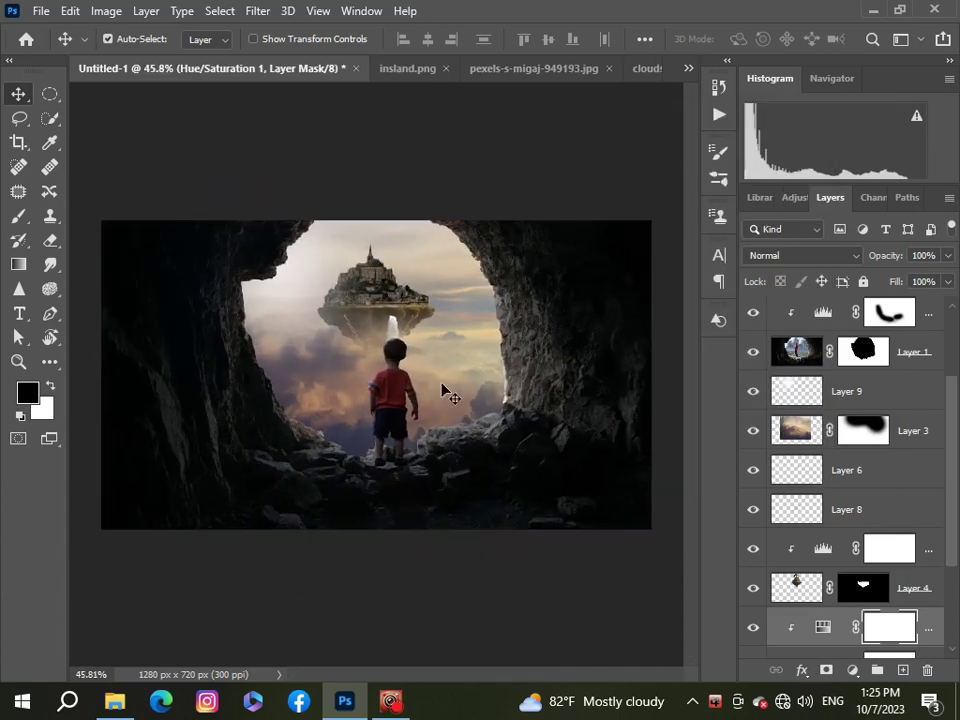
# - Give clouds Layer 3 a Hue/Saturation adjustment with hue -13 and slightly nudged lightness
pyautogui.click(448, 401)
pyautogui.click(860, 671)
pyautogui.click(848, 489)
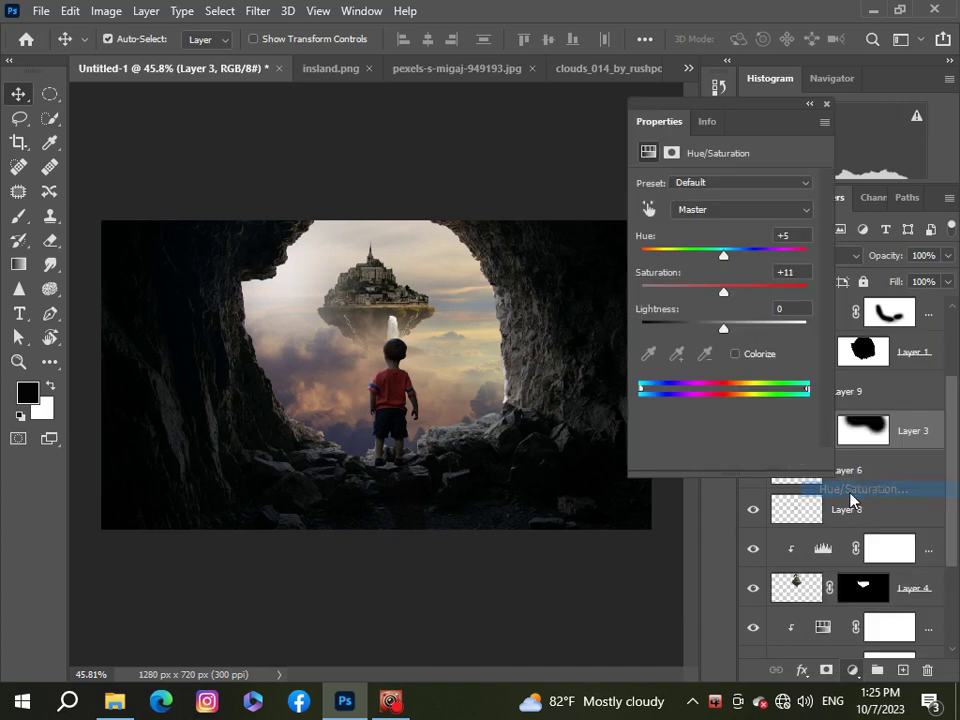
pyautogui.moveTo(725, 258); pyautogui.dragTo(714, 258)
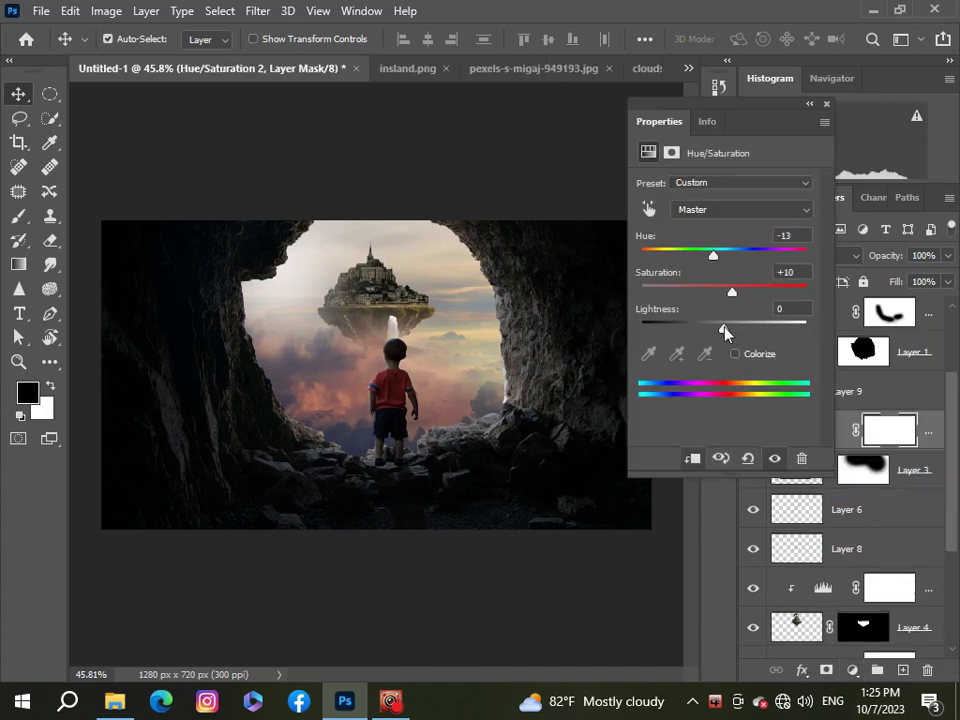
pyautogui.moveTo(720, 330); pyautogui.dragTo(722, 331)
pyautogui.click(827, 104)
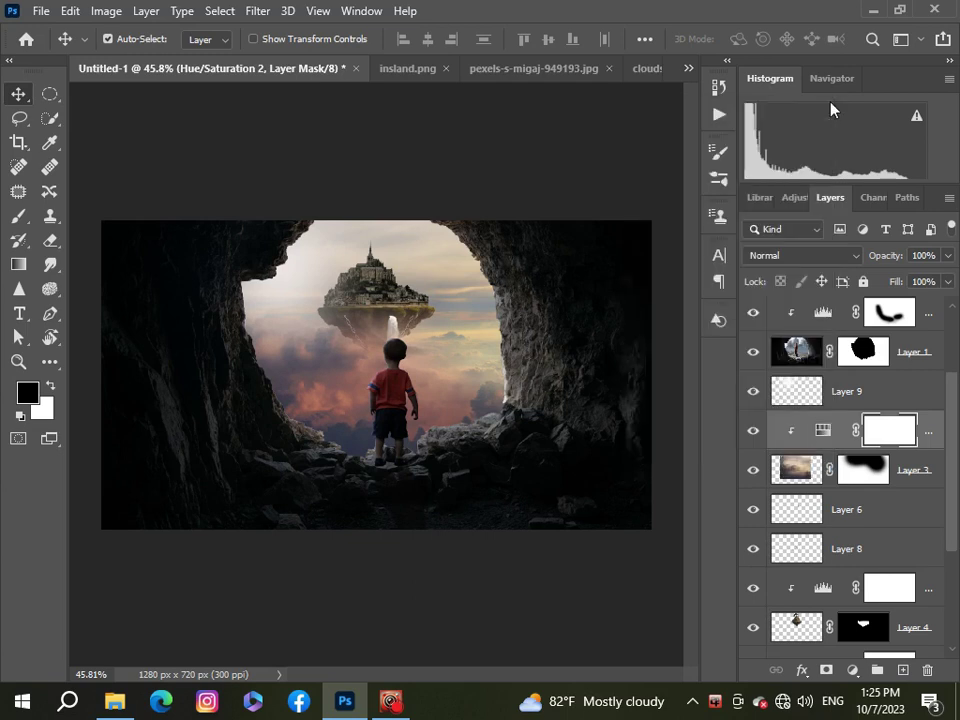
pyautogui.scroll(-2, 450, 306)
# - Clip a Hue/Saturation adjustment to Layer 2 with hue -16 and saturation -1
pyautogui.click(450, 306)
pyautogui.click(853, 670)
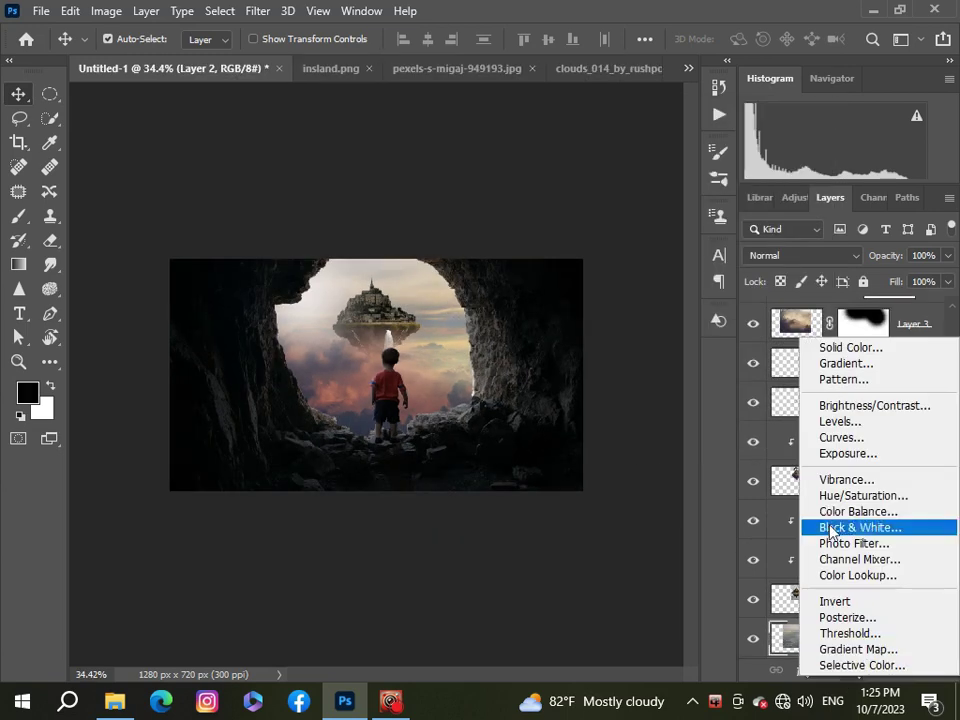
pyautogui.click(848, 495)
pyautogui.click(692, 458)
pyautogui.moveTo(724, 262); pyautogui.dragTo(719, 262)
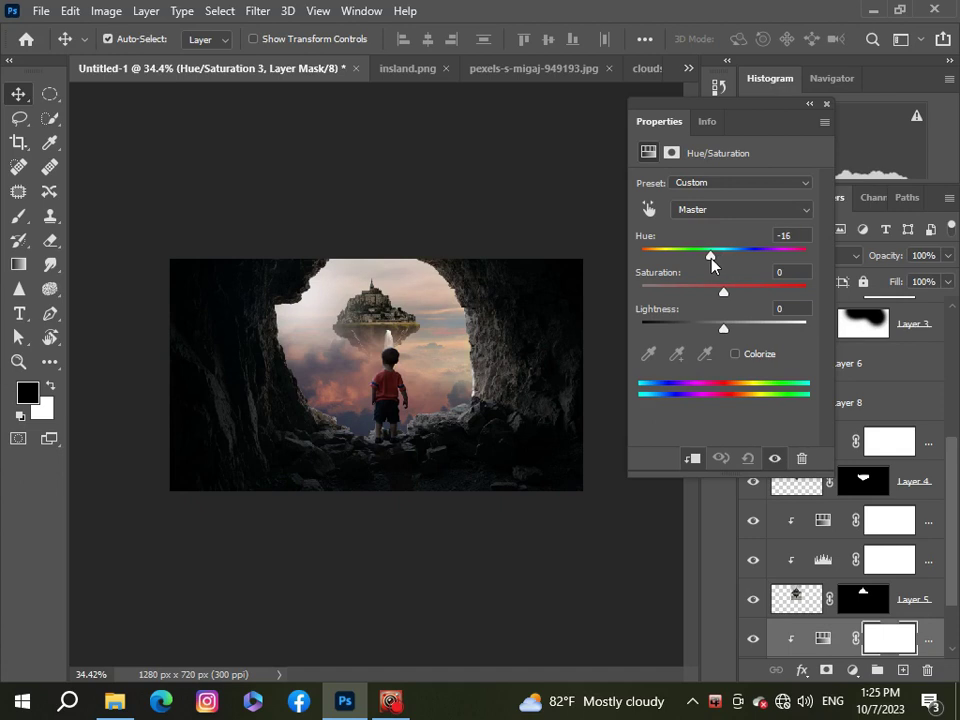
pyautogui.hotkey('ctrl', '+')
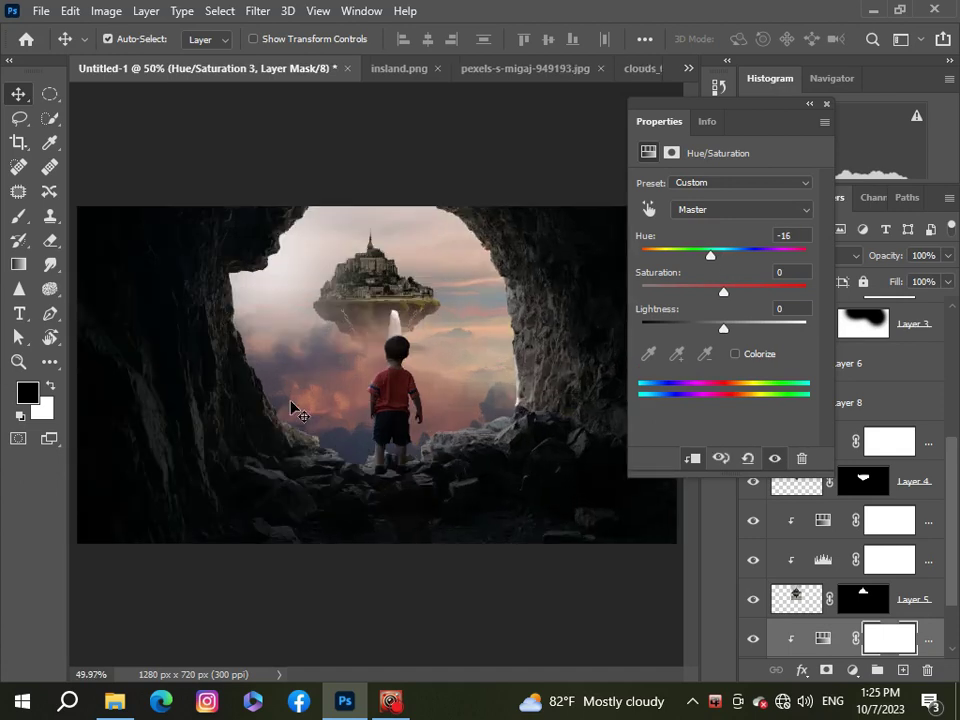
pyautogui.hotkey('ctrl', '-')
pyautogui.moveTo(724, 293); pyautogui.dragTo(722, 294)
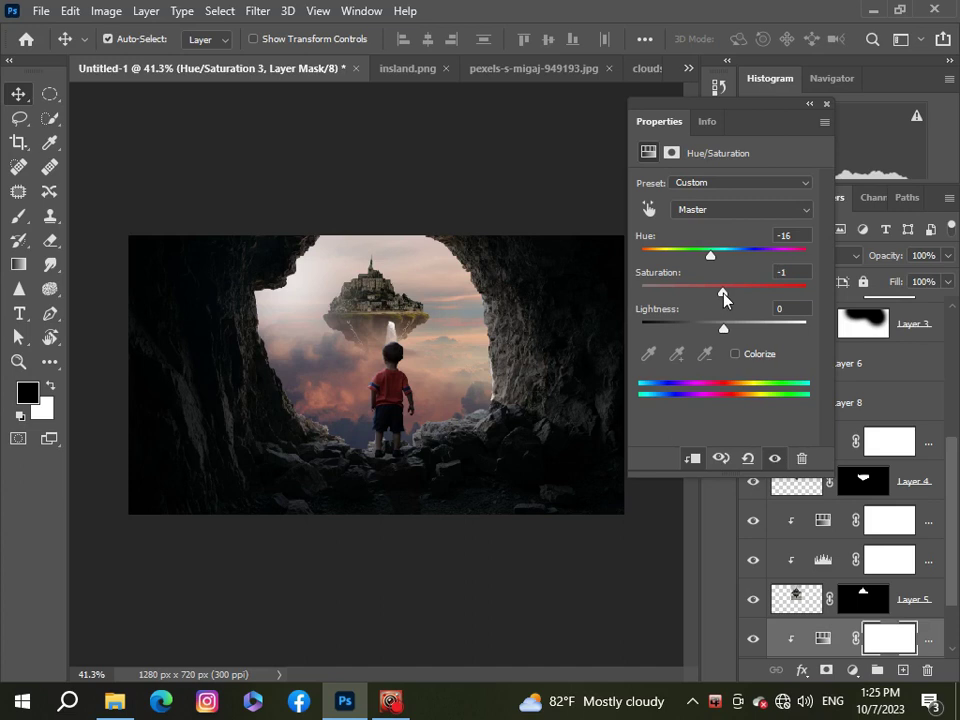
pyautogui.click(826, 104)
pyautogui.scroll(-3, 144, 330)
pyautogui.scroll(5, 224, 383)
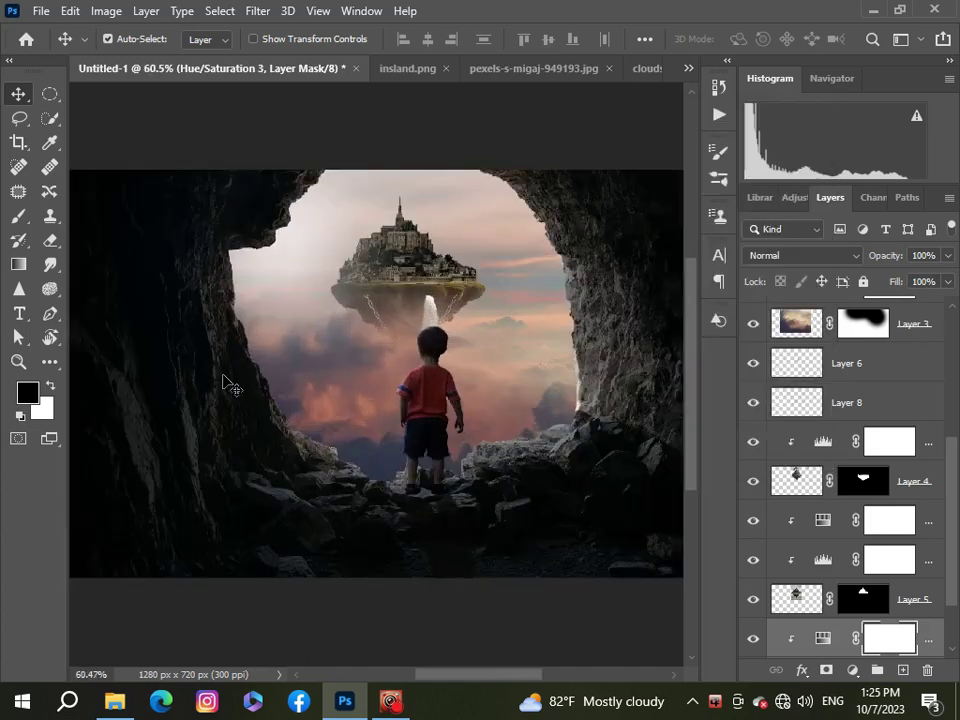
pyautogui.scroll(-2, 224, 383)
pyautogui.click(551, 340)
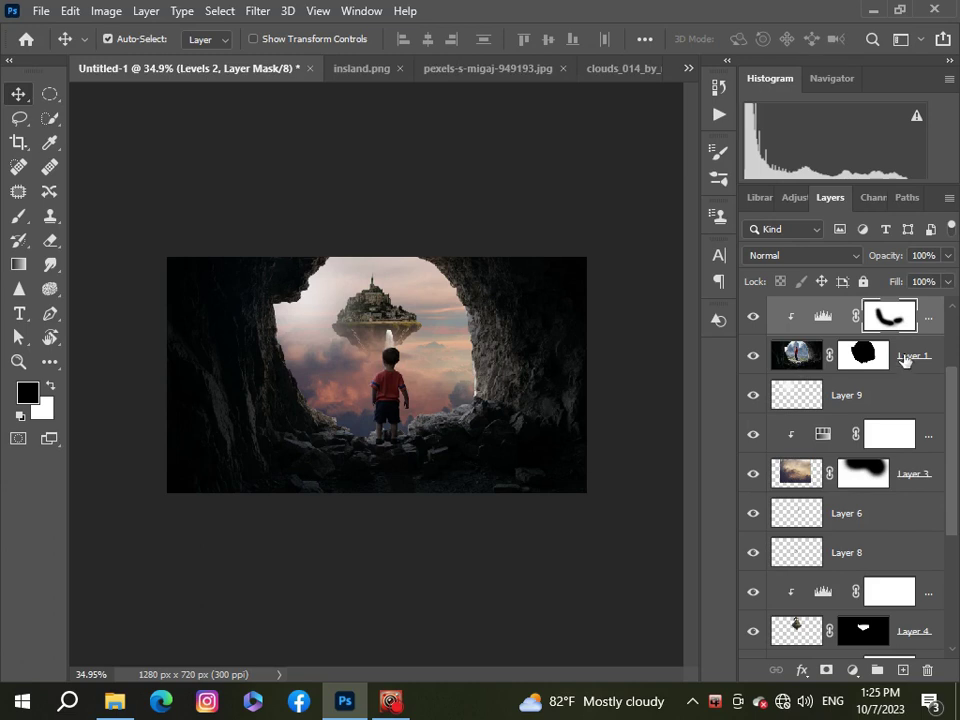
# - Add a Hue/Saturation adjustment to Layer 1 with hue -17 and lightness -7
pyautogui.click(816, 371)
pyautogui.click(852, 670)
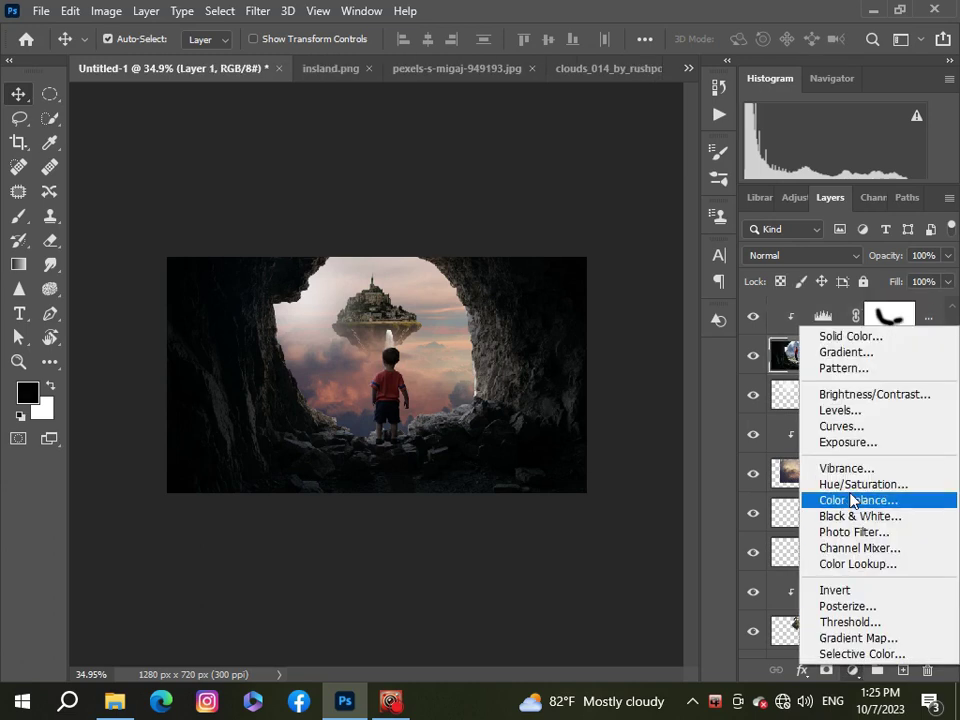
pyautogui.click(851, 486)
pyautogui.moveTo(724, 259); pyautogui.dragTo(710, 262)
pyautogui.moveTo(724, 330); pyautogui.dragTo(716, 332)
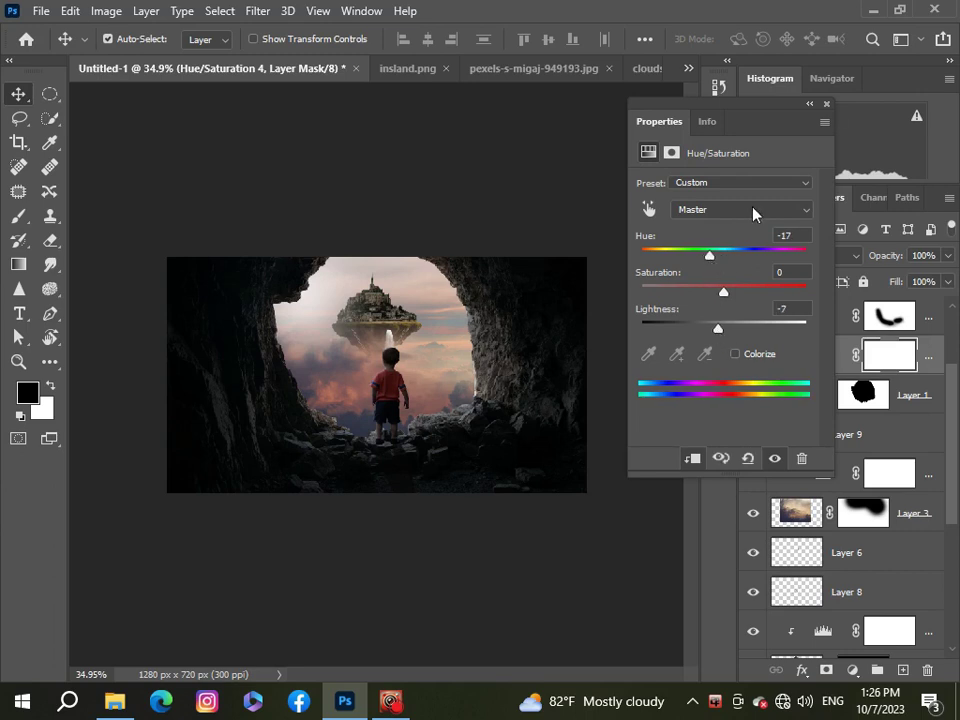
pyautogui.click(826, 104)
pyautogui.scroll(-2, 180, 388)
pyautogui.scroll(5, 180, 388)
# - Reposition glow Layer 9 and change its blend mode from Pin Light to Lighten
pyautogui.moveTo(274, 268); pyautogui.dragTo(261, 266)
pyautogui.scroll(-2, 261, 266)
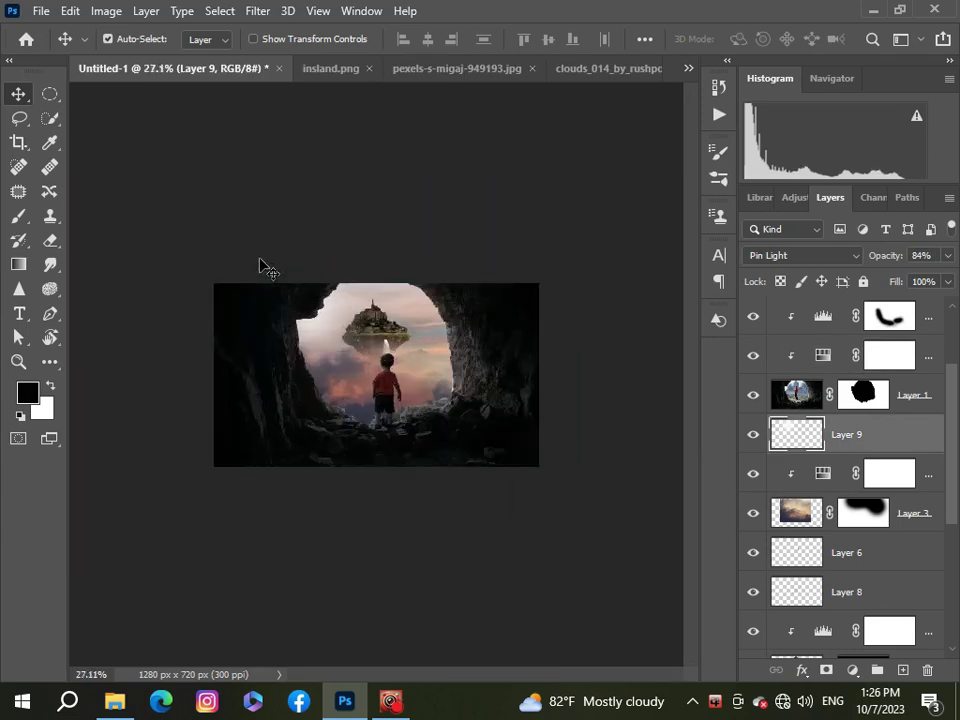
pyautogui.scroll(-1, 261, 266)
pyautogui.click(836, 257)
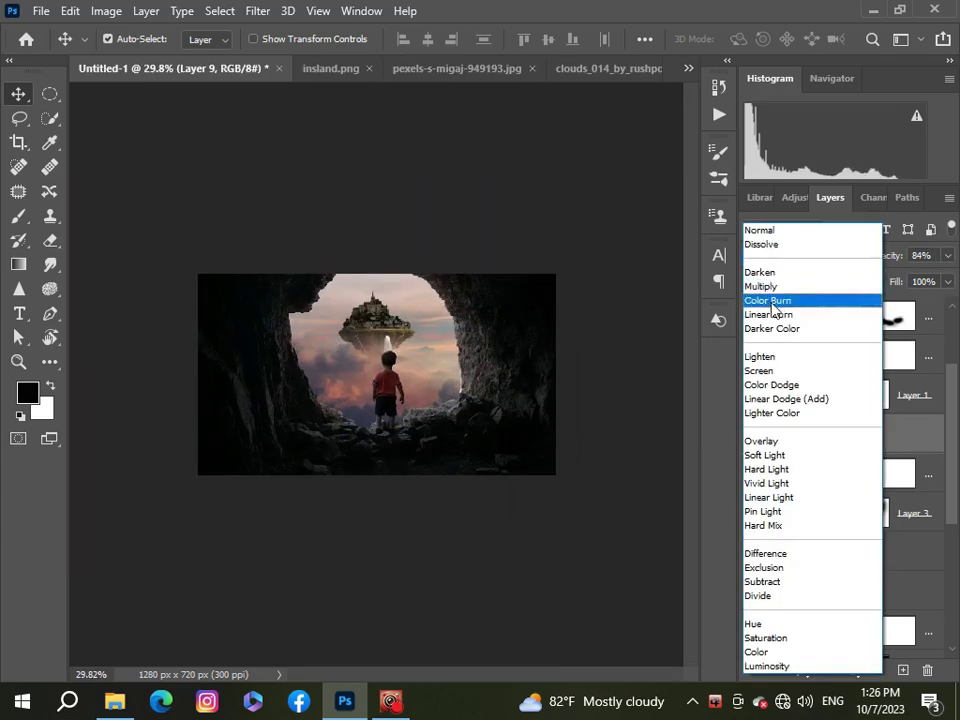
pyautogui.click(762, 357)
pyautogui.click(50, 93)
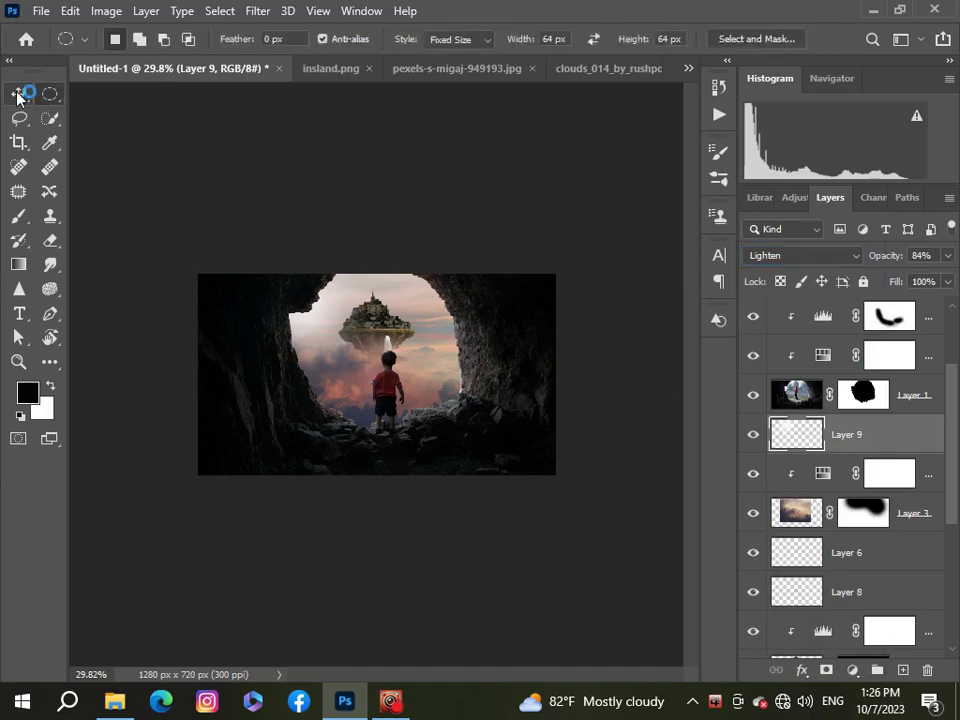
pyautogui.click(18, 93)
pyautogui.scroll(2, 313, 325)
pyautogui.scroll(2, 313, 325)
pyautogui.scroll(-3, 313, 325)
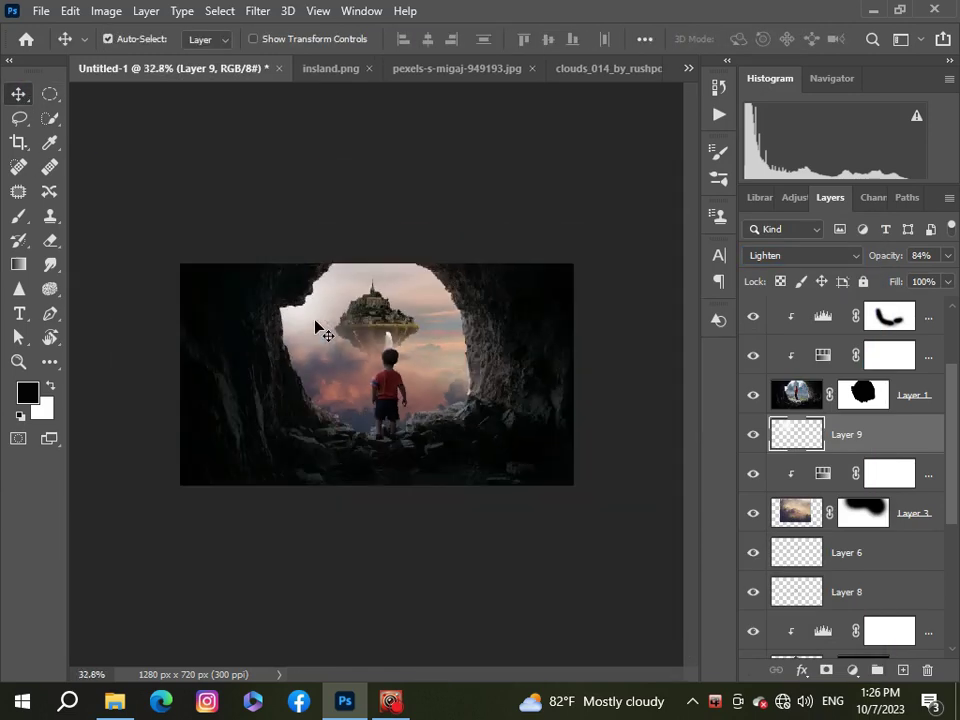
pyautogui.scroll(3, 316, 328)
pyautogui.scroll(-3, 316, 327)
pyautogui.scroll(1, 316, 327)
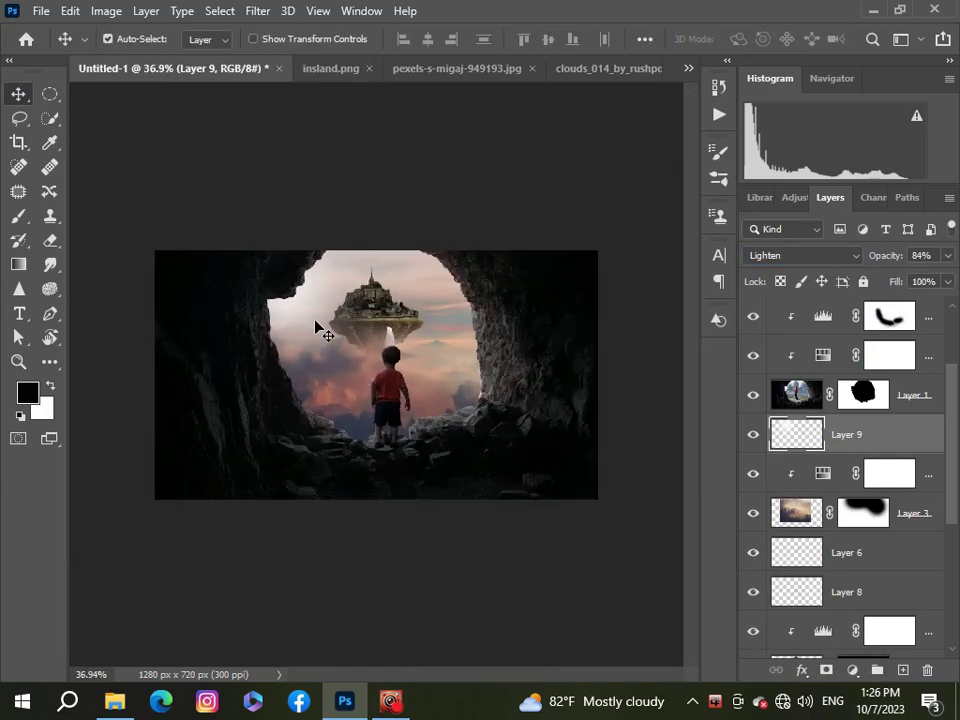
pyautogui.scroll(1, 316, 327)
pyautogui.scroll(-1, 316, 325)
pyautogui.click(688, 68)
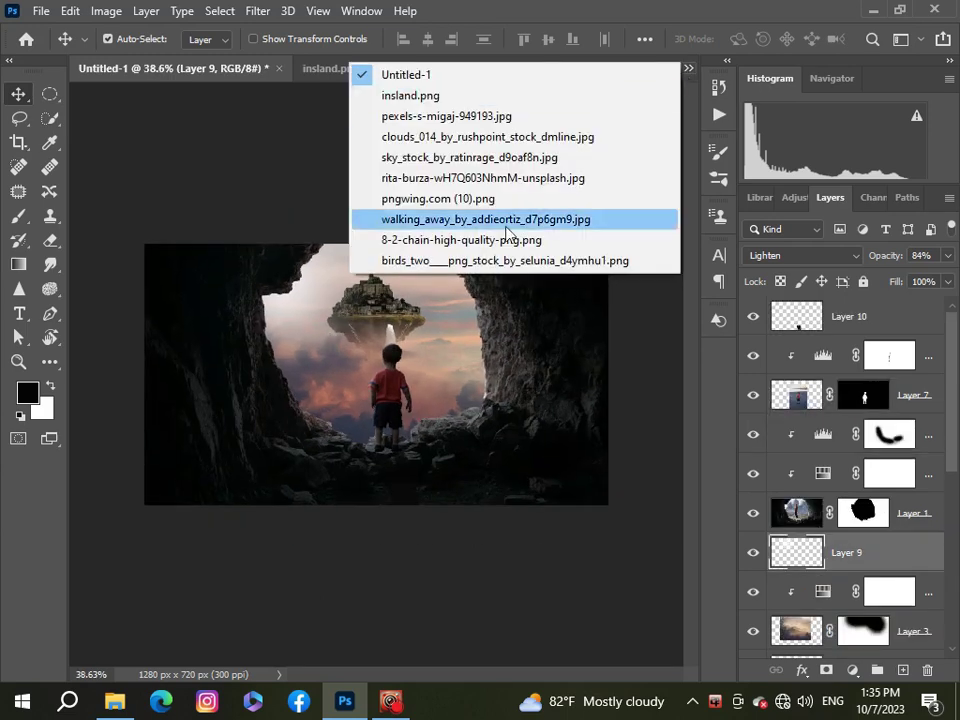
# - Bring the birds image into the cave composite, scaled to 41% beside the boy
pyautogui.click(499, 262)
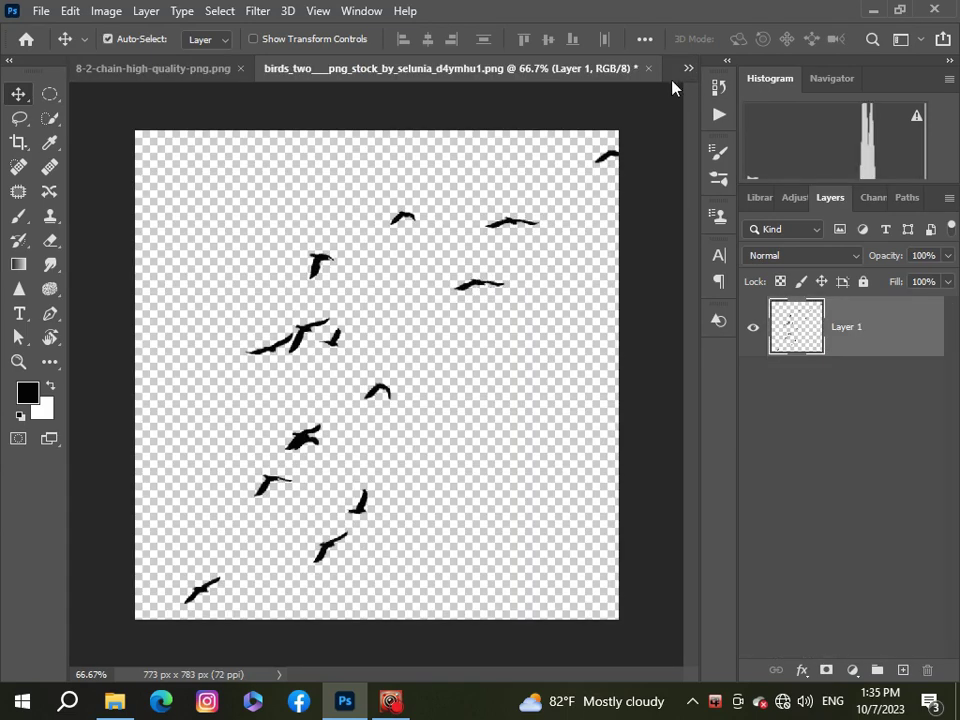
pyautogui.click(688, 68)
pyautogui.click(620, 71)
pyautogui.moveTo(492, 279); pyautogui.dragTo(492, 279)
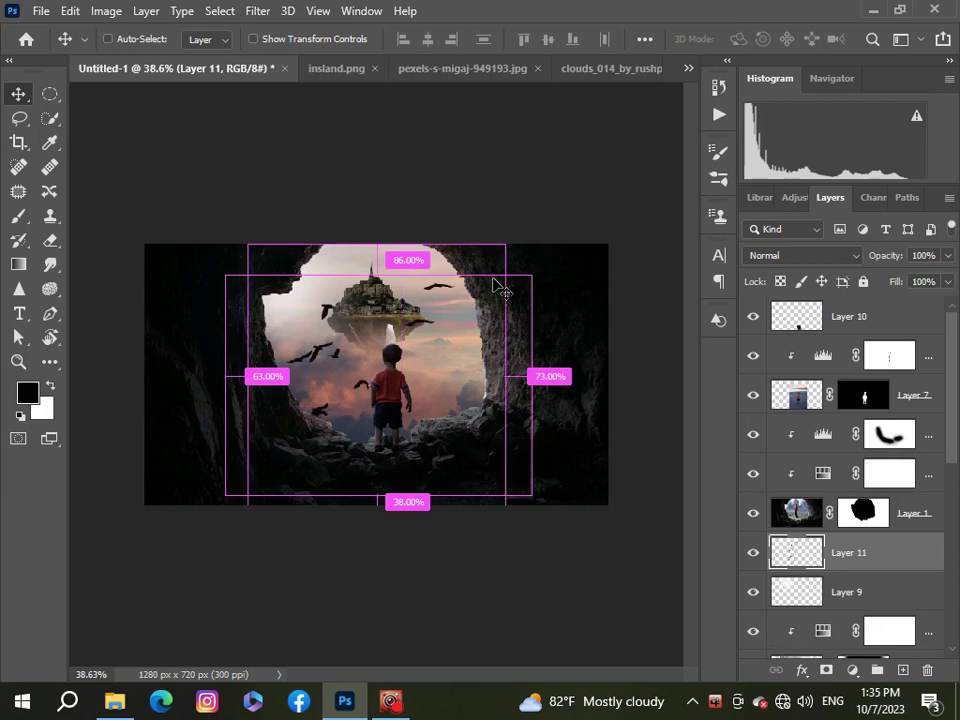
pyautogui.hotkey('ctrl', 't')
pyautogui.moveTo(504, 509); pyautogui.dragTo(354, 354)
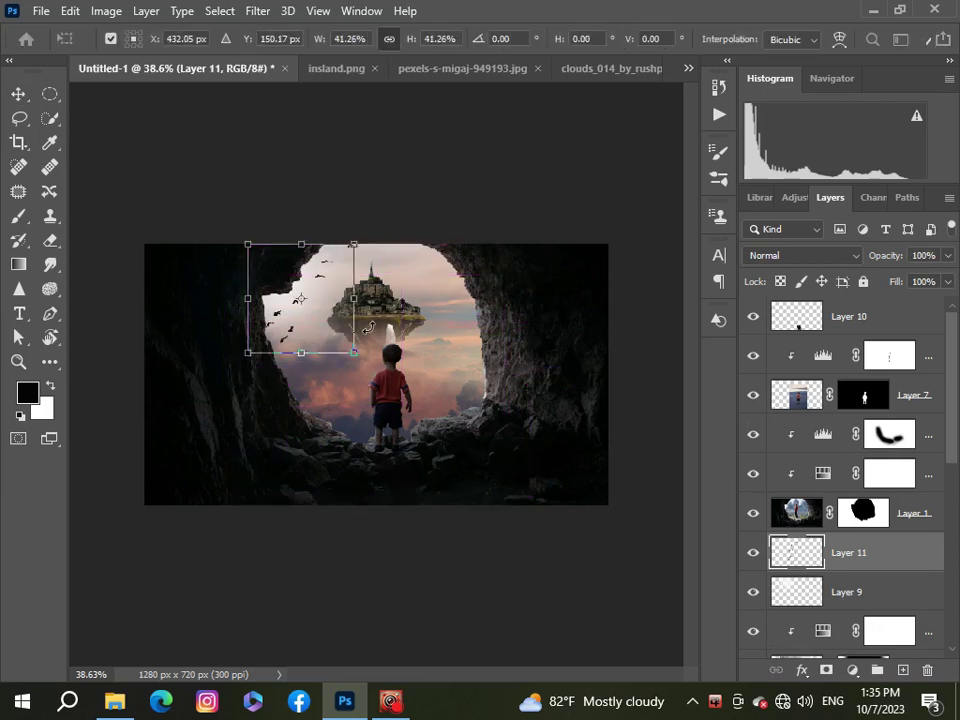
pyautogui.moveTo(328, 315); pyautogui.dragTo(376, 395)
pyautogui.scroll(3, 376, 395)
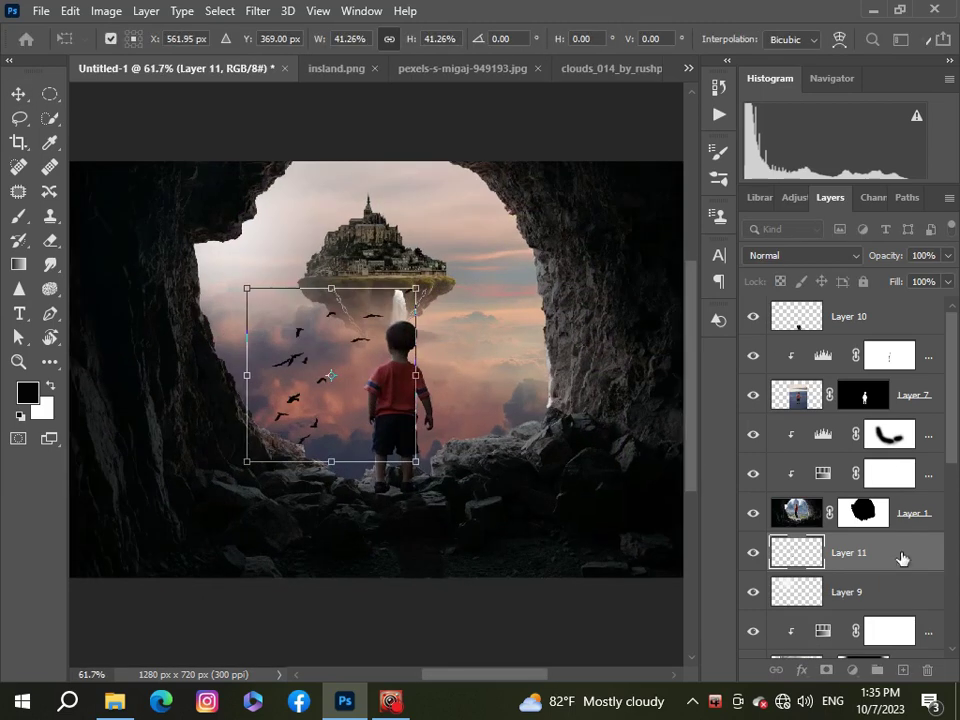
pyautogui.press('Return')
pyautogui.scroll(-2, 308, 336)
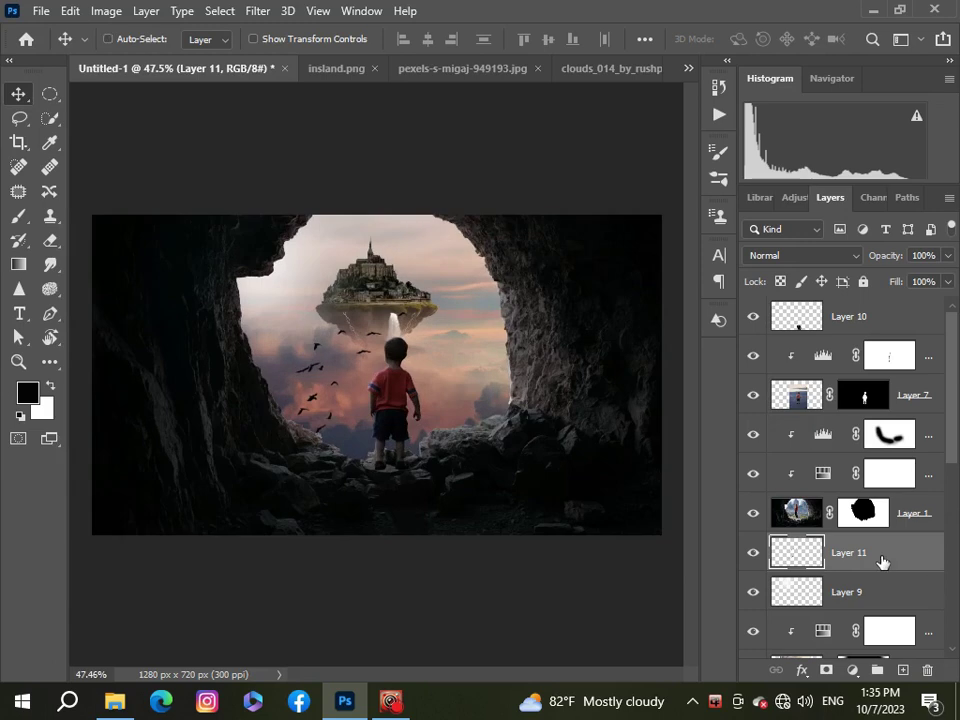
# - Duplicate the birds layer twice and move one copy over the castle island
pyautogui.hotkey('ctrl', 'j')
pyautogui.scroll(-2, 531, 426)
pyautogui.scroll(3, 535, 424)
pyautogui.scroll(-2, 535, 424)
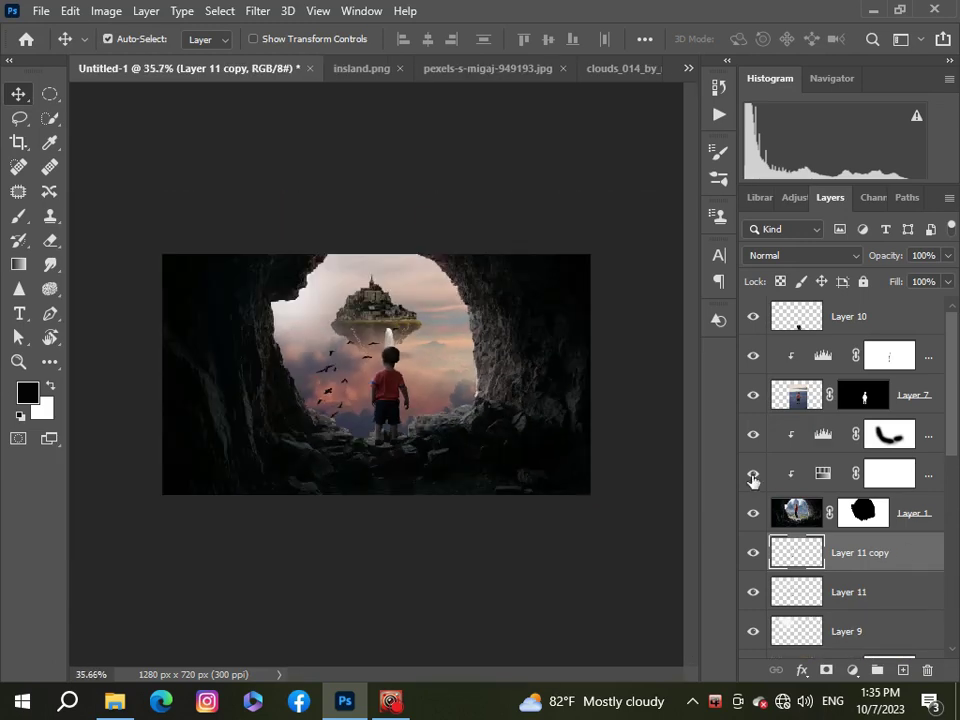
pyautogui.hotkey('ctrl', 'j')
pyautogui.scroll(2, 317, 317)
pyautogui.scroll(2, 390, 372)
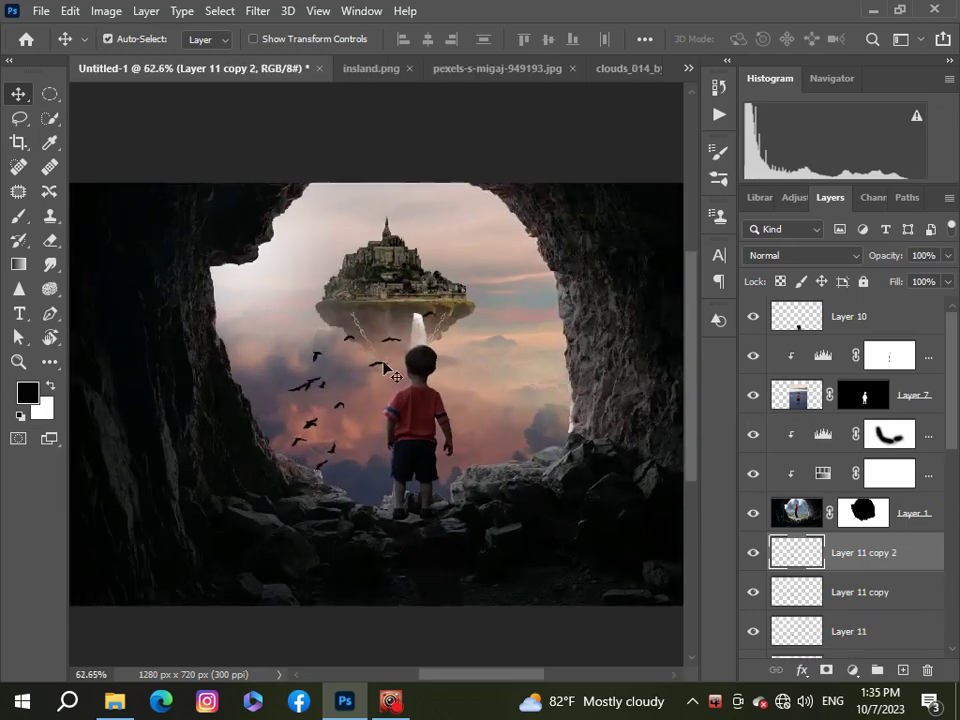
pyautogui.moveTo(388, 372); pyautogui.dragTo(418, 262)
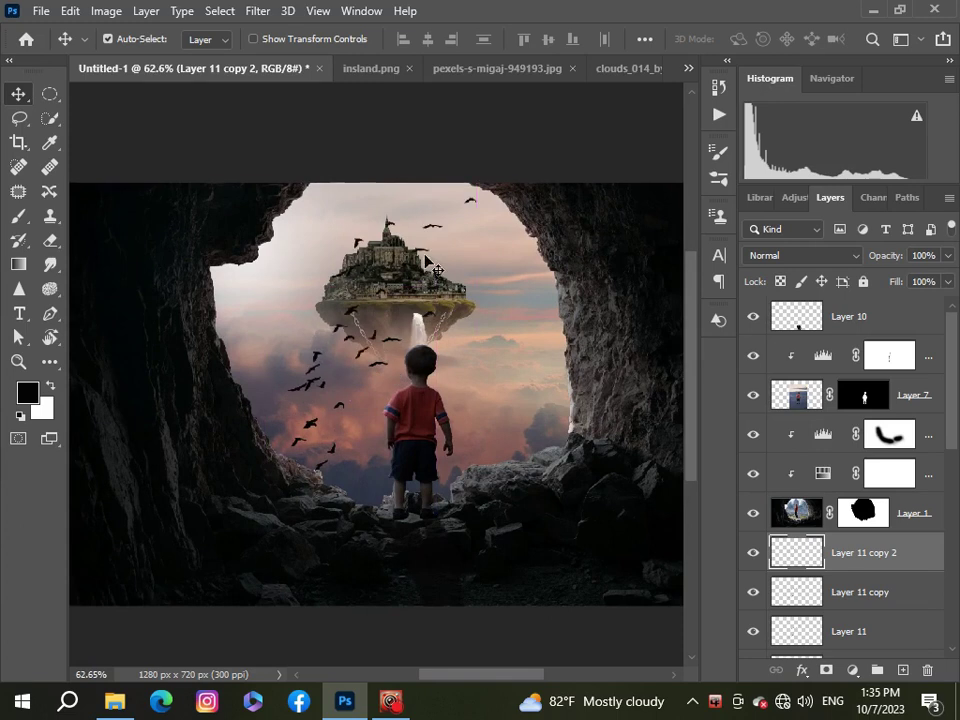
# - Shrink that bird copy to about 37%, flip it horizontally, and place it near the sky's top
pyautogui.hotkey('ctrl', 't')
pyautogui.moveTo(305, 198); pyautogui.dragTo(412, 308)
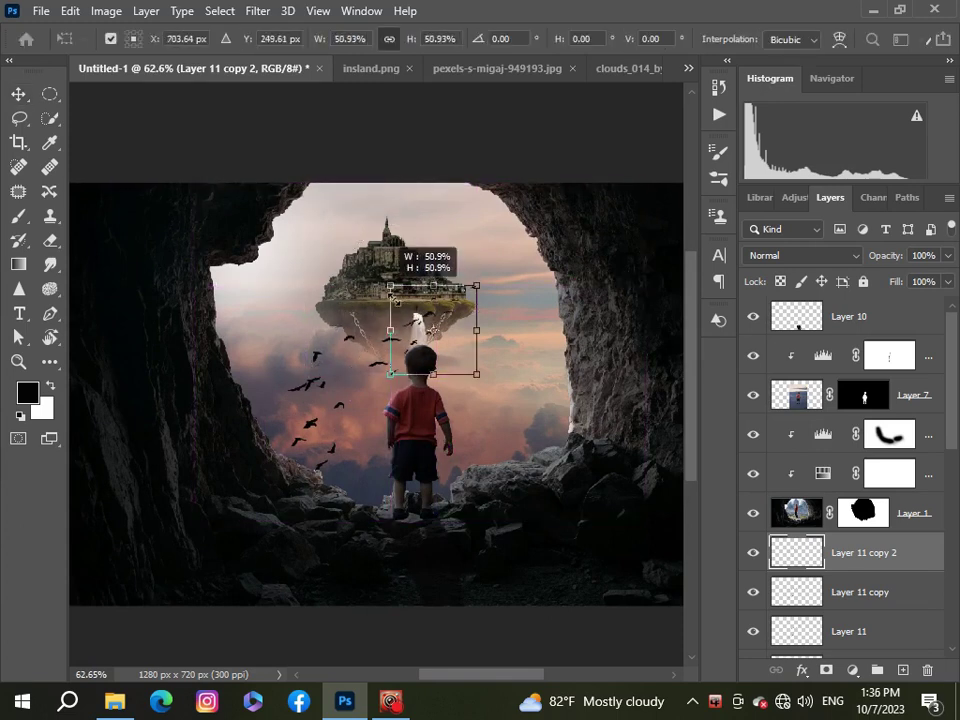
pyautogui.moveTo(465, 366)
pyautogui.mouseDown()
pyautogui.moveTo(458, 242)
pyautogui.moveTo(464, 249)
pyautogui.mouseUp()
pyautogui.rightClick(463, 246)
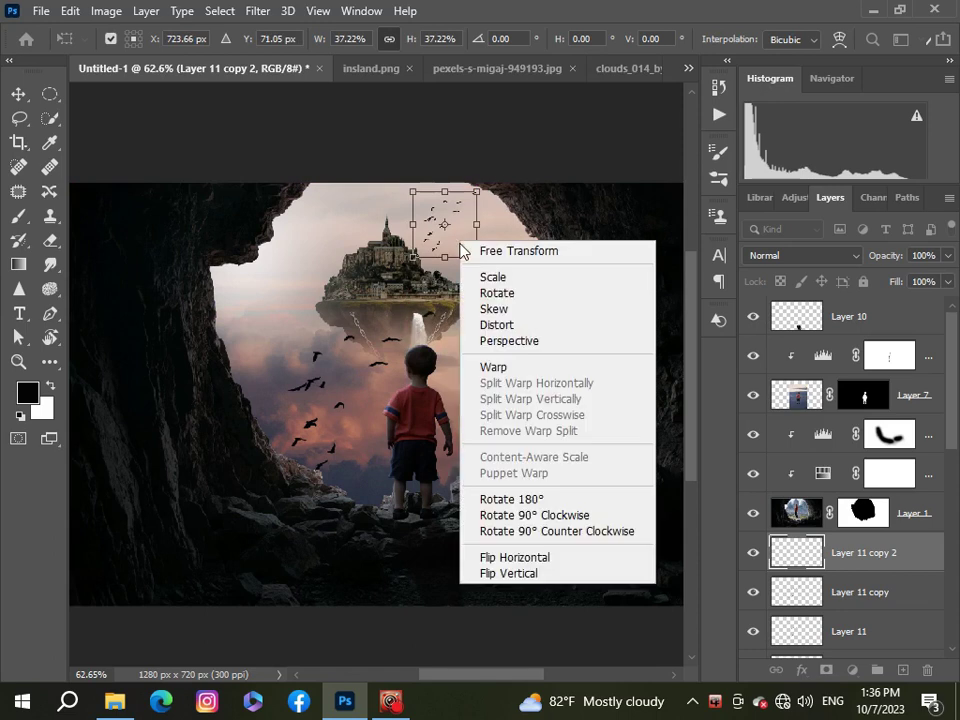
pyautogui.click(520, 557)
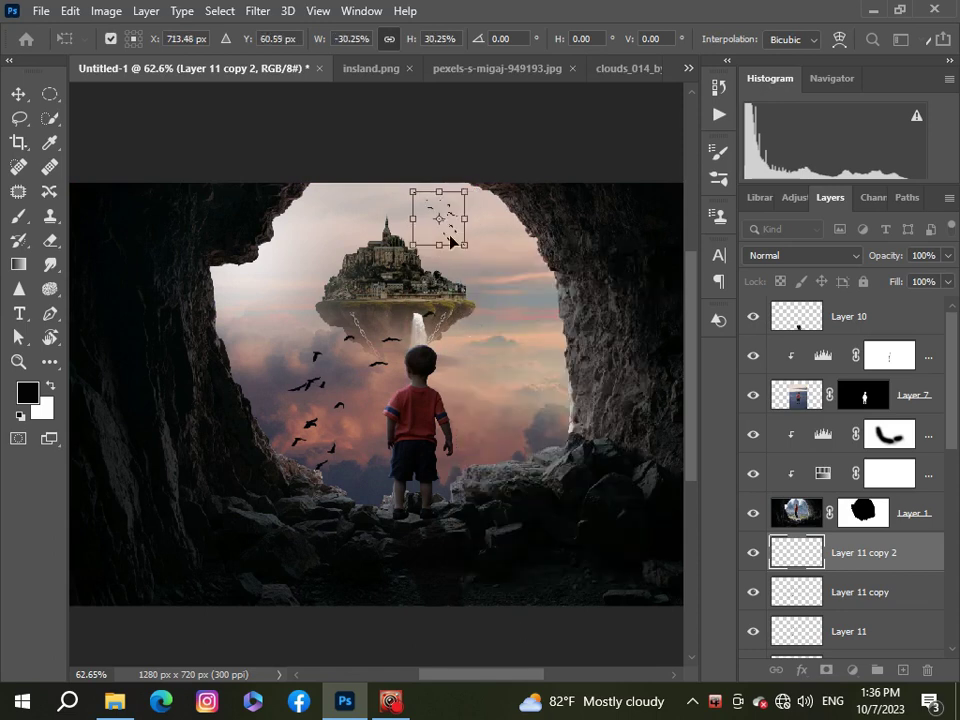
pyautogui.moveTo(450, 240); pyautogui.dragTo(440, 255)
pyautogui.press('Return')
pyautogui.scroll(-3, 340, 448)
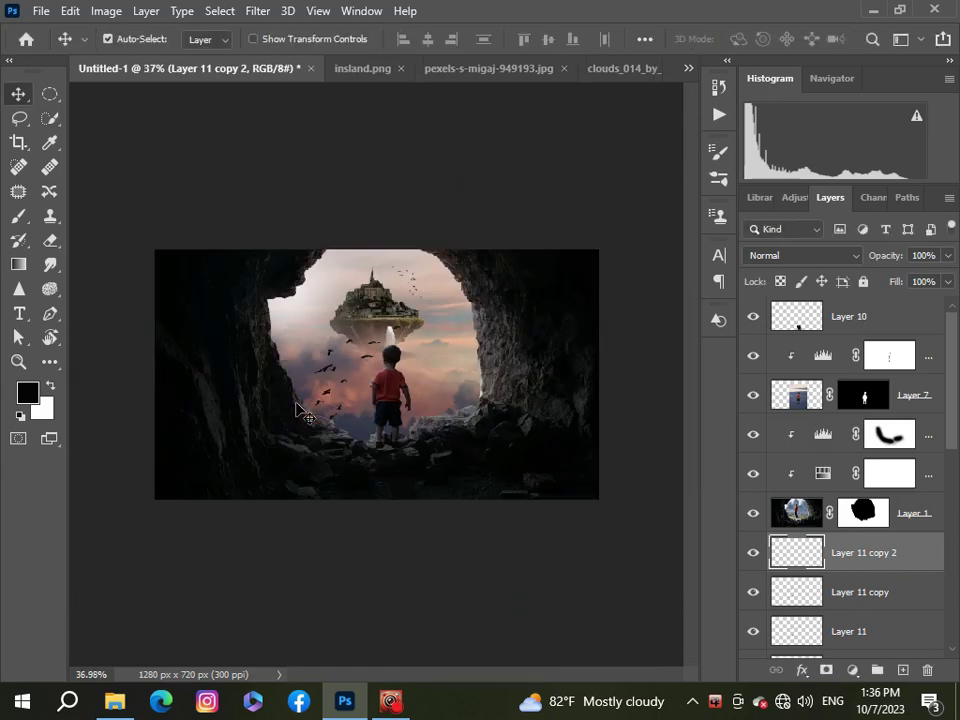
pyautogui.scroll(3, 300, 407)
pyautogui.click(253, 272)
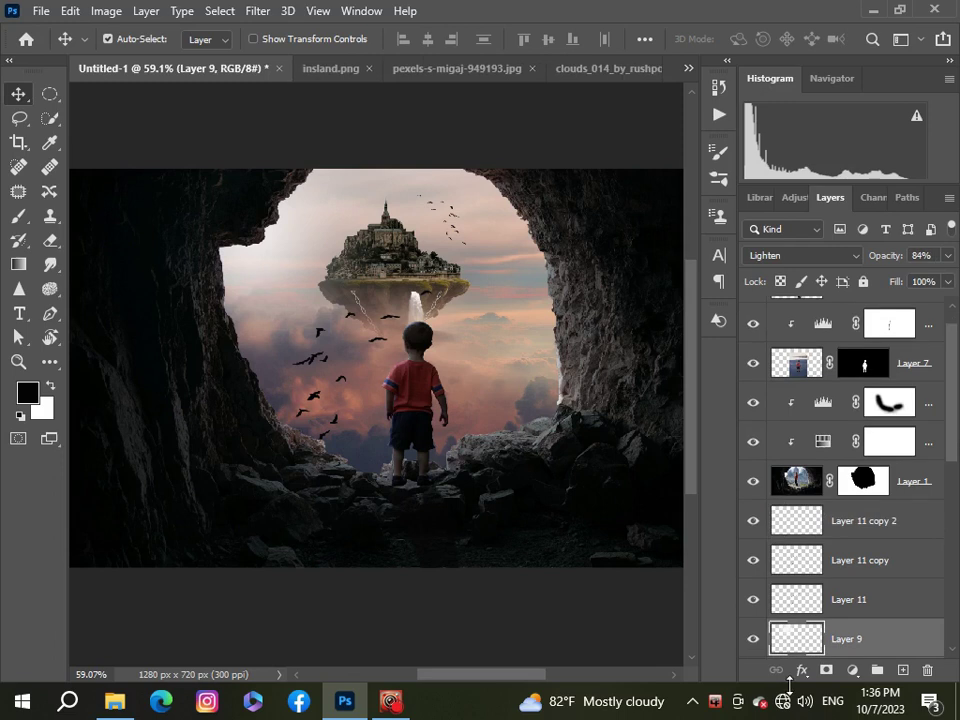
# - Add a Hue/Saturation layer on glow Layer 9: hue -7, saturation -5, lightness -9
pyautogui.click(851, 670)
pyautogui.click(830, 491)
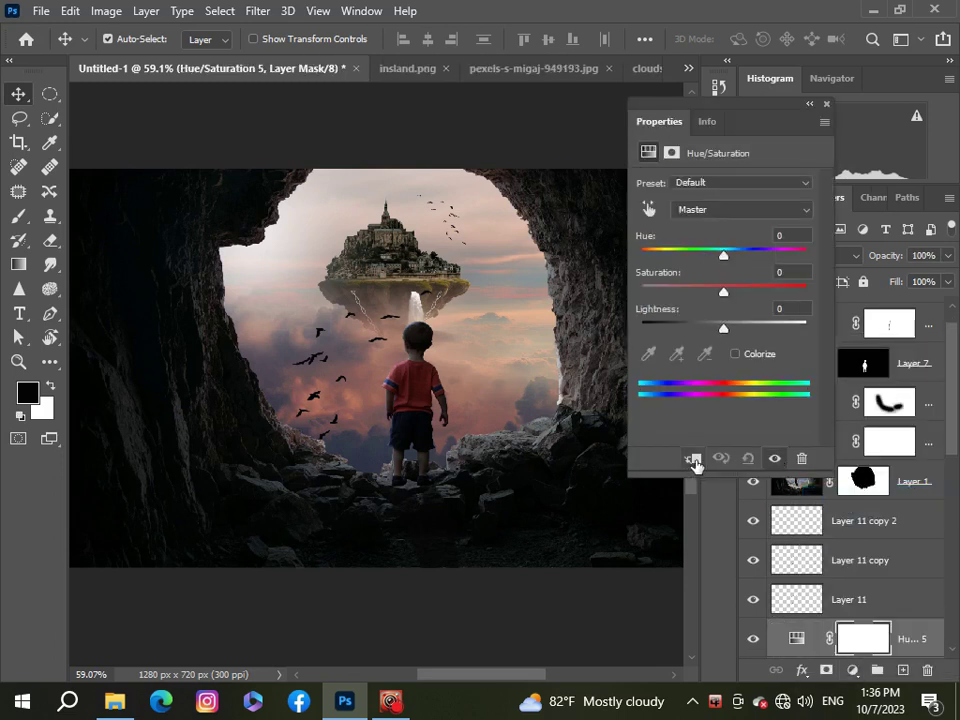
pyautogui.moveTo(724, 256)
pyautogui.mouseDown()
pyautogui.moveTo(679, 256)
pyautogui.moveTo(708, 256)
pyautogui.moveTo(726, 293)
pyautogui.moveTo(717, 255)
pyautogui.mouseUp()
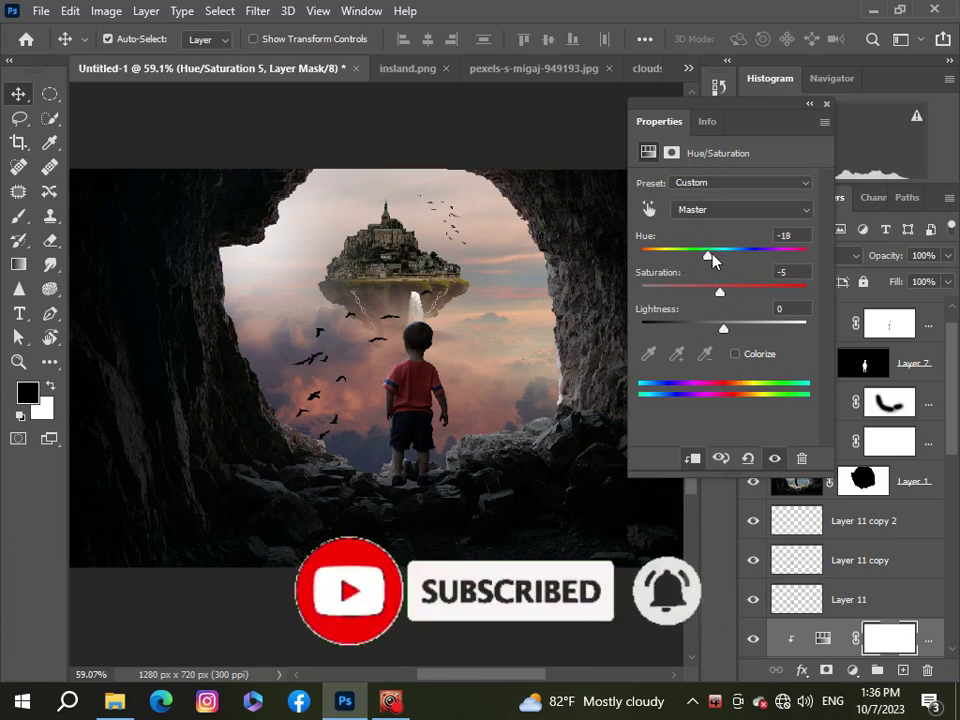
pyautogui.moveTo(722, 330); pyautogui.dragTo(716, 330)
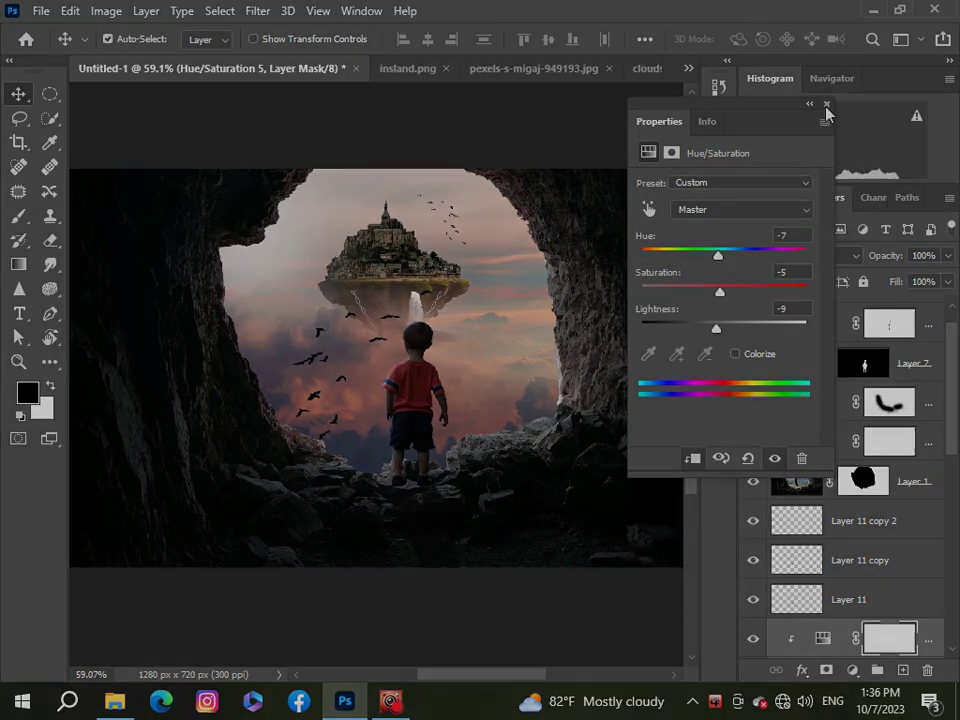
pyautogui.click(826, 104)
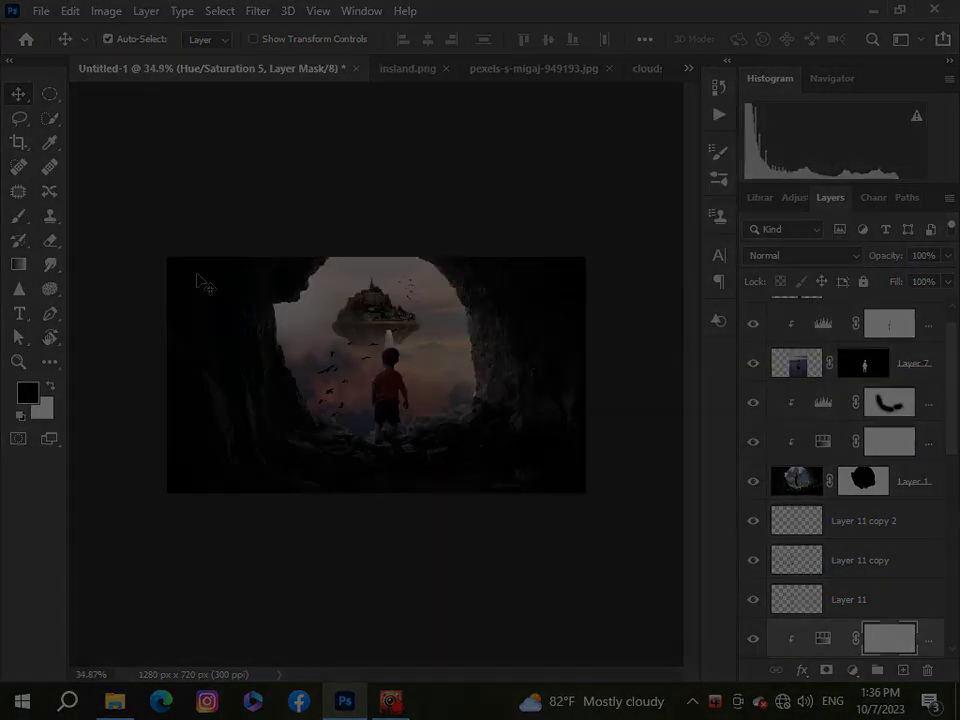